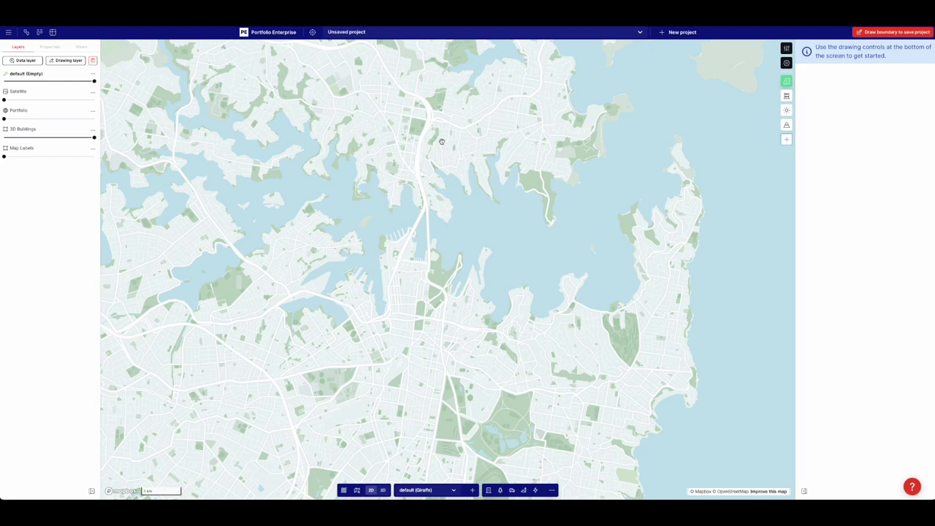
# Step: Draw a six-corner project boundary around the street blocks north of the main road, with its longest side about 431 m
pyautogui.scroll(5, 441, 151)
pyautogui.moveTo(421, 157); pyautogui.dragTo(401, 236)
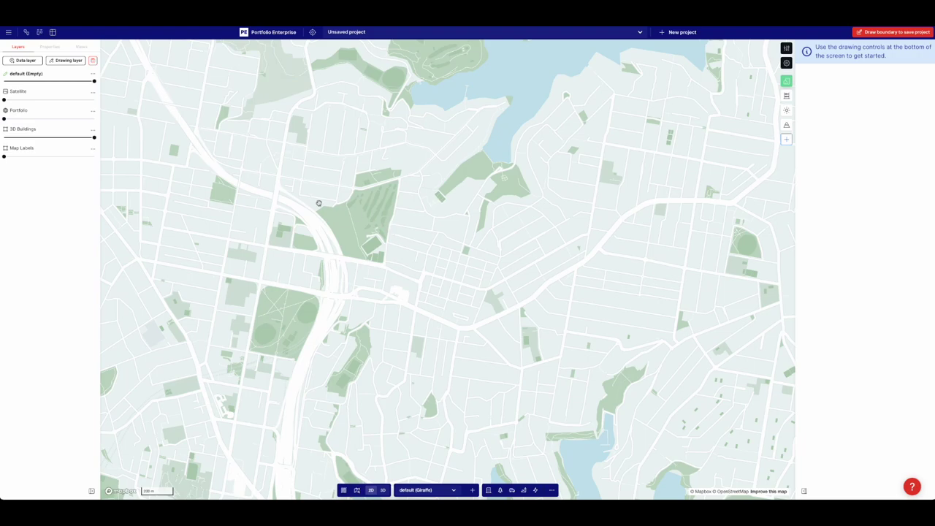
pyautogui.moveTo(394, 225); pyautogui.dragTo(376, 208)
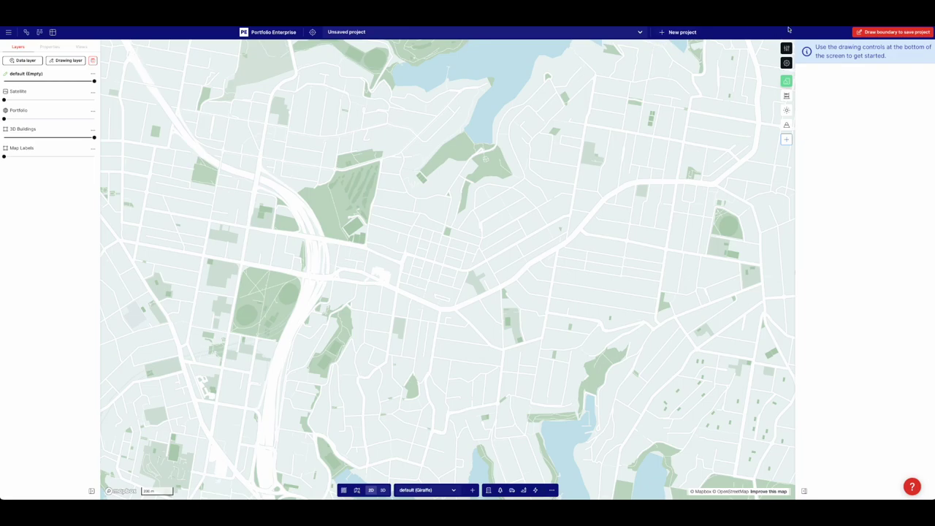
pyautogui.click(876, 34)
pyautogui.scroll(5, 524, 273)
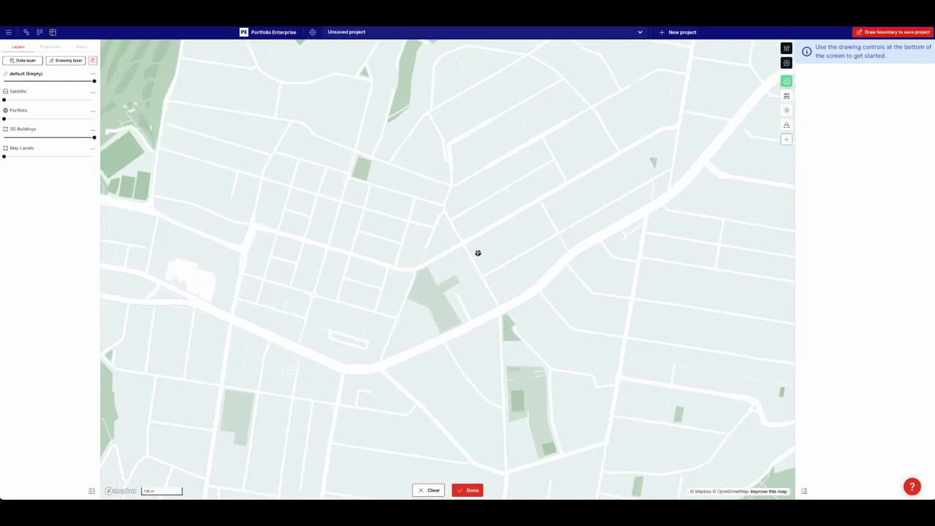
pyautogui.click(465, 245)
pyautogui.click(499, 303)
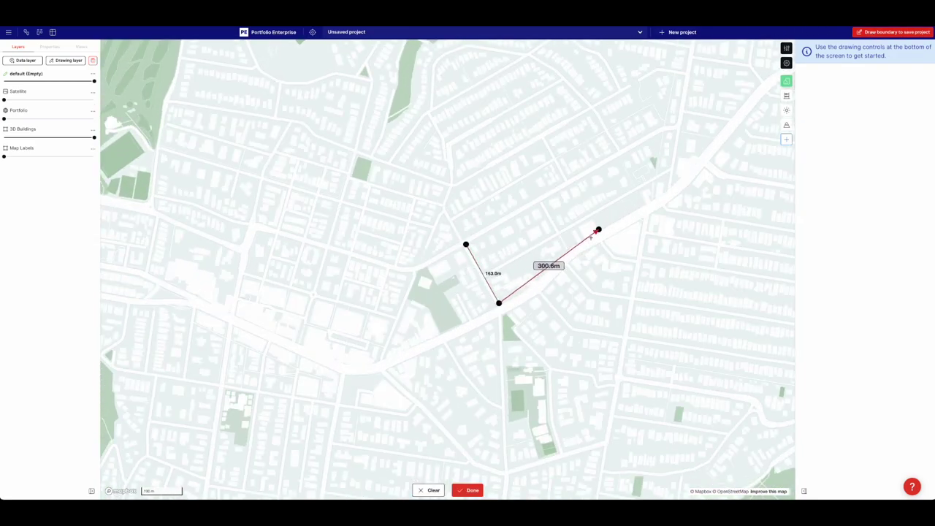
pyautogui.click(531, 288)
pyautogui.click(570, 248)
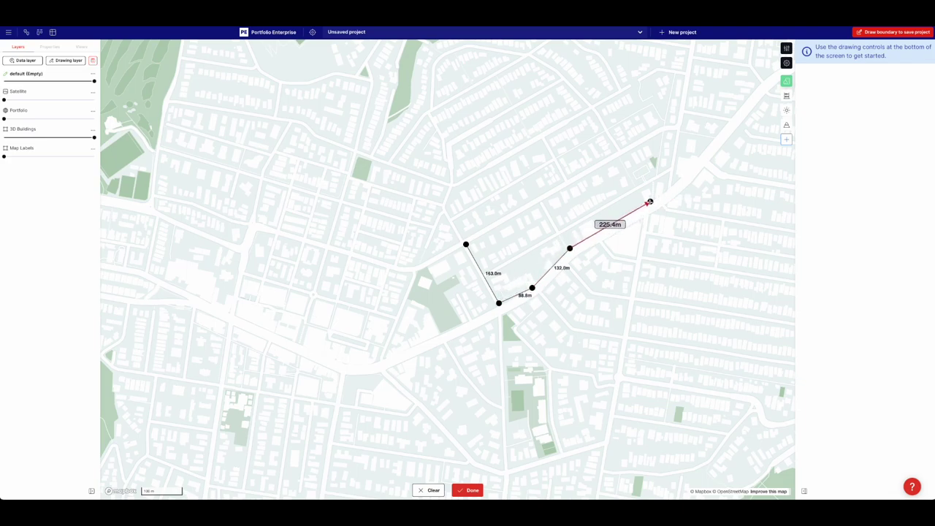
pyautogui.click(650, 203)
pyautogui.click(620, 157)
pyautogui.click(466, 244)
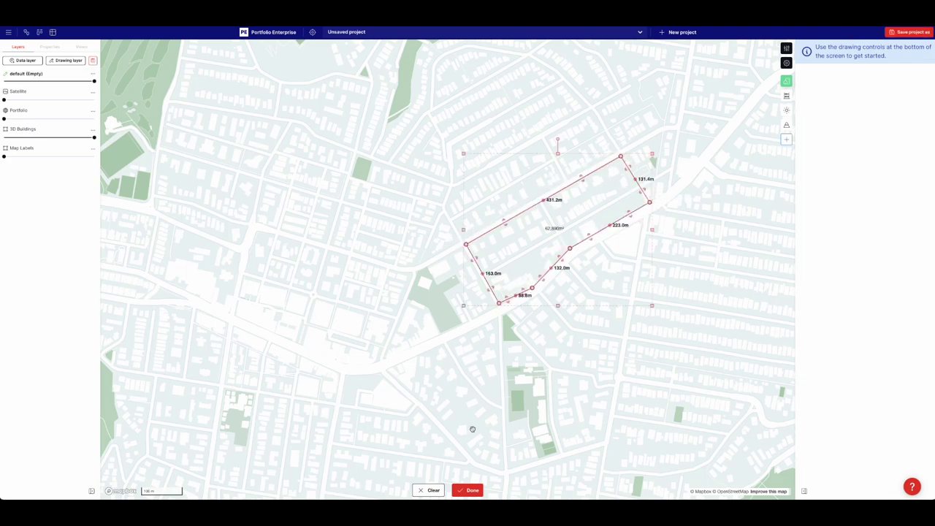
pyautogui.click(471, 490)
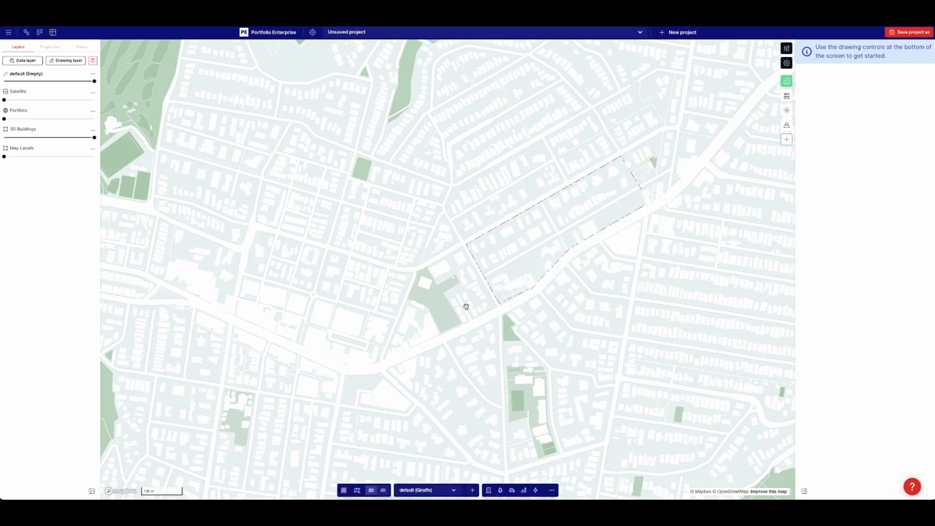
# Step: Save the project as "template masterplanning widgets"
pyautogui.click(909, 32)
pyautogui.tripleClick(361, 156)
pyautogui.write('template masterplanning widgets')
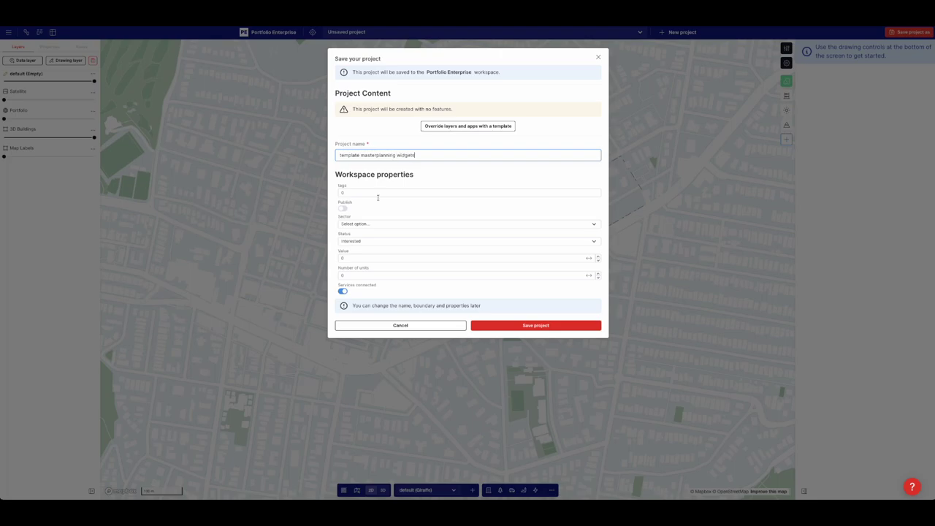
pyautogui.click(527, 325)
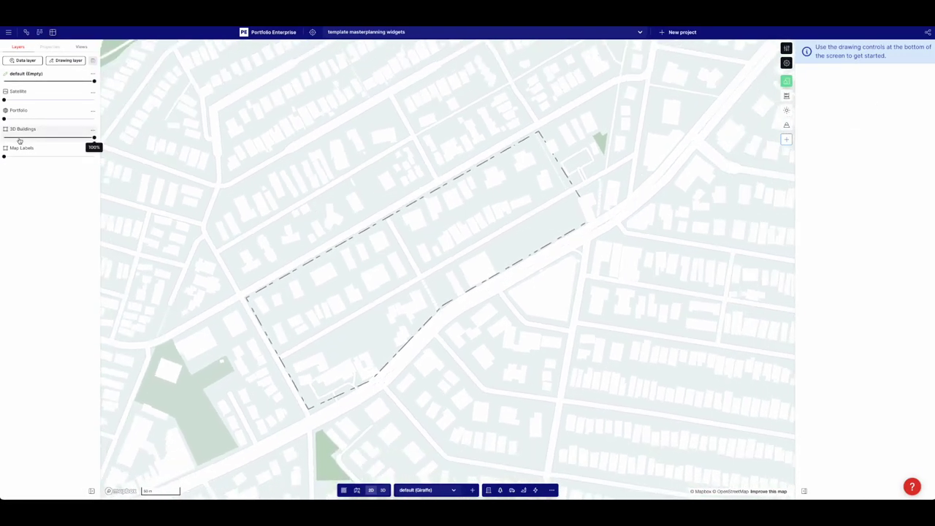
# Step: Make the 3D Buildings layer fully transparent
pyautogui.moveTo(19, 141); pyautogui.dragTo(5, 138)
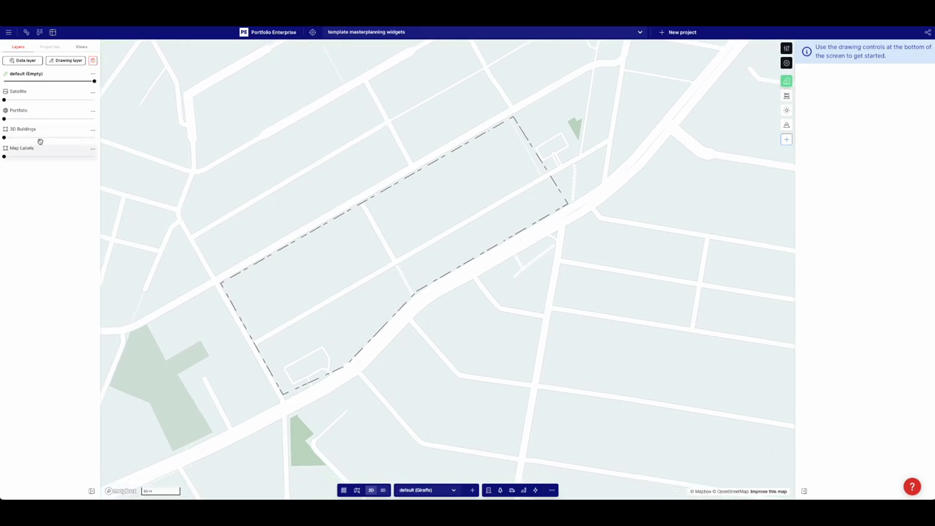
pyautogui.scroll(-2, 298, 254)
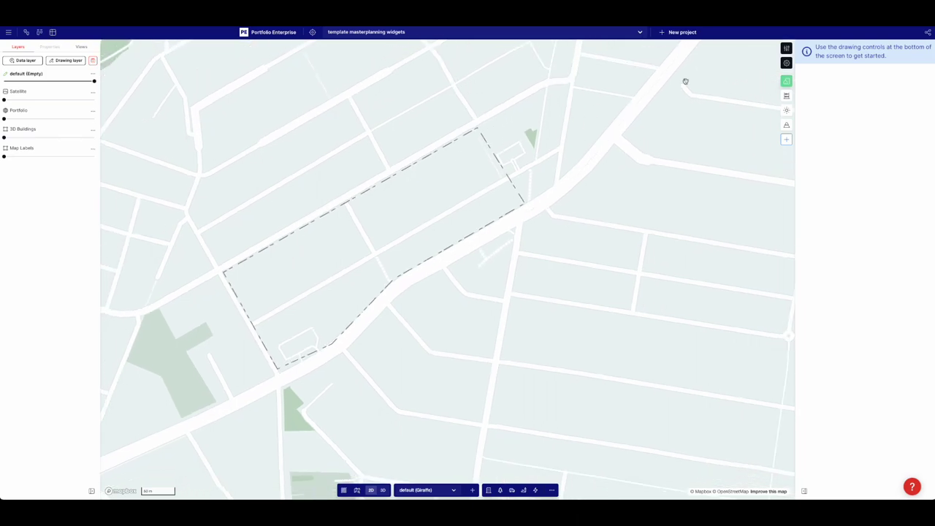
# Step: Set the High Density Mixed Use usage's height to 40 m and site coverage ratio to 0.7, and save the changes
pyautogui.click(786, 48)
pyautogui.click(793, 36)
pyautogui.scroll(-5, 804, 139)
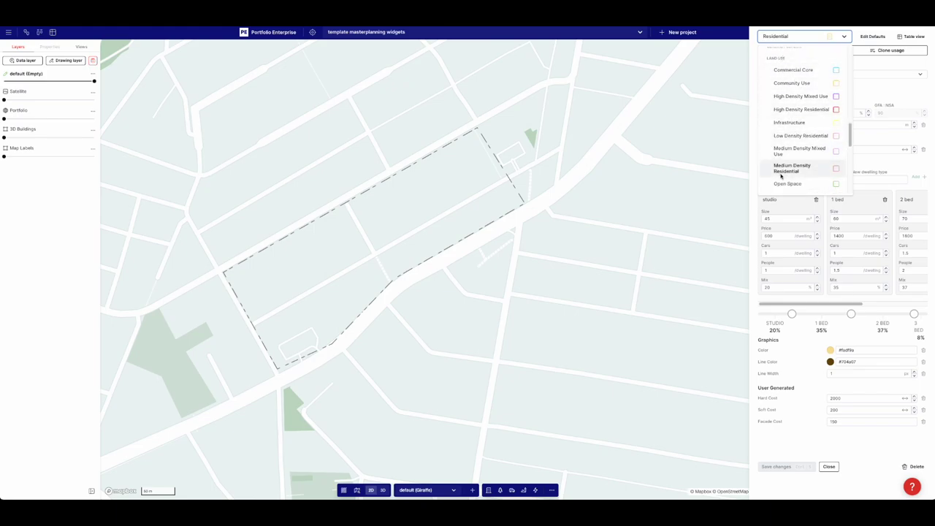
pyautogui.click(798, 96)
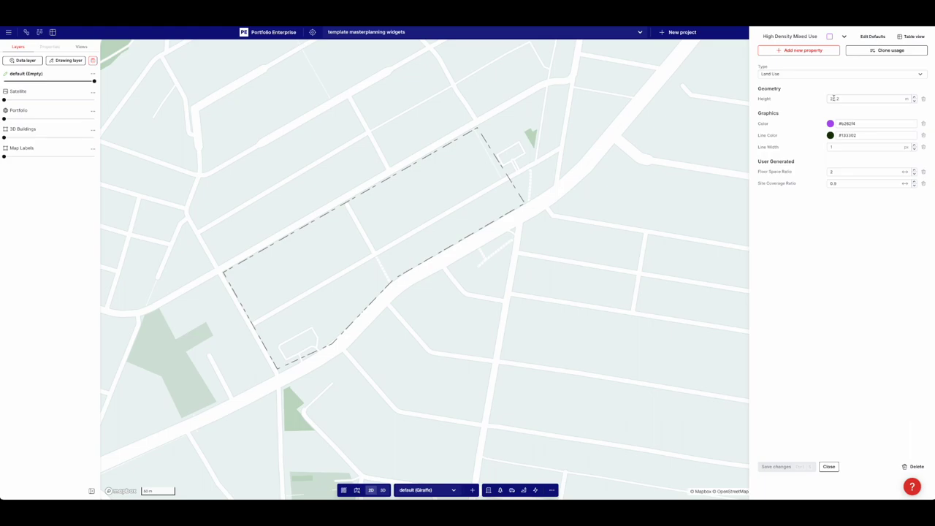
pyautogui.doubleClick(833, 98)
pyautogui.write('40')
pyautogui.press('Tab')
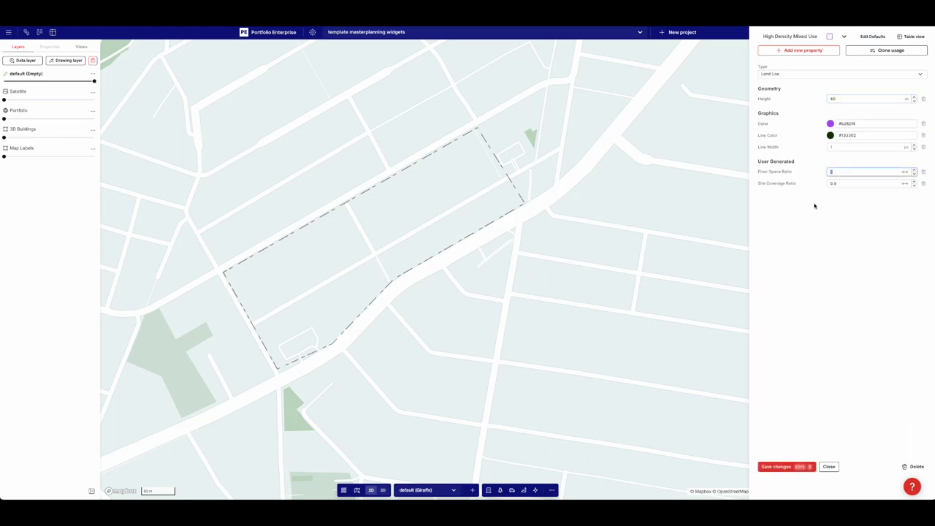
pyautogui.press('Tab')
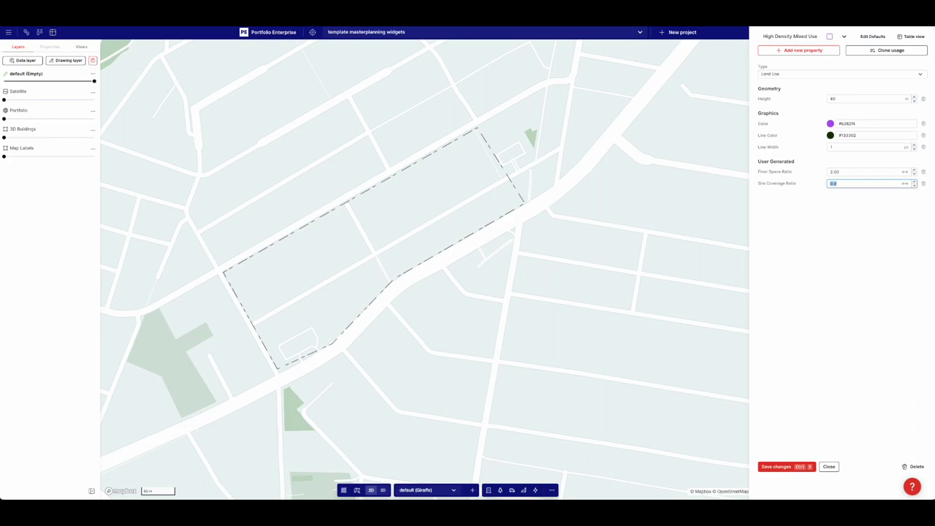
pyautogui.write('0.7')
pyautogui.click(785, 467)
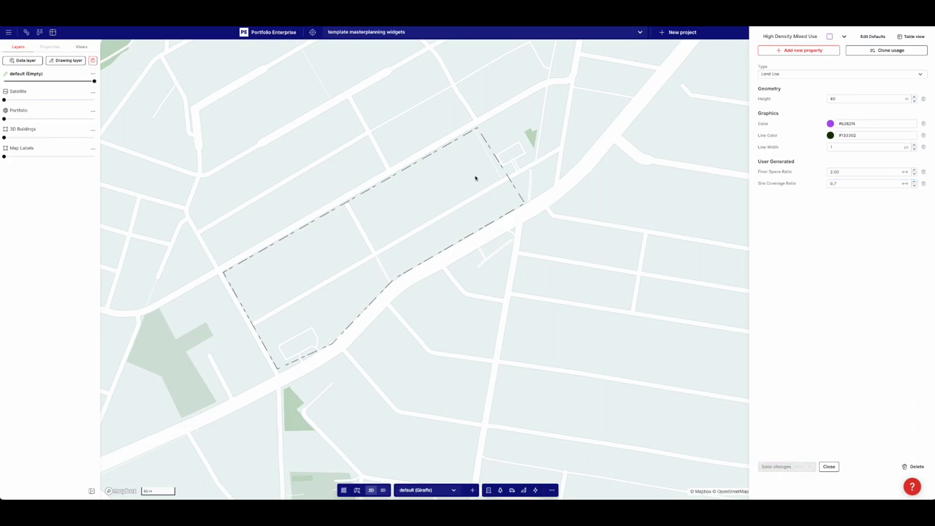
# Step: Create a drawing feature from the project boundary and assign it the High Density Mixed Use usage
pyautogui.click(477, 129)
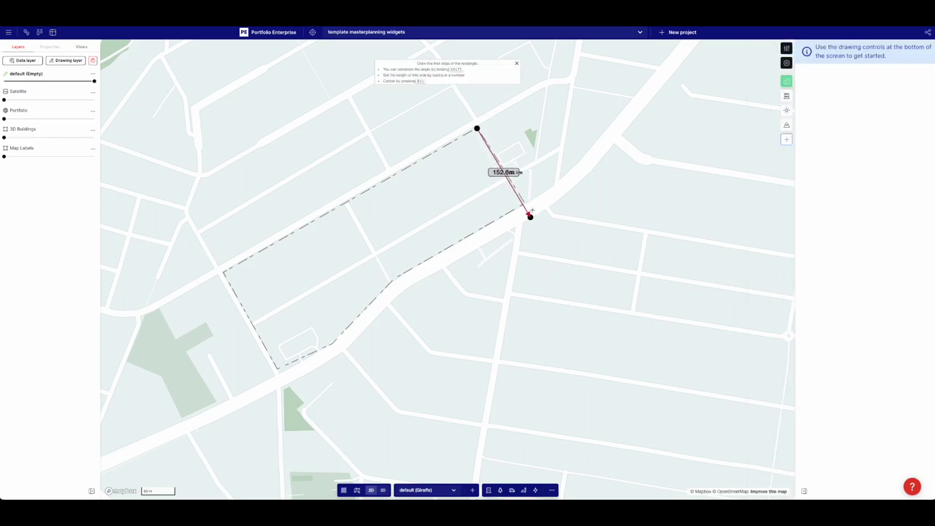
pyautogui.click(523, 204)
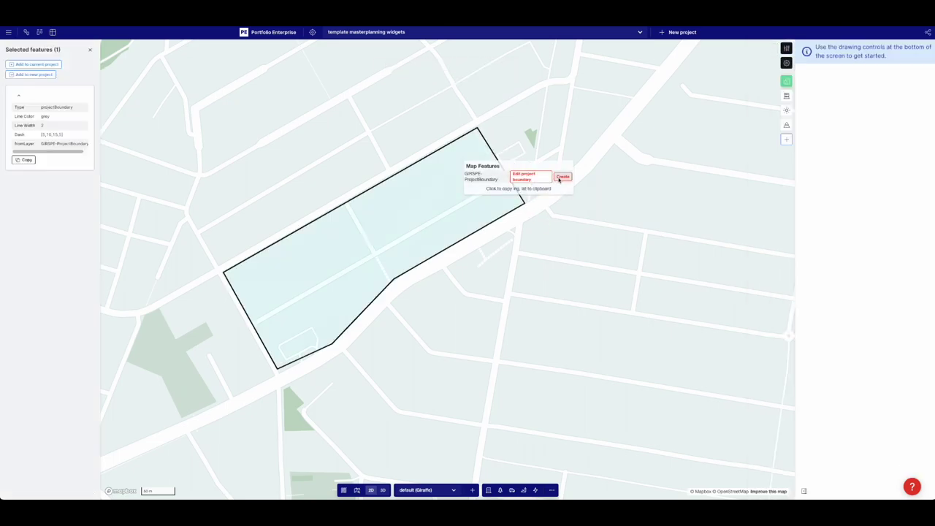
pyautogui.click(561, 178)
pyautogui.click(37, 83)
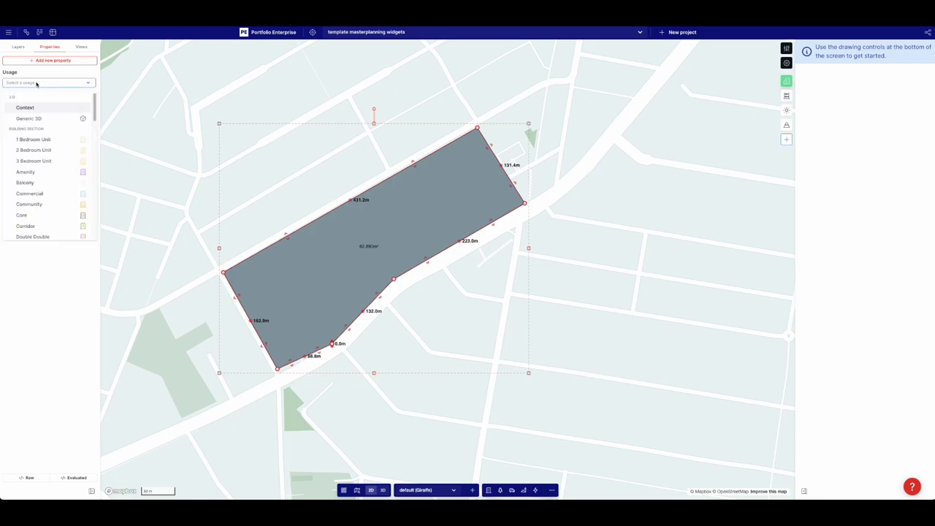
pyautogui.write('hig')
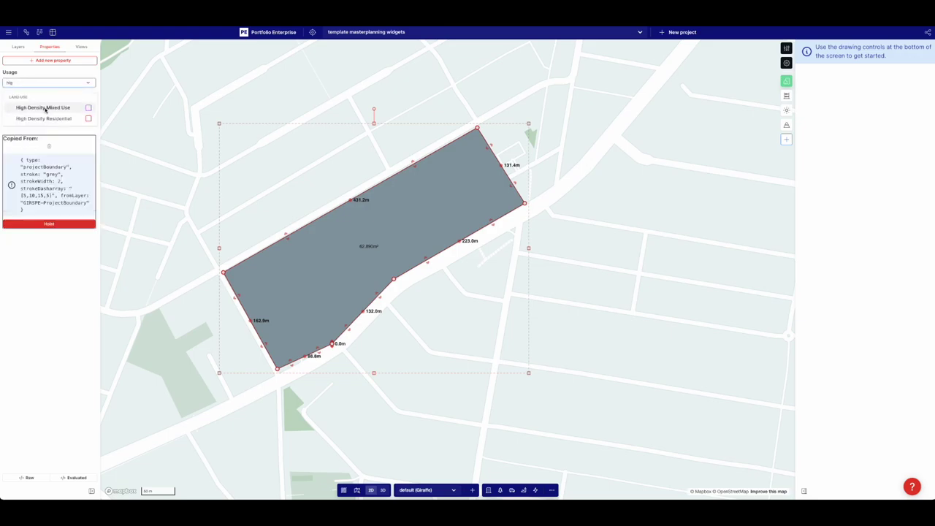
pyautogui.click(46, 110)
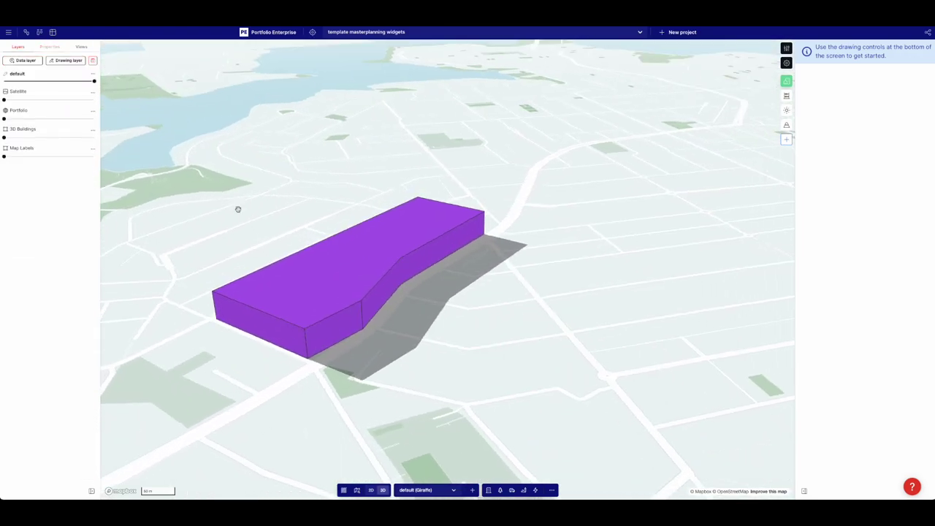
# Step: Examine the site block in 3D and review the Floor Space Ratio and Site Coverage Ratio of its High Density Mixed Use usage
pyautogui.click(309, 235)
pyautogui.scroll(2, 363, 280)
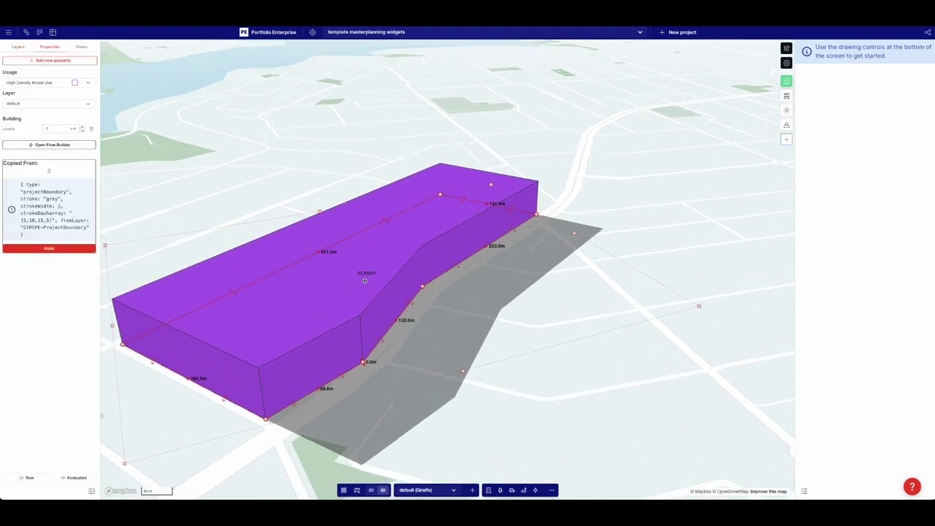
pyautogui.scroll(-2, 375, 273)
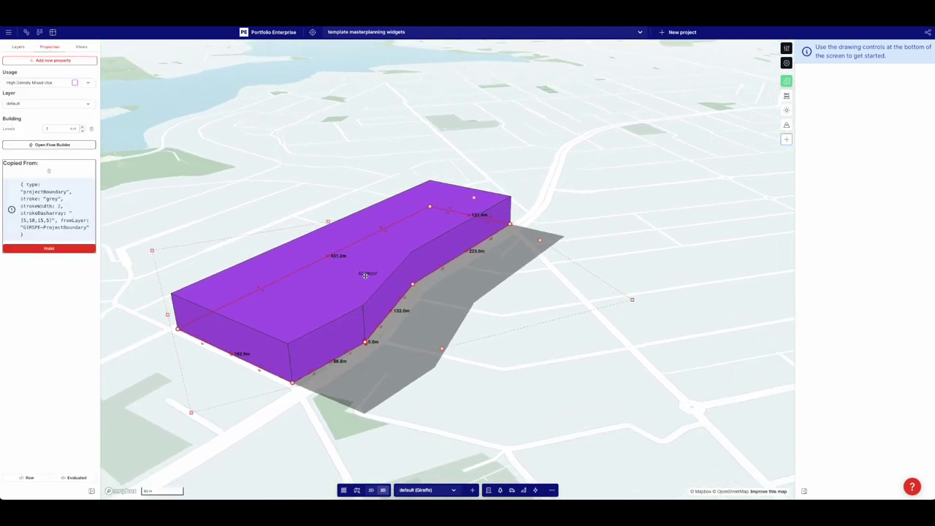
pyautogui.click(786, 49)
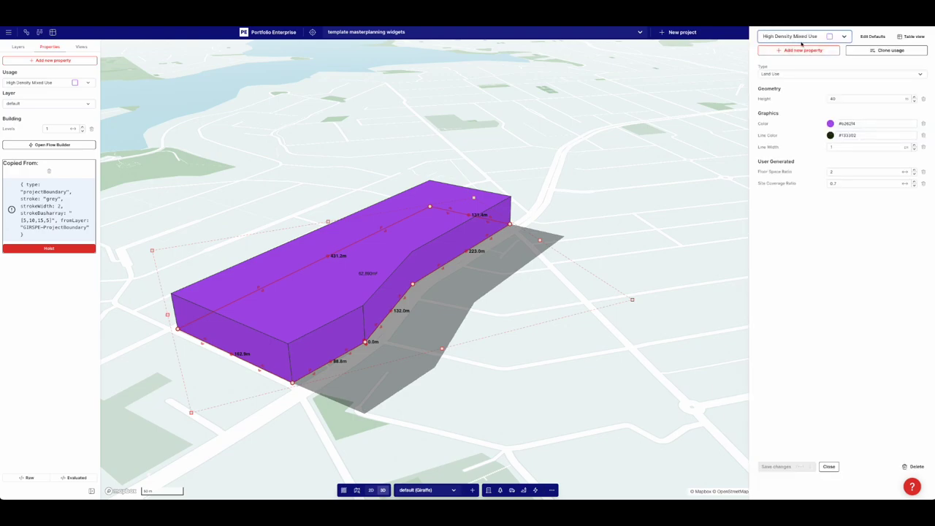
pyautogui.click(835, 173)
pyautogui.doubleClick(834, 185)
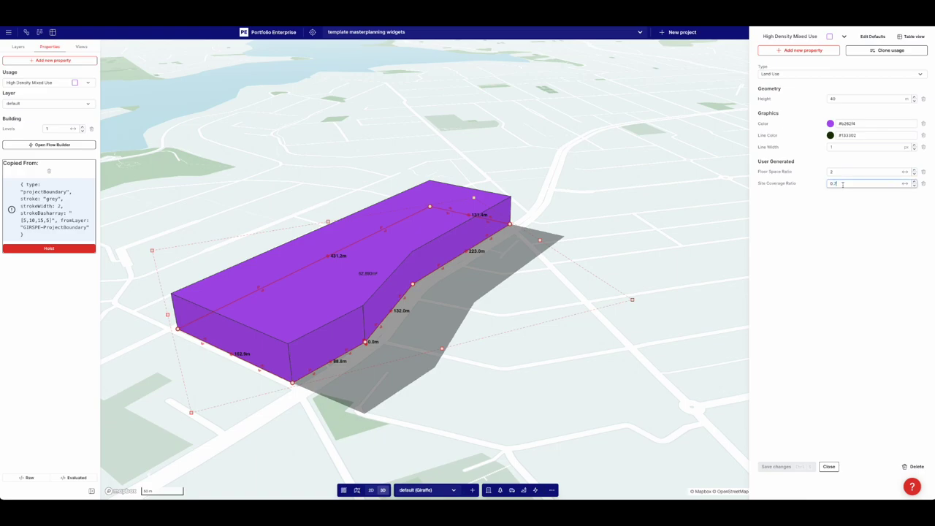
pyautogui.click(612, 236)
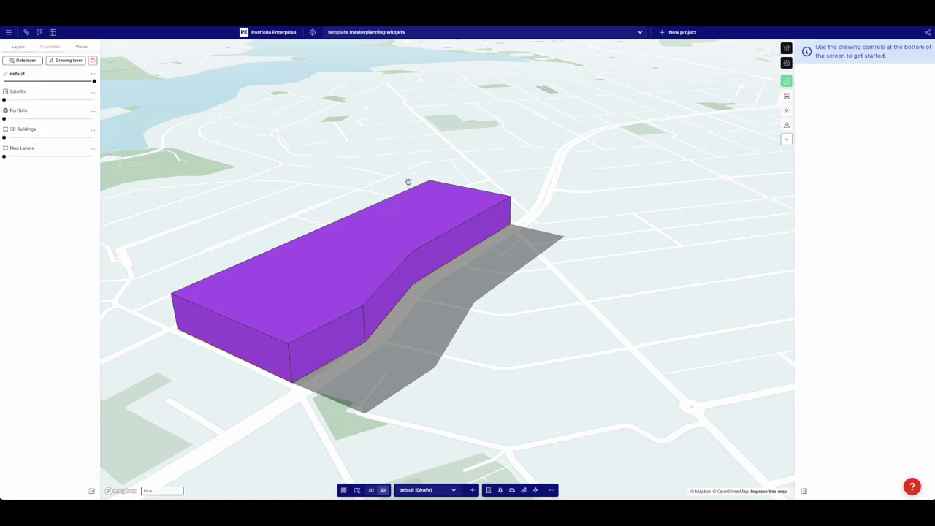
pyautogui.click(316, 255)
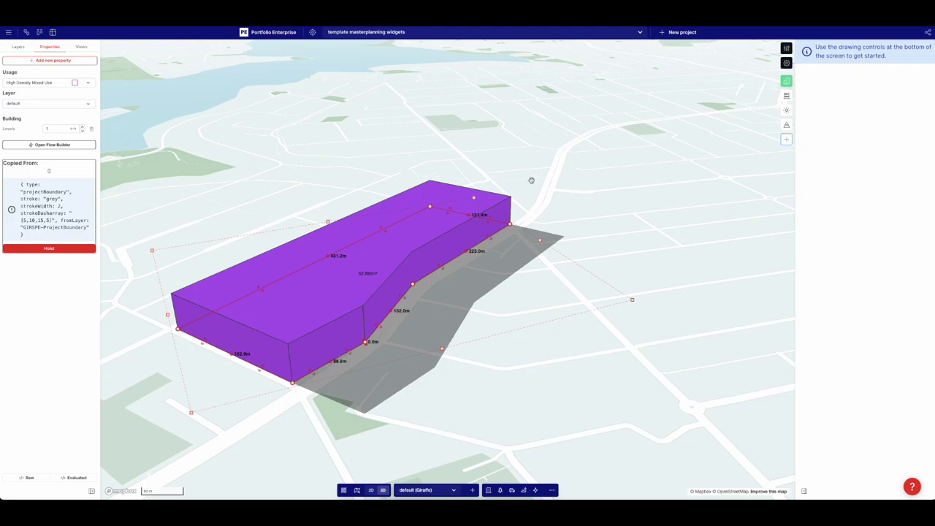
# Step: Start the project's analytics from a blank slate with a first category named "areas + dwellings"
pyautogui.click(786, 96)
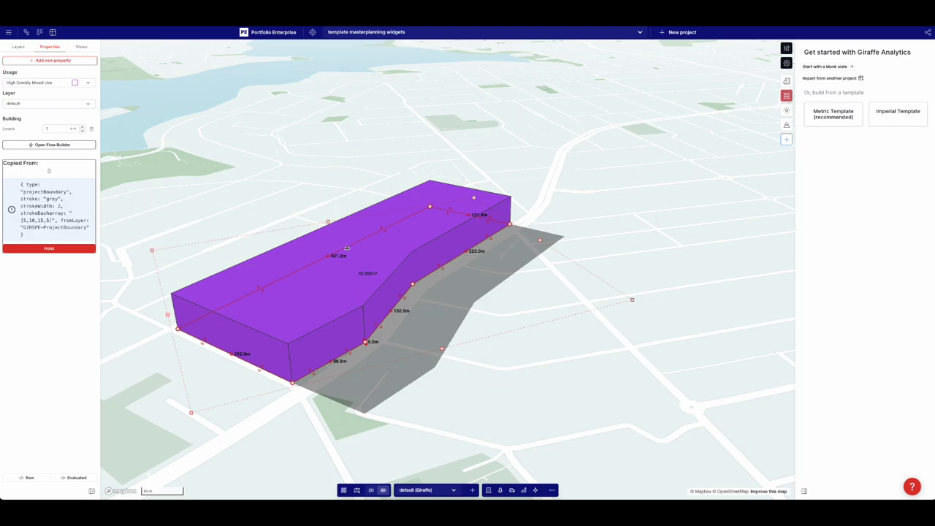
pyautogui.click(822, 67)
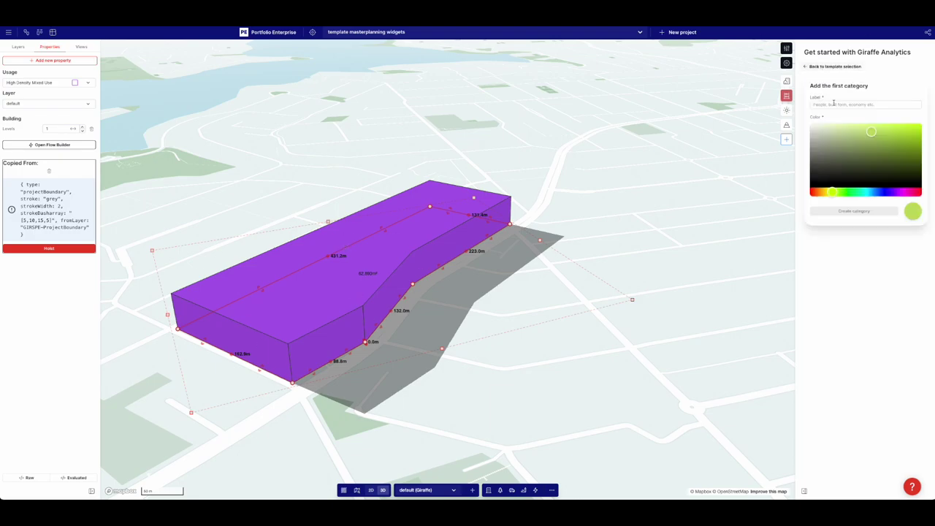
pyautogui.write('areas + dwellings')
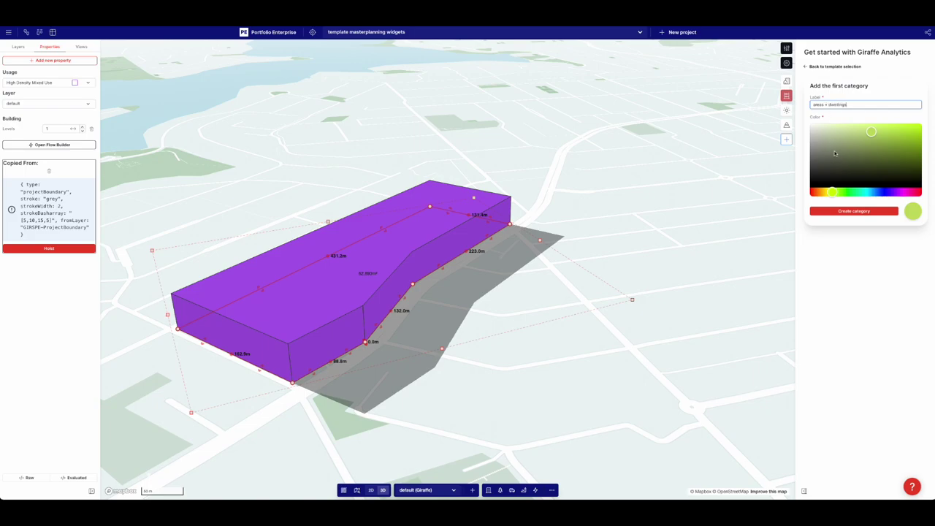
pyautogui.click(853, 211)
# Step: Start a new measure in the "areas + dwellings" category, named "total area" with Square Metres as its unit
pyautogui.click(857, 116)
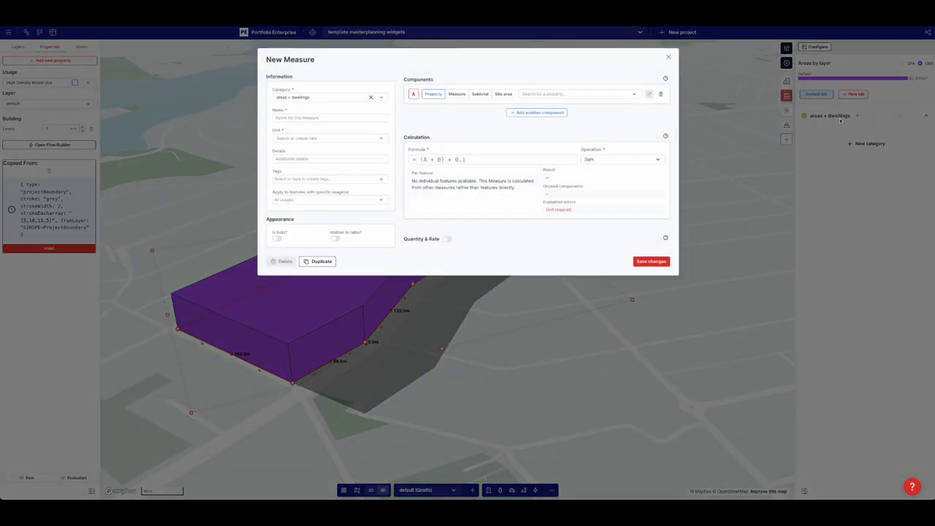
pyautogui.click(323, 115)
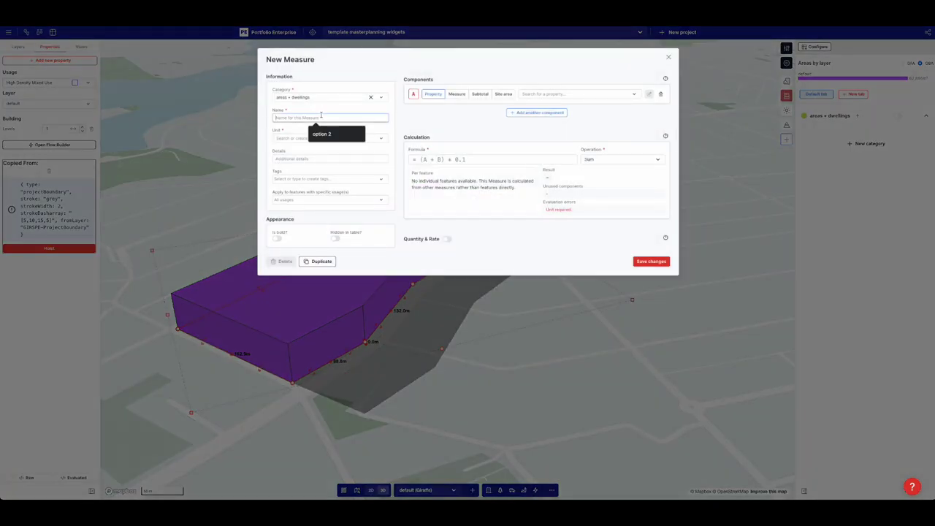
pyautogui.write('total area')
pyautogui.click(321, 138)
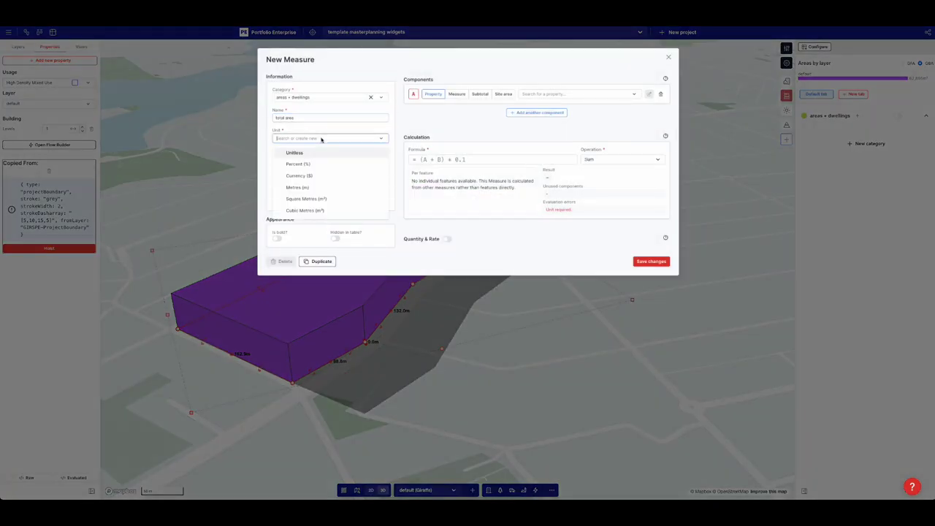
pyautogui.click(306, 198)
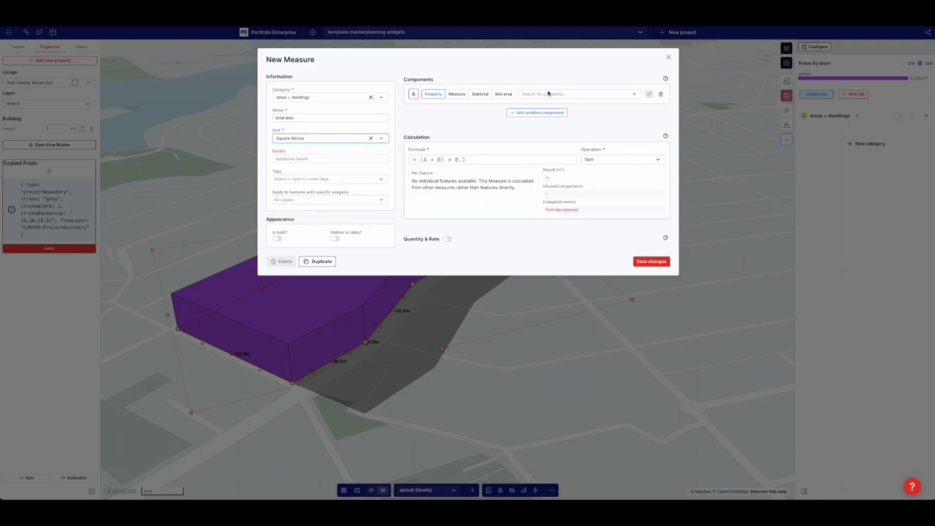
# Step: Give the measure two property components: grossArea (m²) as A and floor space ratio as B
pyautogui.click(523, 93)
pyautogui.write('gross')
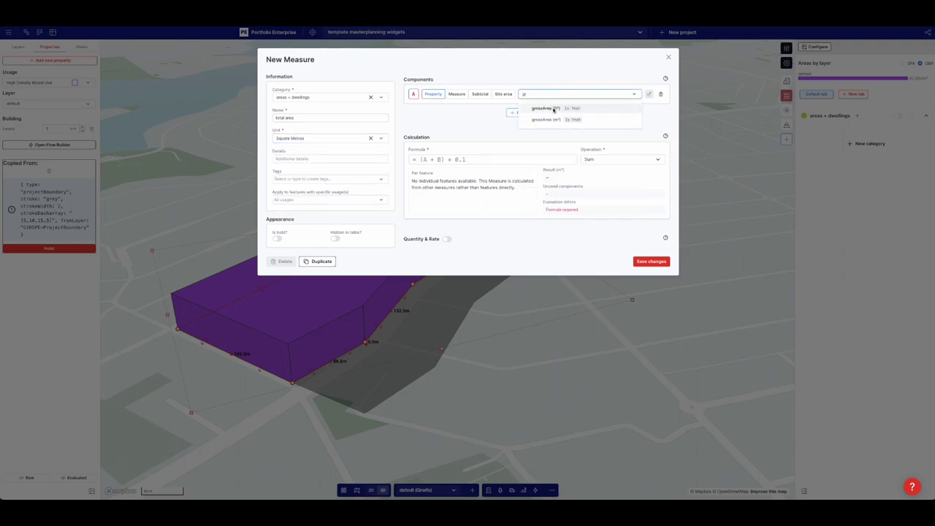
pyautogui.click(553, 117)
pyautogui.click(549, 114)
pyautogui.click(537, 116)
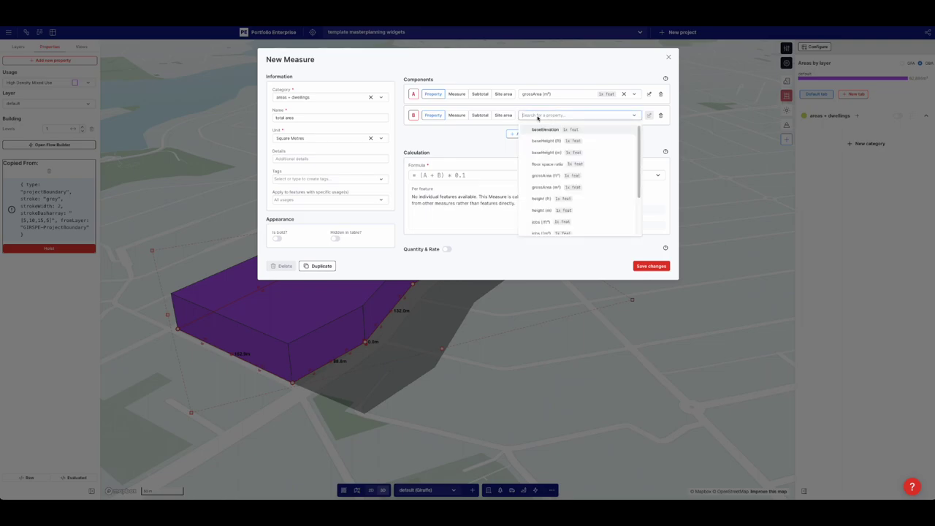
pyautogui.write('f')
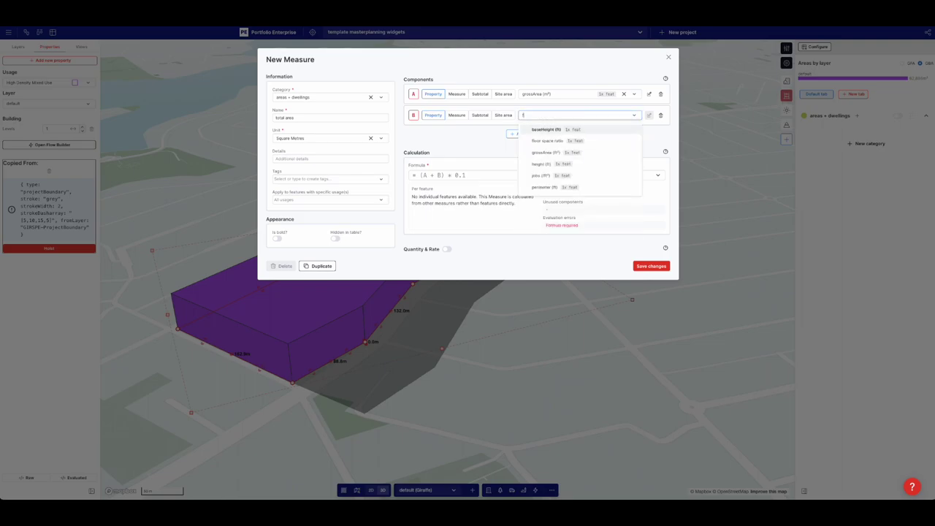
pyautogui.click(547, 140)
# Step: Set the total area formula to A*B and save the measure
pyautogui.click(467, 176)
pyautogui.write('A')
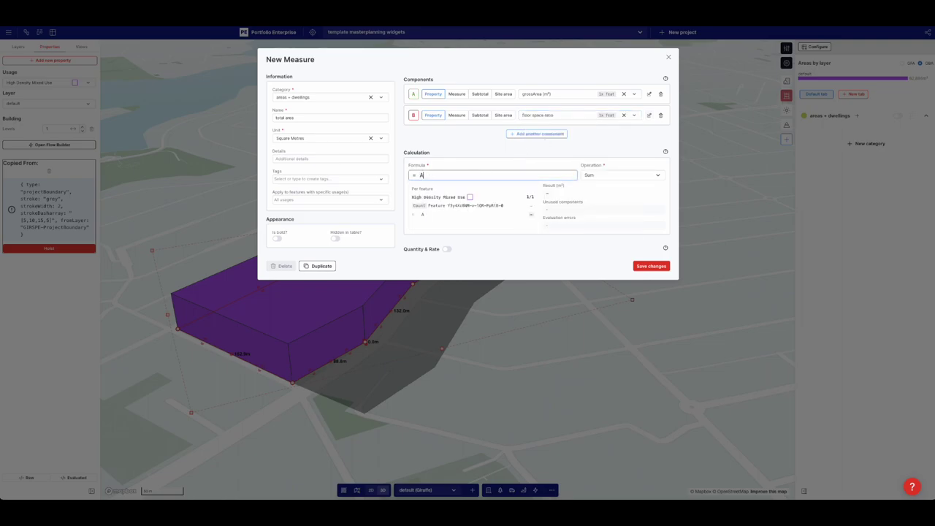
pyautogui.write('+*B')
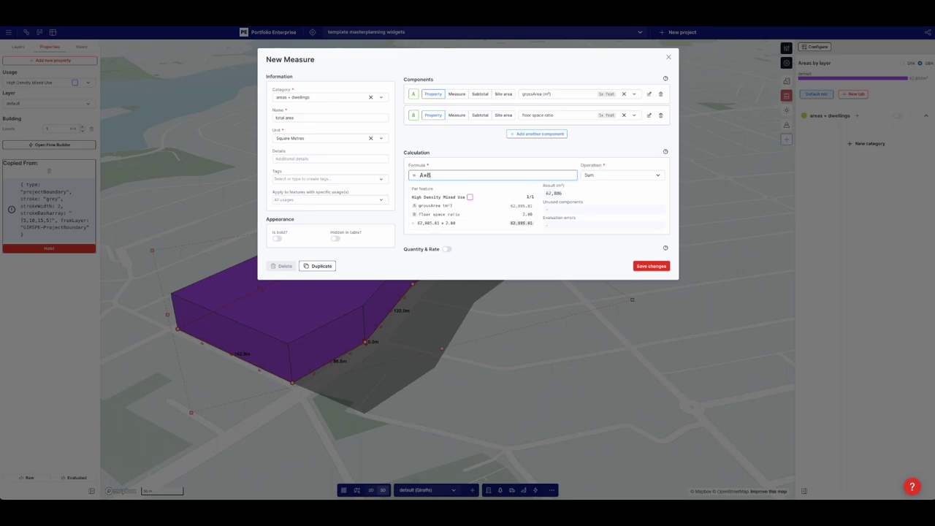
pyautogui.click(649, 266)
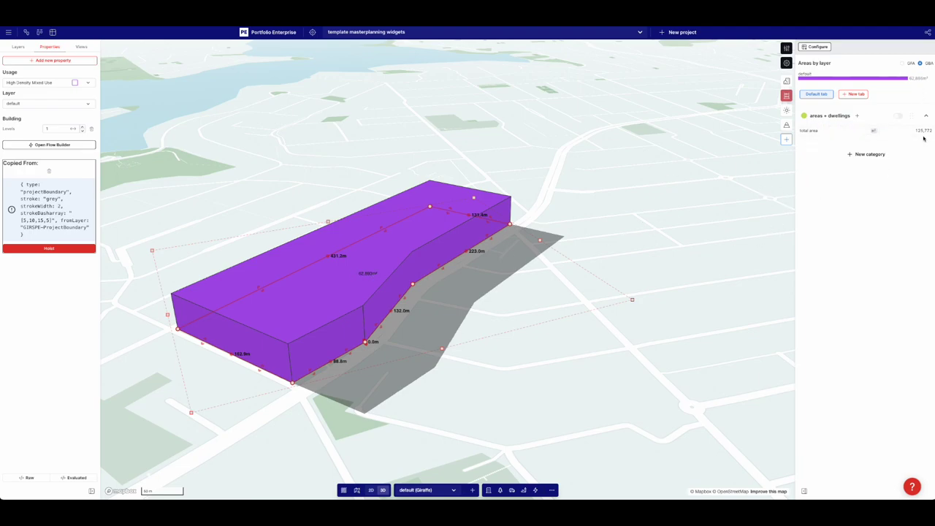
# Step: Duplicate the total area measure, name the copy "total dwellings" and give it a new unit called "dwellings"
pyautogui.click(807, 130)
pyautogui.click(317, 266)
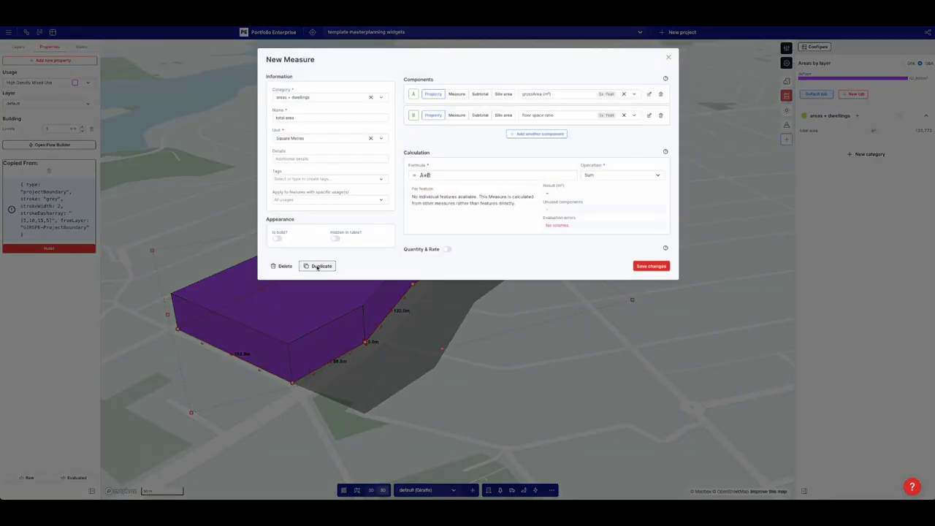
pyautogui.tripleClick(293, 118)
pyautogui.write('total dwellings')
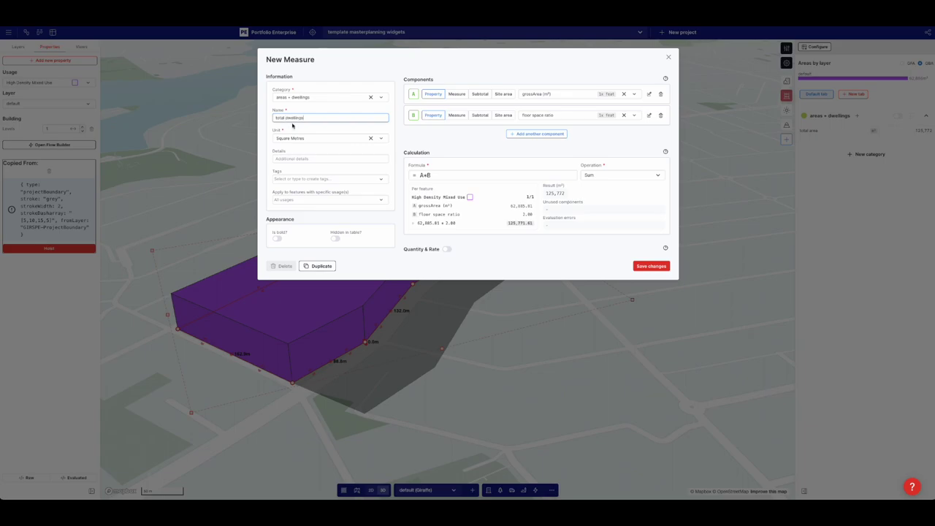
pyautogui.click(292, 138)
pyautogui.write('dwellings')
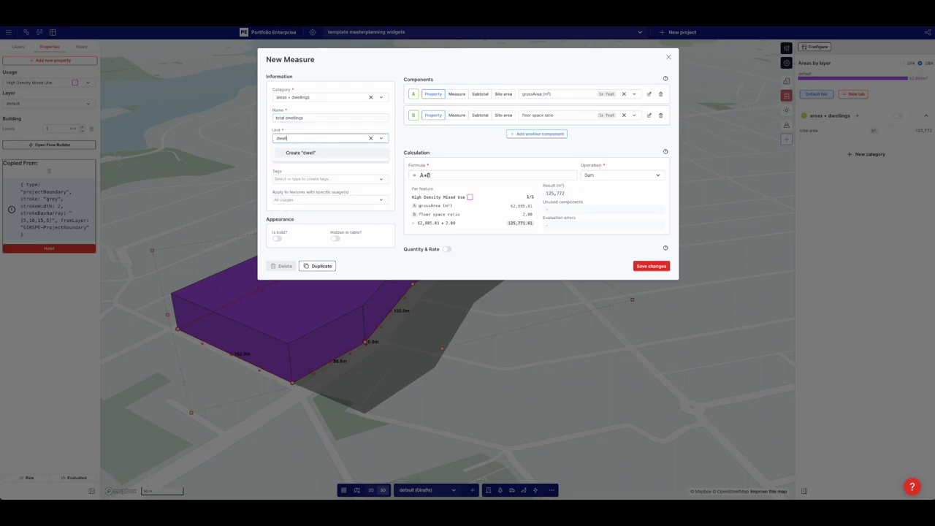
pyautogui.click(302, 153)
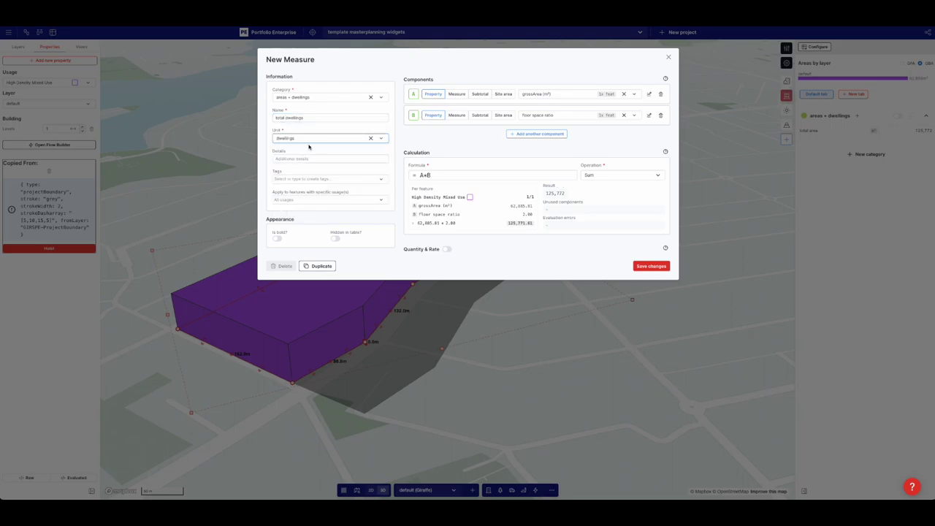
# Step: Replace the total dwellings components with the total area measure, set the formula to A/100 and save
pyautogui.click(660, 93)
pyautogui.click(457, 94)
pyautogui.click(528, 94)
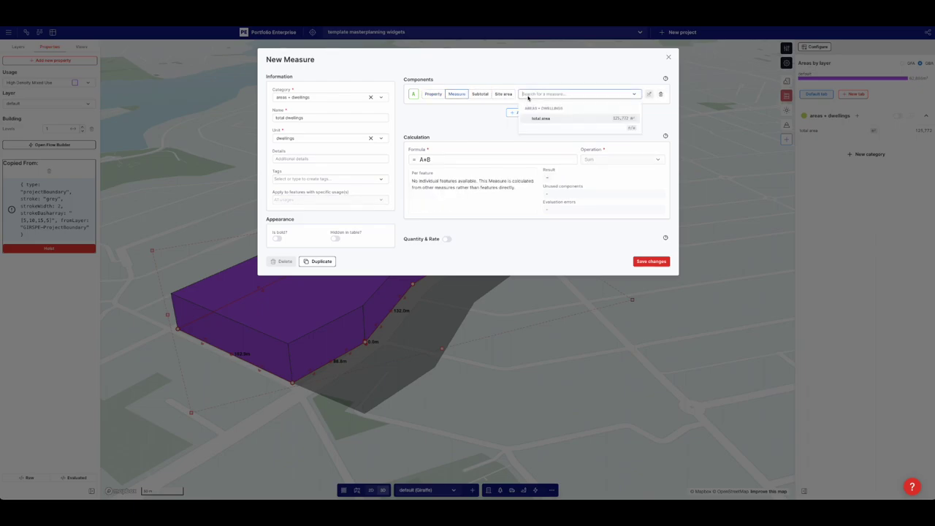
pyautogui.click(541, 119)
pyautogui.click(453, 160)
pyautogui.write('A')
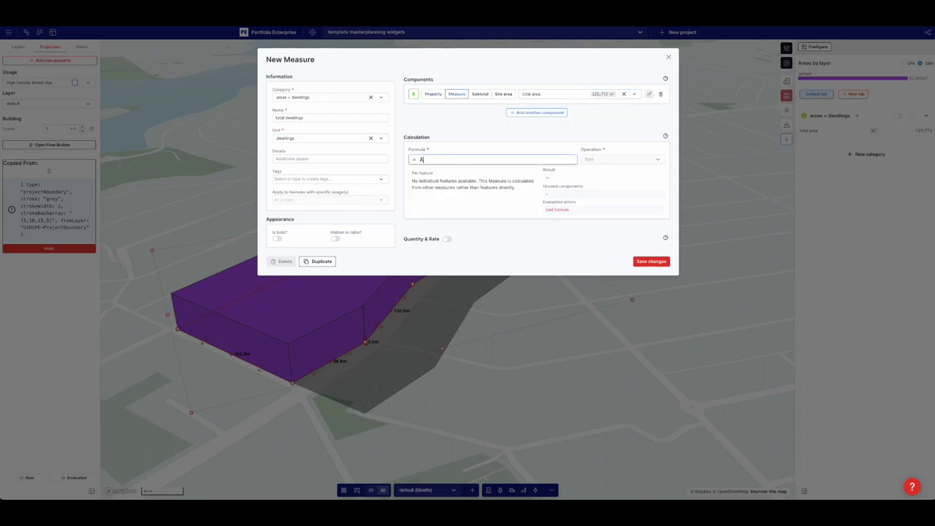
pyautogui.write('/100')
pyautogui.click(655, 263)
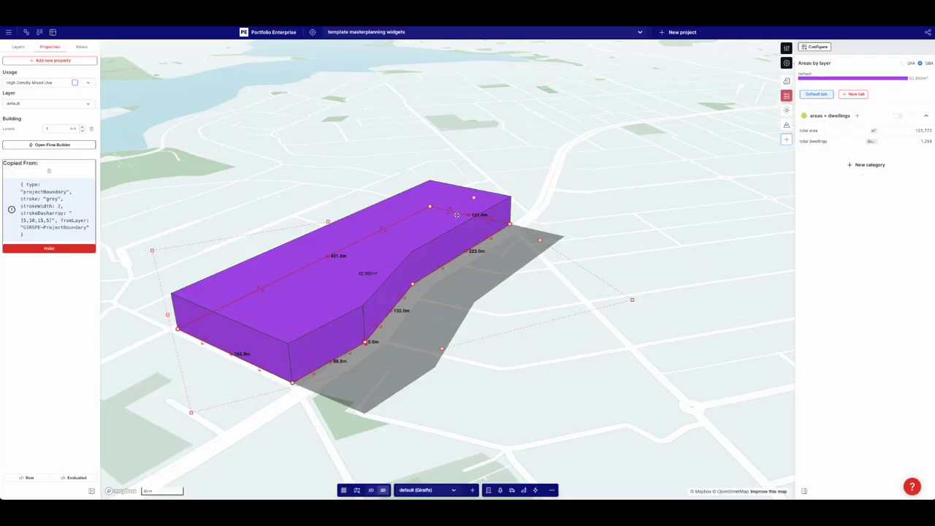
# Step: Move the far short edge of the site block inward by about 4.5 m and deselect the block
pyautogui.moveTo(449, 211); pyautogui.dragTo(471, 213)
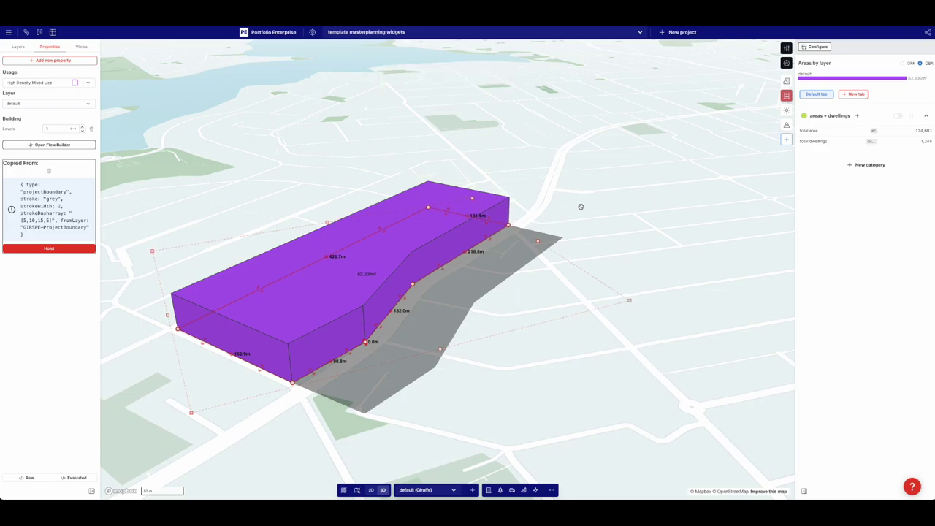
pyautogui.click(581, 207)
# Step: Rename the total area measure to "total planned area" and save the changes
pyautogui.click(808, 131)
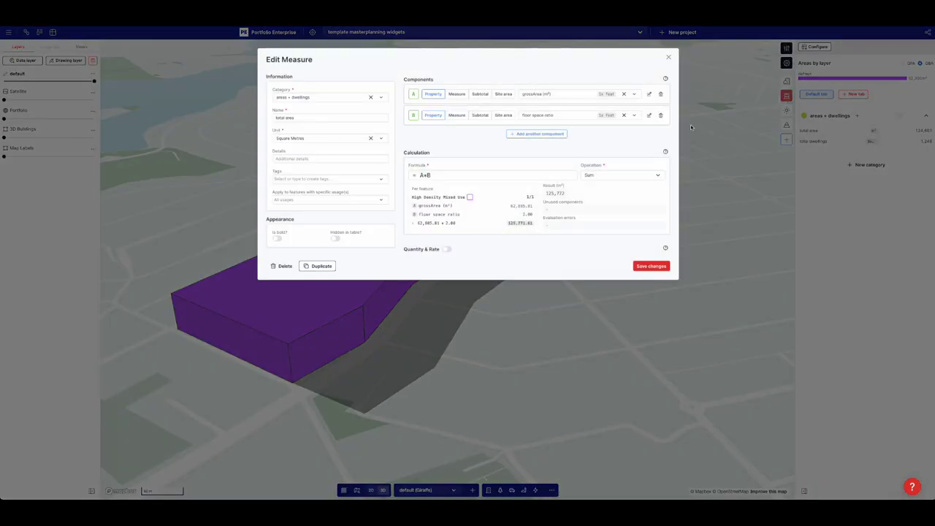
pyautogui.click(347, 118)
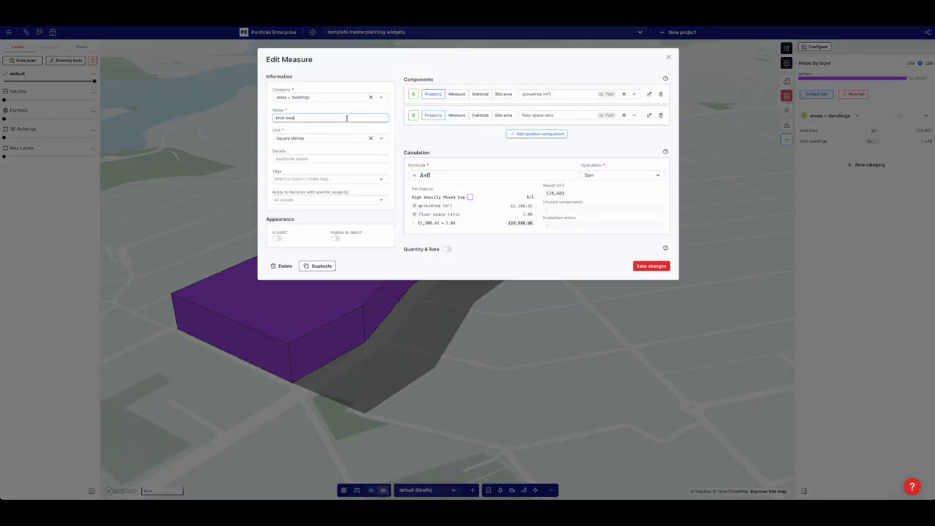
pyautogui.click(286, 117)
pyautogui.write('planned')
pyautogui.click(650, 266)
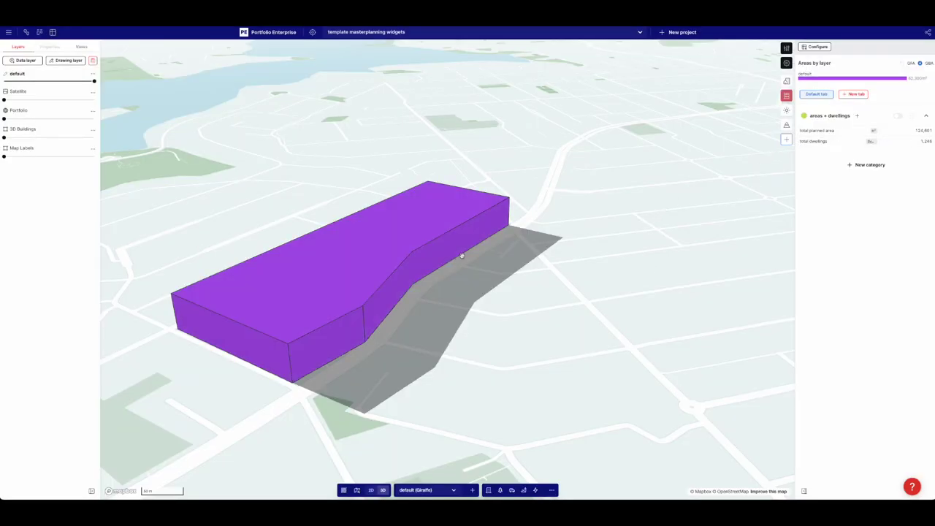
pyautogui.moveTo(391, 249); pyautogui.dragTo(393, 265, button='right')
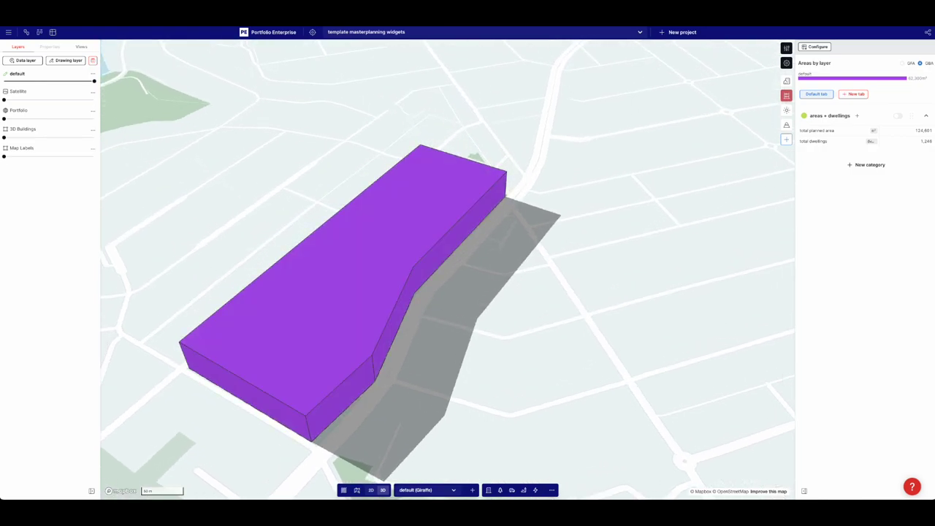
pyautogui.scroll(-5, 536, 259)
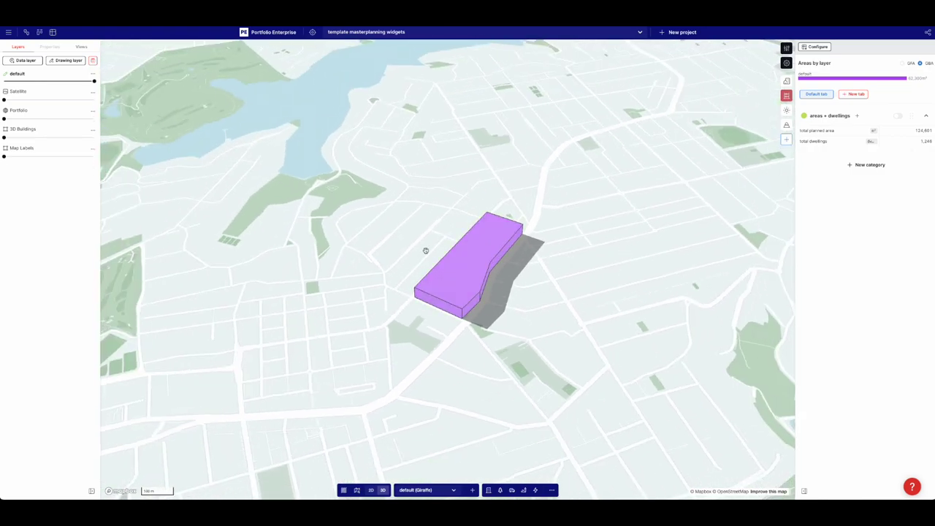
pyautogui.click(456, 288)
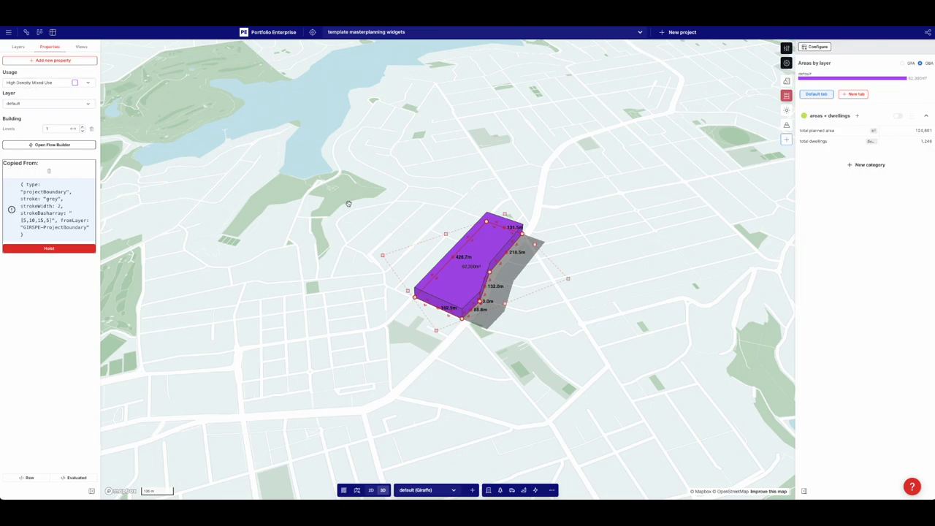
pyautogui.click(351, 259)
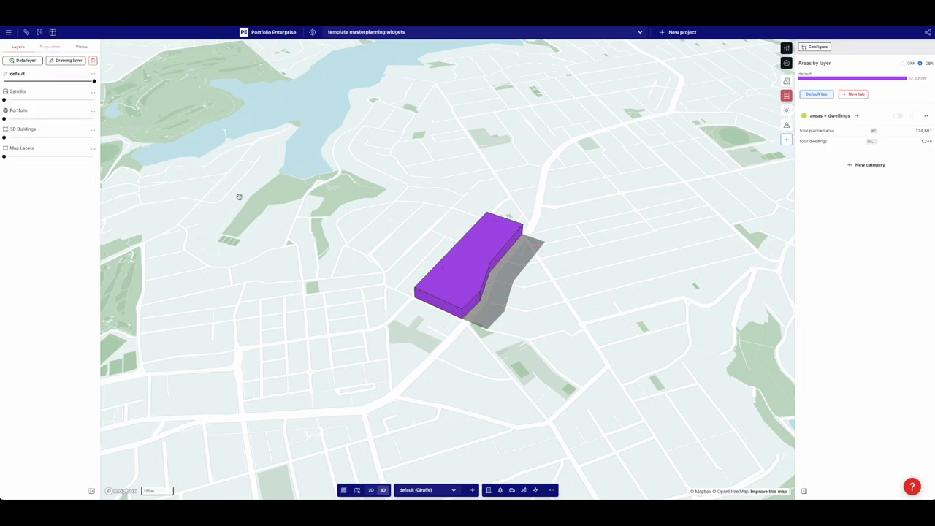
# Step: Search the available data layers for "zoning" and add Land Zoning NSW to the project
pyautogui.click(26, 60)
pyautogui.click(314, 90)
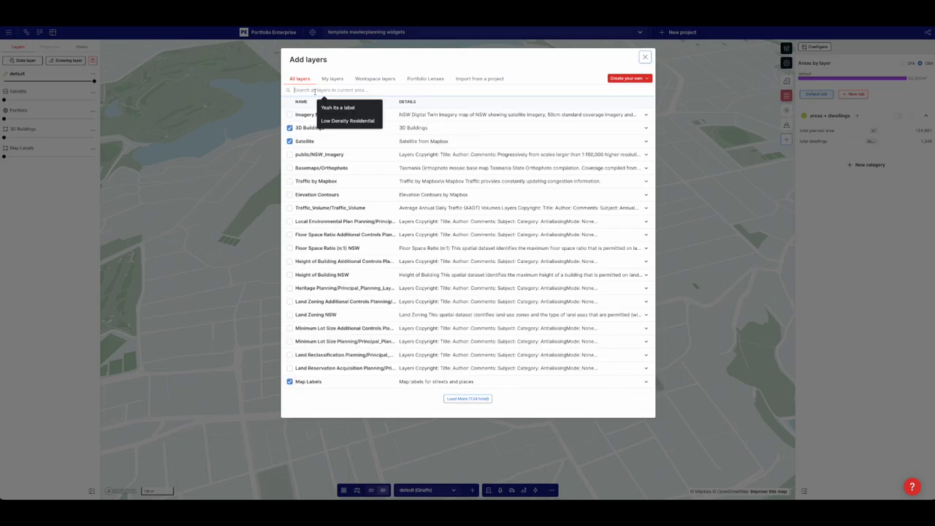
pyautogui.write('zoning')
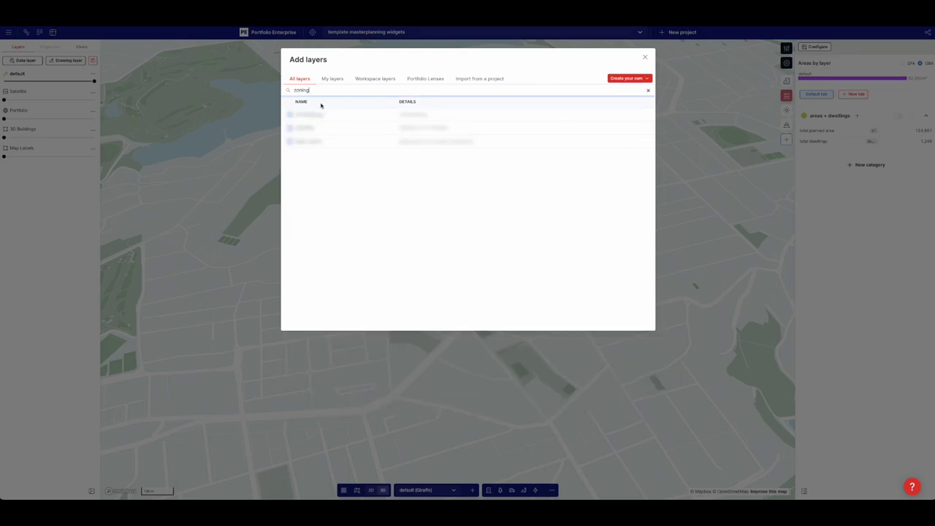
pyautogui.click(290, 127)
pyautogui.click(233, 156)
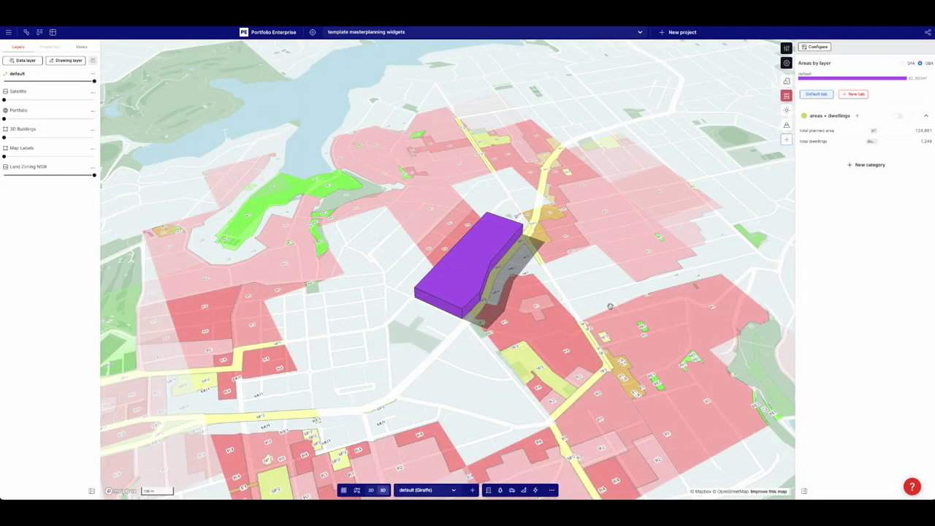
pyautogui.scroll(5, 552, 308)
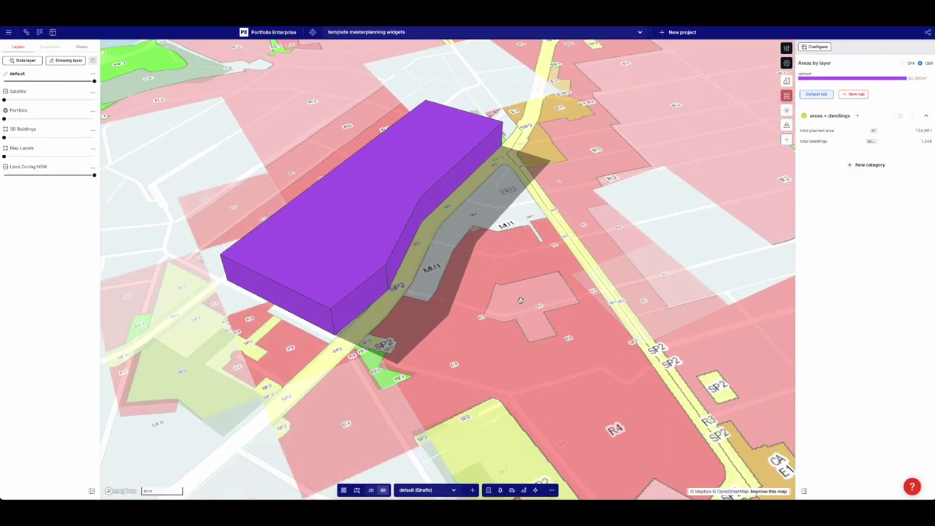
pyautogui.click(330, 254)
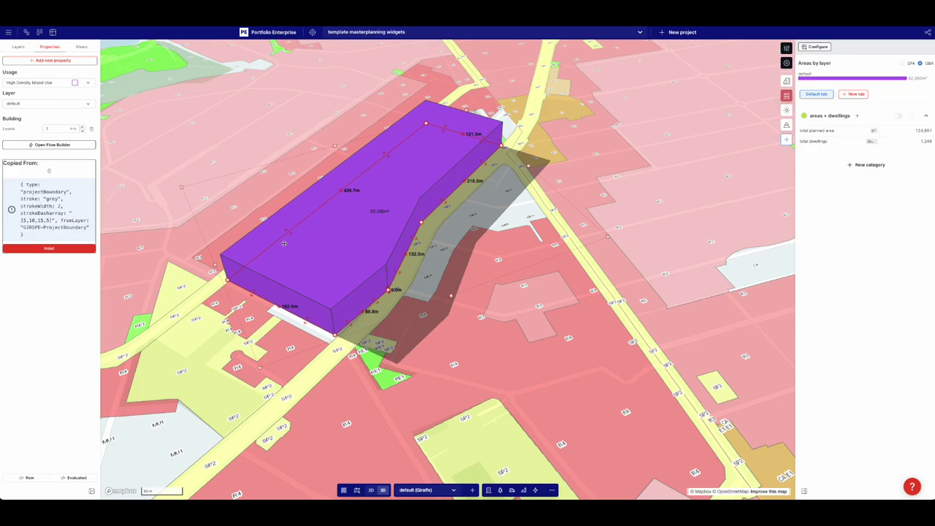
pyautogui.click(433, 310)
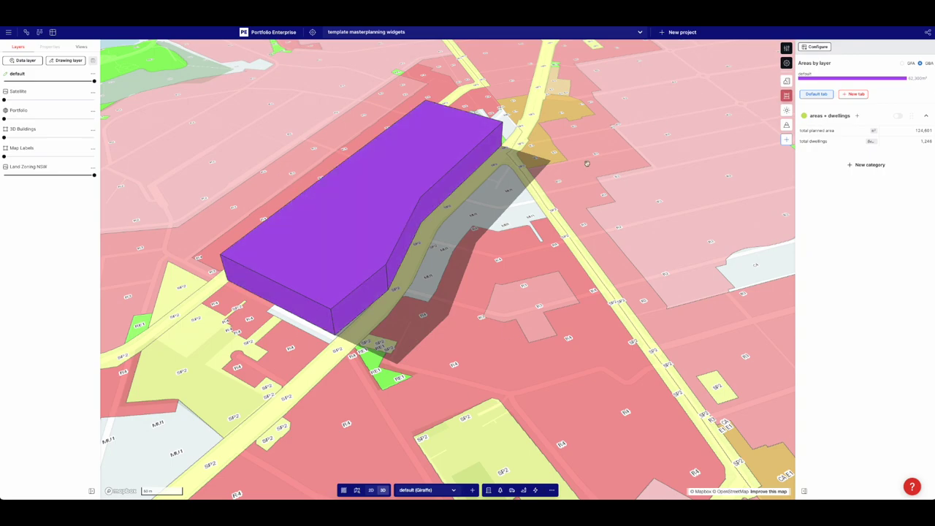
pyautogui.click(335, 212)
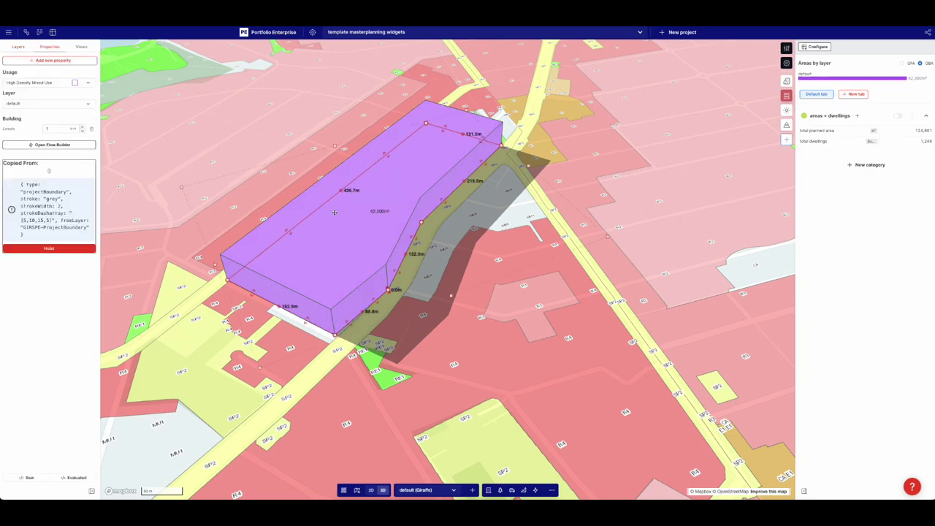
pyautogui.click(130, 122)
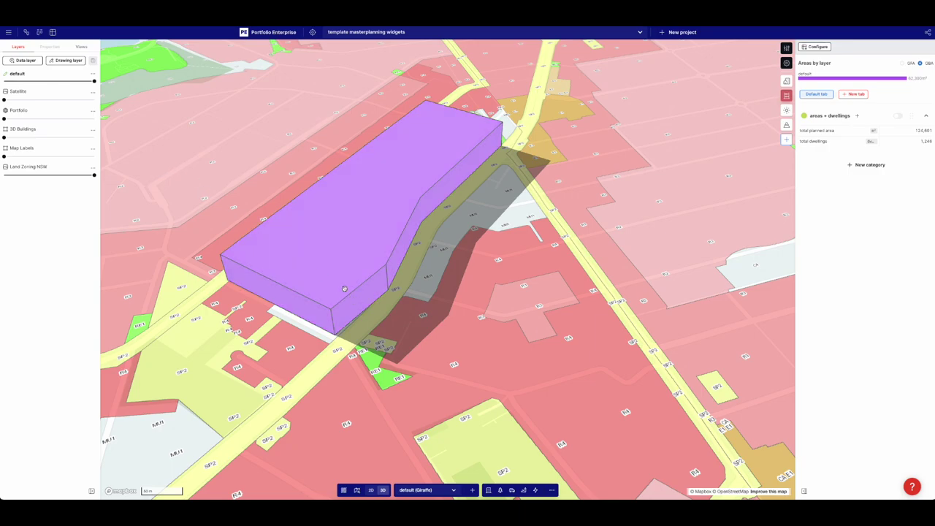
# Step: Raise the 3D Buildings layer to full opacity and examine the site block among its surrounding buildings
pyautogui.moveTo(344, 288)
pyautogui.mouseDown(button='right')
pyautogui.moveTo(326, 265)
pyautogui.moveTo(331, 280)
pyautogui.mouseUp(button='right')
pyautogui.moveTo(5, 137); pyautogui.dragTo(95, 138)
pyautogui.scroll(-5, 237, 212)
pyautogui.moveTo(165, 247); pyautogui.dragTo(286, 251)
pyautogui.scroll(8, 285, 250)
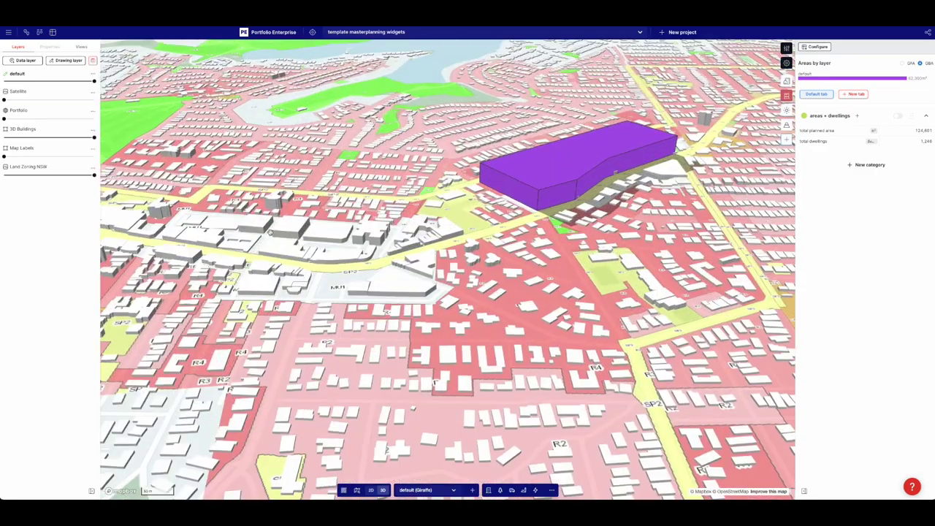
pyautogui.scroll(-3, 292, 250)
pyautogui.moveTo(411, 228); pyautogui.dragTo(117, 314)
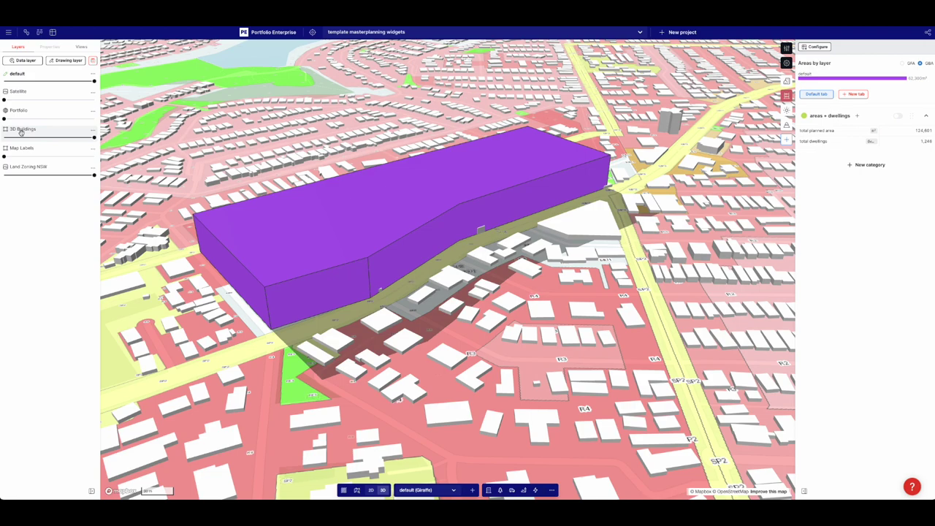
# Step: Lower the Land Zoning NSW and 3D Buildings layers to zero opacity so only the site block shows on the base map
pyautogui.moveTo(10, 176)
pyautogui.mouseDown()
pyautogui.moveTo(21, 176)
pyautogui.moveTo(3, 176)
pyautogui.mouseUp()
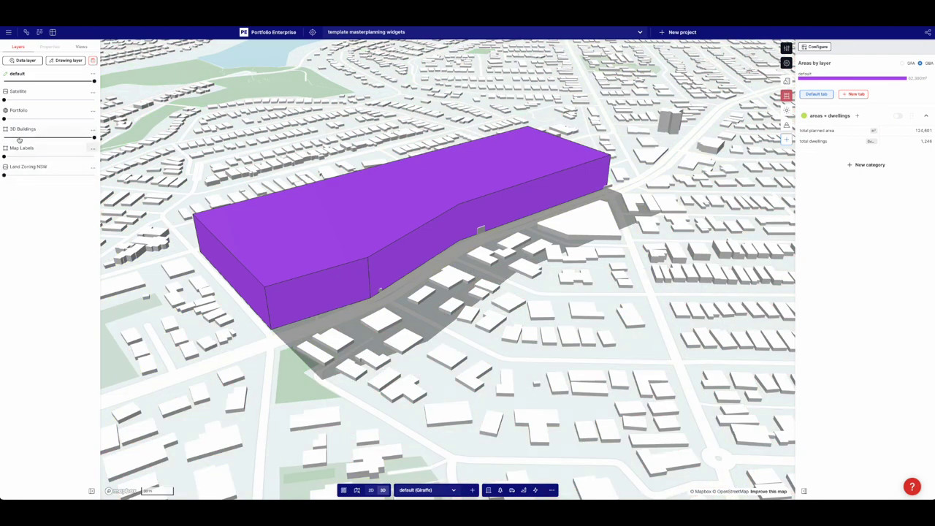
pyautogui.moveTo(26, 138); pyautogui.dragTo(3, 137)
pyautogui.moveTo(233, 131); pyautogui.dragTo(227, 155, button='right')
pyautogui.scroll(-2, 227, 155)
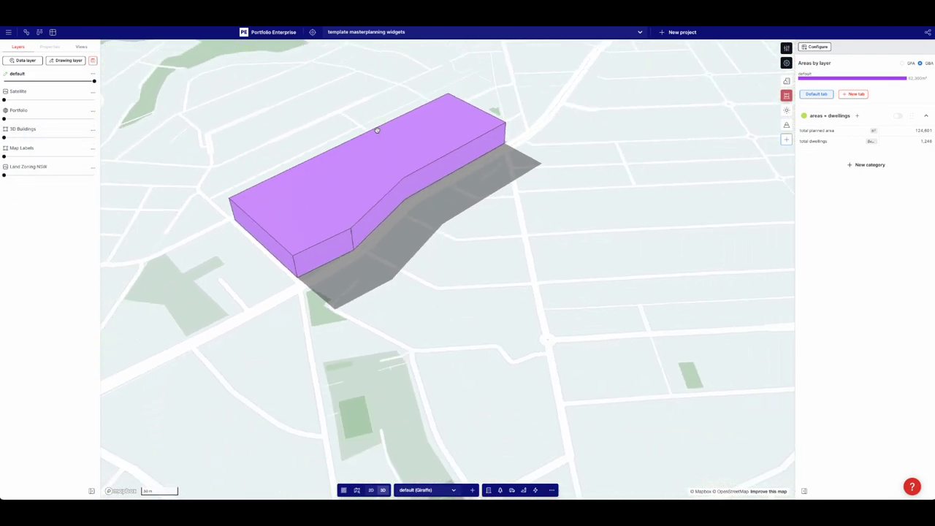
# Step: Create a new drawing layer named "planning blob"
pyautogui.click(65, 60)
pyautogui.write('planning slob')
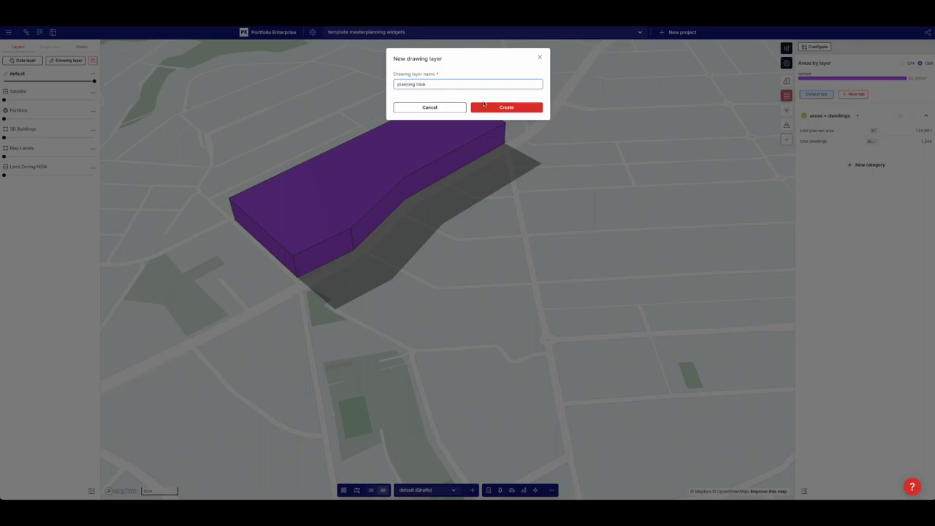
pyautogui.click(483, 106)
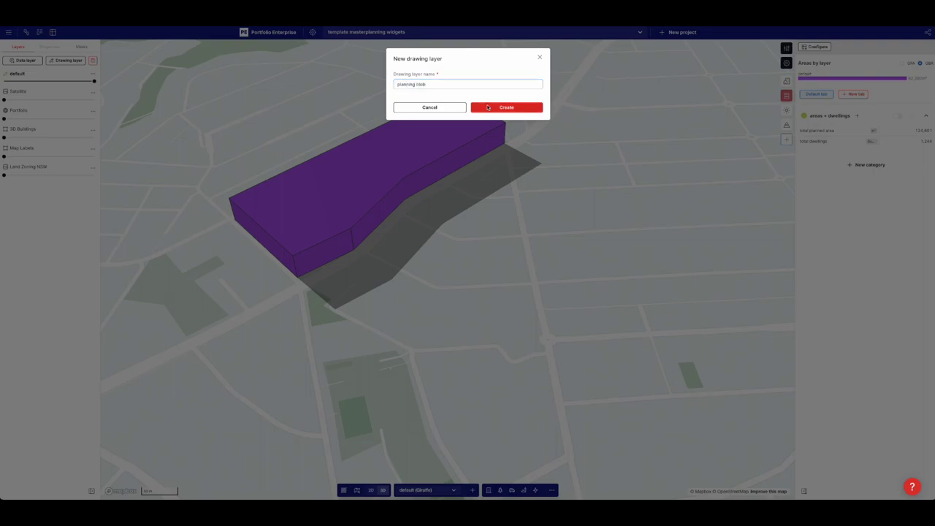
# Step: Move the High Density Mixed Use site block from the default layer to the planning blob layer and deselect it
pyautogui.click(436, 156)
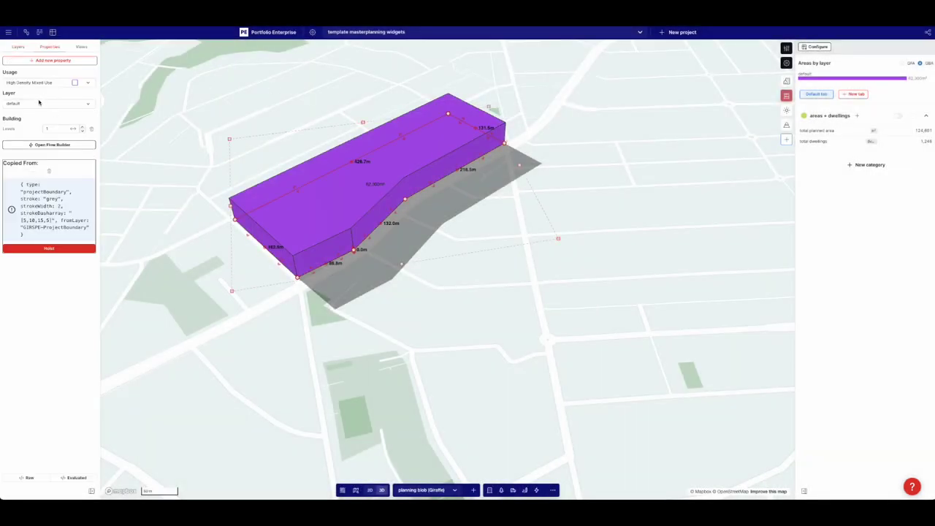
pyautogui.click(39, 103)
pyautogui.click(44, 122)
pyautogui.click(182, 126)
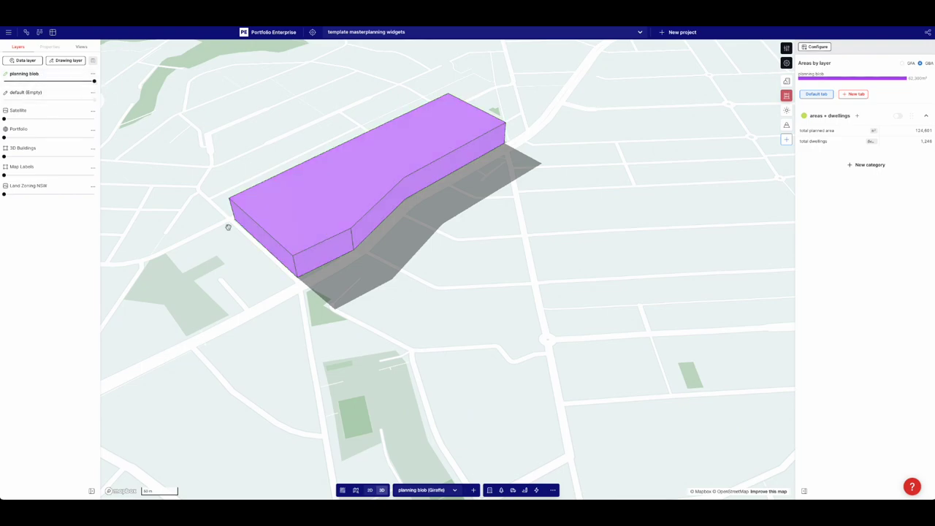
# Step: Create a drawing layer named "planning envelopes" and reduce the planning blob layer to 0% opacity
pyautogui.click(73, 60)
pyautogui.write('p')
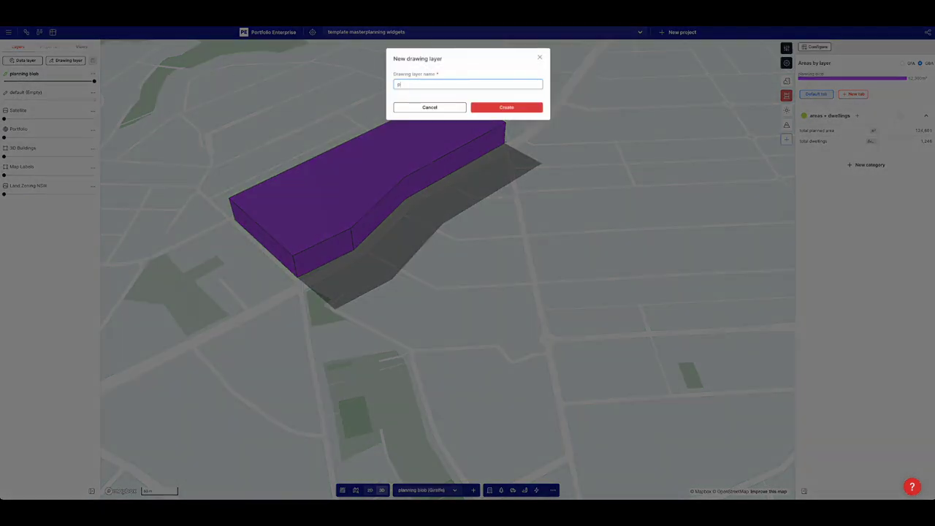
pyautogui.write('lanning envelopes')
pyautogui.click(506, 108)
pyautogui.moveTo(57, 99); pyautogui.dragTo(4, 100)
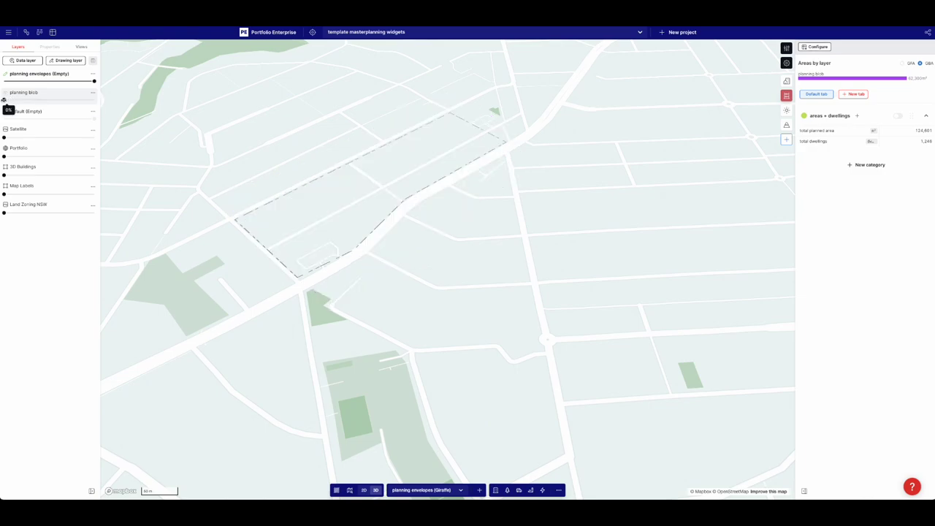
pyautogui.moveTo(4, 99)
pyautogui.mouseDown()
pyautogui.moveTo(31, 99)
pyautogui.moveTo(4, 100)
pyautogui.mouseUp()
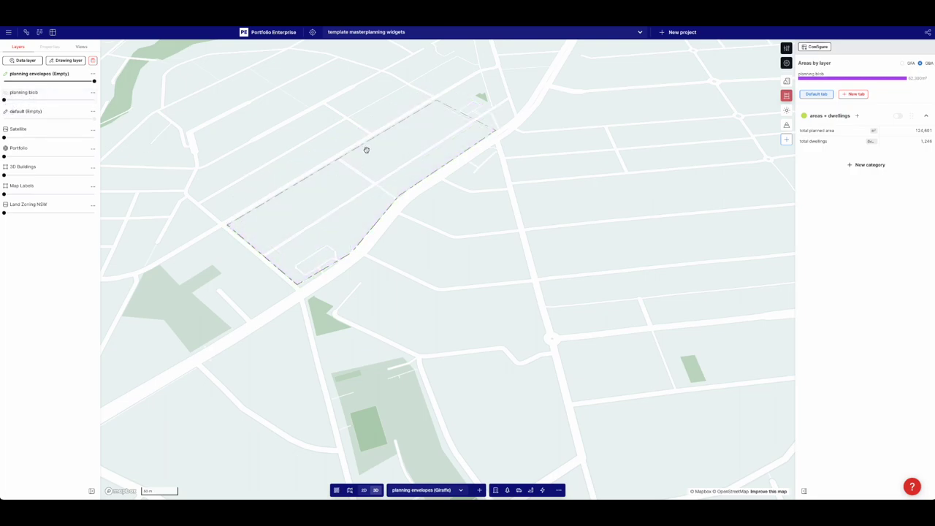
# Step: Draw a road about 153 m long across the short direction of the site, from boundary to boundary near its middle
pyautogui.moveTo(367, 150); pyautogui.dragTo(362, 196, button='right')
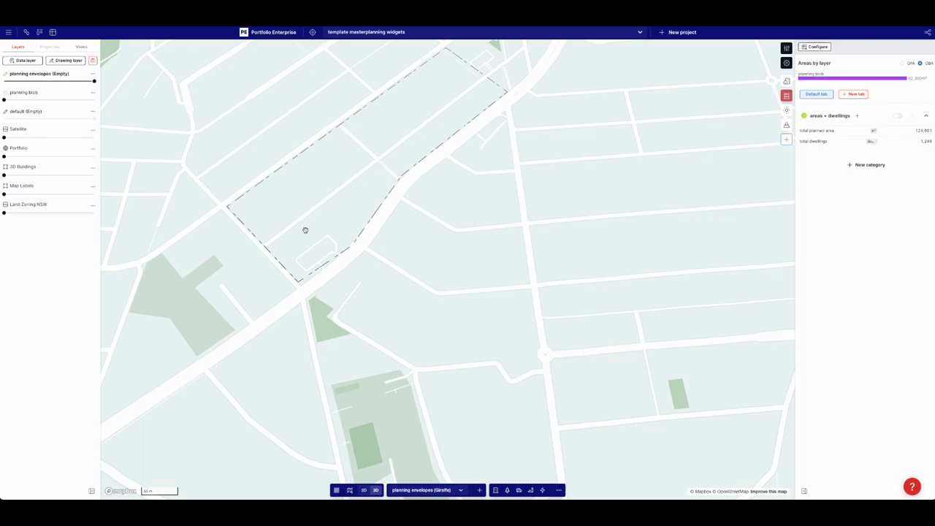
pyautogui.click(519, 490)
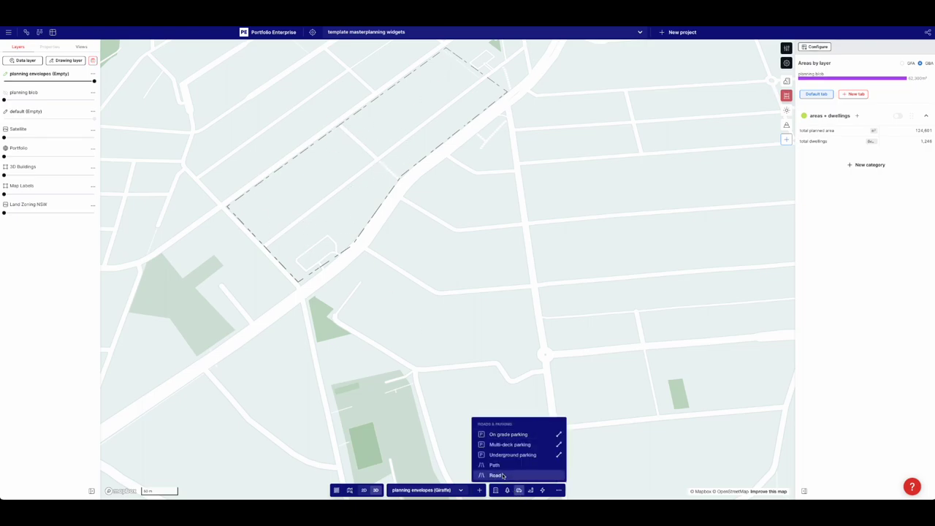
pyautogui.click(504, 476)
pyautogui.click(335, 120)
pyautogui.click(400, 182)
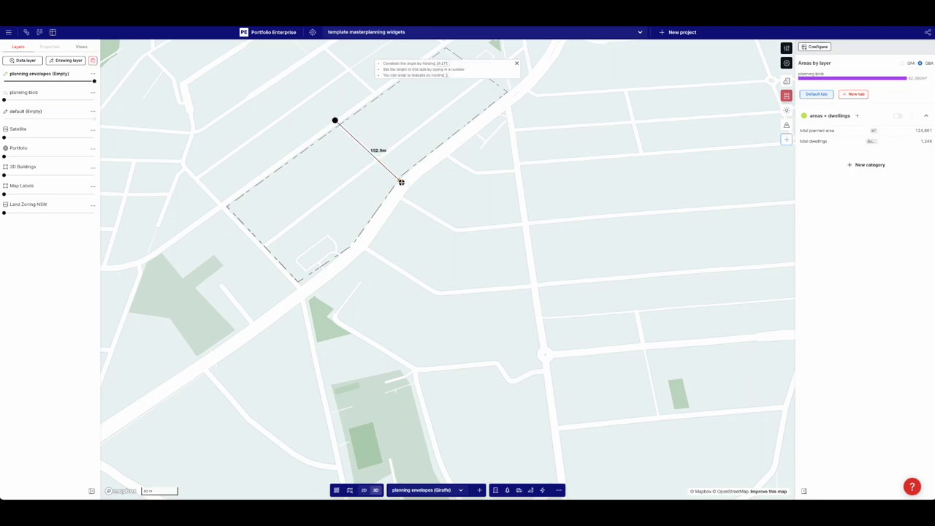
# Step: Set the cross road's road width to 12 m and its footpath width to 2 m
pyautogui.doubleClick(51, 128)
pyautogui.write('12')
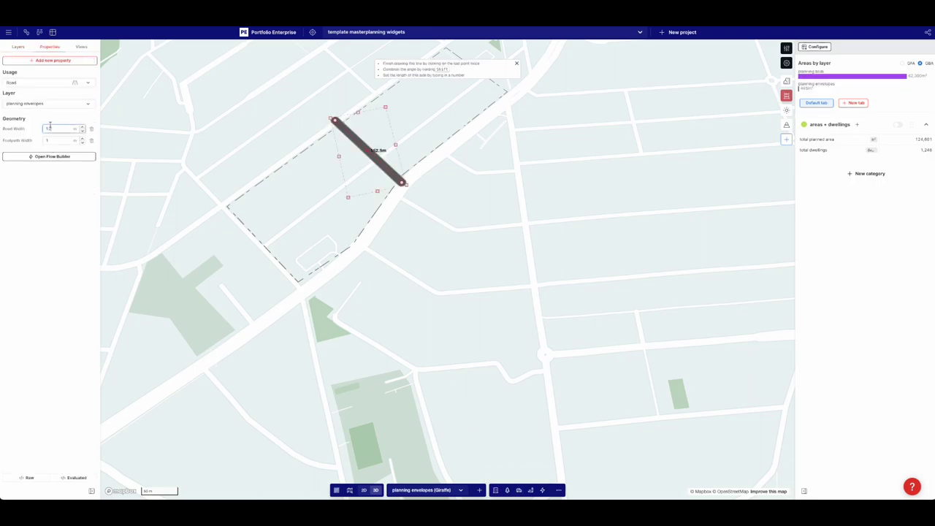
pyautogui.doubleClick(54, 140)
pyautogui.write('3')
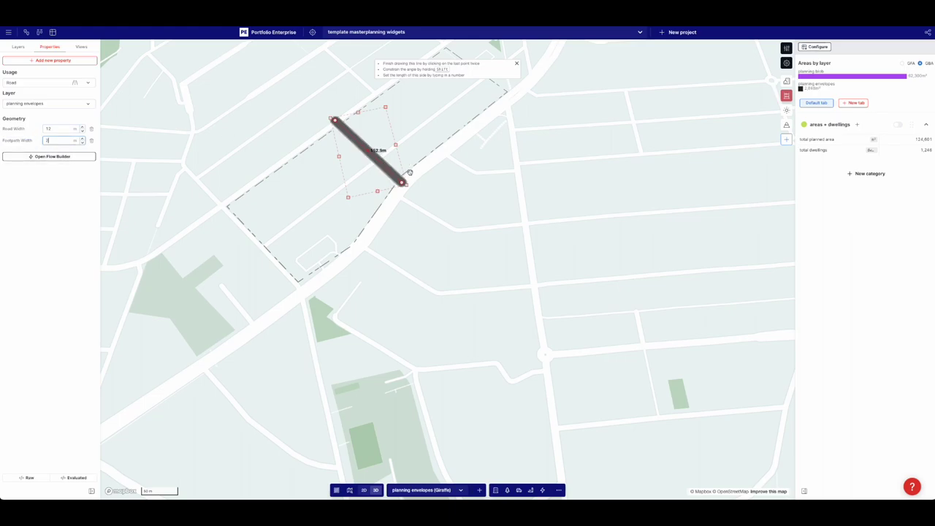
# Step: Add a second road with the same widths, about 450 m long, along the site's length and crossing the first road
pyautogui.click(386, 173)
pyautogui.hotkey('ctrl', 'c')
pyautogui.hotkey('ctrl', 'v')
pyautogui.moveTo(310, 281); pyautogui.dragTo(492, 73)
pyautogui.click(520, 203)
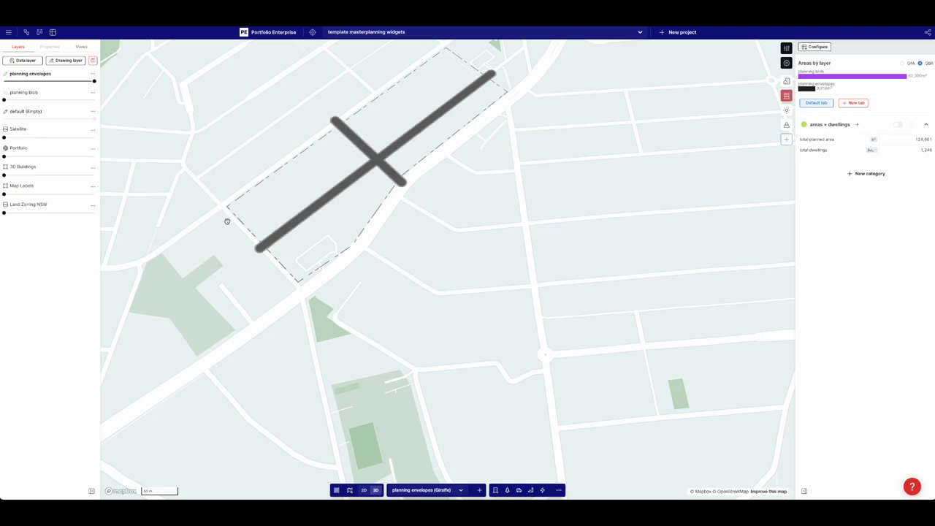
# Step: Adjust the end points of both roads so they finish close to the site boundary, and deselect them
pyautogui.moveTo(253, 194); pyautogui.dragTo(275, 199)
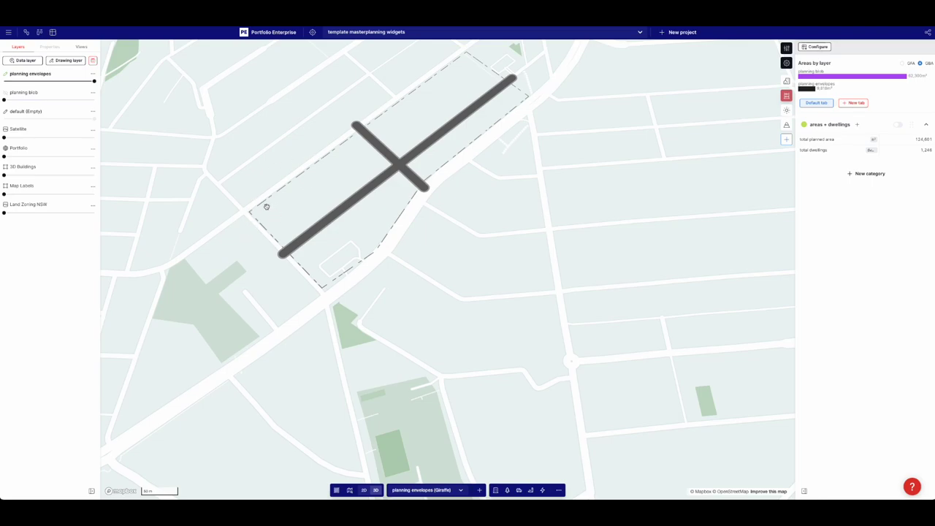
pyautogui.click(422, 183)
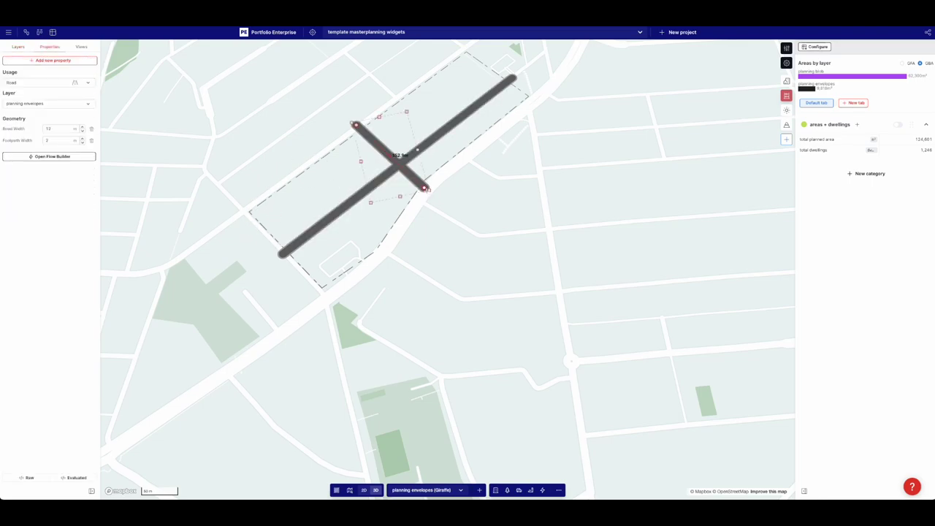
pyautogui.click(294, 246)
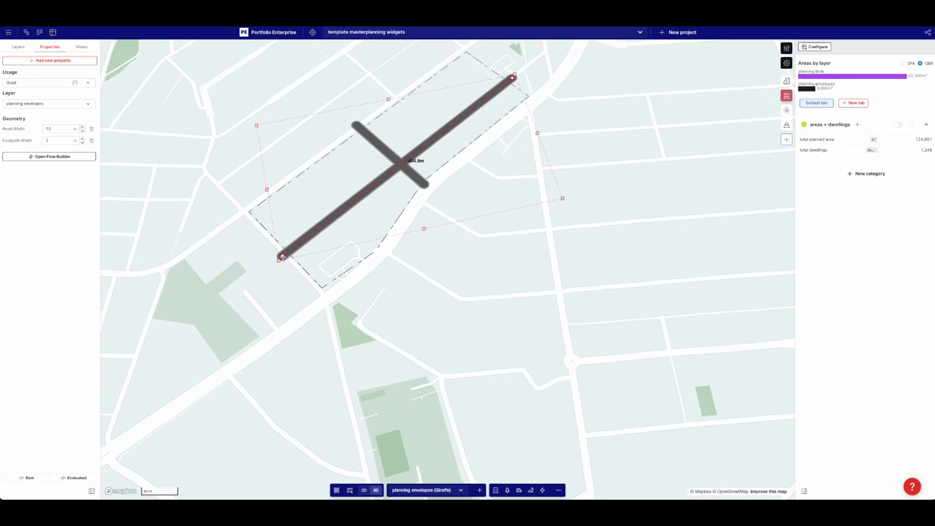
pyautogui.moveTo(513, 76); pyautogui.dragTo(510, 79)
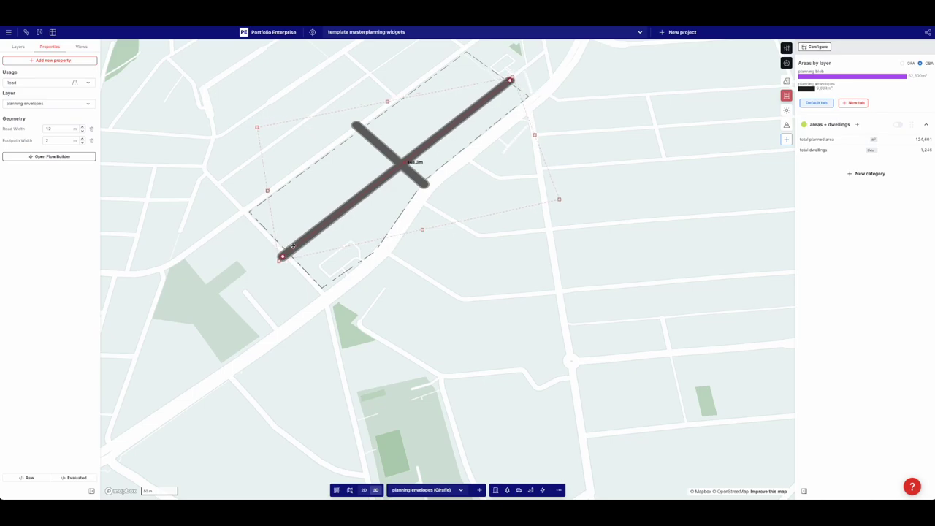
pyautogui.click(241, 225)
# Step: Draw a rectangle about 33 m by 205 m between the long road and the main-road boundary, beyond the cross road
pyautogui.moveTo(245, 222); pyautogui.dragTo(292, 226, button='right')
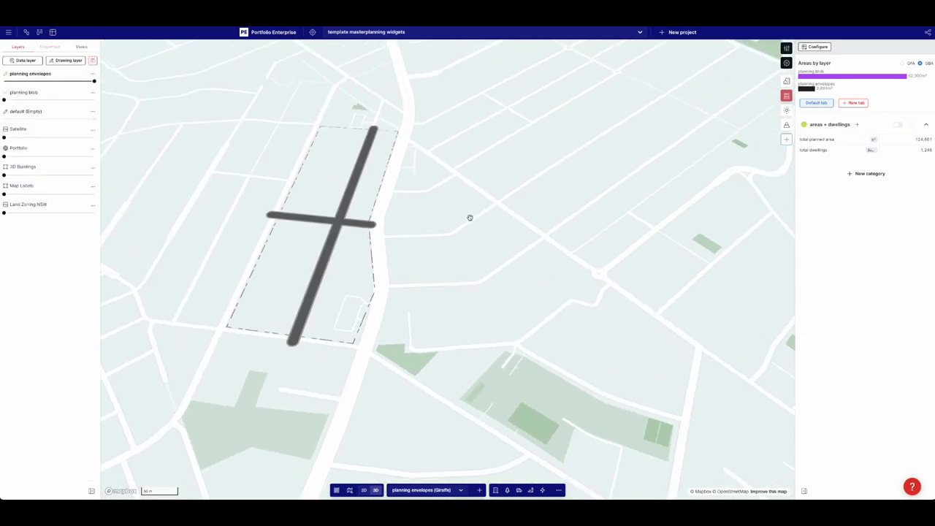
pyautogui.moveTo(477, 224); pyautogui.dragTo(254, 228, button='right')
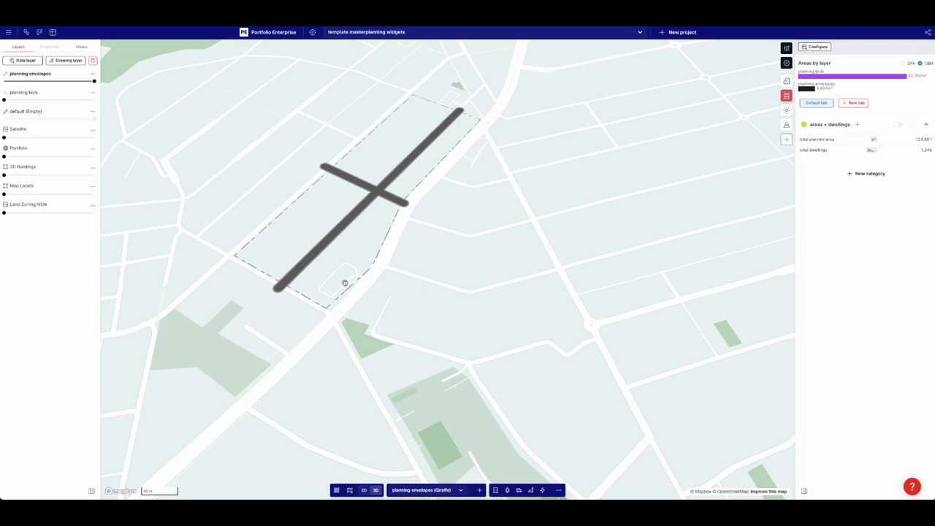
pyautogui.scroll(2, 278, 201)
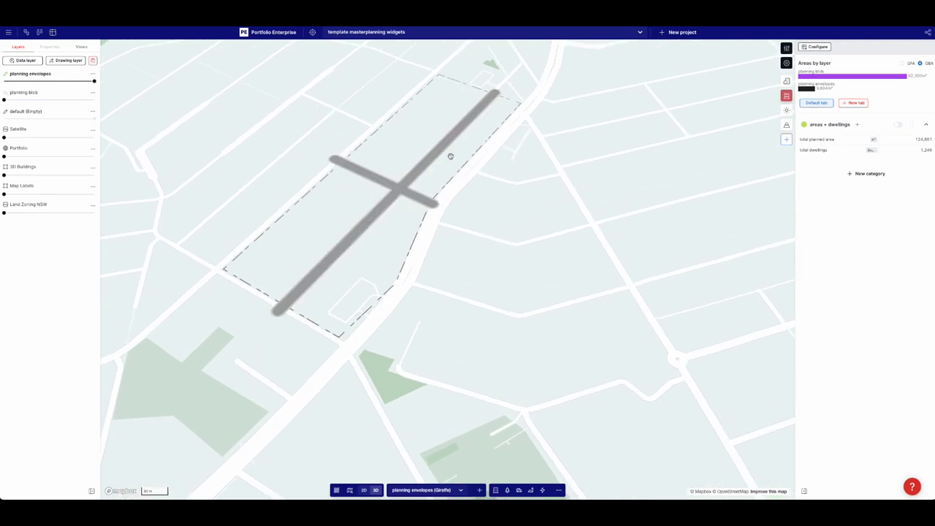
pyautogui.moveTo(474, 156); pyautogui.dragTo(419, 257)
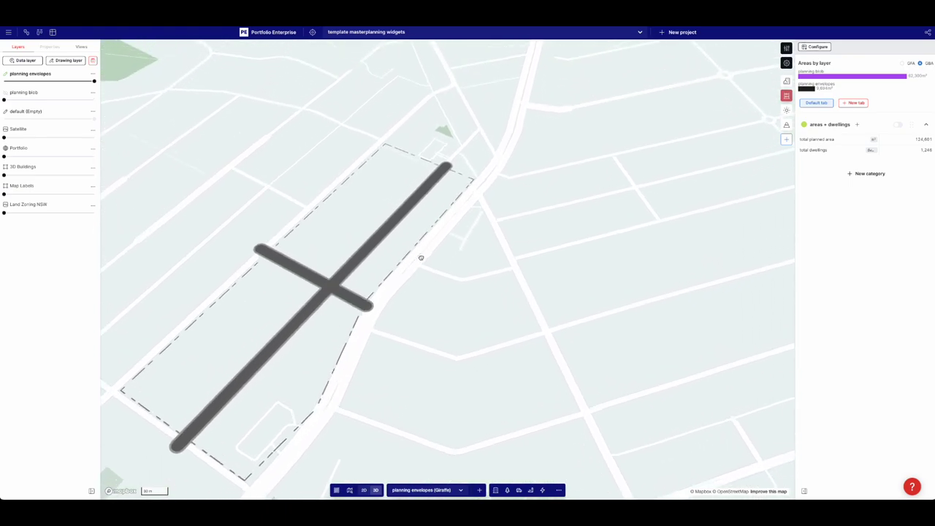
pyautogui.scroll(3, 370, 305)
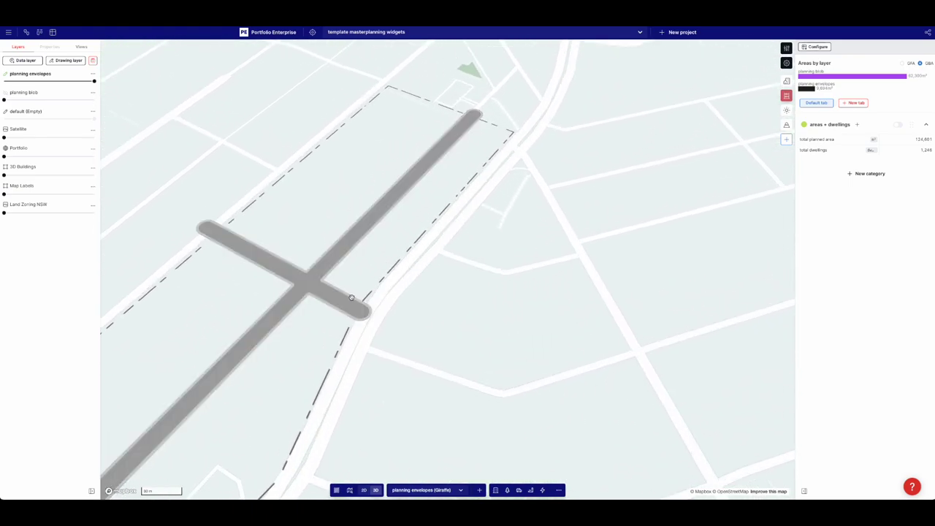
pyautogui.press('r')
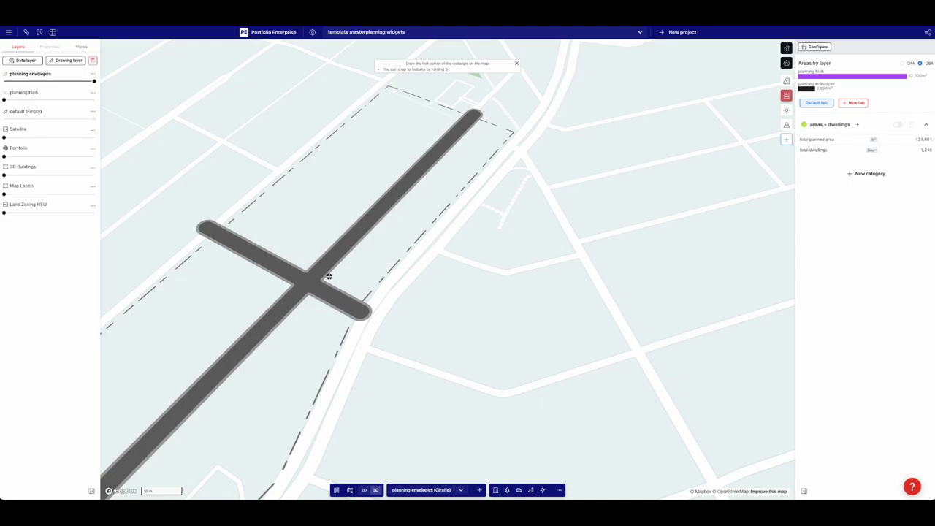
pyautogui.click(329, 276)
pyautogui.click(366, 296)
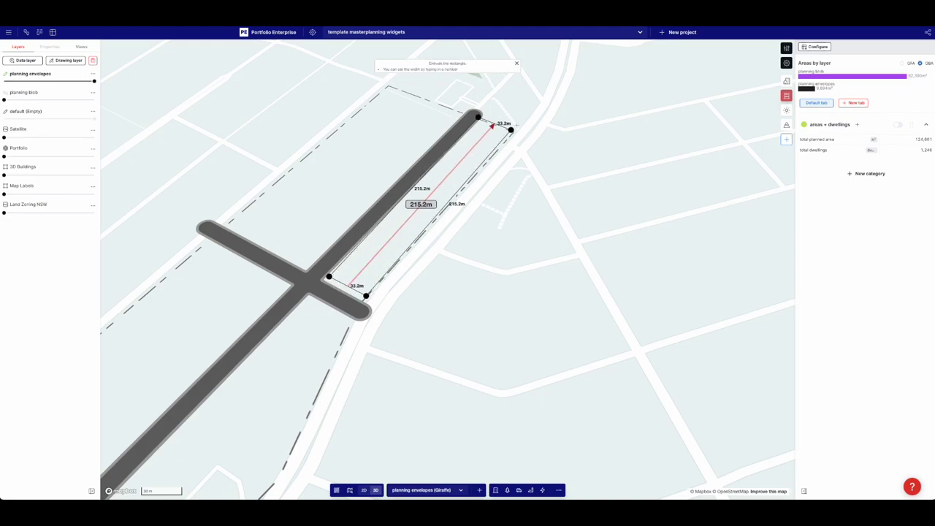
pyautogui.click(491, 122)
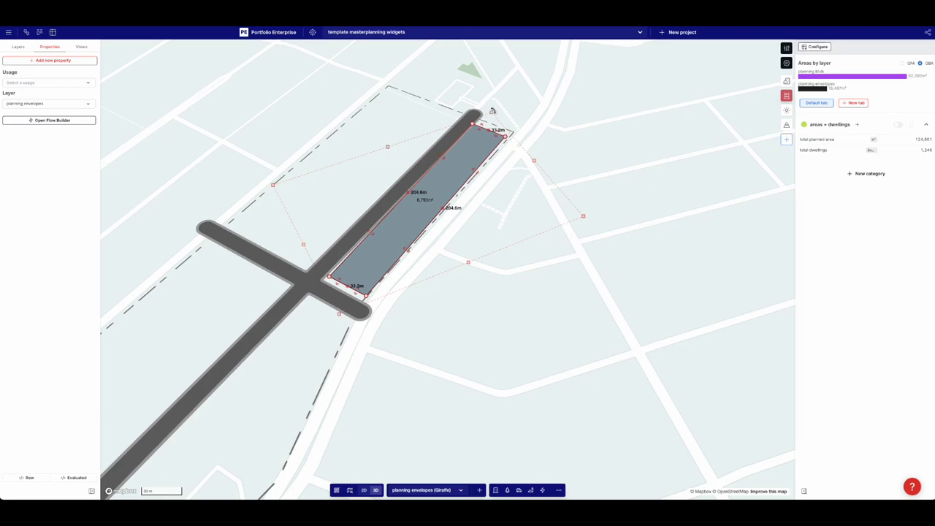
pyautogui.click(47, 84)
pyautogui.scroll(-3, 52, 172)
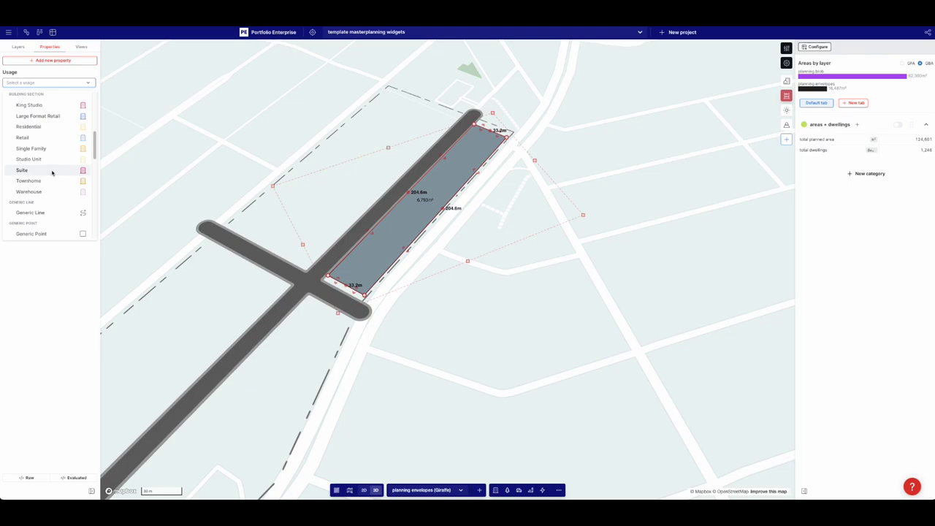
pyautogui.scroll(-4, 53, 179)
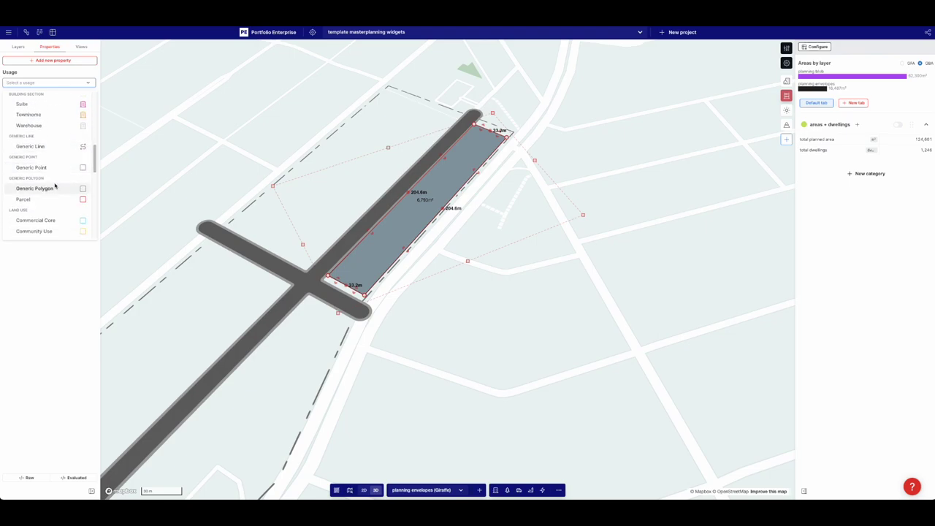
pyautogui.scroll(-5, 55, 187)
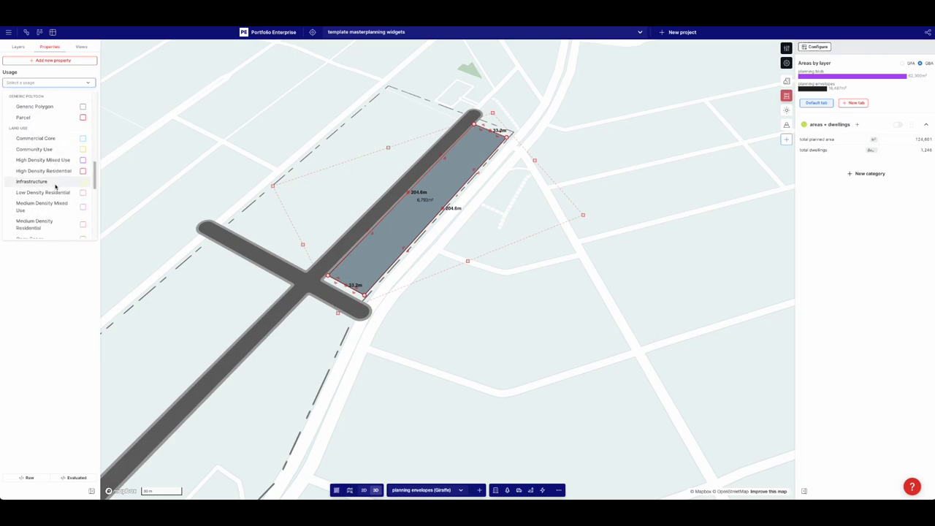
pyautogui.scroll(-1, 58, 181)
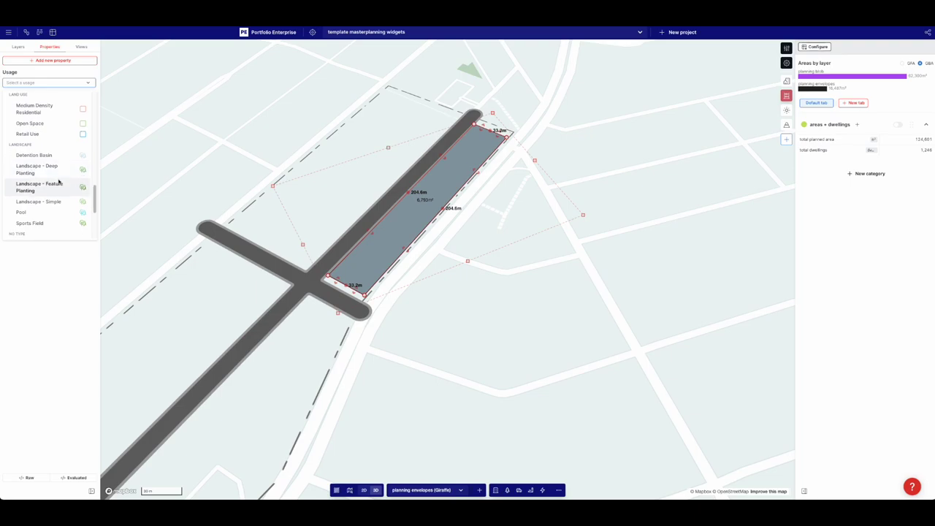
pyautogui.click(64, 249)
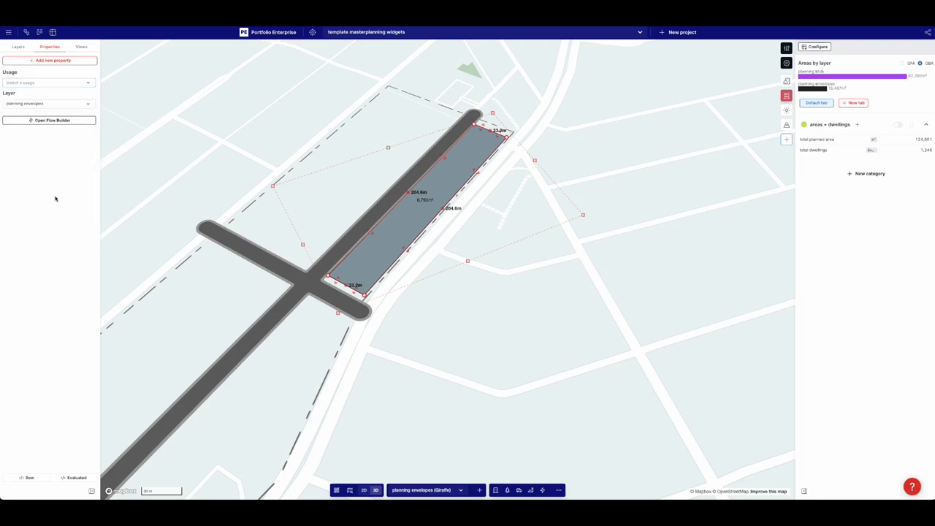
# Step: Add the Height and Base Height properties to the new rectangle
pyautogui.click(60, 63)
pyautogui.write('he')
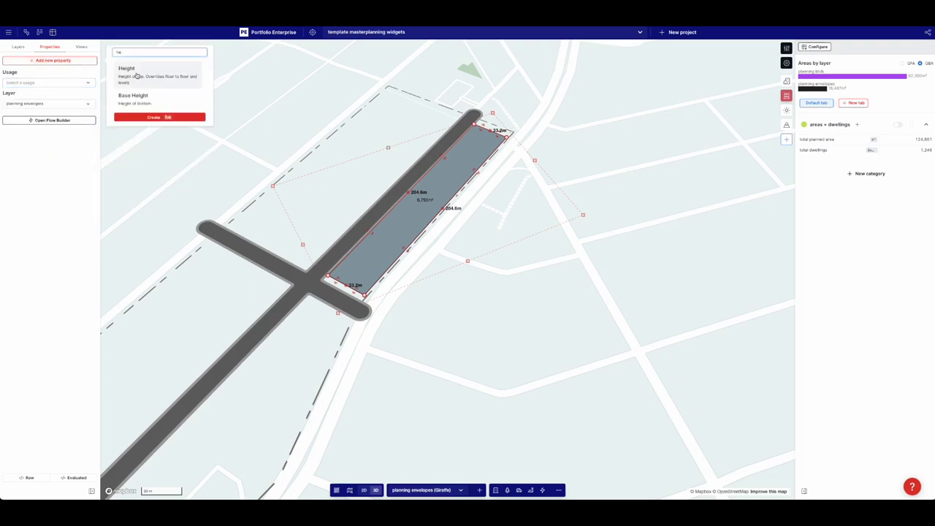
pyautogui.click(136, 78)
pyautogui.write('height')
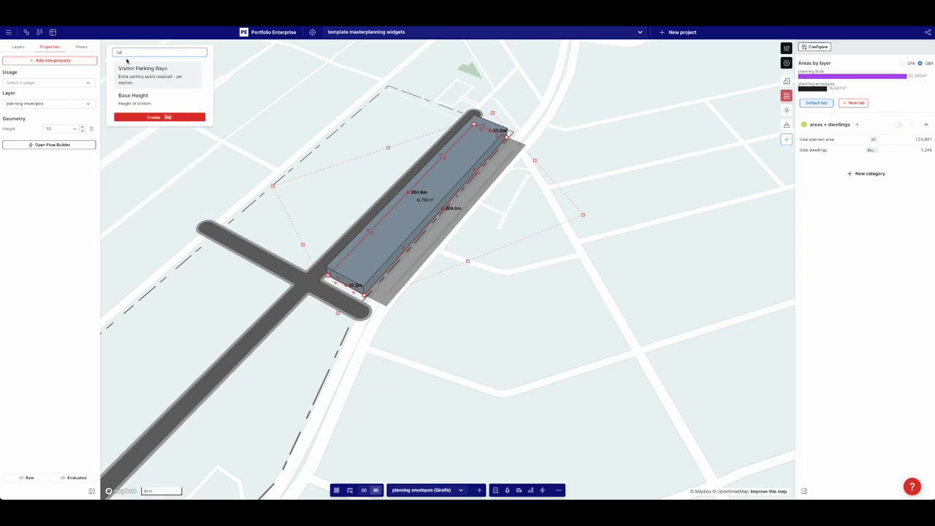
pyautogui.click(128, 94)
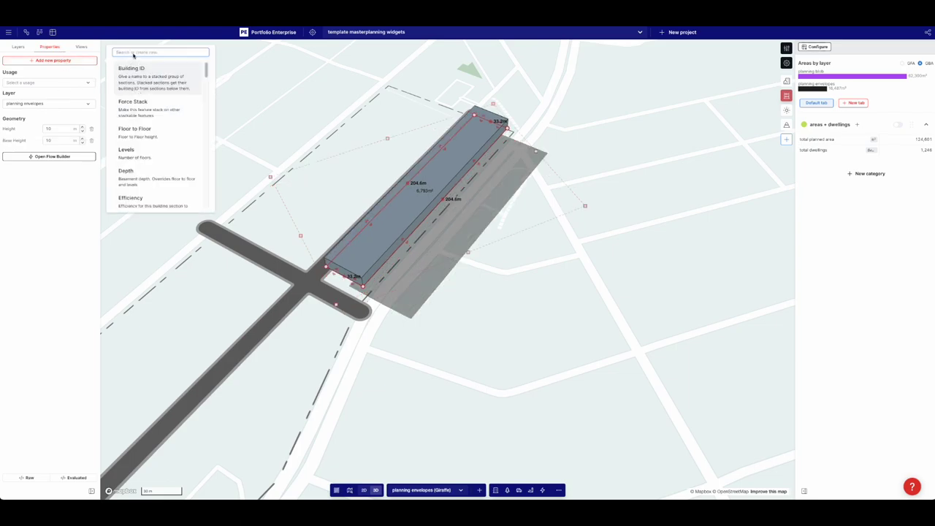
# Step: Add the Color property to the new rectangle and deselect it
pyautogui.write('co')
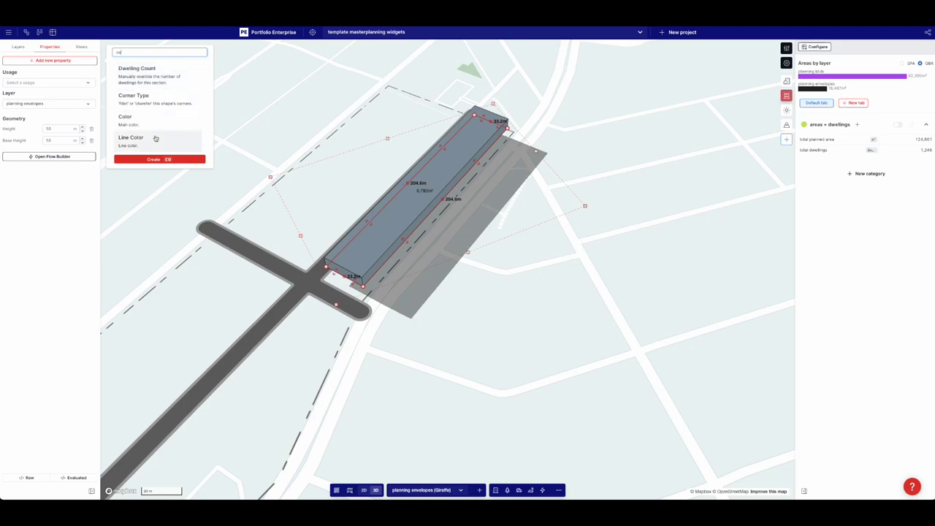
pyautogui.click(149, 125)
pyautogui.click(284, 144)
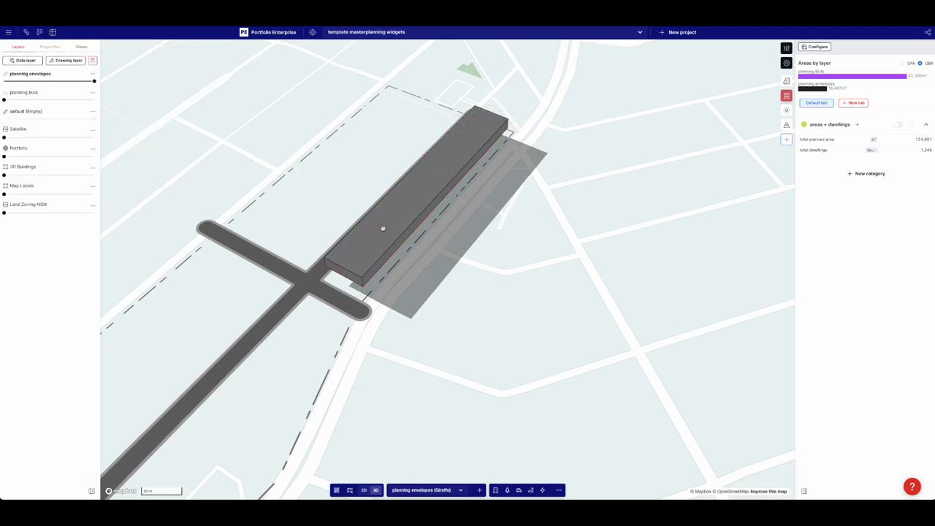
# Step: Set the rectangular envelope's base height to 0 and height to 12 m, and narrow its footprint slightly
pyautogui.click(376, 259)
pyautogui.moveTo(347, 277); pyautogui.dragTo(355, 254, button='right')
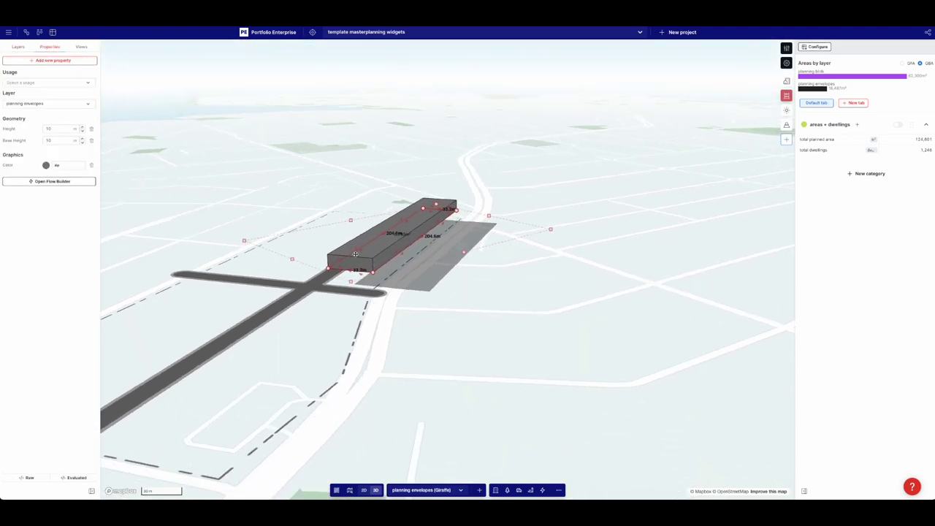
pyautogui.click(60, 140)
pyautogui.write('0')
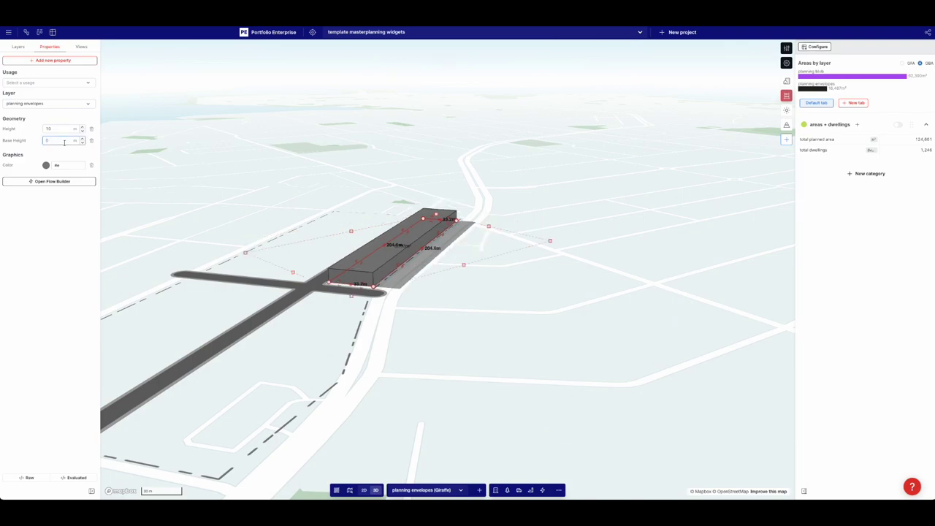
pyautogui.moveTo(265, 156); pyautogui.dragTo(261, 176, button='right')
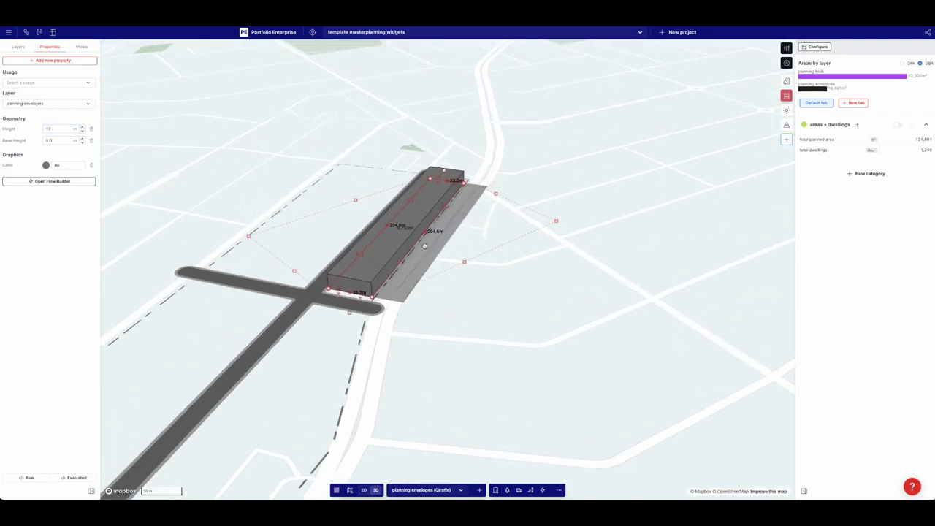
pyautogui.moveTo(439, 289); pyautogui.dragTo(438, 307)
pyautogui.moveTo(397, 279); pyautogui.dragTo(394, 278)
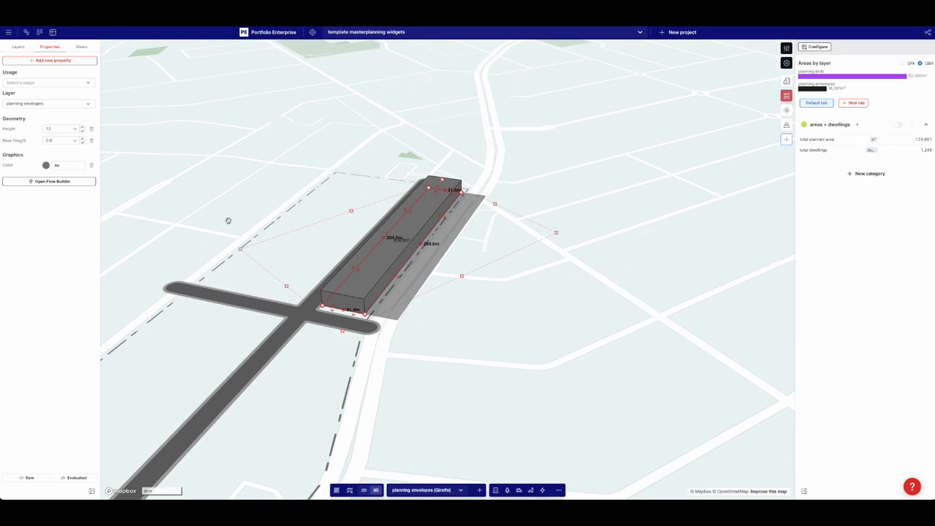
# Step: Change the envelope's color to a bright turquoise
pyautogui.click(46, 165)
pyautogui.moveTo(40, 259); pyautogui.dragTo(46, 258)
pyautogui.click(63, 190)
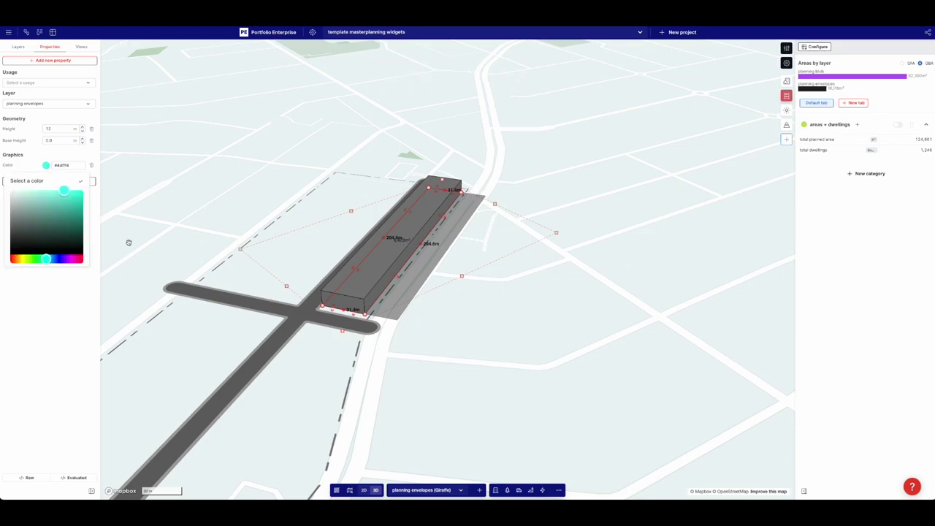
pyautogui.click(129, 242)
# Step: Adjust the envelope's edges to fit between the long road, cross road and site boundary, about 31.4 m by 211.4 m
pyautogui.moveTo(334, 307); pyautogui.dragTo(333, 308)
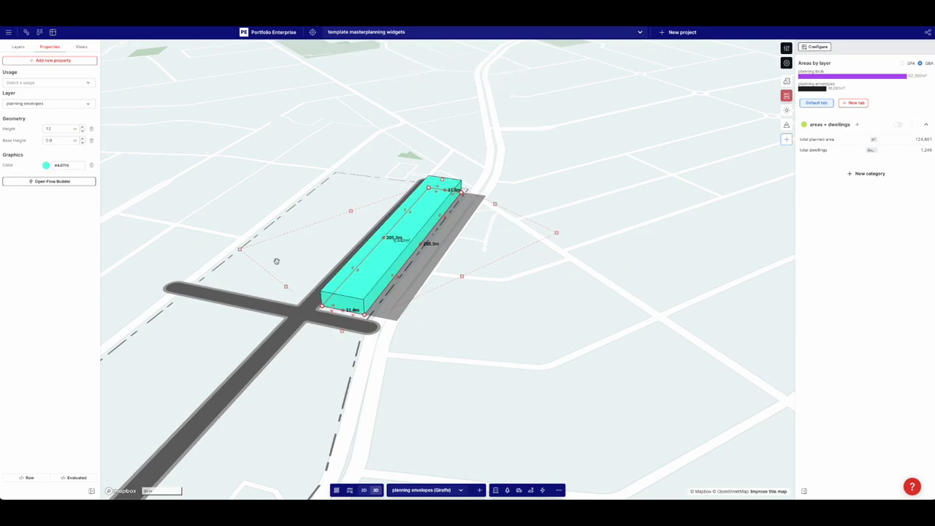
pyautogui.moveTo(227, 198); pyautogui.dragTo(277, 196, button='right')
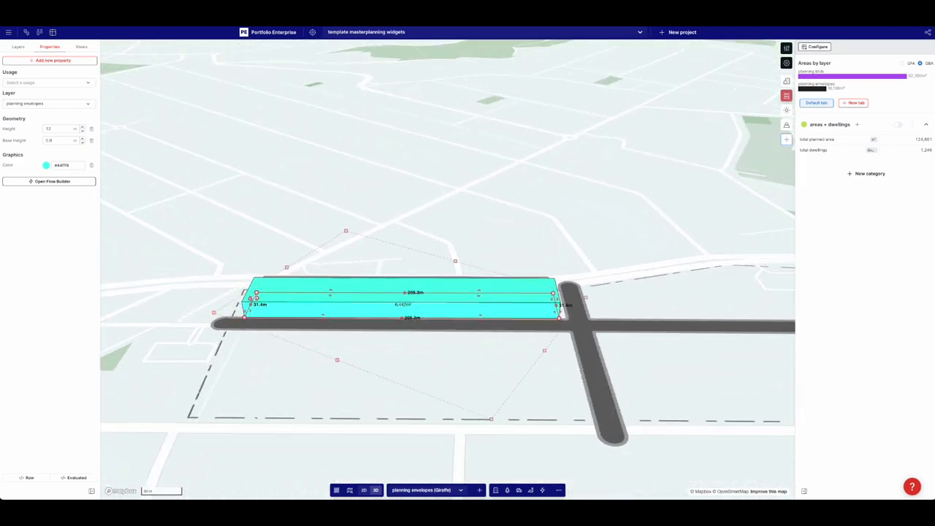
pyautogui.moveTo(252, 298); pyautogui.dragTo(286, 240, button='right')
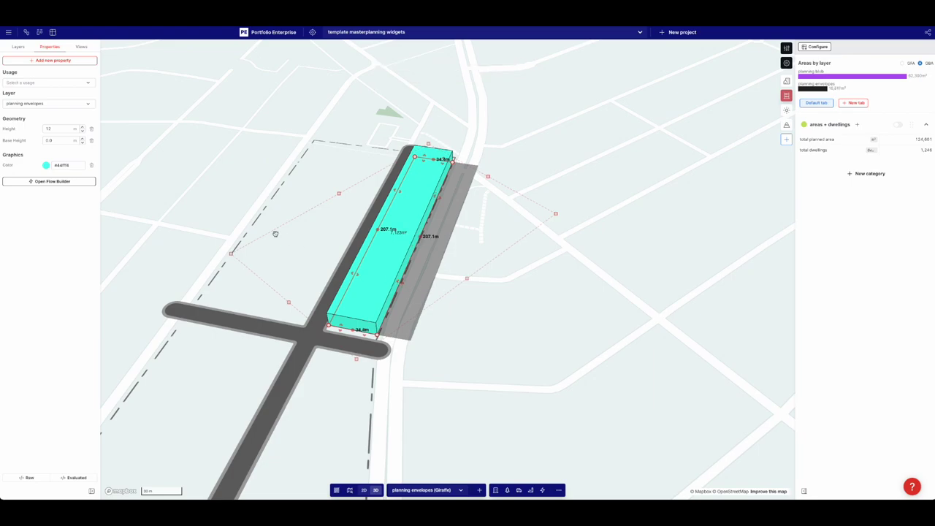
pyautogui.click(227, 202)
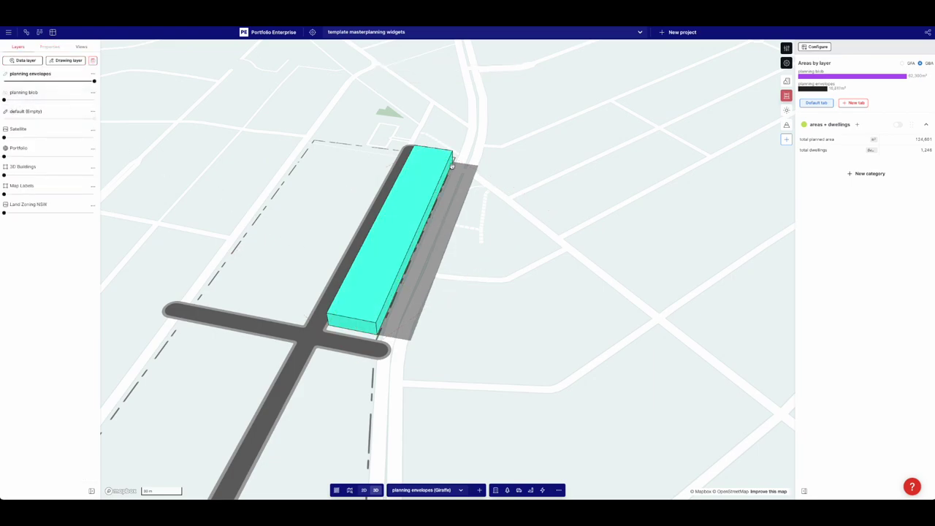
pyautogui.click(392, 296)
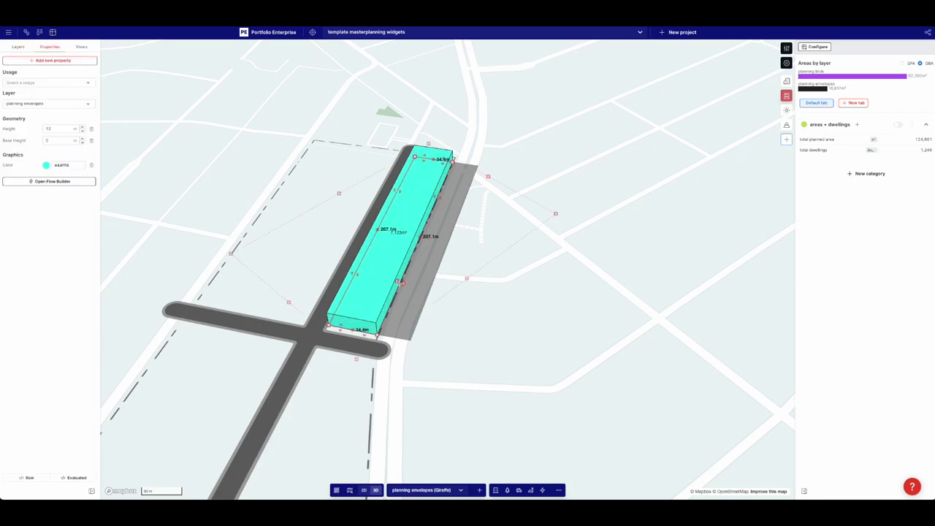
pyautogui.moveTo(401, 284); pyautogui.dragTo(449, 296)
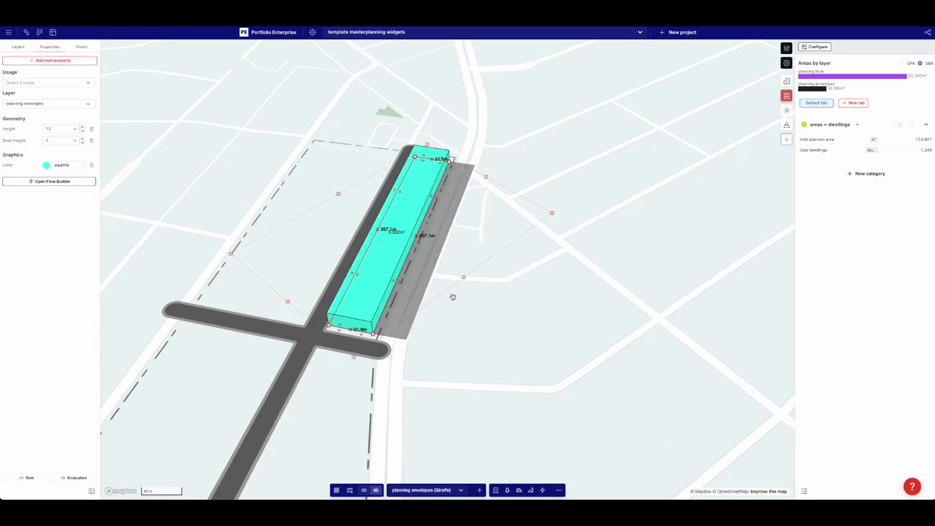
pyautogui.moveTo(331, 330); pyautogui.dragTo(337, 332)
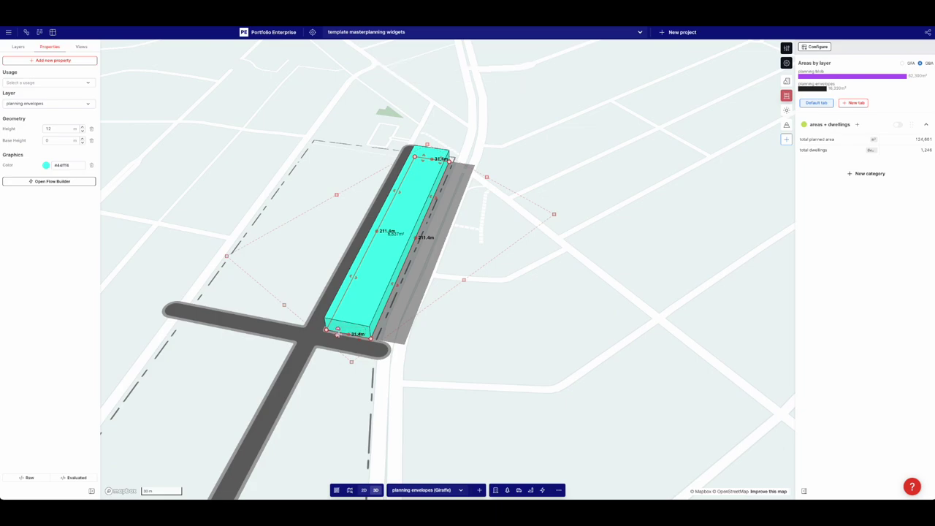
# Step: Move the envelope's corner at the far end of the long road inward, making that end about 30.8 m wide
pyautogui.moveTo(305, 321); pyautogui.dragTo(331, 317, button='right')
pyautogui.scroll(4, 314, 265)
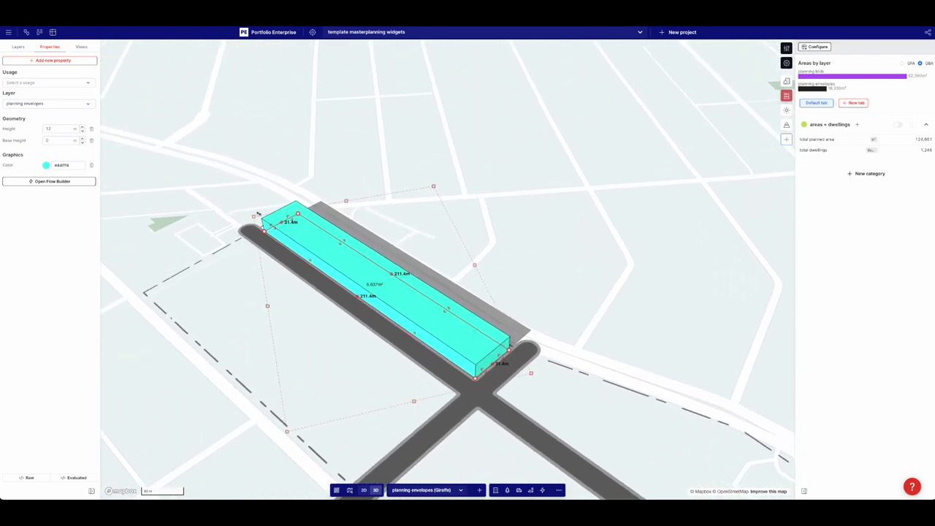
pyautogui.scroll(3, 256, 226)
pyautogui.moveTo(257, 227); pyautogui.dragTo(260, 226)
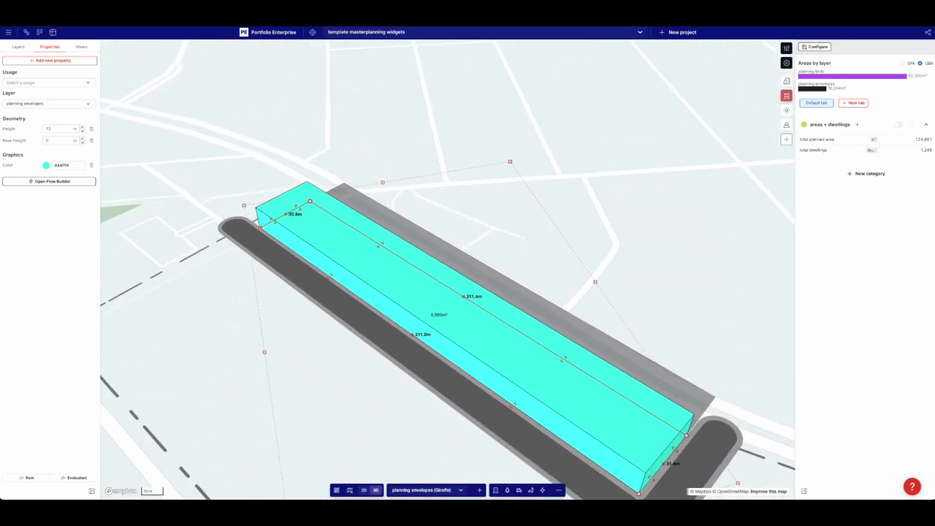
# Step: Duplicate the envelope in place and set the copy's base height to 12 m so it stacks above the original
pyautogui.moveTo(446, 218); pyautogui.dragTo(487, 290, button='right')
pyautogui.hotkey('ctrl', 'c')
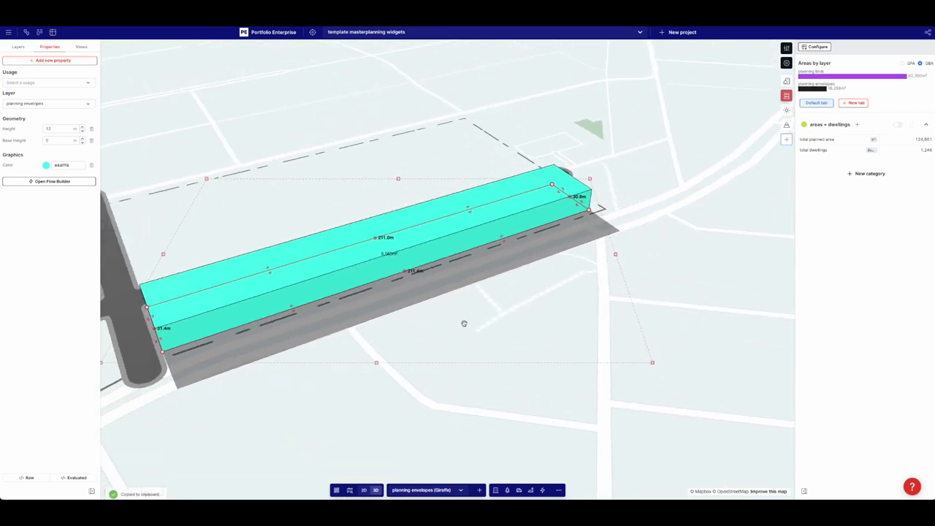
pyautogui.hotkey('ctrl', 'v')
pyautogui.moveTo(55, 141); pyautogui.dragTo(34, 136)
pyautogui.write('12')
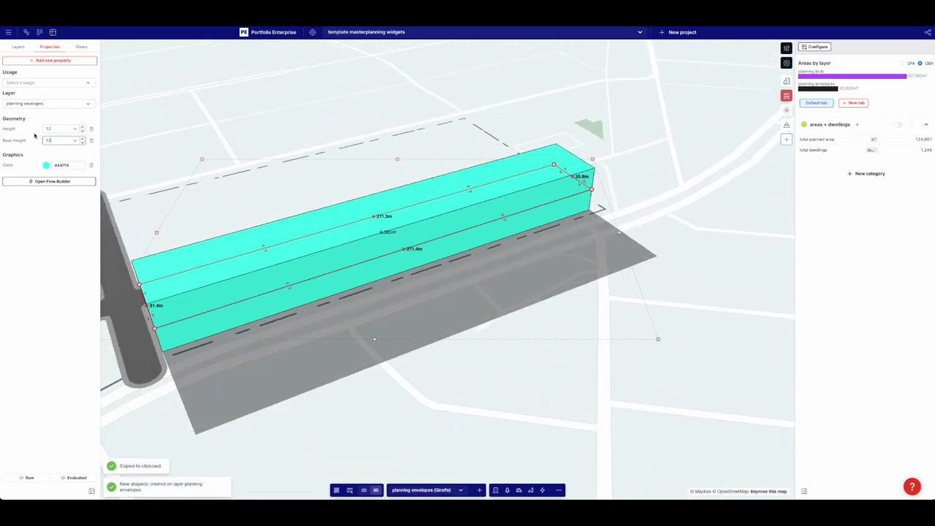
pyautogui.click(52, 130)
pyautogui.click(167, 127)
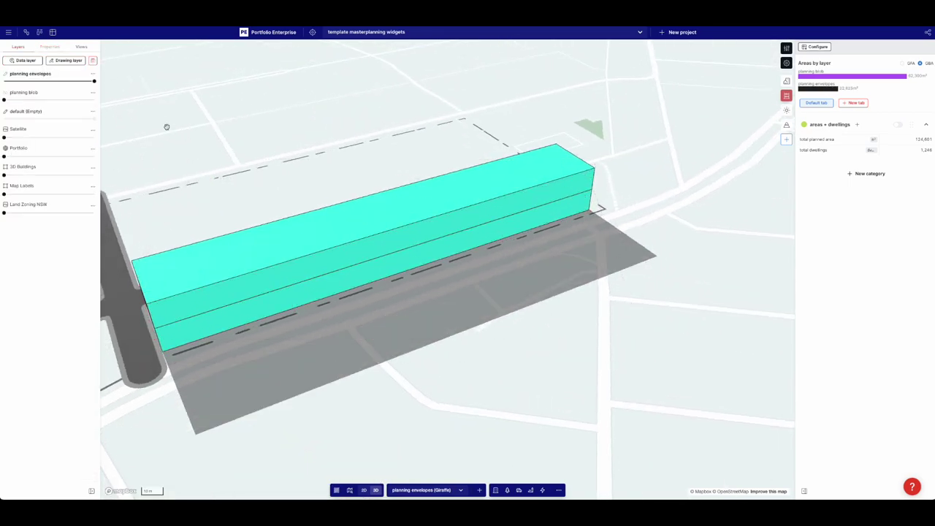
# Step: Set the upper envelope's edges back on all sides, reducing its footprint to about 201 m by 21 m, and deselect it
pyautogui.click(216, 264)
pyautogui.moveTo(143, 292)
pyautogui.mouseDown()
pyautogui.moveTo(166, 287)
pyautogui.moveTo(151, 285)
pyautogui.mouseUp()
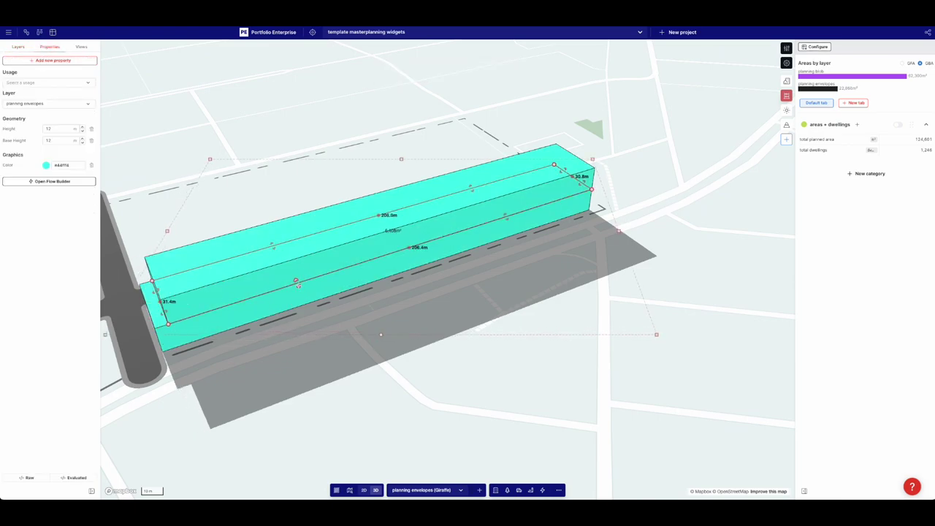
pyautogui.moveTo(296, 280); pyautogui.dragTo(294, 275)
pyautogui.moveTo(215, 204); pyautogui.dragTo(257, 208, button='right')
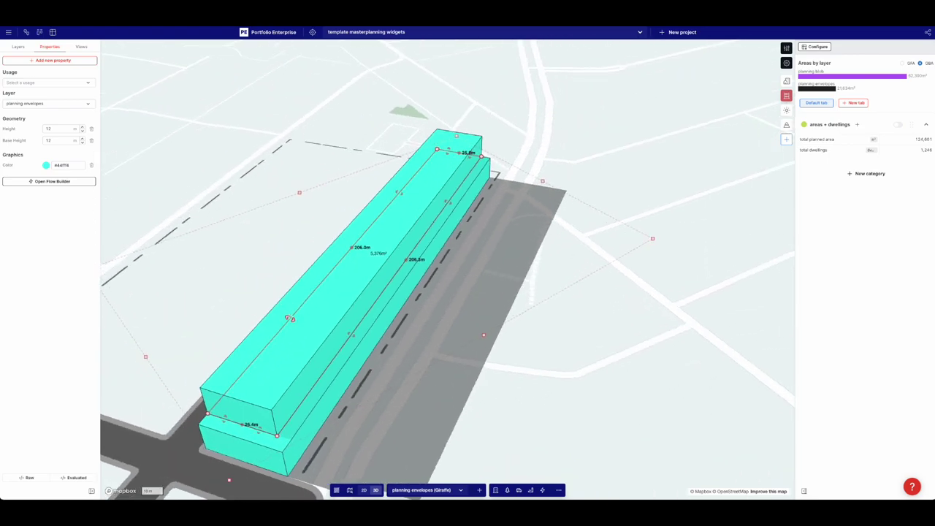
pyautogui.moveTo(290, 319); pyautogui.dragTo(299, 322)
pyautogui.moveTo(454, 152); pyautogui.dragTo(453, 155)
pyautogui.scroll(-3, 406, 324)
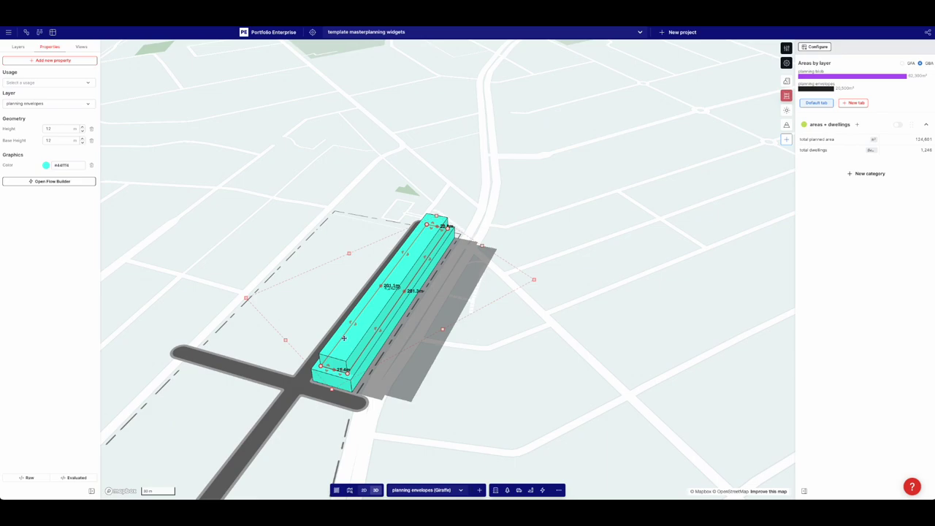
pyautogui.click(139, 161)
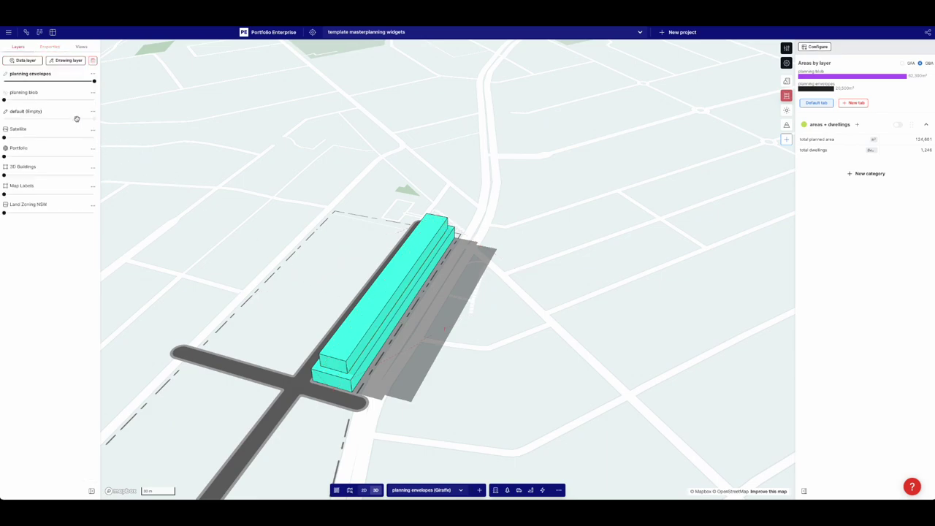
# Step: Show the planning blob layer at low opacity and compare the blob with the stacked envelopes from a low angle
pyautogui.click(20, 100)
pyautogui.moveTo(447, 386); pyautogui.dragTo(419, 336, button='right')
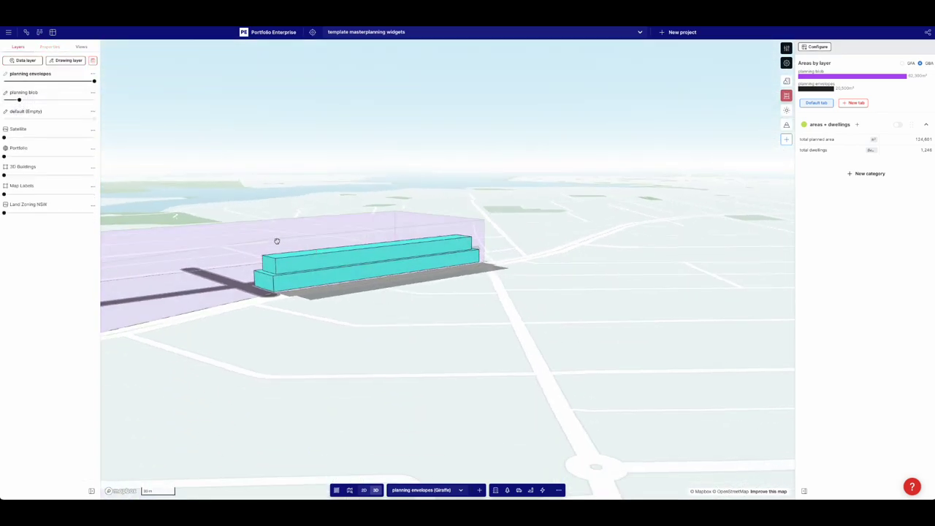
pyautogui.click(277, 257)
pyautogui.click(133, 148)
pyautogui.click(395, 241)
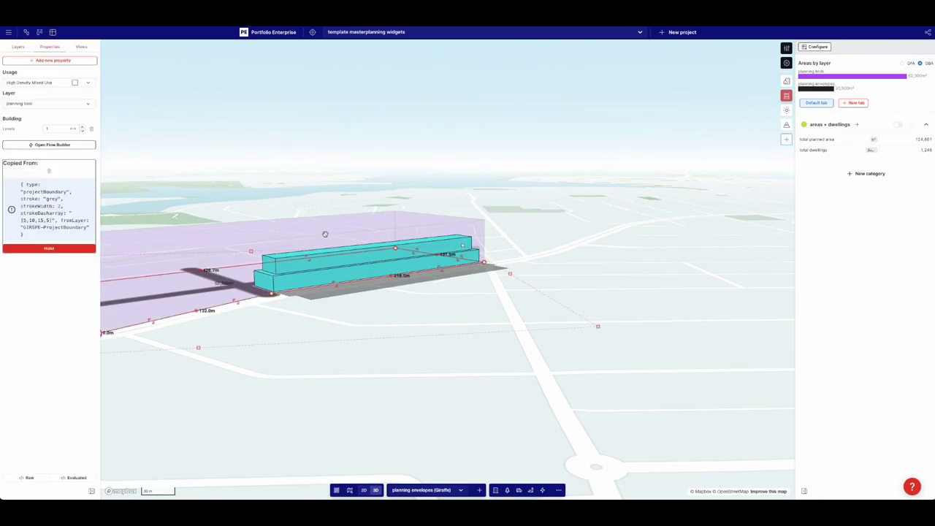
pyautogui.click(471, 238)
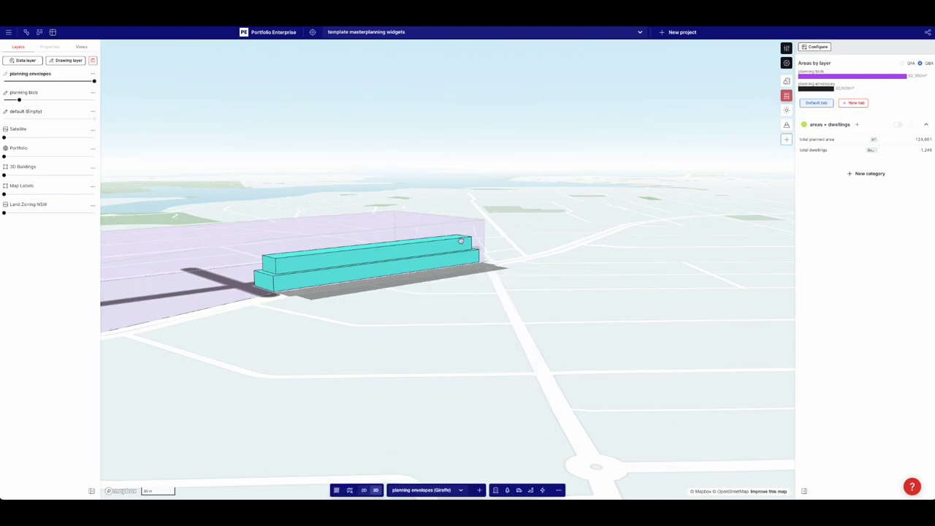
# Step: Increase the upper envelope's height so it rises close to the top of the planning blob
pyautogui.click(460, 239)
pyautogui.click(461, 235)
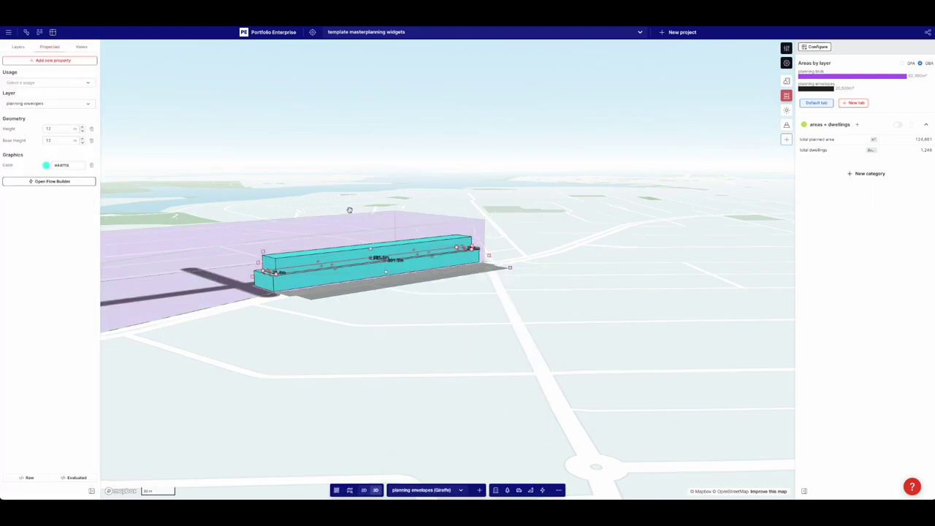
pyautogui.moveTo(73, 128); pyautogui.dragTo(219, 146)
pyautogui.click(324, 190)
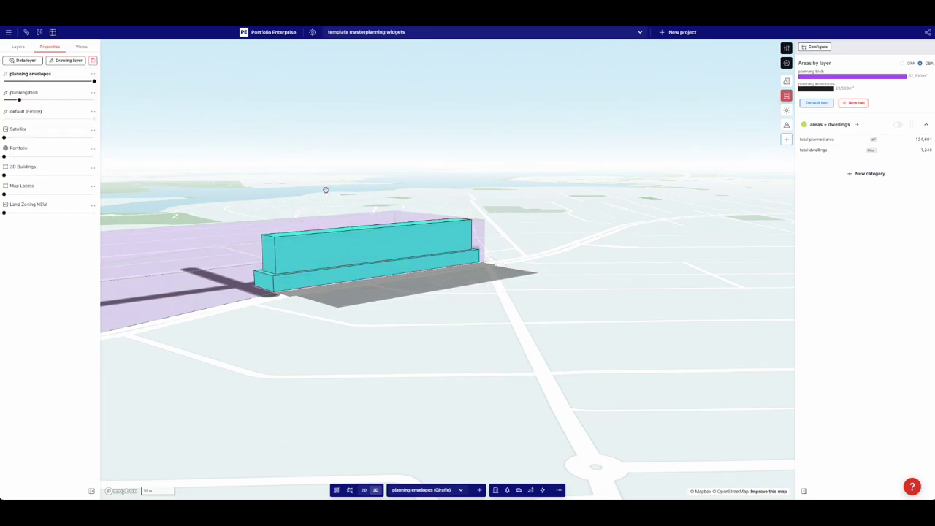
# Step: Hide the planning blob layer and examine the stacked envelopes against the site from different angles
pyautogui.moveTo(388, 346); pyautogui.dragTo(362, 350, button='right')
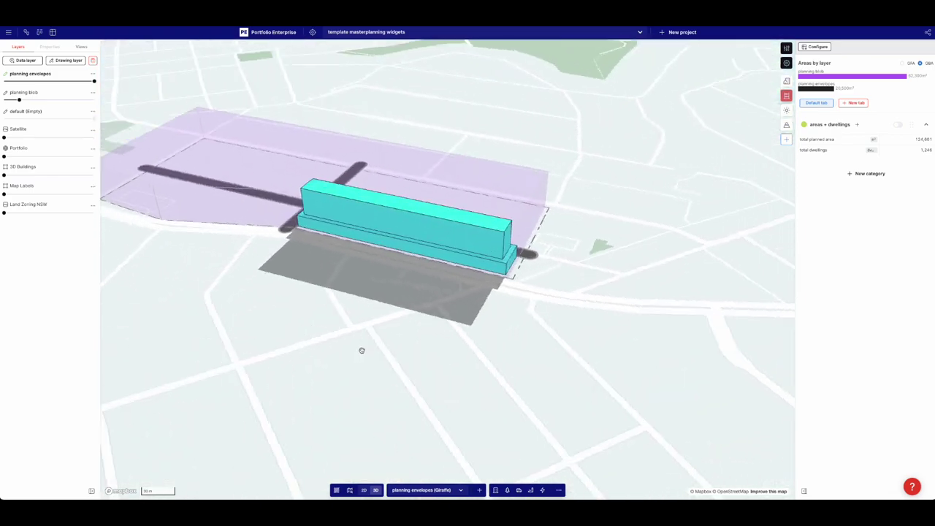
pyautogui.moveTo(18, 100)
pyautogui.mouseDown()
pyautogui.moveTo(146, 105)
pyautogui.moveTo(4, 100)
pyautogui.mouseUp()
pyautogui.moveTo(248, 173); pyautogui.dragTo(256, 162)
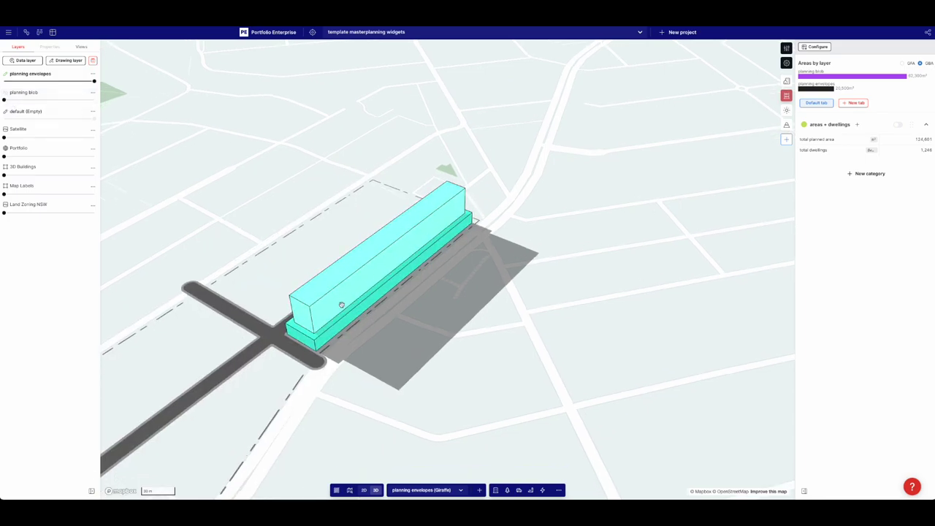
pyautogui.moveTo(440, 290); pyautogui.dragTo(323, 219, button='right')
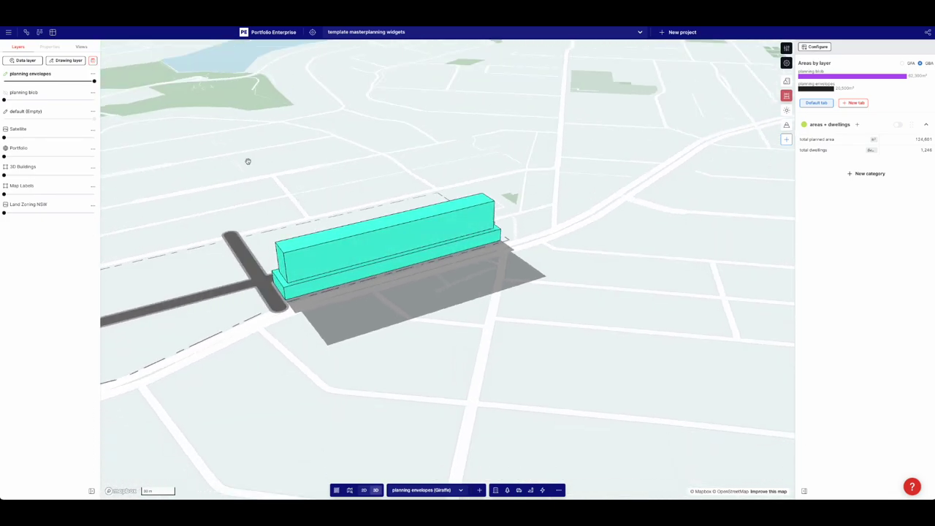
# Step: Set the planning blob layer's opacity to 43% and check the blob's assigned usage
pyautogui.moveTo(4, 100)
pyautogui.mouseDown()
pyautogui.moveTo(63, 100)
pyautogui.moveTo(3, 100)
pyautogui.mouseUp()
pyautogui.moveTo(388, 323); pyautogui.dragTo(383, 342, button='right')
pyautogui.scroll(5, 285, 305)
pyautogui.click(42, 100)
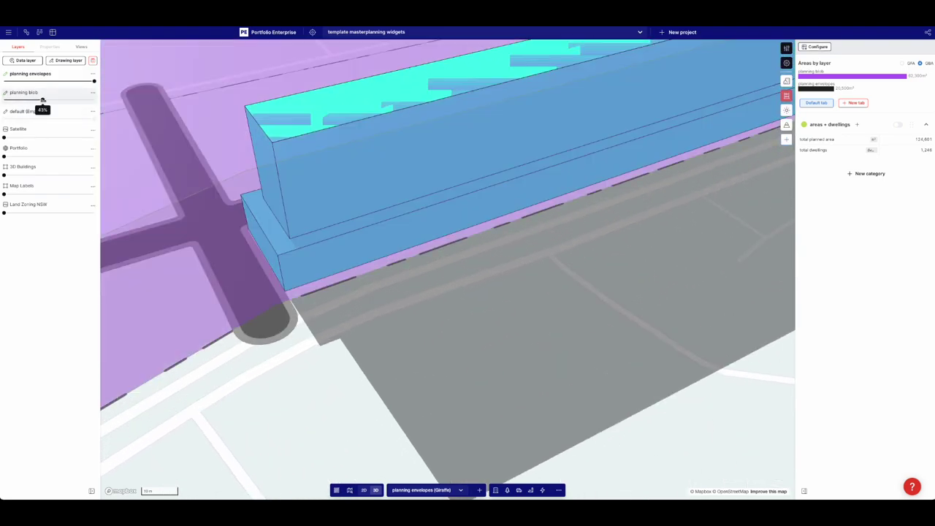
pyautogui.click(130, 198)
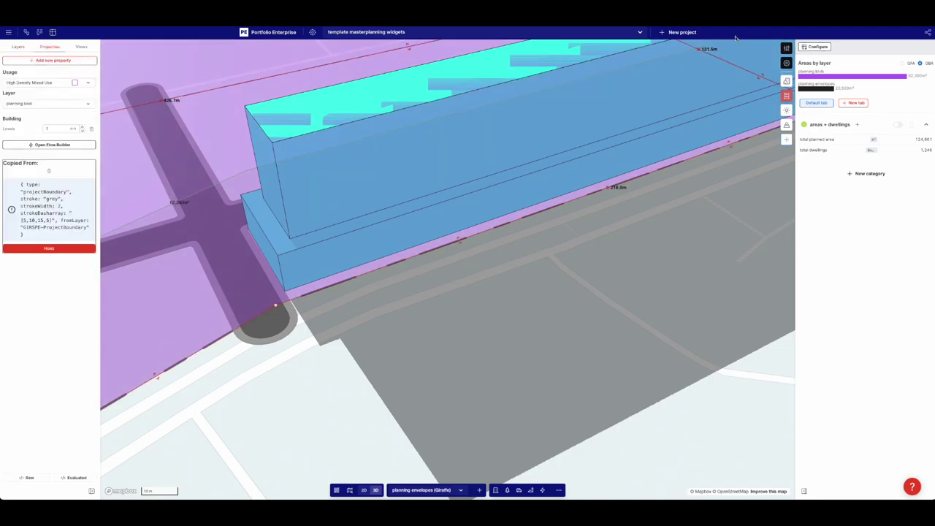
pyautogui.press('Escape')
# Step: Open the usage settings for the High Density Mixed Use usage
pyautogui.click(787, 48)
pyautogui.click(784, 40)
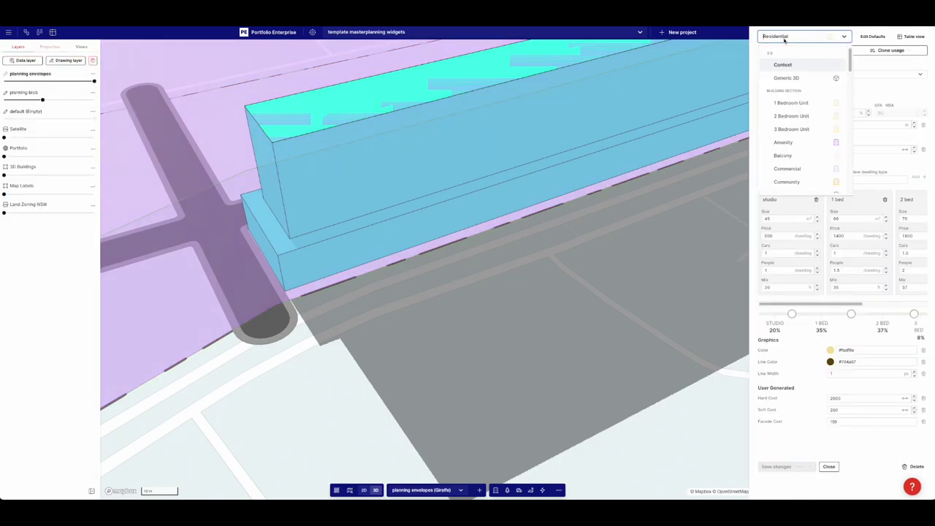
pyautogui.scroll(-5, 803, 109)
pyautogui.click(799, 94)
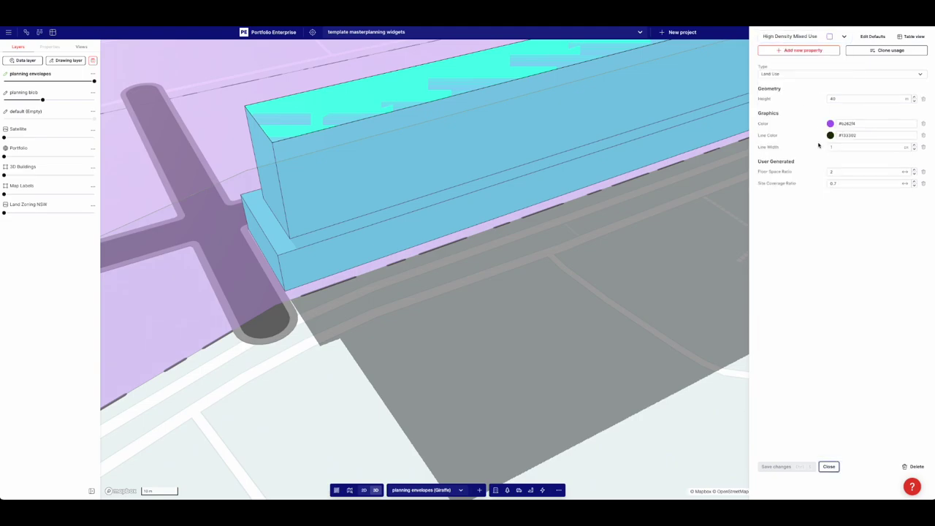
# Step: Close the usage settings and examine how the stacked envelopes sit within the semi-transparent planning blob
pyautogui.click(584, 283)
pyautogui.moveTo(404, 290); pyautogui.dragTo(422, 282, button='right')
pyautogui.scroll(3, 365, 344)
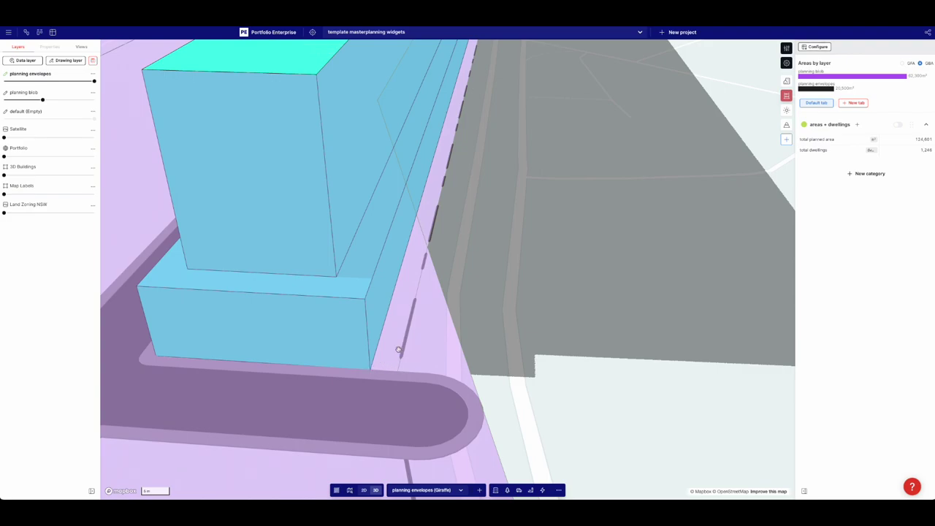
pyautogui.scroll(-4, 428, 211)
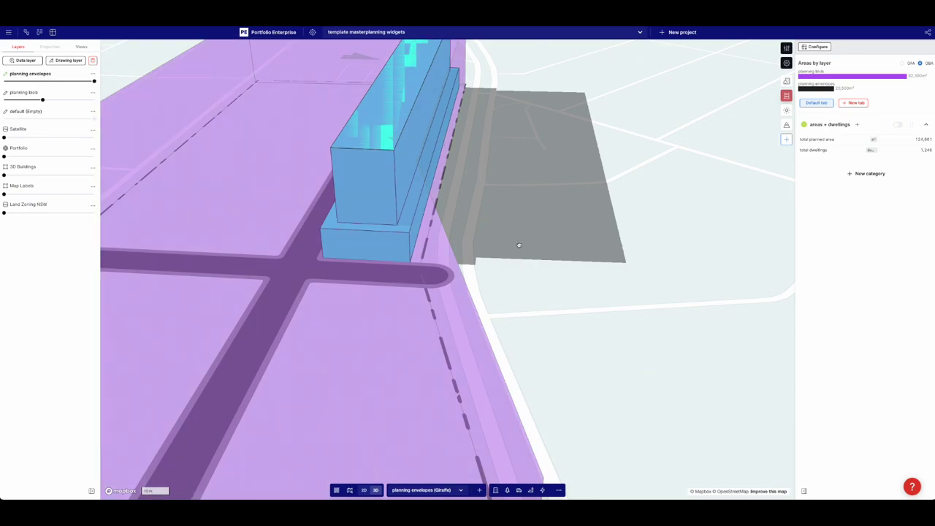
pyautogui.moveTo(529, 246); pyautogui.dragTo(499, 254, button='right')
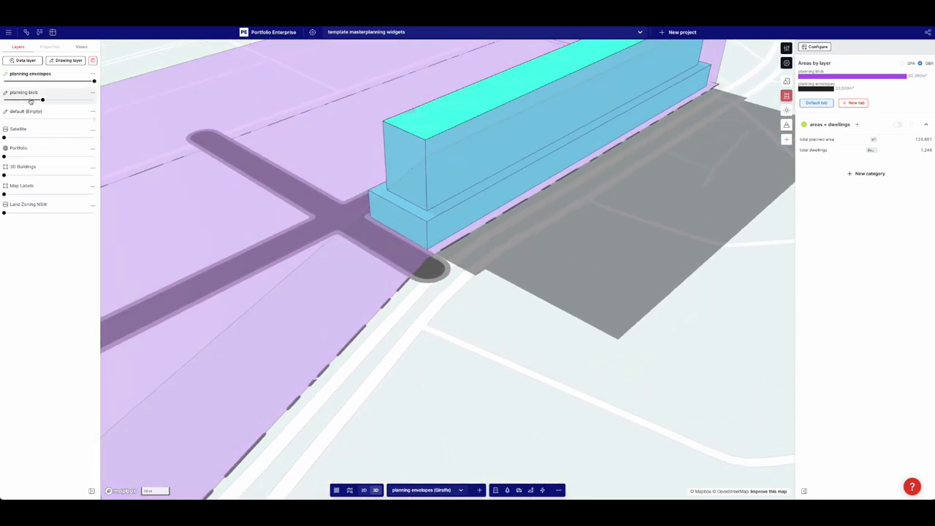
# Step: Reduce the planning blob layer's opacity to zero so only the roads and stacked envelopes are displayed
pyautogui.moveTo(42, 100); pyautogui.dragTo(3, 100)
pyautogui.scroll(-2, 501, 175)
pyautogui.moveTo(579, 169); pyautogui.dragTo(514, 239)
pyautogui.scroll(-3, 445, 230)
pyautogui.moveTo(477, 293); pyautogui.dragTo(485, 306)
pyautogui.moveTo(469, 289); pyautogui.dragTo(484, 307, button='right')
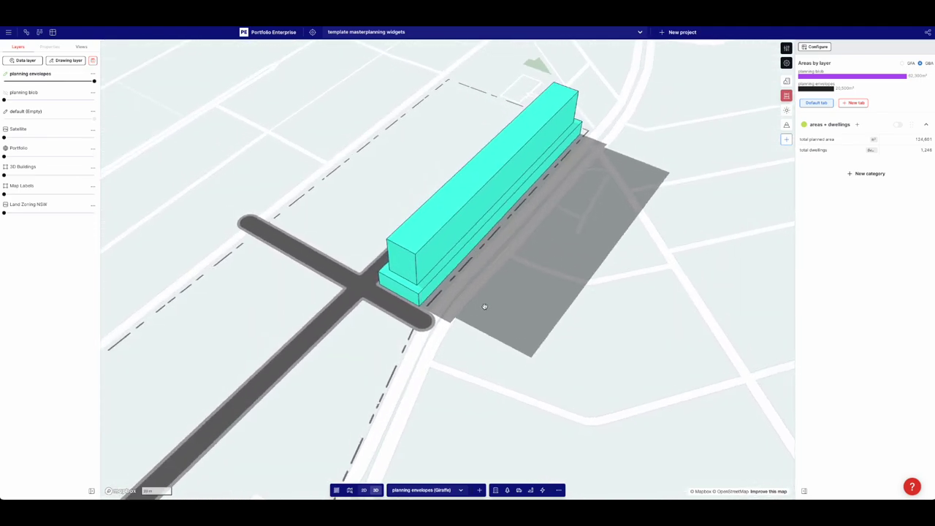
pyautogui.moveTo(480, 306); pyautogui.dragTo(450, 298)
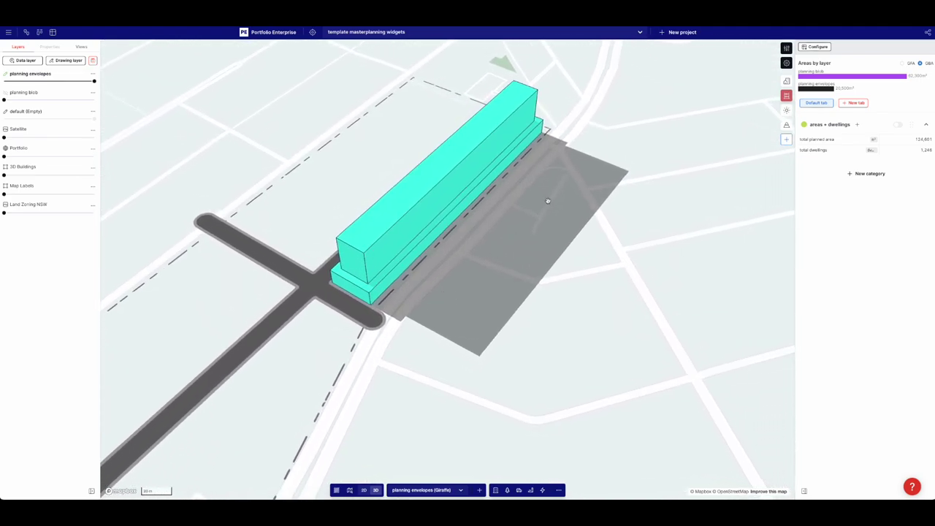
# Step: Draw a rectangle about 158.5 m by 37.9 m on the planning envelopes layer, alongside the existing stacked envelopes
pyautogui.press('r')
pyautogui.click(560, 174)
pyautogui.click(437, 314)
pyautogui.click(489, 343)
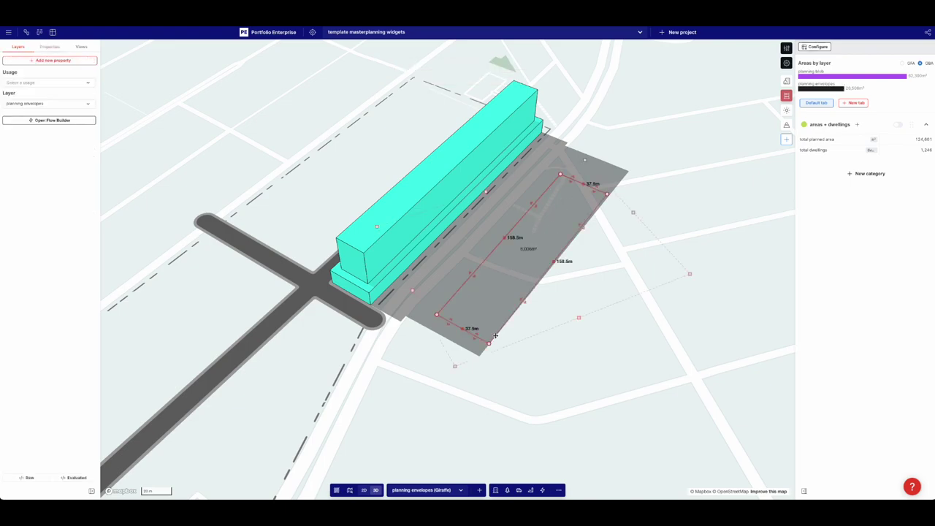
# Step: Apply the Shrink transform to the new rectangle in Flow Builder and check the Offset Poly distance
pyautogui.click(24, 121)
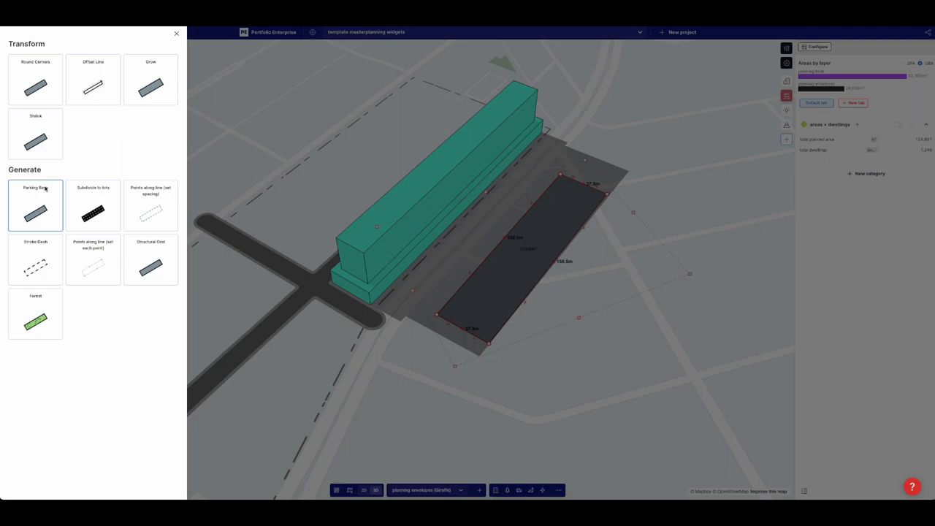
pyautogui.click(43, 145)
pyautogui.click(50, 140)
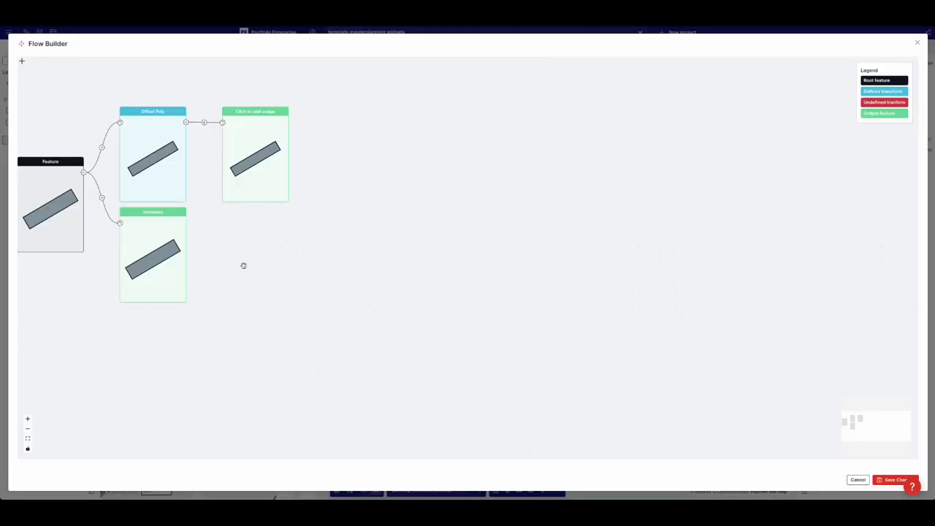
pyautogui.moveTo(244, 265); pyautogui.dragTo(323, 282)
pyautogui.click(195, 146)
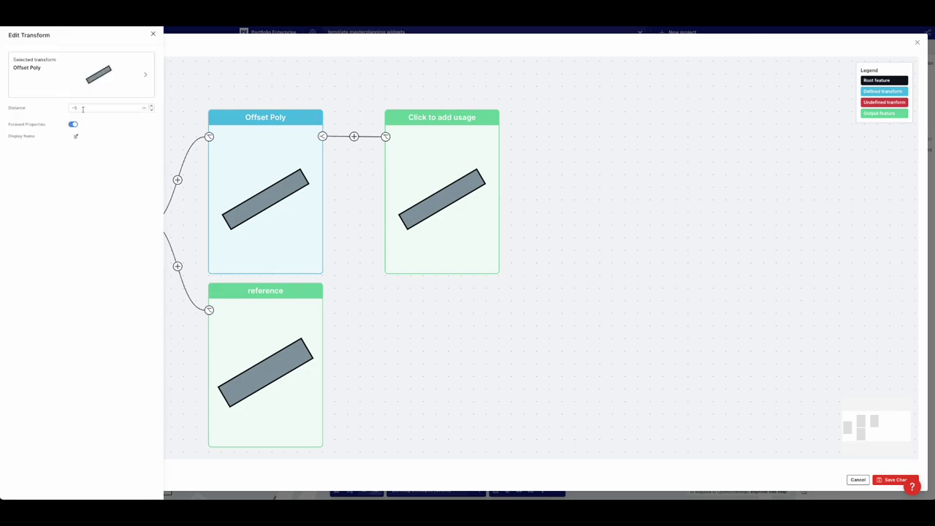
pyautogui.click(371, 347)
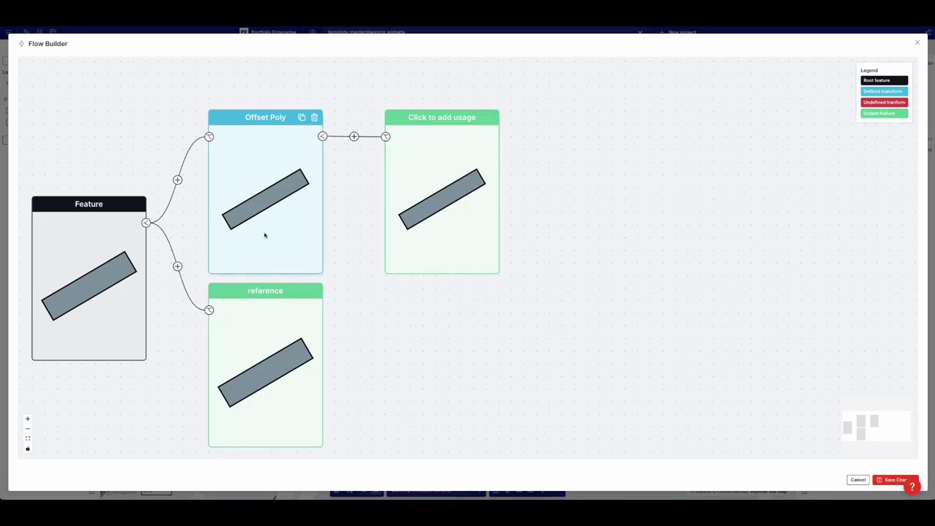
# Step: Remove all graphics properties from the reference output and change its usage to Generic 3D
pyautogui.click(260, 337)
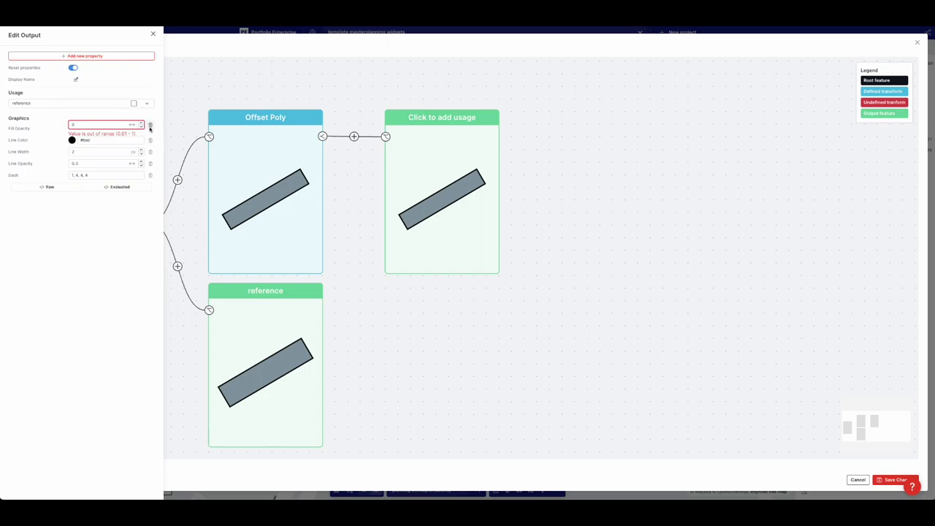
pyautogui.click(150, 126)
pyautogui.click(150, 128)
pyautogui.click(150, 129)
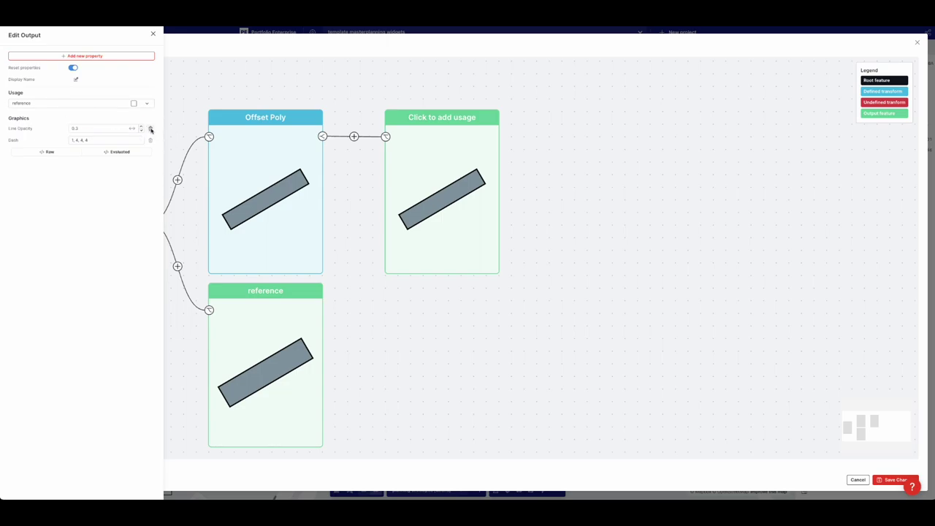
pyautogui.click(150, 128)
pyautogui.click(150, 128)
pyautogui.click(135, 103)
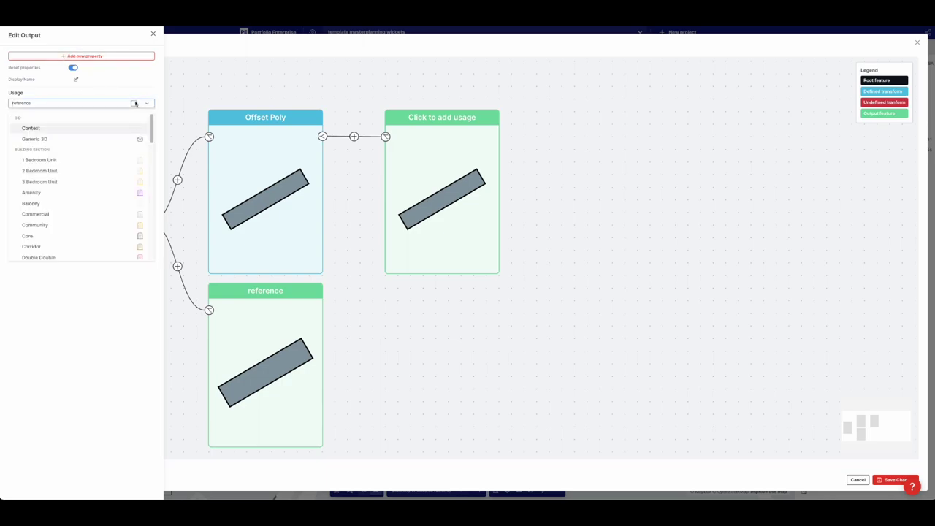
pyautogui.click(69, 139)
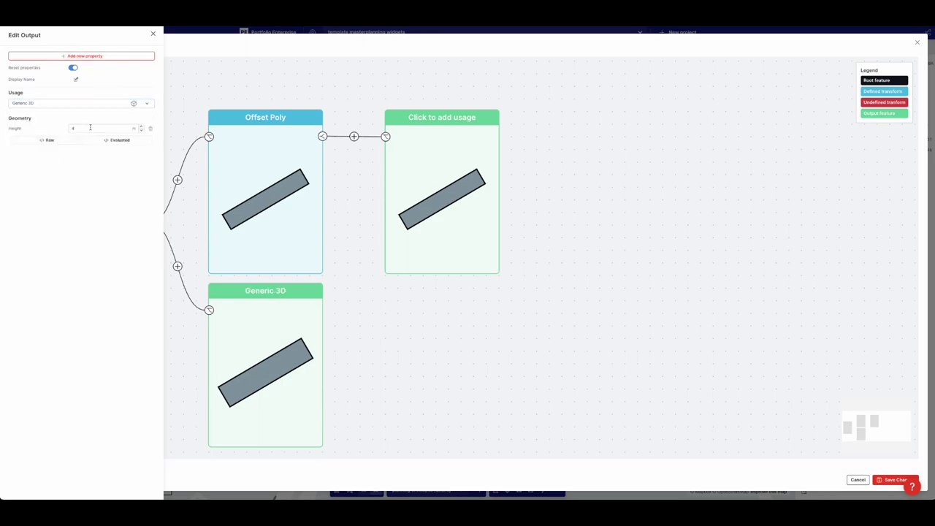
# Step: Add a Base Height property of 0 m to the lower Generic 3D output and set its height to 12 m
pyautogui.click(101, 56)
pyautogui.write('base')
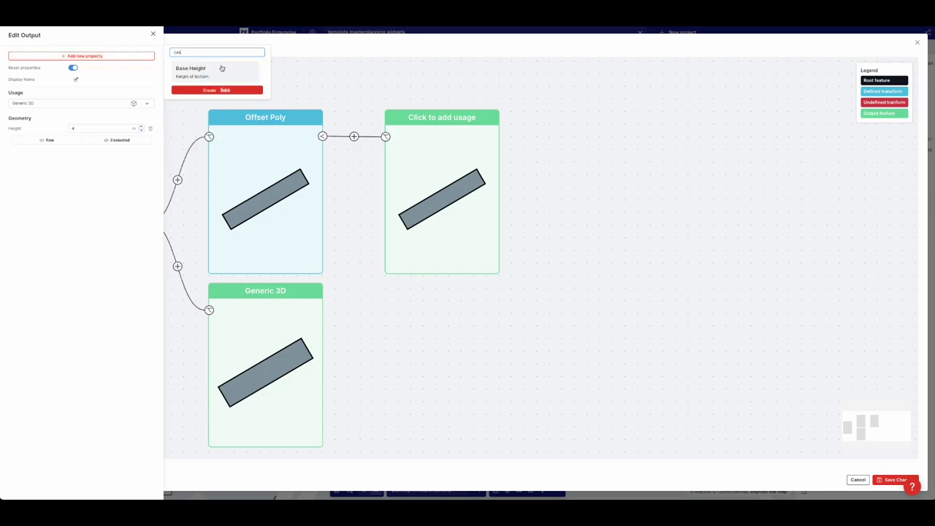
pyautogui.click(199, 69)
pyautogui.doubleClick(90, 139)
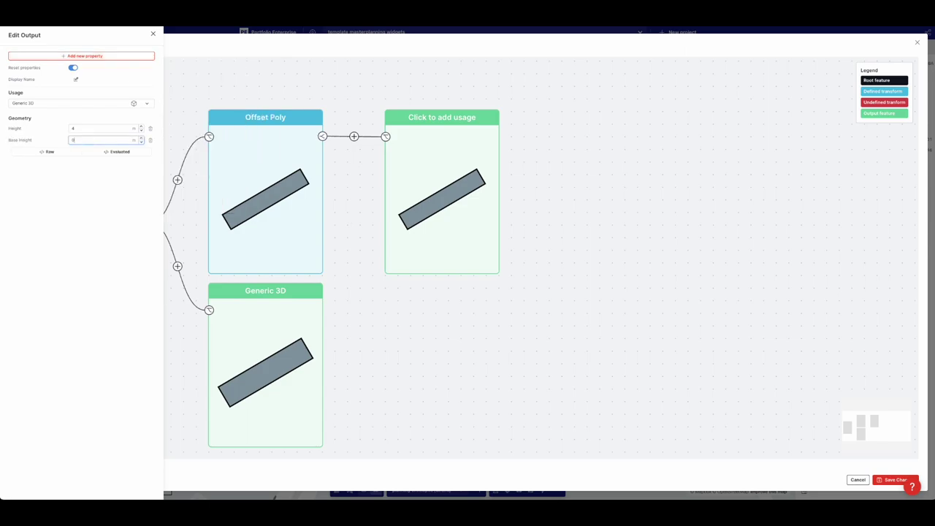
pyautogui.doubleClick(75, 128)
pyautogui.write('12')
# Step: Add a Color property to the 12 m output and set it to light blue
pyautogui.click(89, 57)
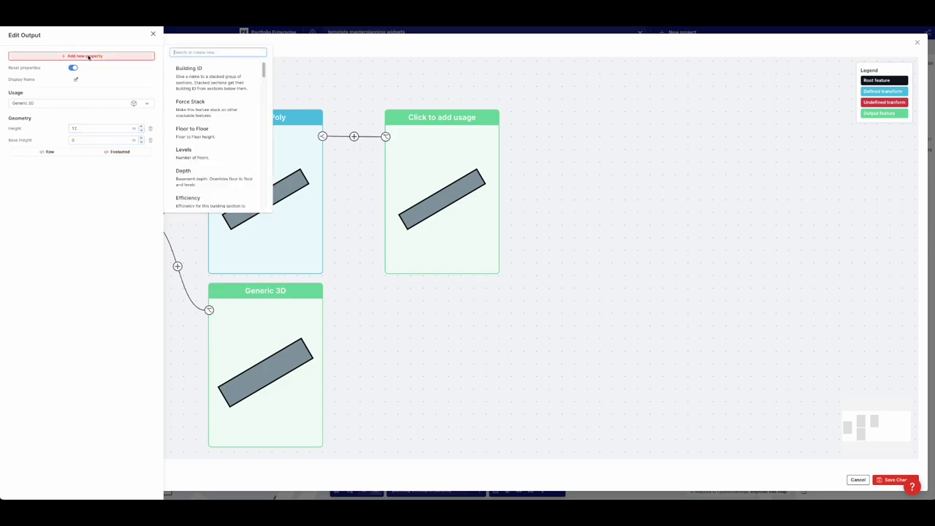
pyautogui.write('colo')
pyautogui.click(183, 69)
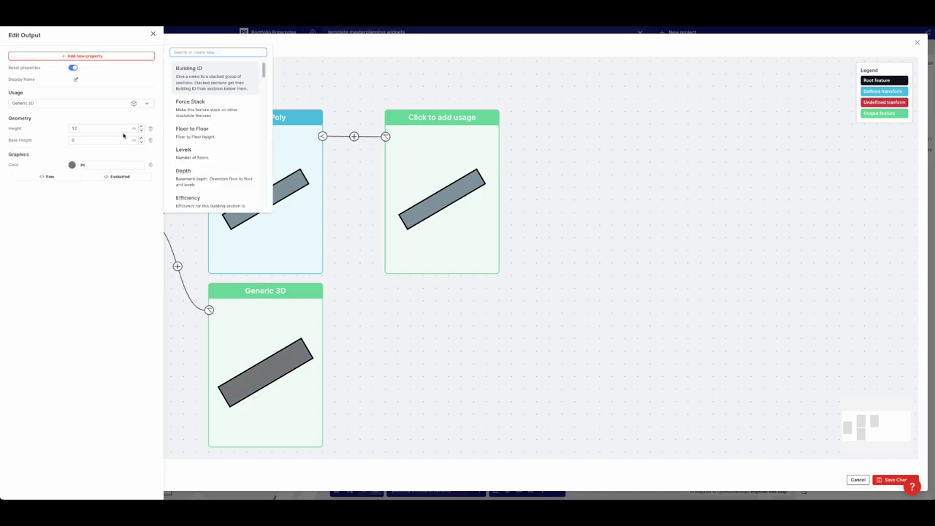
pyautogui.click(71, 164)
pyautogui.click(75, 258)
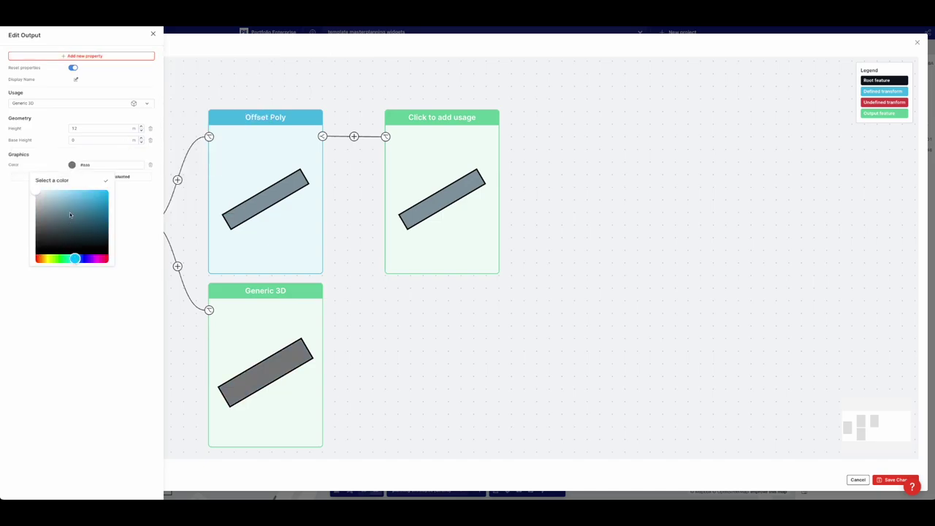
pyautogui.moveTo(70, 215); pyautogui.dragTo(80, 191)
pyautogui.click(104, 368)
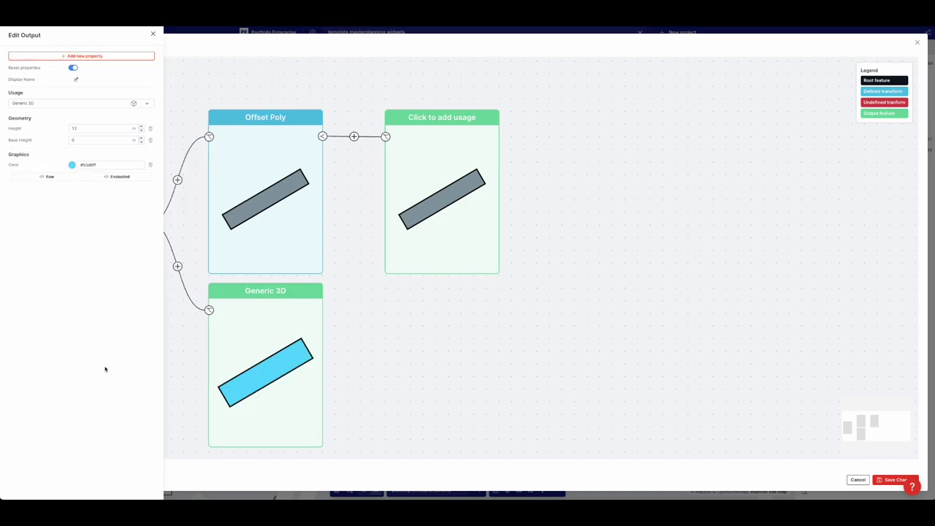
pyautogui.click(418, 343)
# Step: Assign the Generic 3D usage to the Offset Poly output, with stack order 2 and a height of 28 m
pyautogui.click(462, 164)
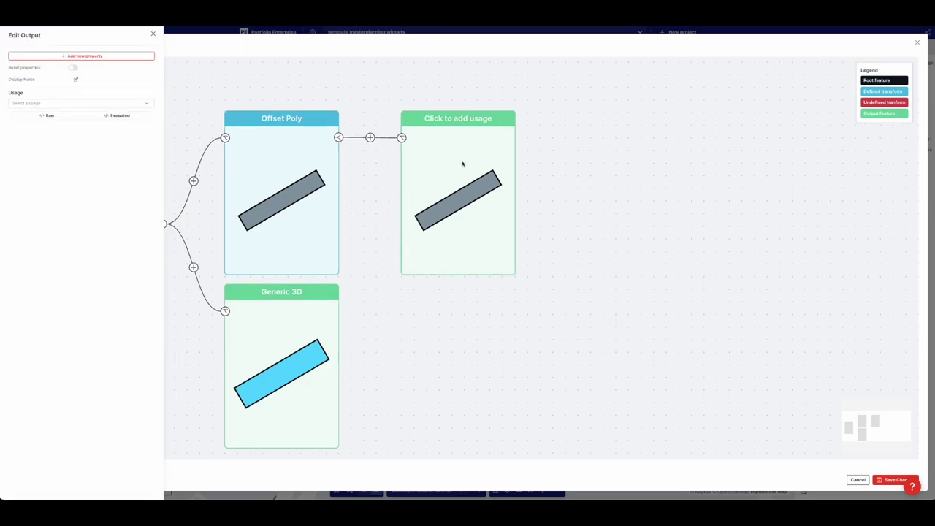
pyautogui.click(95, 103)
pyautogui.click(73, 124)
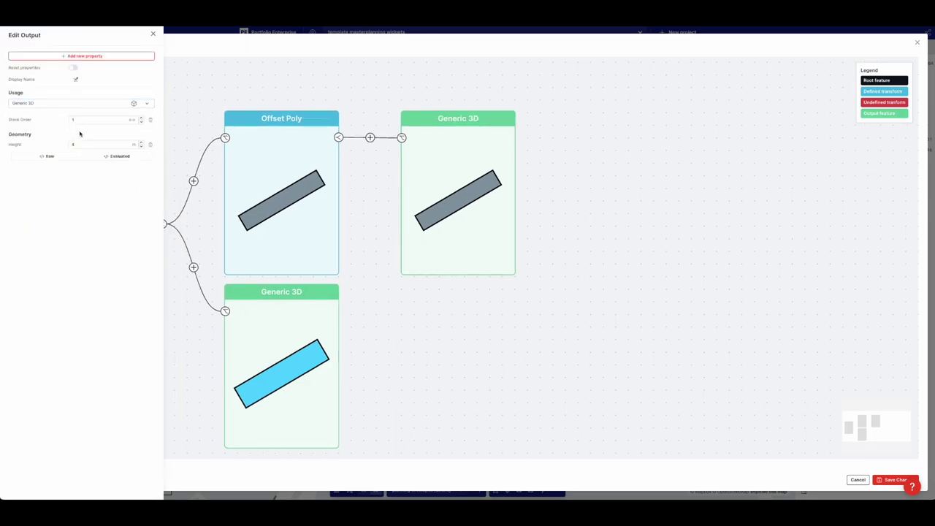
pyautogui.click(142, 118)
pyautogui.doubleClick(83, 145)
pyautogui.click(86, 188)
# Step: Add a Color property to the 28 m output, copy the 12 m output's light blue into it and save the flow
pyautogui.click(100, 56)
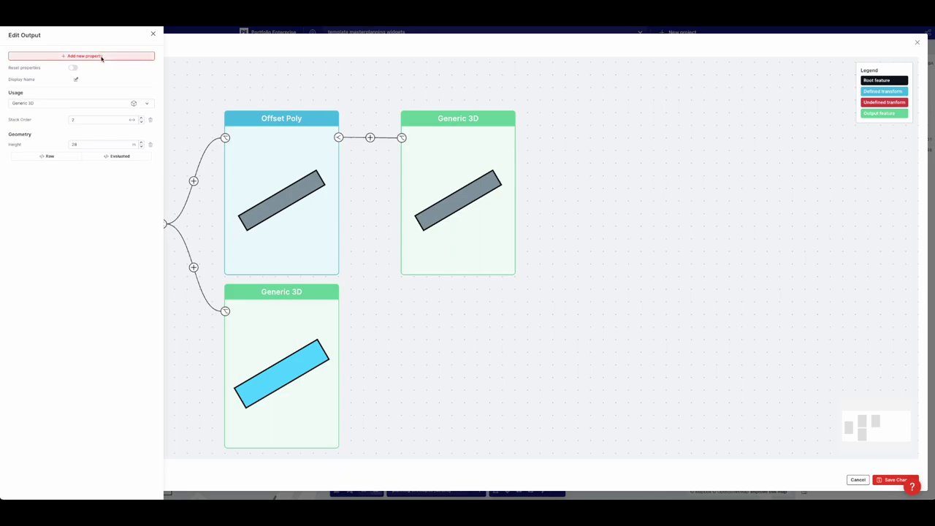
pyautogui.write('co')
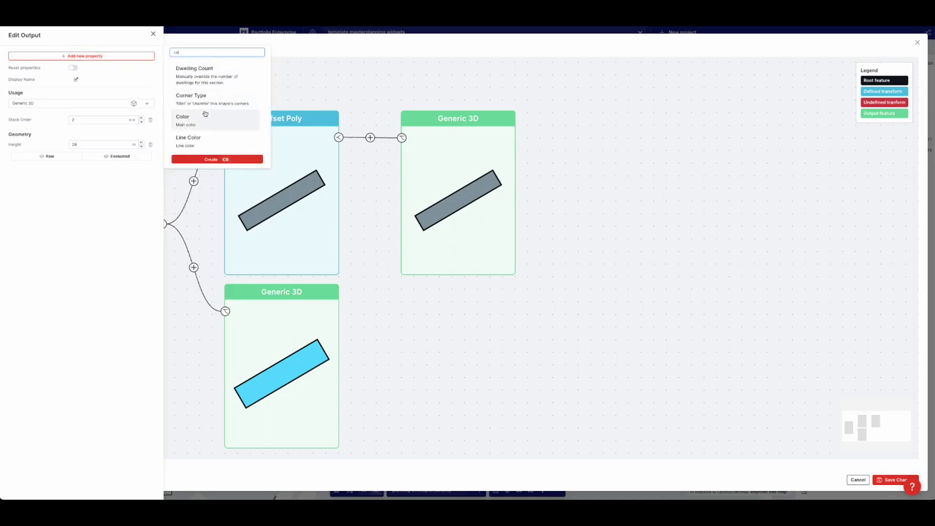
pyautogui.click(202, 121)
pyautogui.click(293, 348)
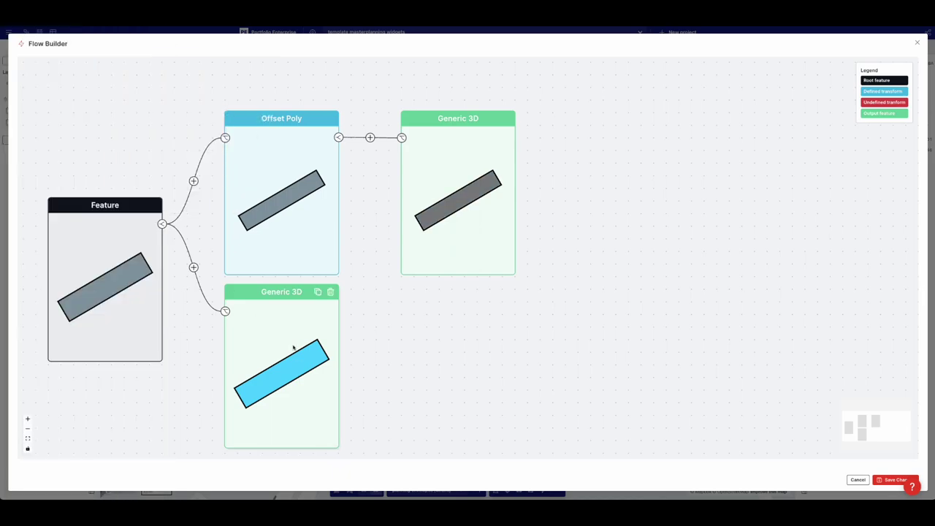
pyautogui.tripleClick(100, 165)
pyautogui.press('super+c')
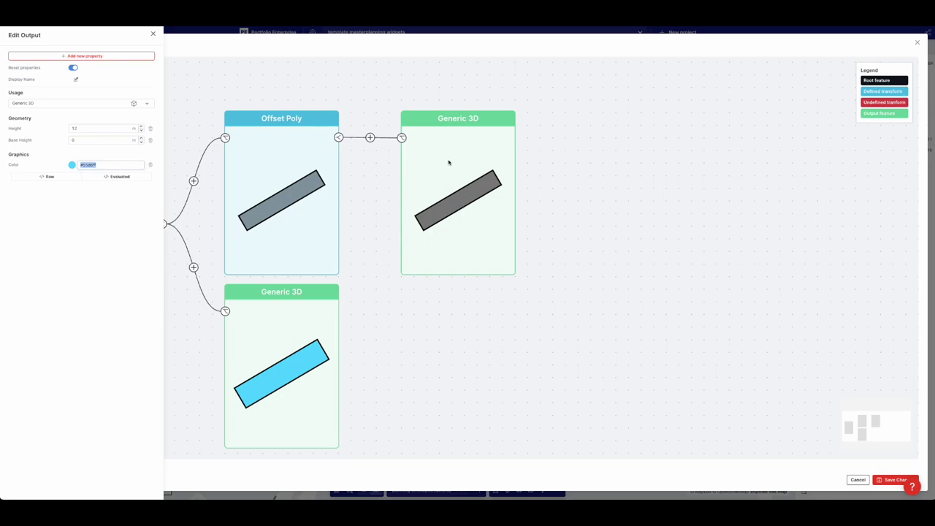
pyautogui.click(449, 162)
pyautogui.tripleClick(89, 169)
pyautogui.press('super+v')
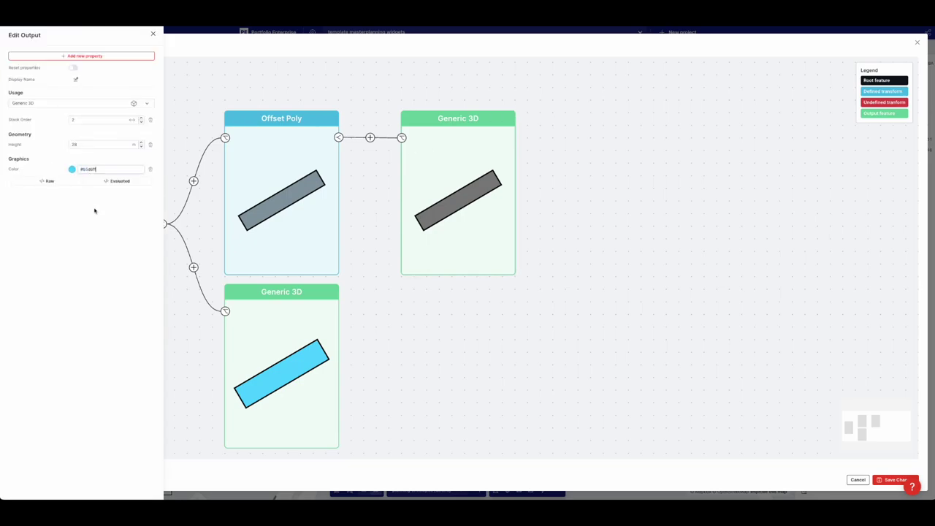
pyautogui.click(539, 400)
pyautogui.click(895, 480)
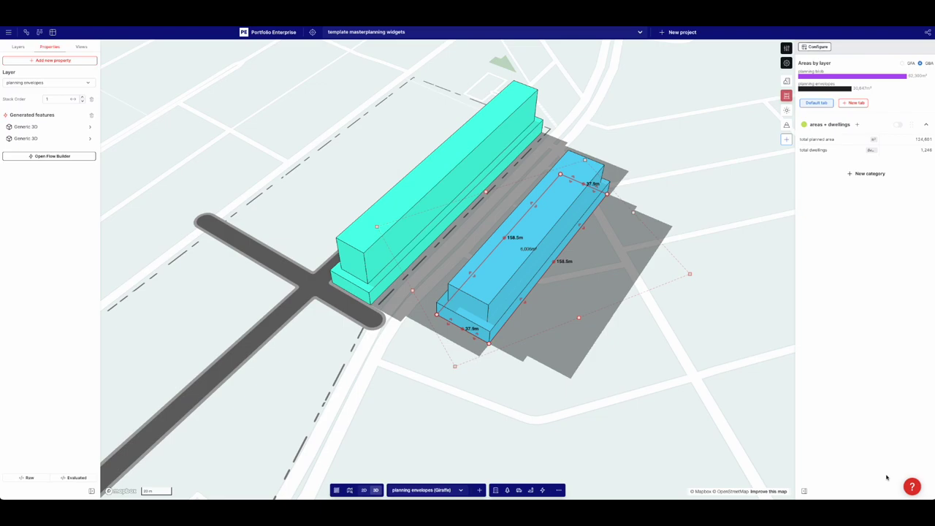
# Step: Set the planning envelopes layer's opacity to 44%
pyautogui.moveTo(523, 361); pyautogui.dragTo(511, 329, button='right')
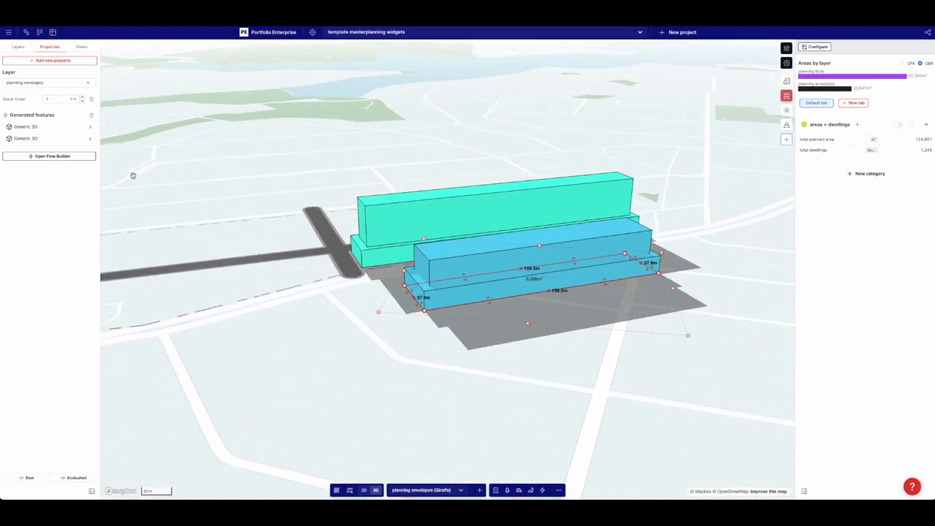
pyautogui.click(173, 159)
pyautogui.click(42, 80)
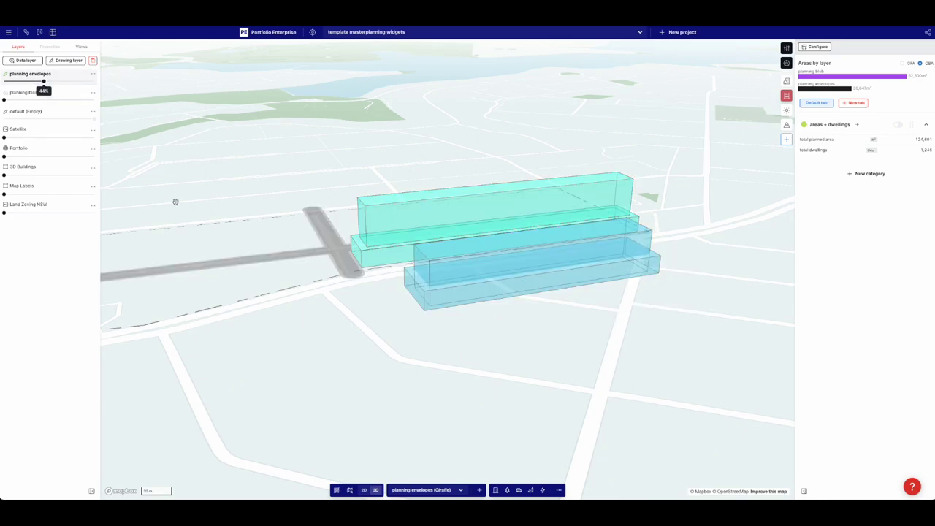
# Step: Add the Force Stack property to the new envelope's 12 m Generic 3D feature and review its resulting properties
pyautogui.click(451, 294)
pyautogui.click(66, 136)
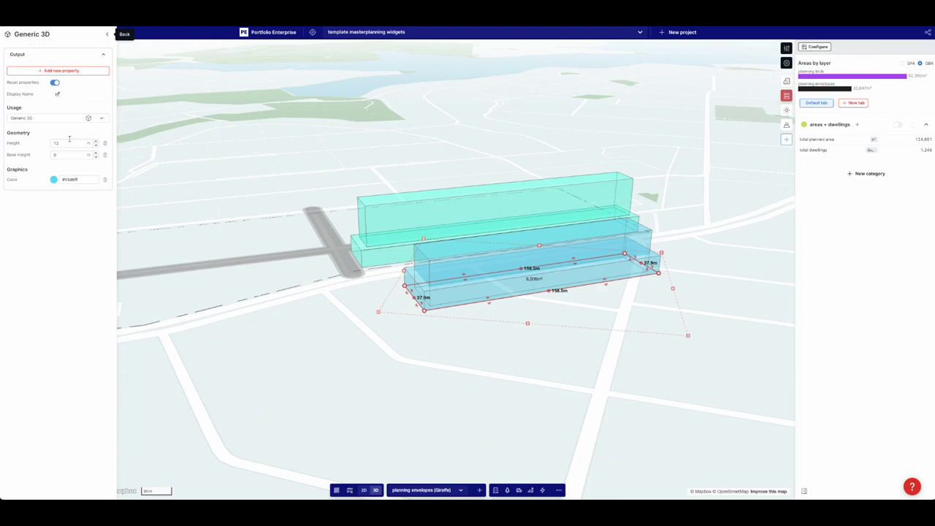
pyautogui.click(62, 70)
pyautogui.write('fo')
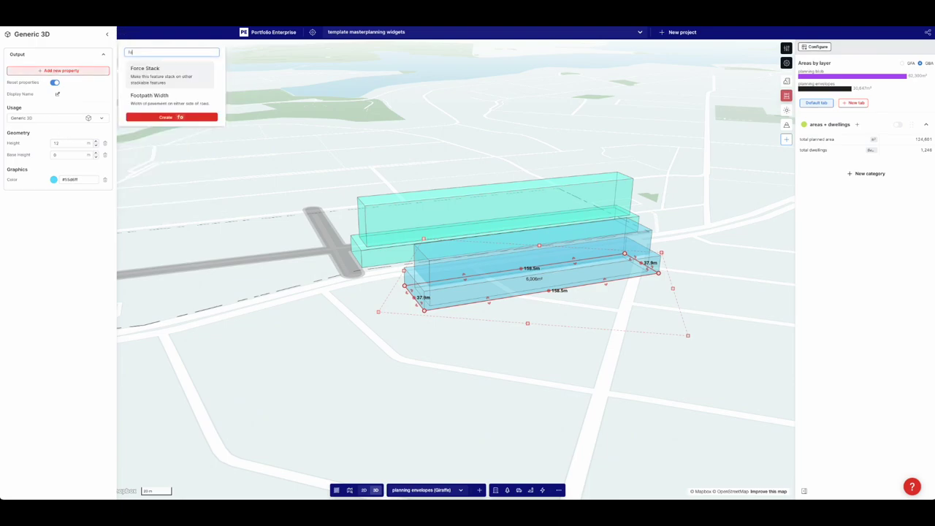
pyautogui.click(143, 71)
pyautogui.click(107, 35)
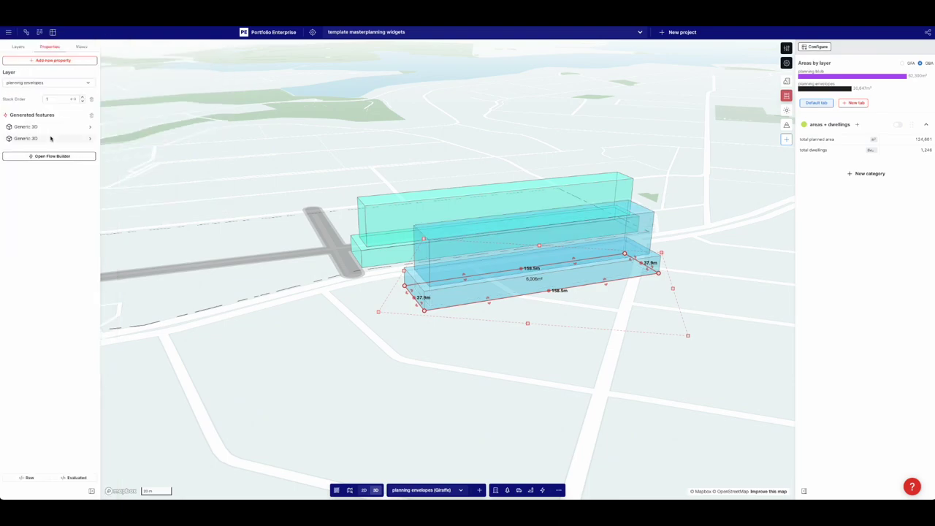
pyautogui.click(51, 136)
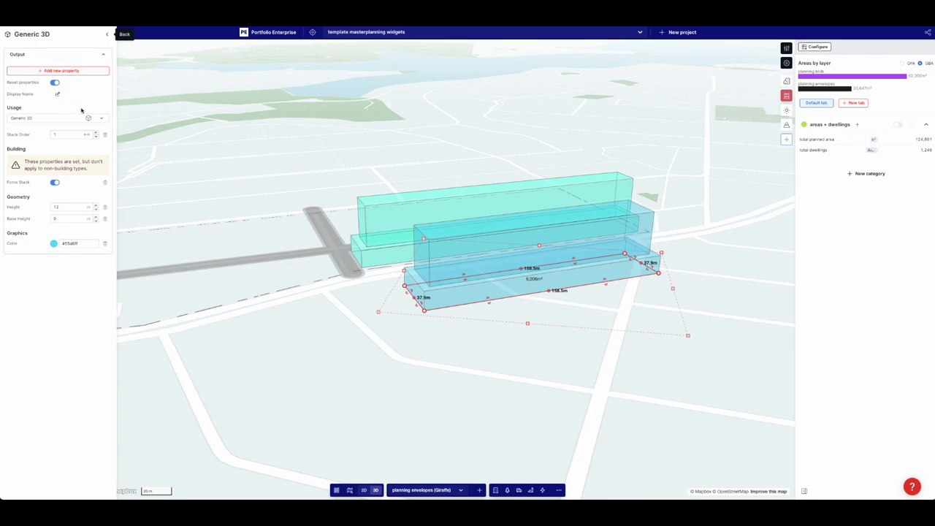
pyautogui.click(107, 34)
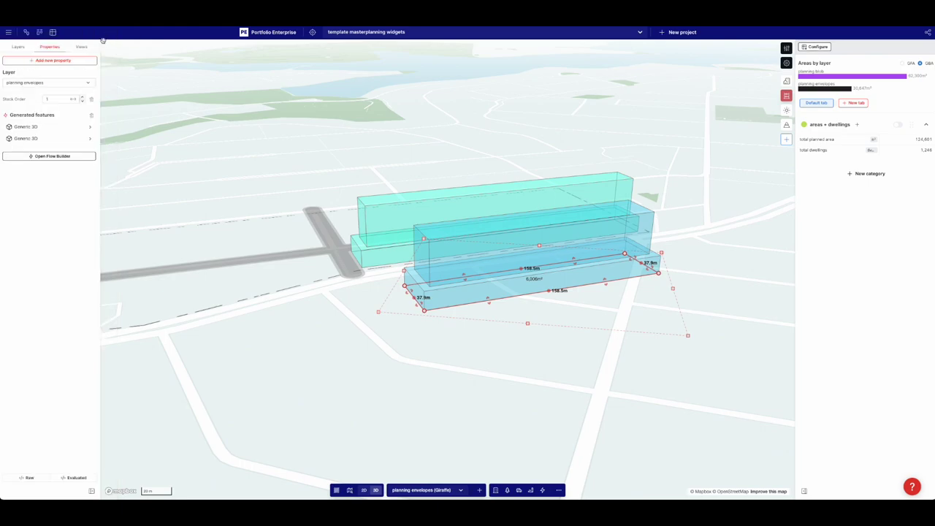
# Step: Add the Force Stack property to the Offset Poly output with the 28 m height
pyautogui.click(62, 128)
pyautogui.click(80, 91)
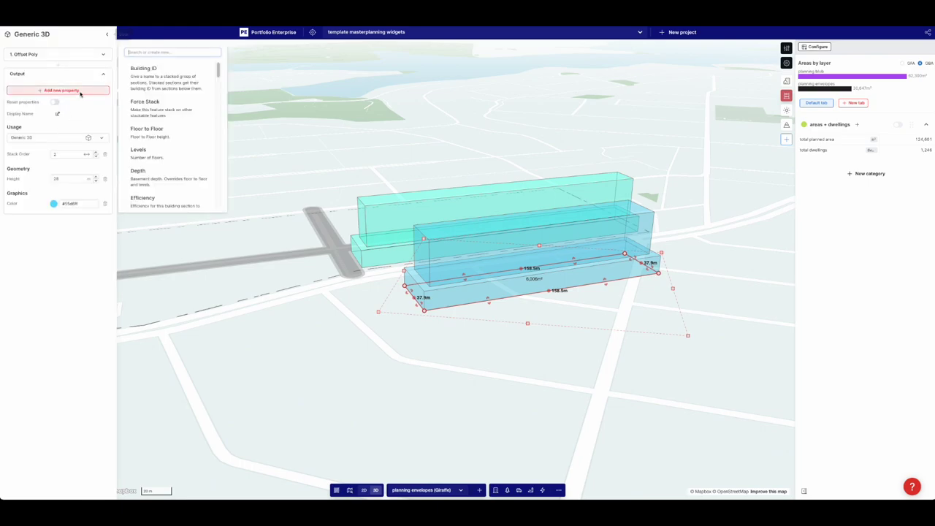
pyautogui.write('fo')
pyautogui.click(154, 73)
pyautogui.click(247, 314)
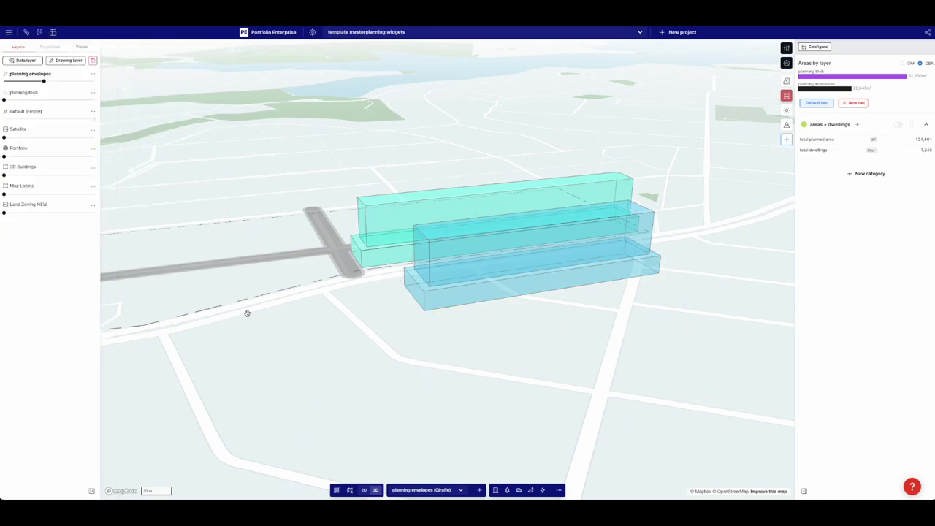
# Step: Shorten the light blue envelope from its near end to about 127 m long
pyautogui.moveTo(256, 311); pyautogui.dragTo(287, 302, button='right')
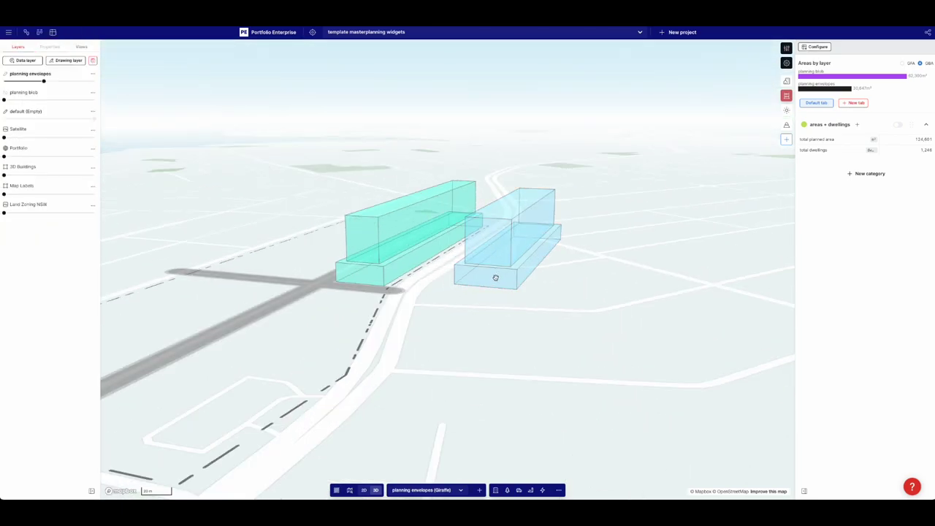
pyautogui.scroll(3, 527, 287)
pyautogui.moveTo(528, 290); pyautogui.dragTo(430, 323, button='right')
pyautogui.click(424, 322)
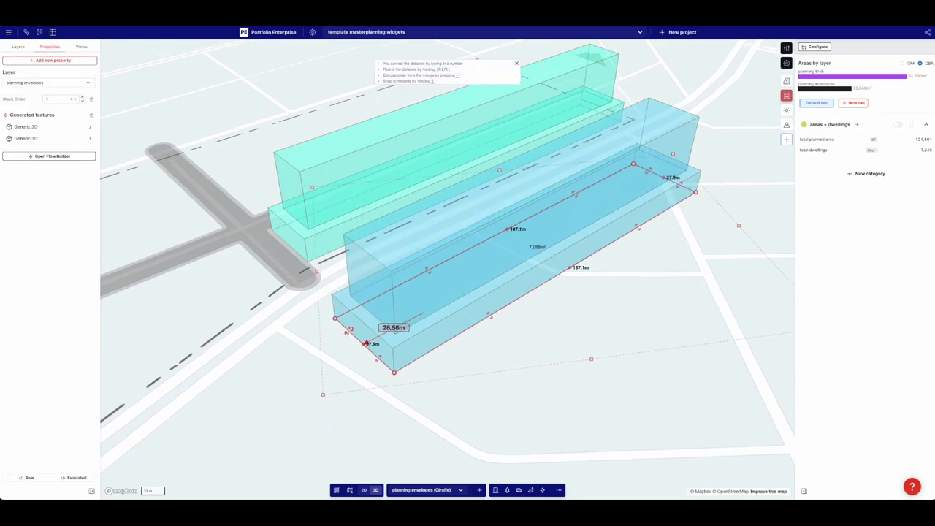
pyautogui.moveTo(366, 343); pyautogui.dragTo(440, 289)
pyautogui.scroll(-3, 428, 303)
pyautogui.moveTo(530, 284); pyautogui.dragTo(543, 300, button='right')
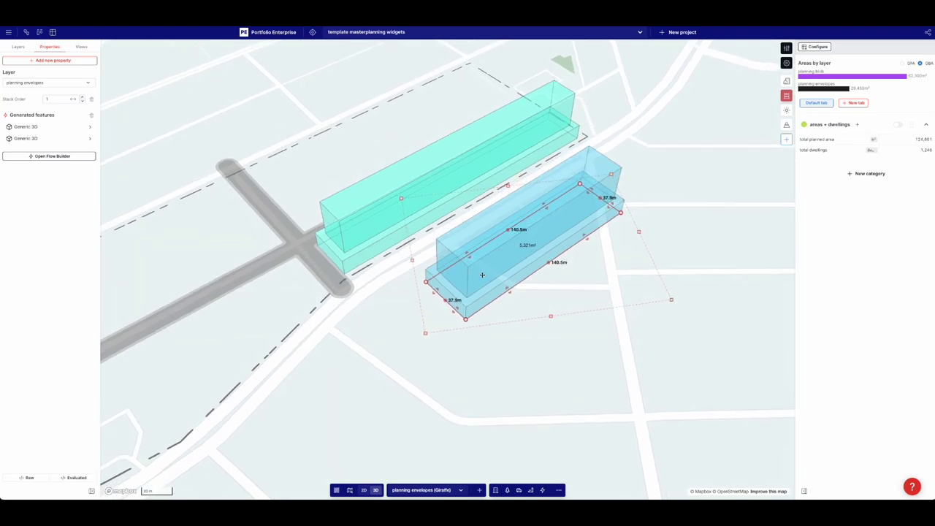
pyautogui.moveTo(435, 281); pyautogui.dragTo(452, 272)
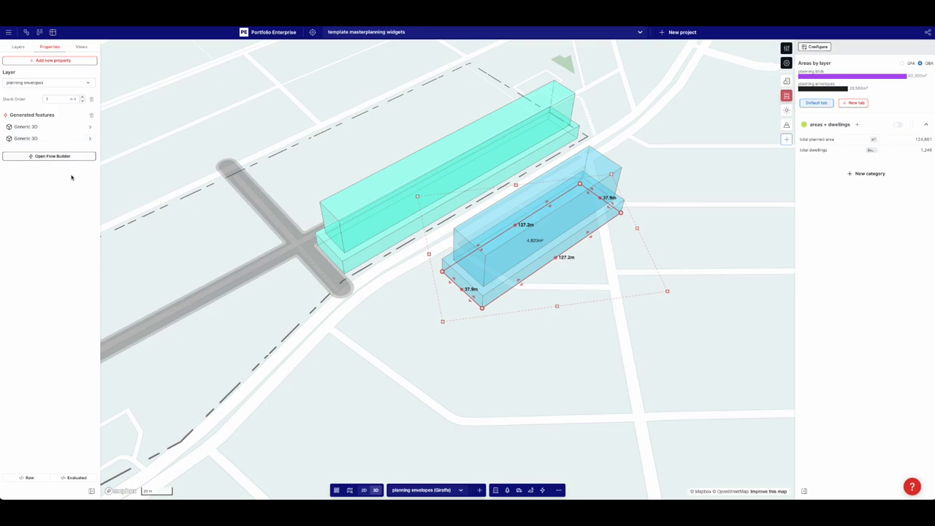
# Step: Increase the turquoise lower envelope's height and set the turquoise upper envelope's base height to 25.5 m
pyautogui.click(333, 202)
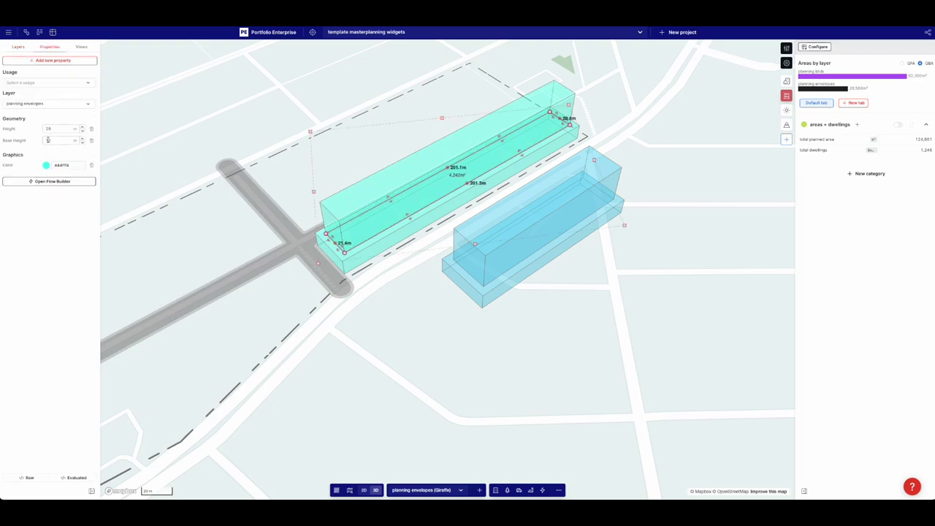
pyautogui.click(365, 255)
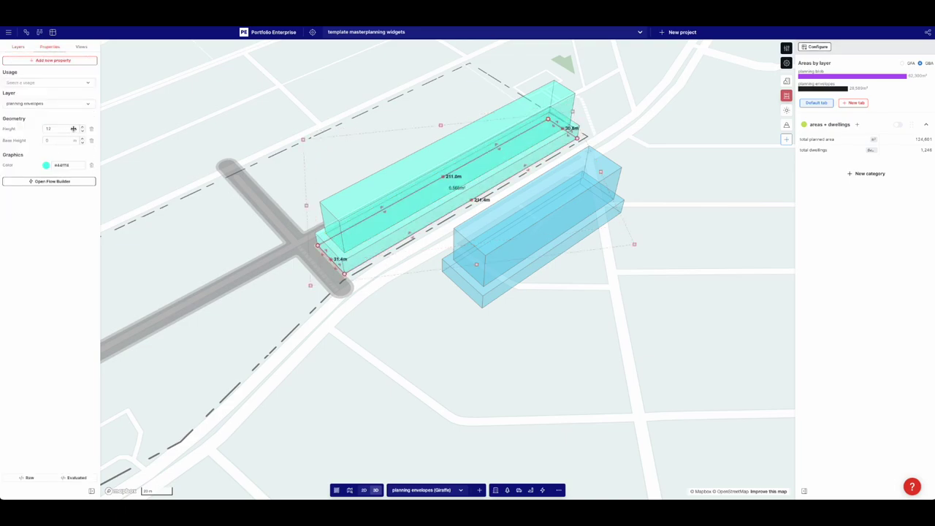
pyautogui.moveTo(73, 129); pyautogui.dragTo(298, 189)
pyautogui.doubleClick(52, 139)
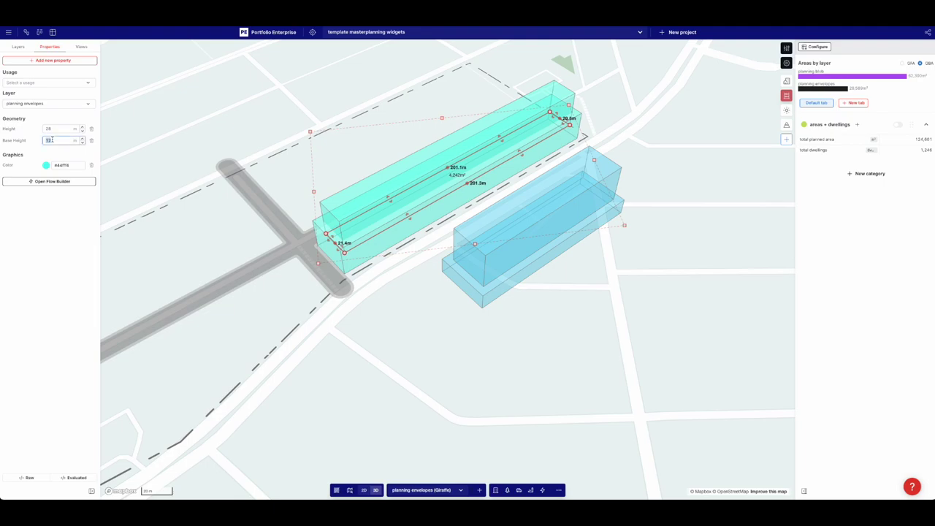
pyautogui.write('25.5')
pyautogui.press('Escape')
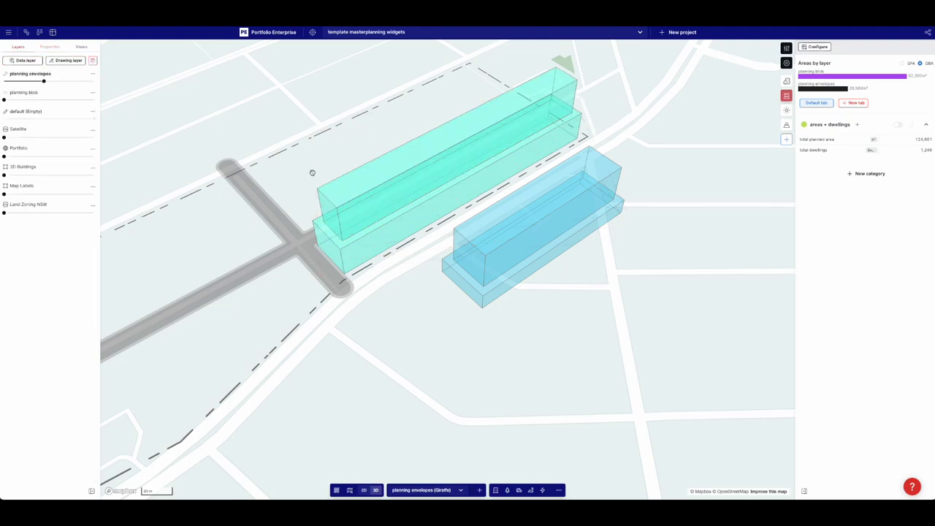
# Step: Try a greater height on the light blue envelope's lower Generic 3D feature, and reset it to 12 m
pyautogui.click(496, 261)
pyautogui.click(45, 132)
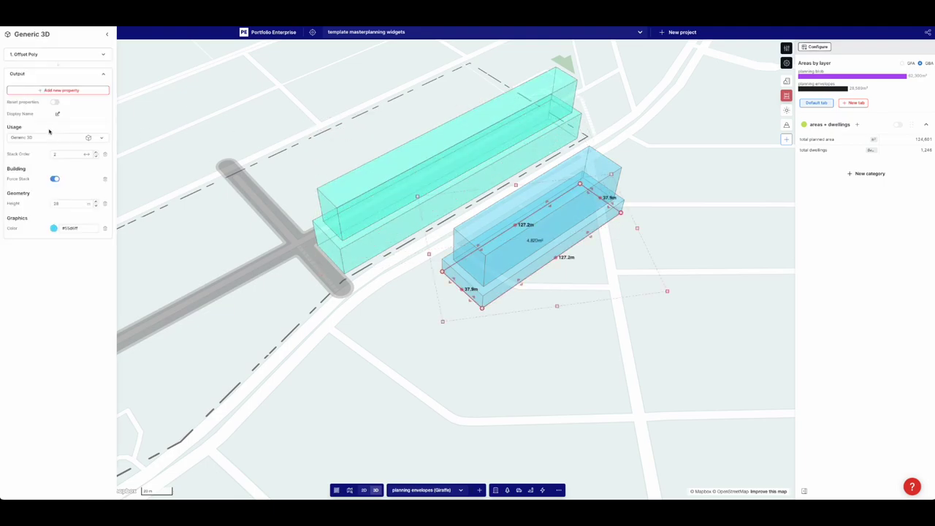
pyautogui.click(107, 34)
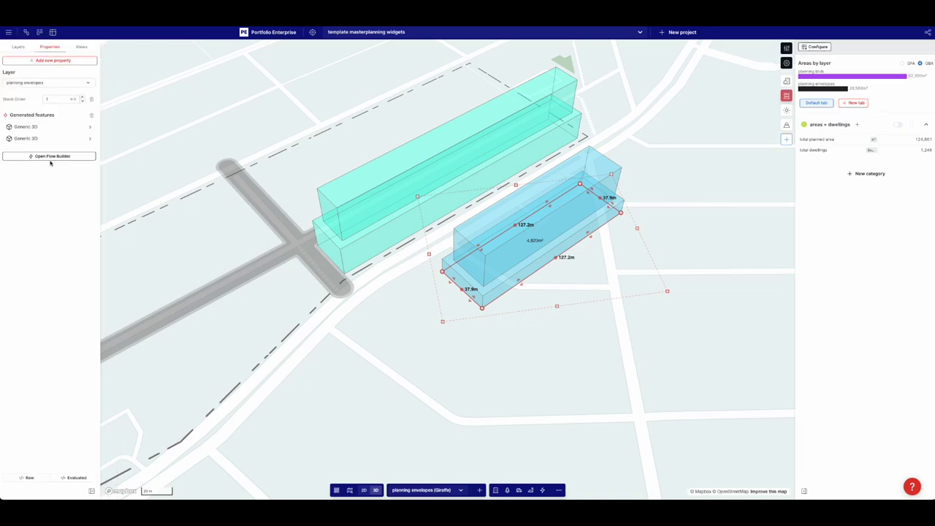
pyautogui.click(43, 143)
pyautogui.moveTo(87, 205); pyautogui.dragTo(215, 211)
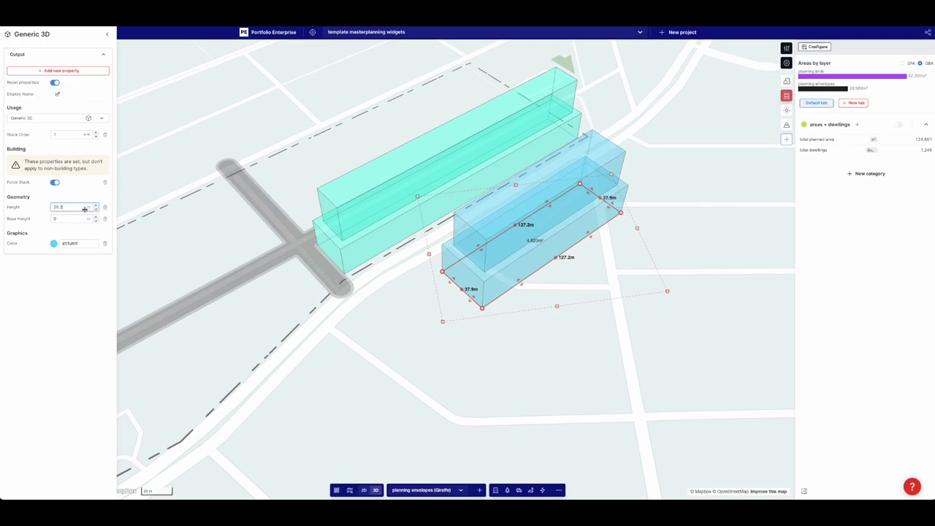
pyautogui.write('12')
pyautogui.press('Return')
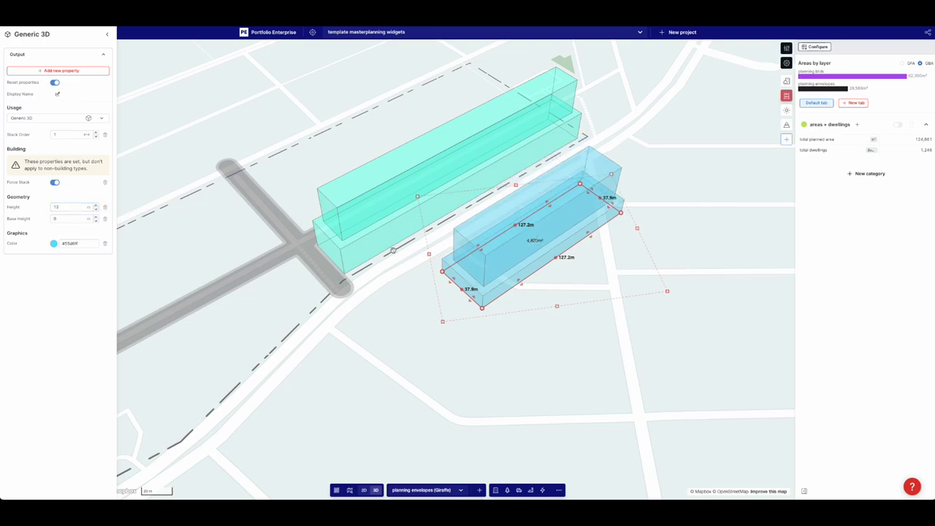
# Step: Give the light blue envelope's Offset Poly output the display name "top envelope"
pyautogui.moveTo(411, 255); pyautogui.dragTo(409, 281, button='right')
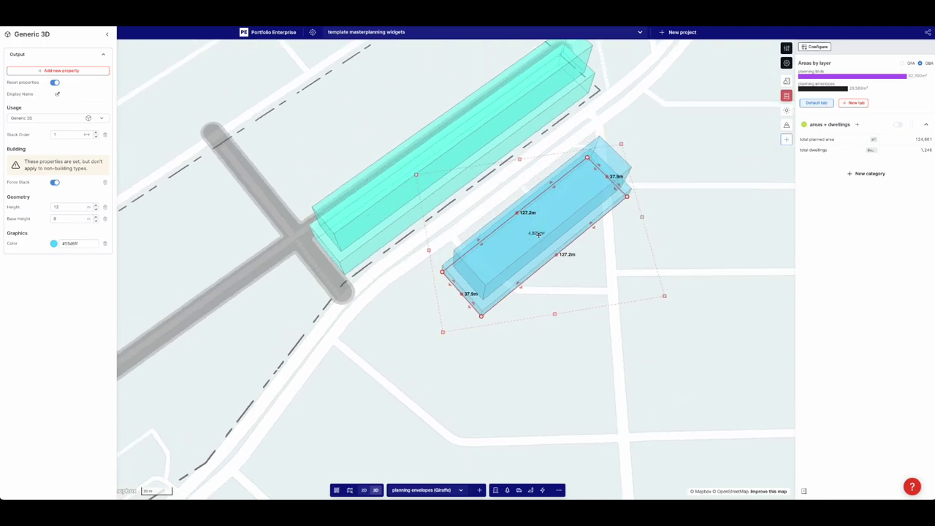
pyautogui.click(423, 278)
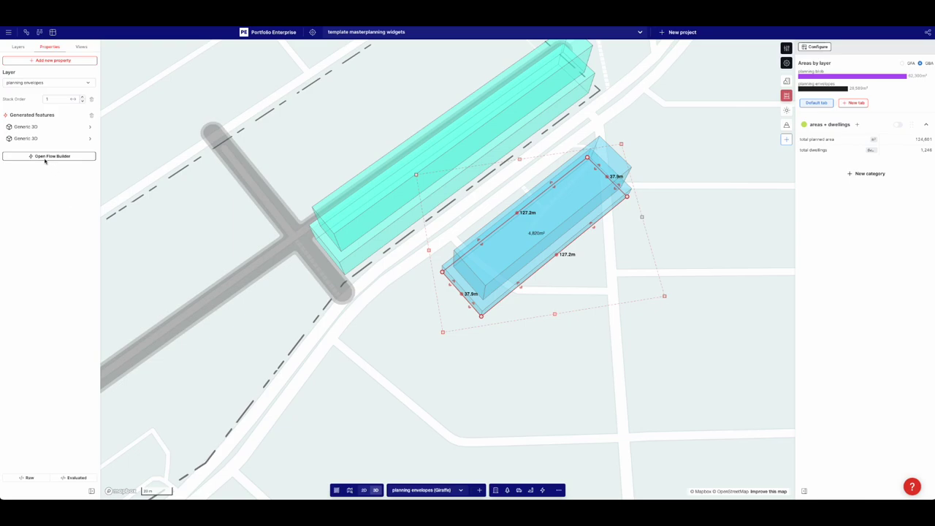
pyautogui.click(31, 128)
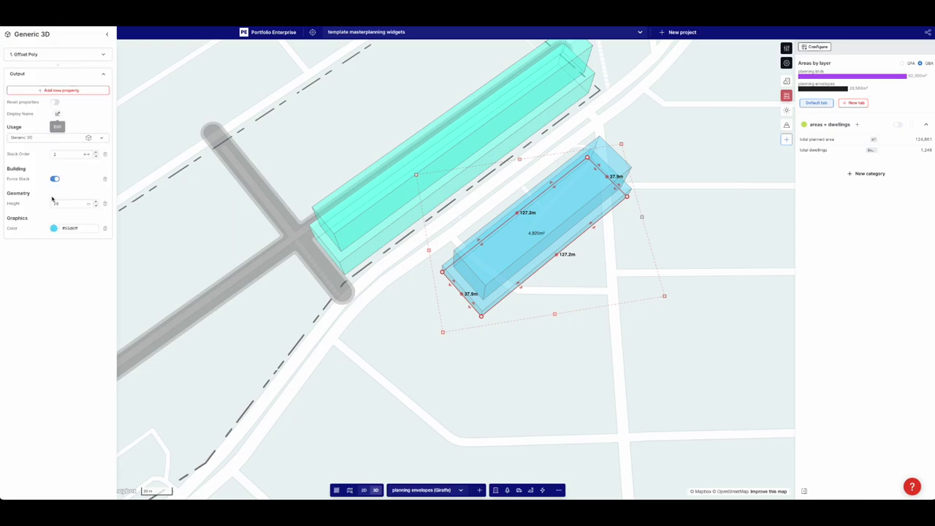
pyautogui.click(56, 115)
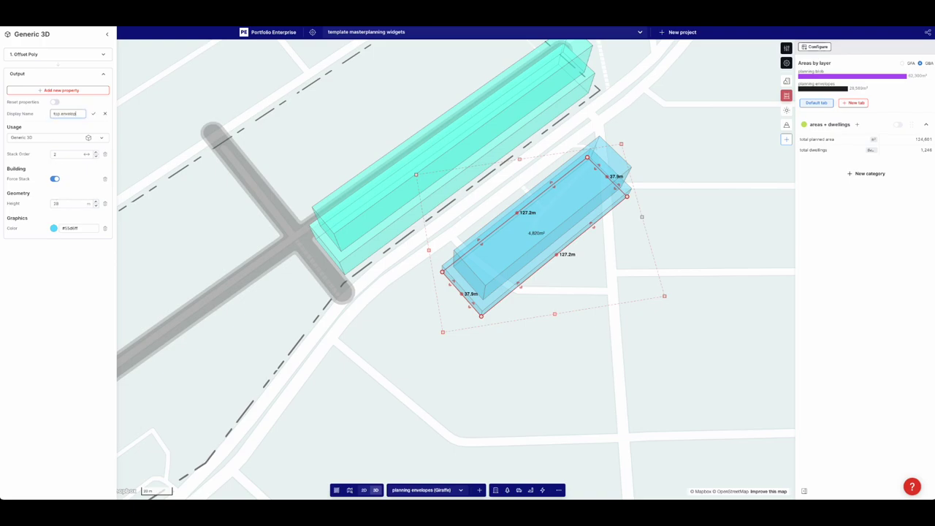
pyautogui.write('top envelope')
pyautogui.click(94, 114)
pyautogui.click(107, 34)
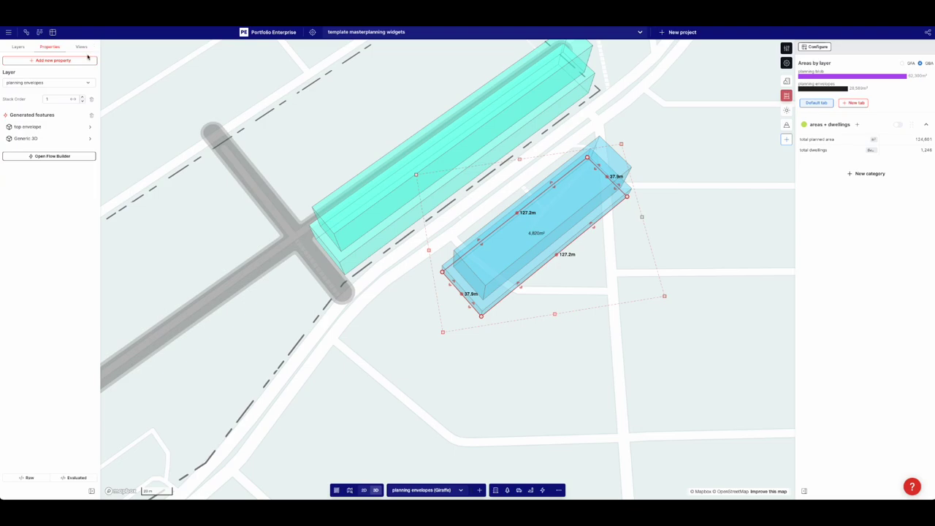
# Step: Give the remaining 12 m Generic 3D feature the display name "base envelope"
pyautogui.click(84, 137)
pyautogui.click(57, 94)
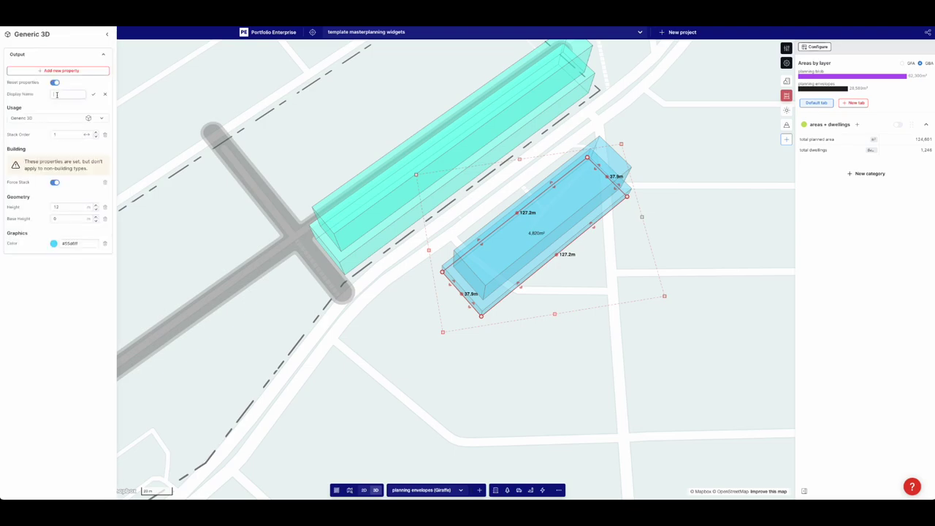
pyautogui.write('base envelope')
pyautogui.click(93, 95)
pyautogui.click(108, 35)
# Step: Set the Offset Poly distance of the top envelope to -8 m
pyautogui.click(32, 127)
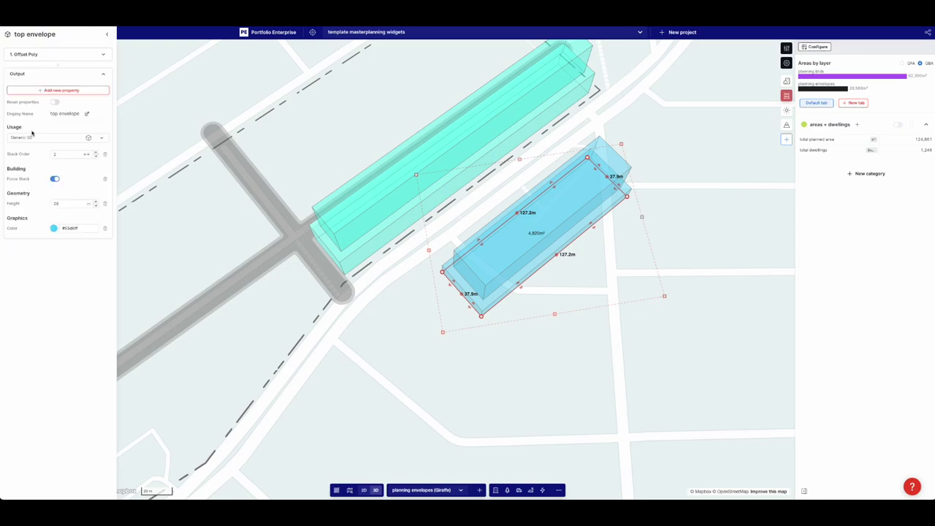
pyautogui.click(36, 55)
pyautogui.click(105, 73)
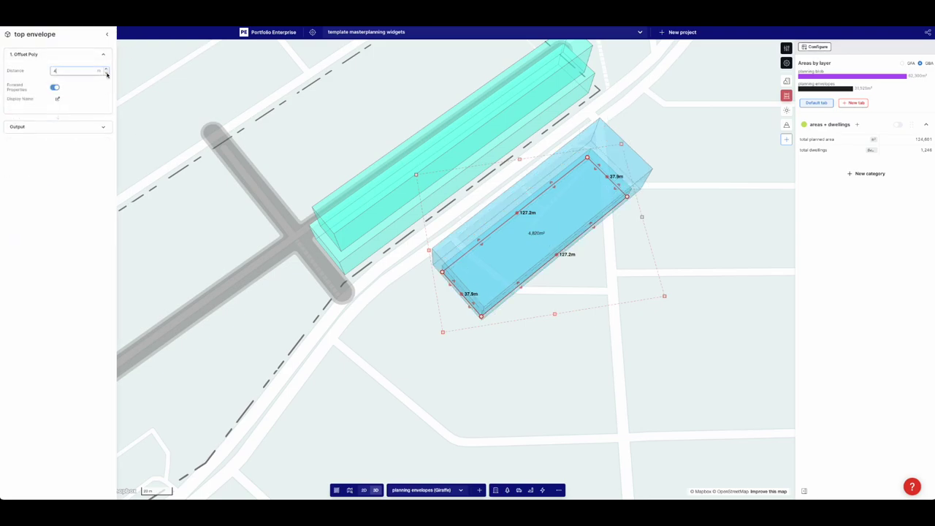
pyautogui.click(106, 70)
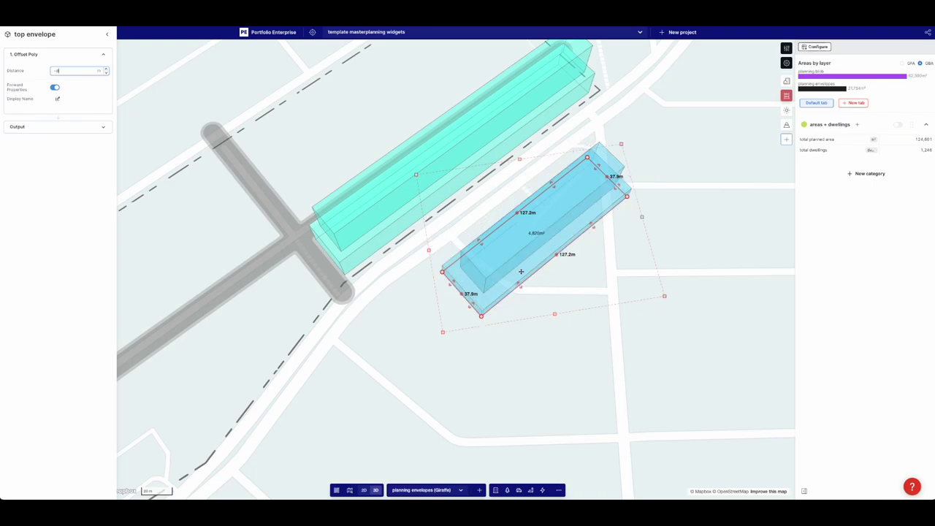
pyautogui.click(529, 338)
# Step: In 2D, move the light blue envelope into the block across the road from the turquoise one, beside the road junction
pyautogui.press('2')
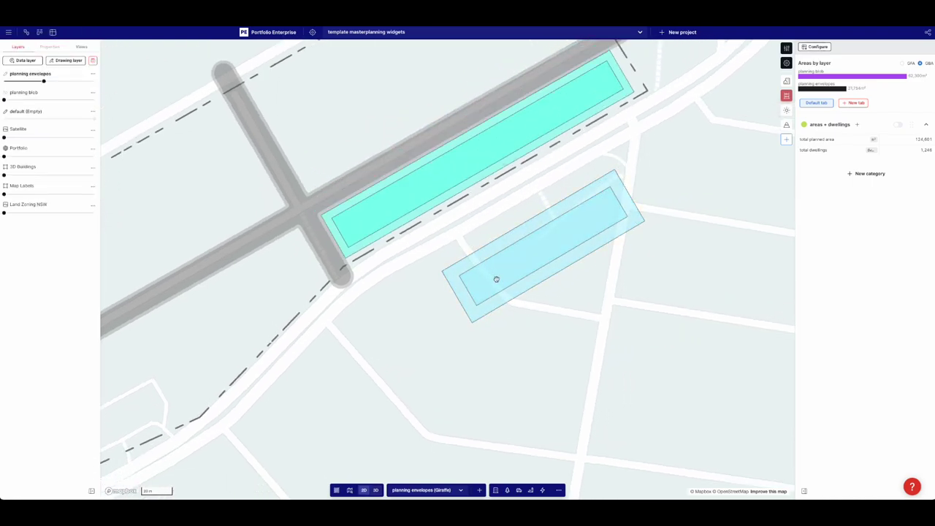
pyautogui.click(503, 272)
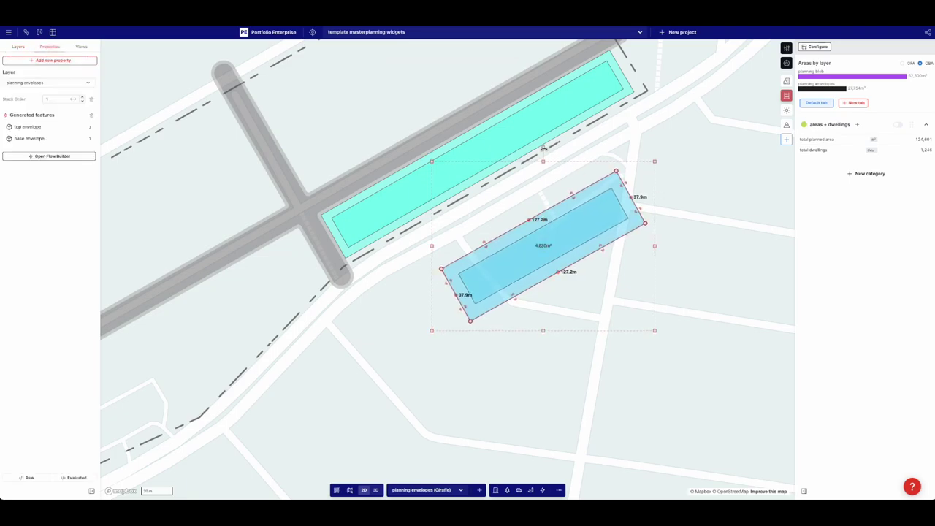
pyautogui.moveTo(572, 243); pyautogui.dragTo(507, 260)
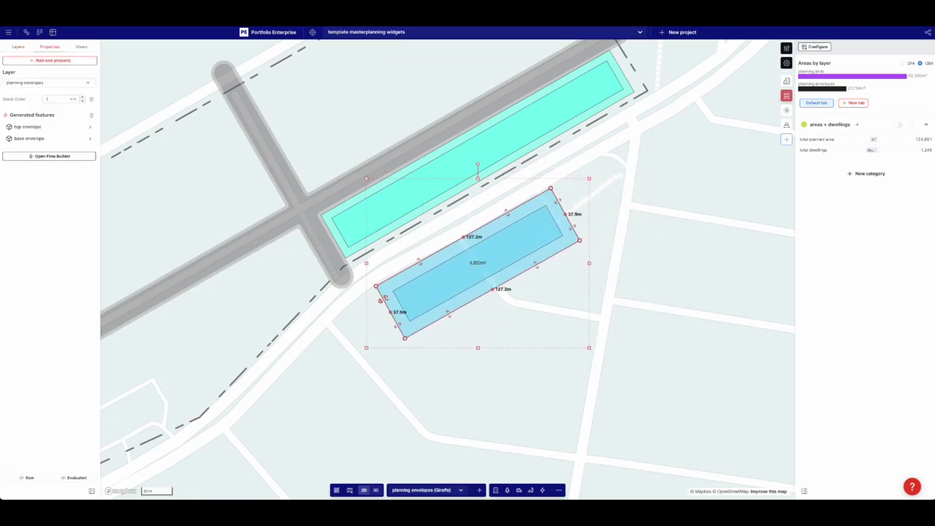
pyautogui.moveTo(385, 298); pyautogui.dragTo(329, 148)
pyautogui.click(370, 340)
pyautogui.click(449, 297)
pyautogui.moveTo(220, 172); pyautogui.dragTo(238, 269)
pyautogui.moveTo(352, 207); pyautogui.dragTo(344, 241)
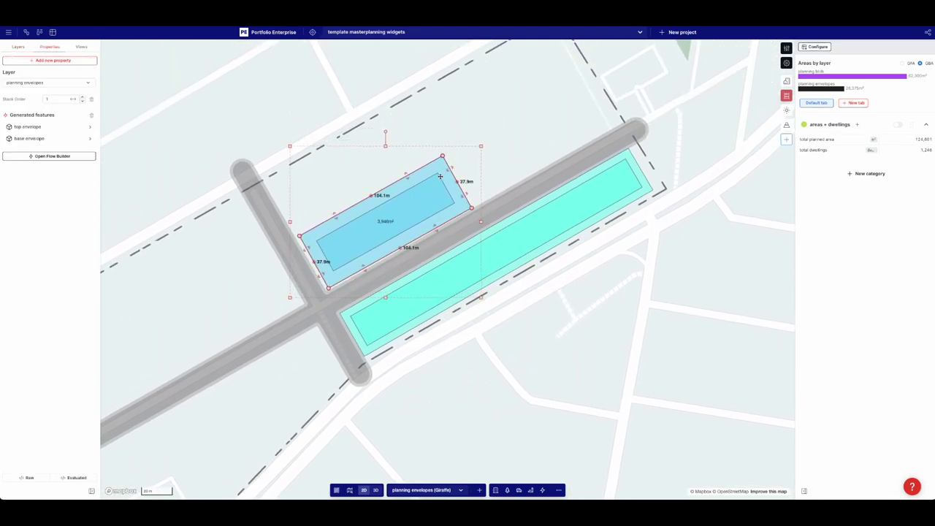
# Step: Resize the light blue envelope to about 66 by 78 m and place a copy farther along the road in the same block
pyautogui.moveTo(448, 169); pyautogui.dragTo(398, 199)
pyautogui.moveTo(322, 223); pyautogui.dragTo(315, 157)
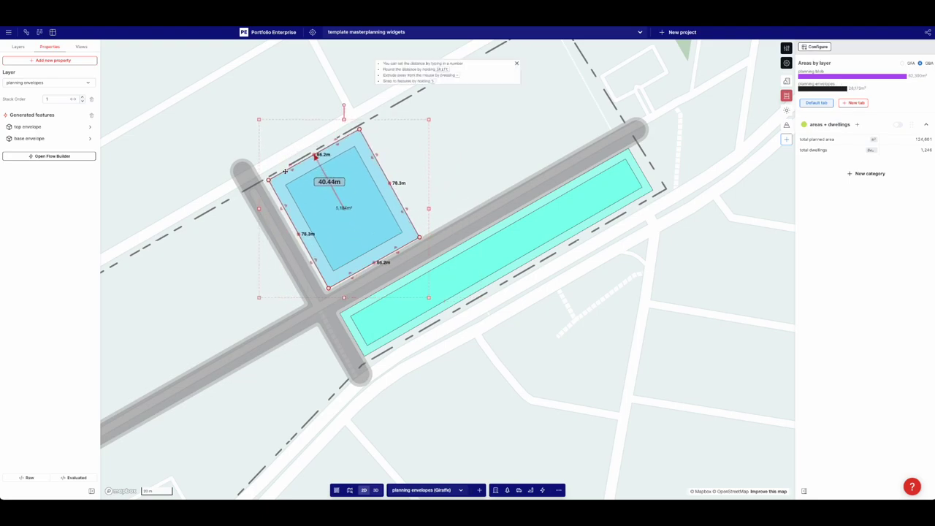
pyautogui.keyDown('alt'); pyautogui.moveTo(341, 199); pyautogui.dragTo(447, 146); pyautogui.keyUp('alt')
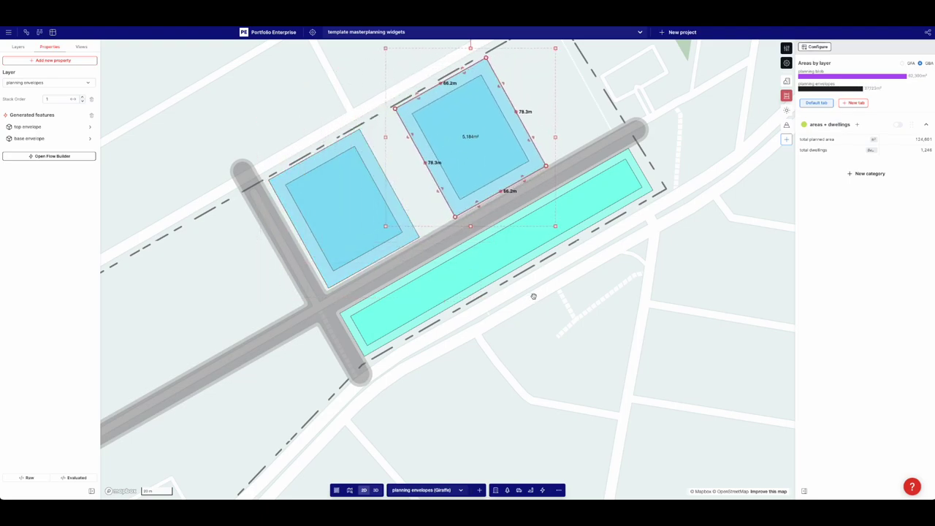
# Step: In 3D, narrow the copied envelope to about 47 m wide and place a duplicate between the two light blue envelopes
pyautogui.scroll(-3, 534, 297)
pyautogui.click(375, 490)
pyautogui.scroll(-3, 363, 282)
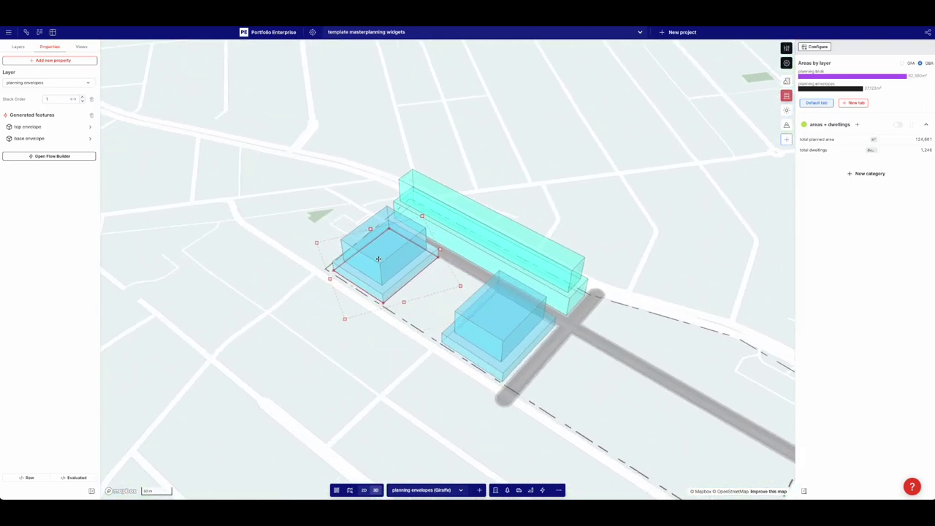
pyautogui.moveTo(378, 258); pyautogui.dragTo(376, 257)
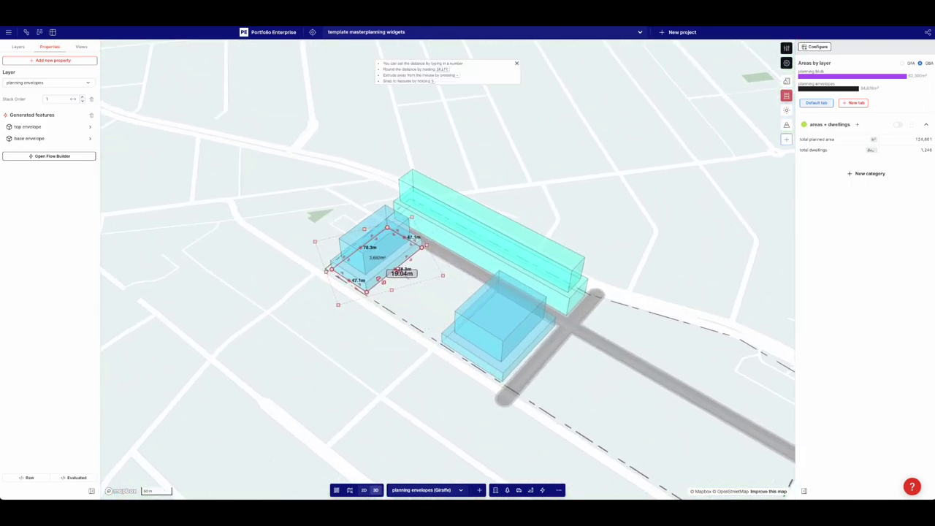
pyautogui.moveTo(398, 290); pyautogui.dragTo(435, 293)
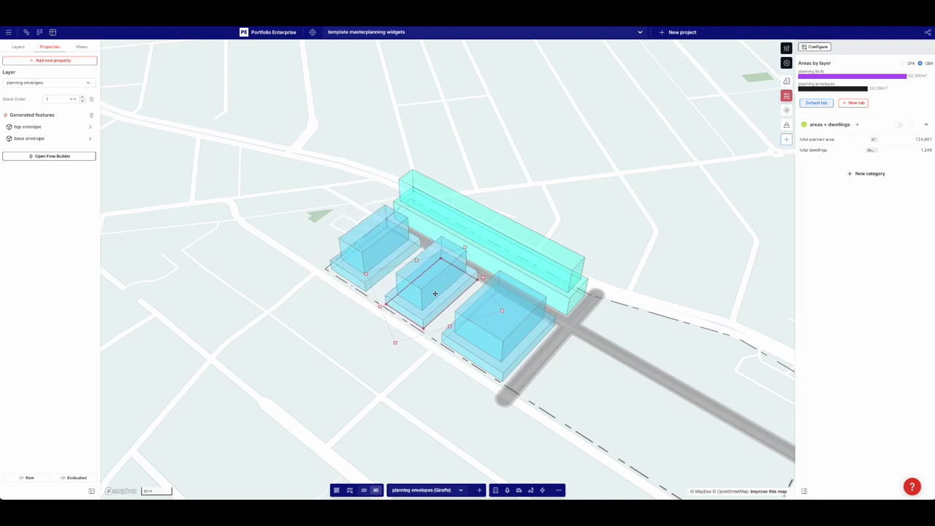
pyautogui.click(395, 335)
# Step: Adjust the corner of the large light blue envelope nearest the middle one along the site boundary, widening that edge slightly
pyautogui.moveTo(395, 336); pyautogui.dragTo(489, 371, button='right')
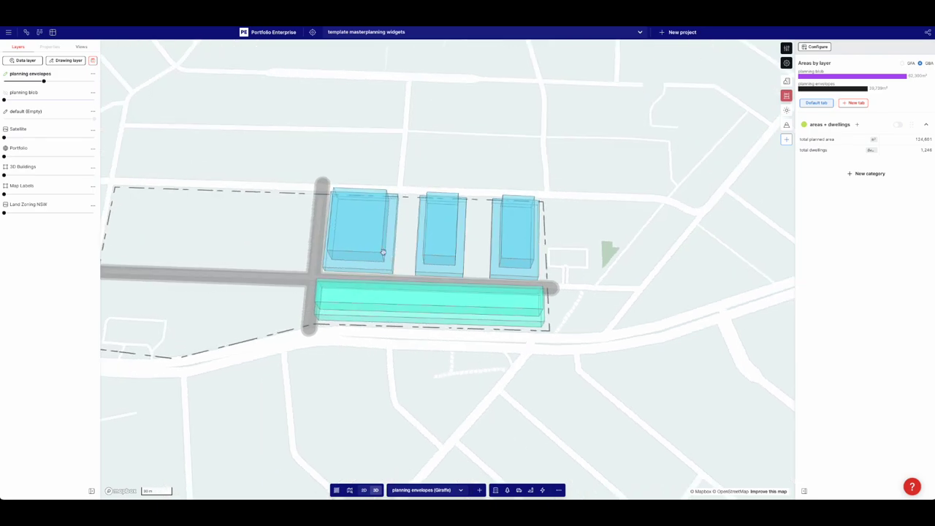
pyautogui.click(371, 235)
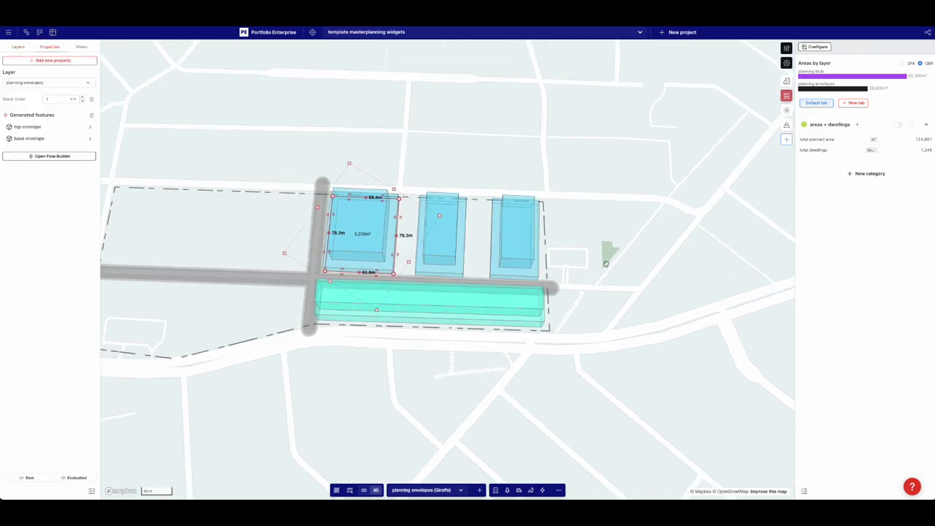
pyautogui.click(606, 264)
# Step: In 2D, draw a rectangle about 21.4 by 78.3 m filling the gap between the large and middle light blue envelopes
pyautogui.press('2')
pyautogui.scroll(5, 391, 241)
pyautogui.press('r')
pyautogui.click(348, 227)
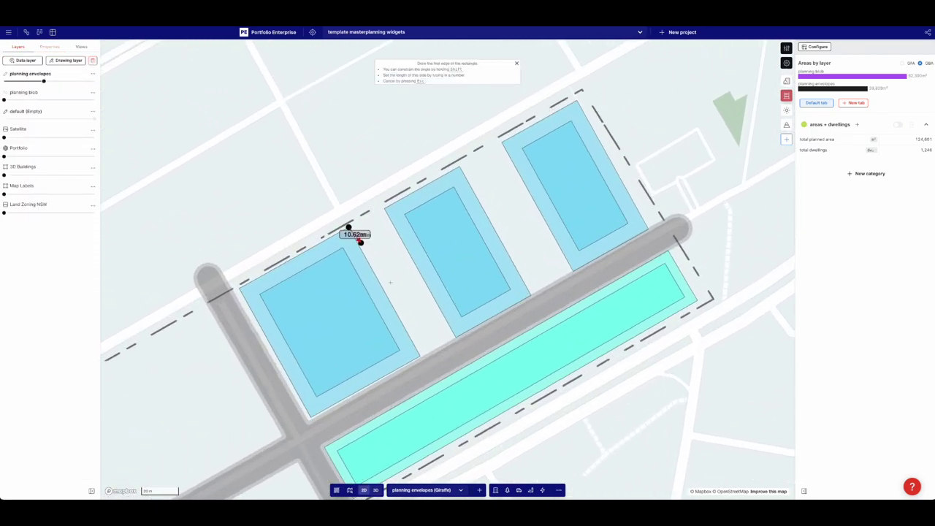
pyautogui.click(420, 356)
pyautogui.click(454, 336)
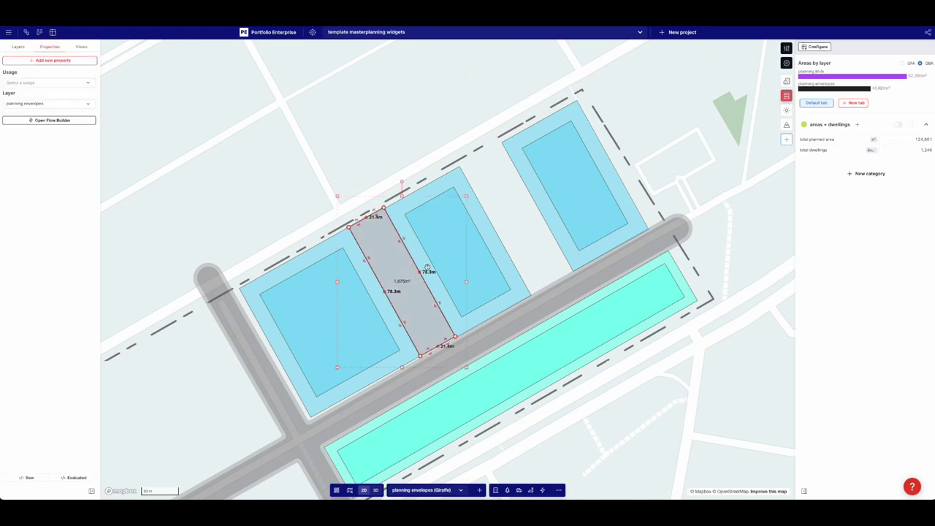
# Step: Assign the Landscape - Simple usage to the rectangle and place a copy in the gap between the middle and far light blue envelopes
pyautogui.scroll(-5, 387, 286)
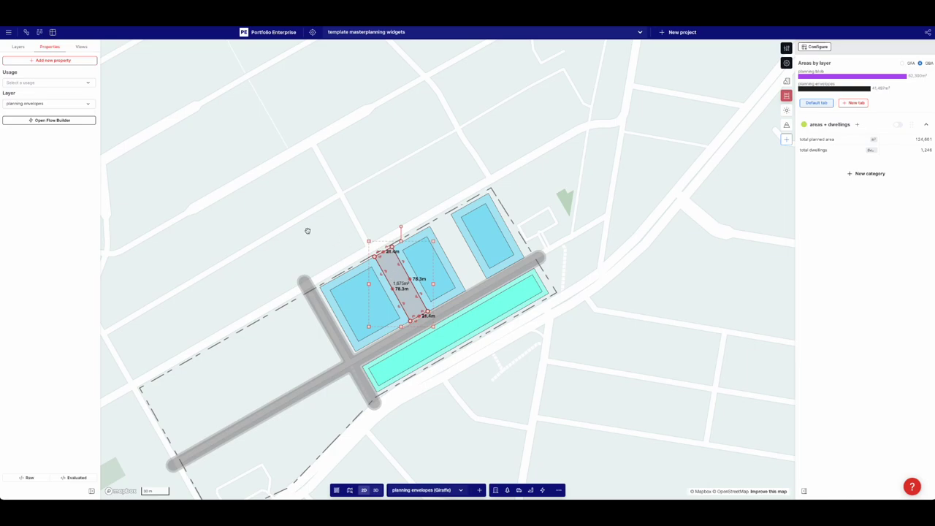
pyautogui.click(33, 85)
pyautogui.write('land')
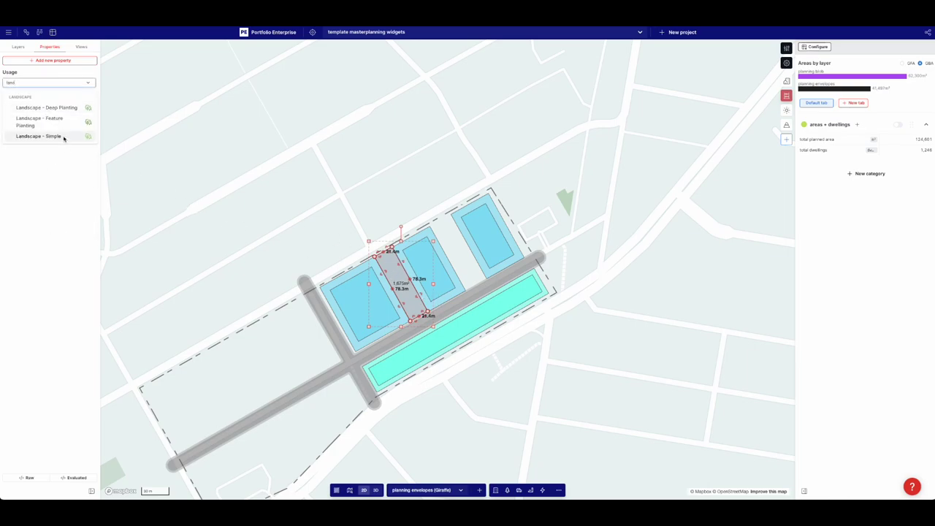
pyautogui.click(62, 137)
pyautogui.moveTo(395, 280); pyautogui.dragTo(431, 227)
pyautogui.click(424, 198)
# Step: In 3D, delete both the base and the upper volume of the long turquoise envelope beside the road
pyautogui.moveTo(443, 261); pyautogui.dragTo(446, 215, button='right')
pyautogui.moveTo(436, 338); pyautogui.dragTo(485, 340, button='right')
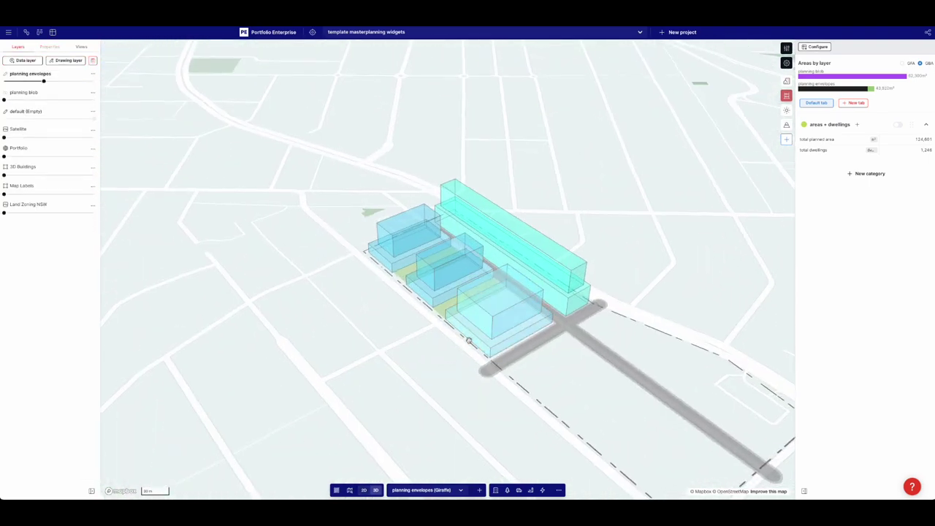
pyautogui.moveTo(404, 321); pyautogui.dragTo(499, 351, button='right')
pyautogui.click(447, 335)
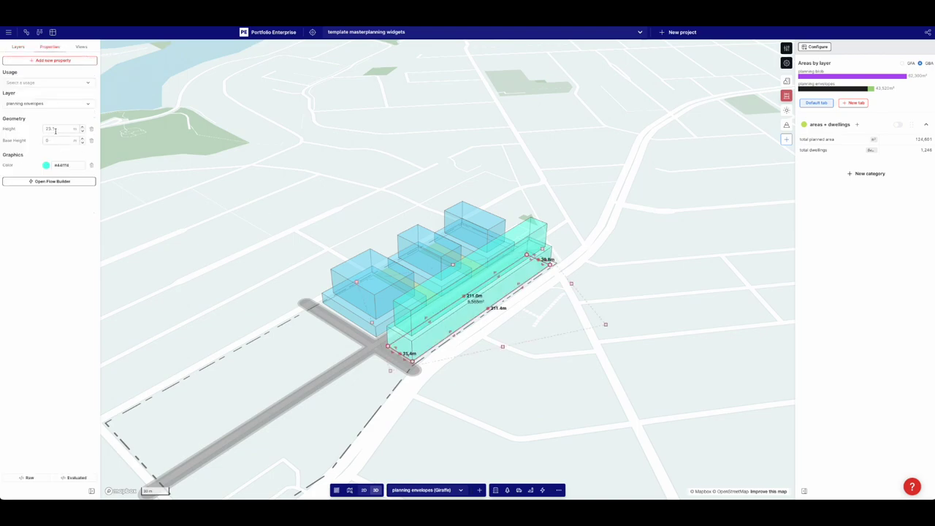
pyautogui.click(511, 351)
pyautogui.click(438, 327)
pyautogui.click(440, 328)
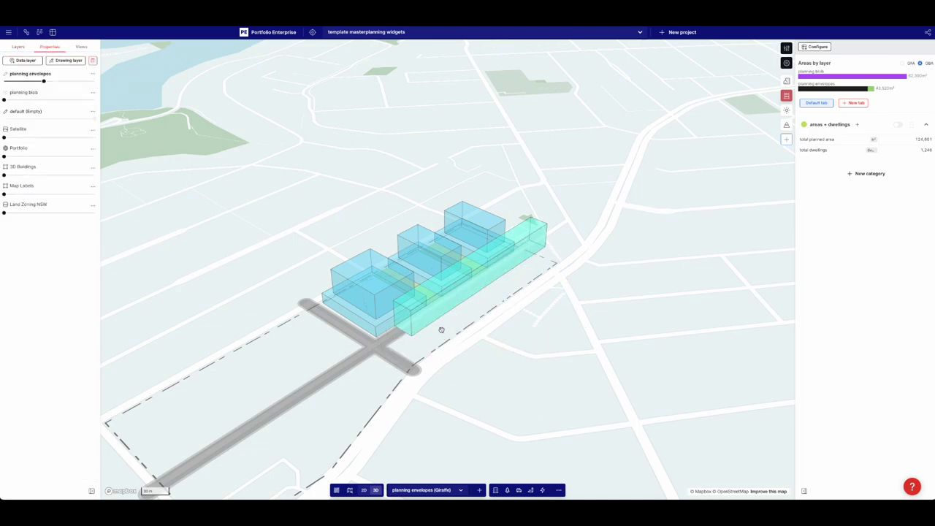
pyautogui.click(401, 321)
pyautogui.press('Delete')
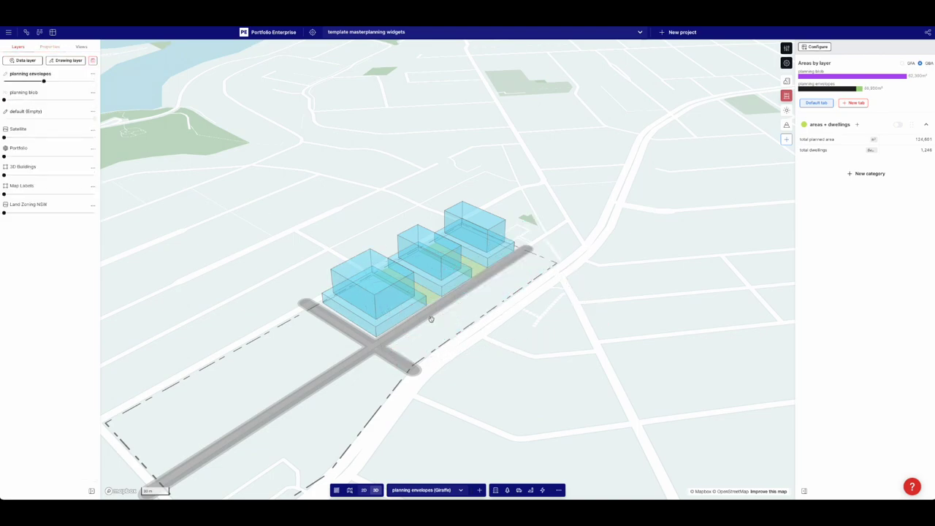
# Step: Duplicate the northern envelope beside the road junction across the road and resize the copy to about 216 by 34 m
pyautogui.doubleClick(379, 308)
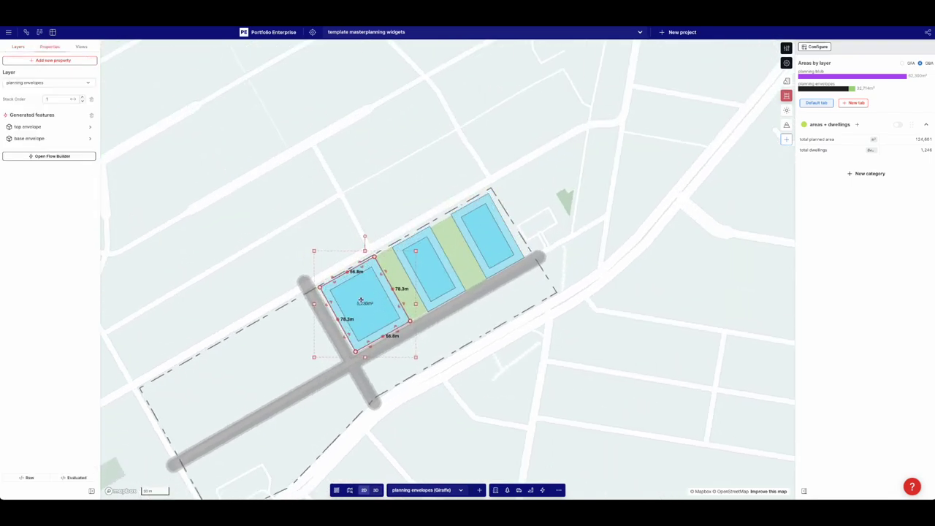
pyautogui.moveTo(358, 298); pyautogui.dragTo(558, 299)
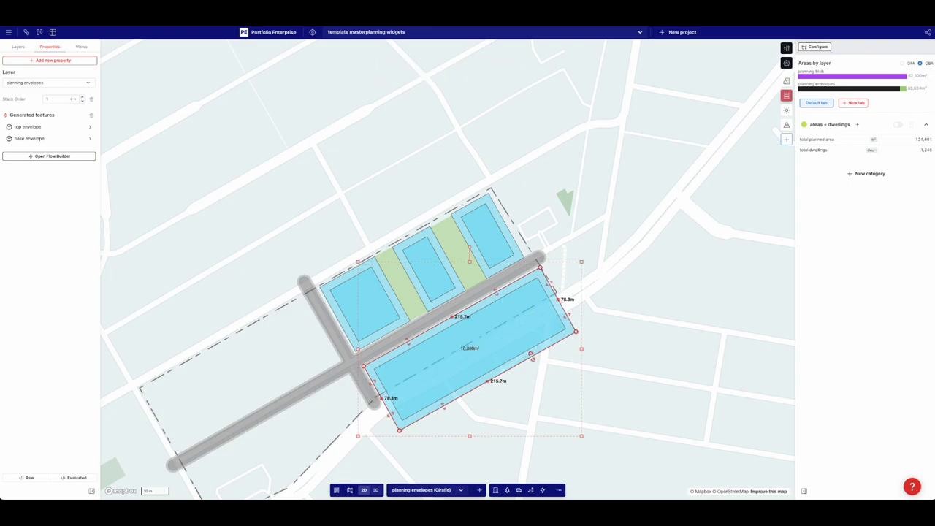
pyautogui.moveTo(487, 380); pyautogui.dragTo(472, 346)
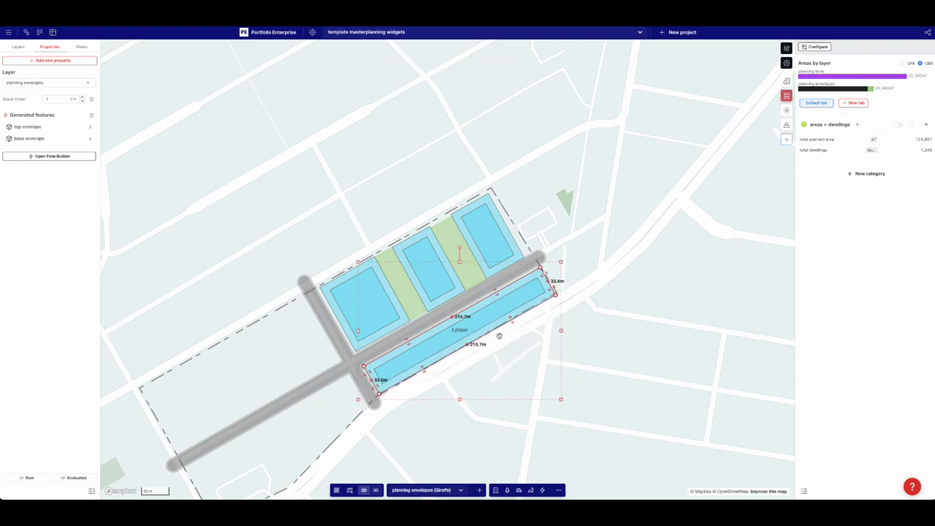
# Step: Fit the new southern envelope's corners to the road and site boundary, and pull its southern edge in by 3 m
pyautogui.scroll(5, 499, 336)
pyautogui.moveTo(612, 253); pyautogui.dragTo(614, 249)
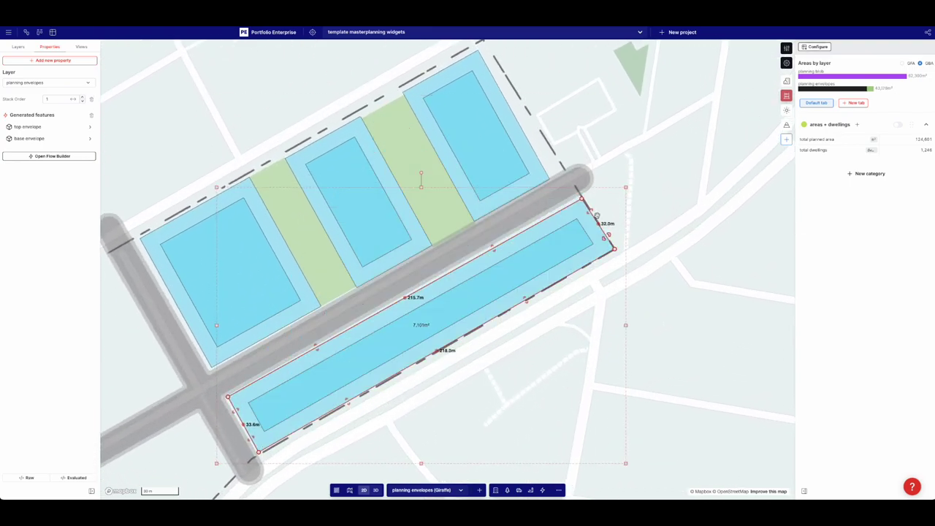
pyautogui.moveTo(582, 200); pyautogui.dragTo(579, 195)
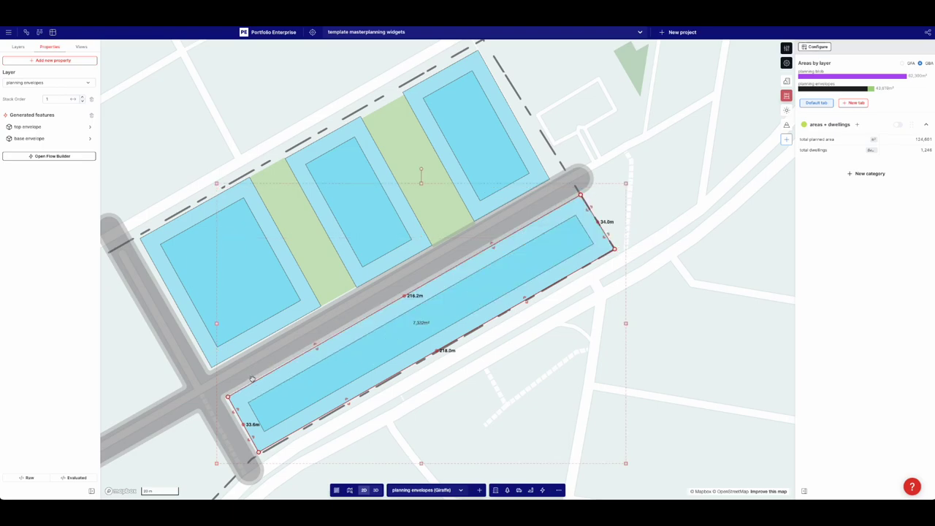
pyautogui.moveTo(227, 397); pyautogui.dragTo(224, 399)
pyautogui.moveTo(259, 451); pyautogui.dragTo(256, 453)
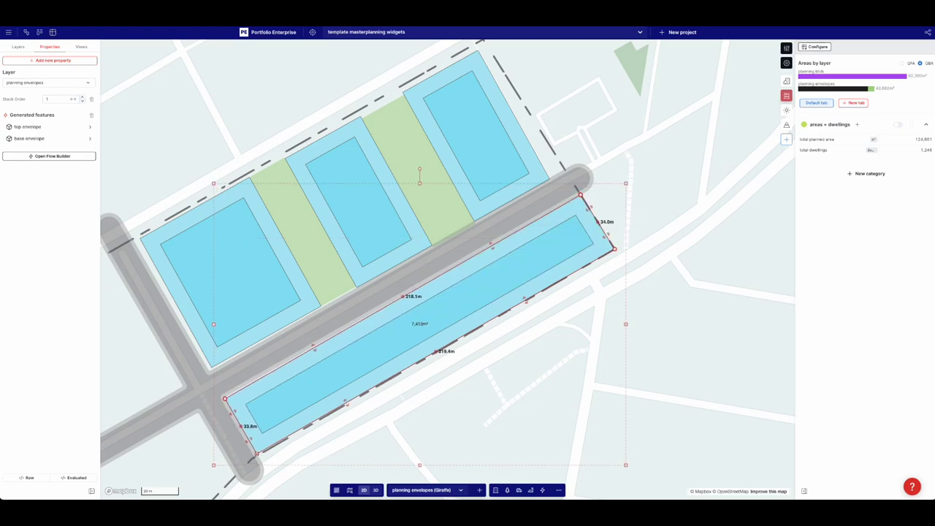
pyautogui.moveTo(334, 412); pyautogui.dragTo(342, 399)
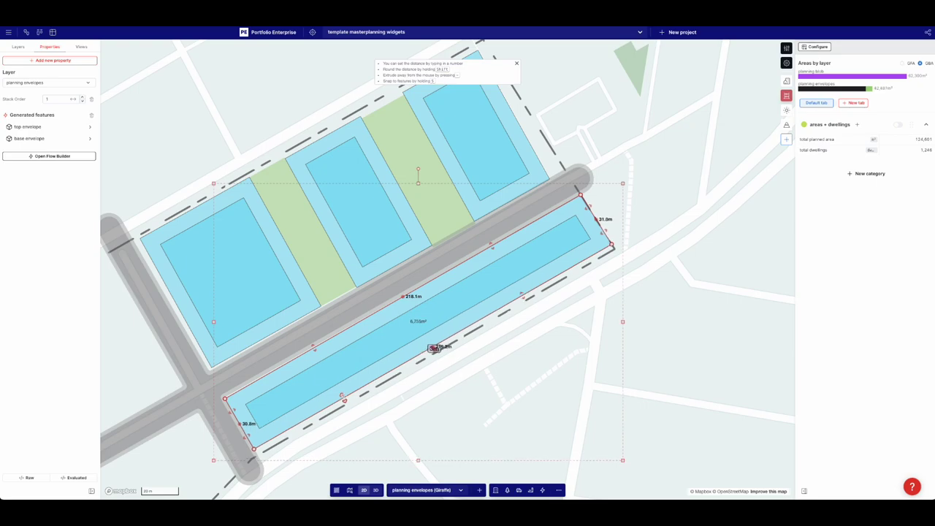
pyautogui.click(437, 431)
# Step: Move the corners of the northern envelope beside the junction outwards so its western and southern edges meet the roads
pyautogui.scroll(-3, 417, 406)
pyautogui.moveTo(416, 406); pyautogui.dragTo(323, 381, button='right')
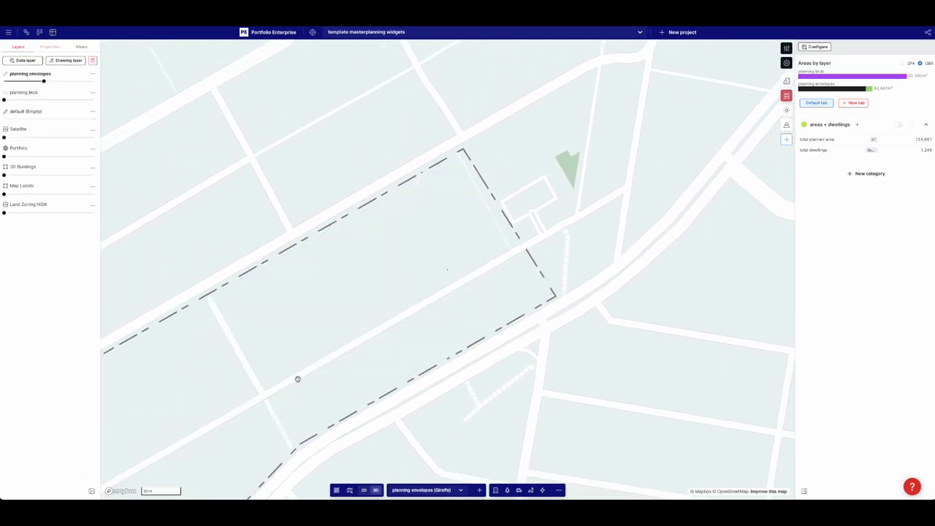
pyautogui.scroll(-3, 298, 381)
pyautogui.moveTo(257, 378); pyautogui.dragTo(298, 326, button='right')
pyautogui.moveTo(518, 373)
pyautogui.mouseDown(button='right')
pyautogui.moveTo(521, 384)
pyautogui.moveTo(338, 404)
pyautogui.moveTo(386, 407)
pyautogui.moveTo(387, 388)
pyautogui.moveTo(263, 319)
pyautogui.mouseUp(button='right')
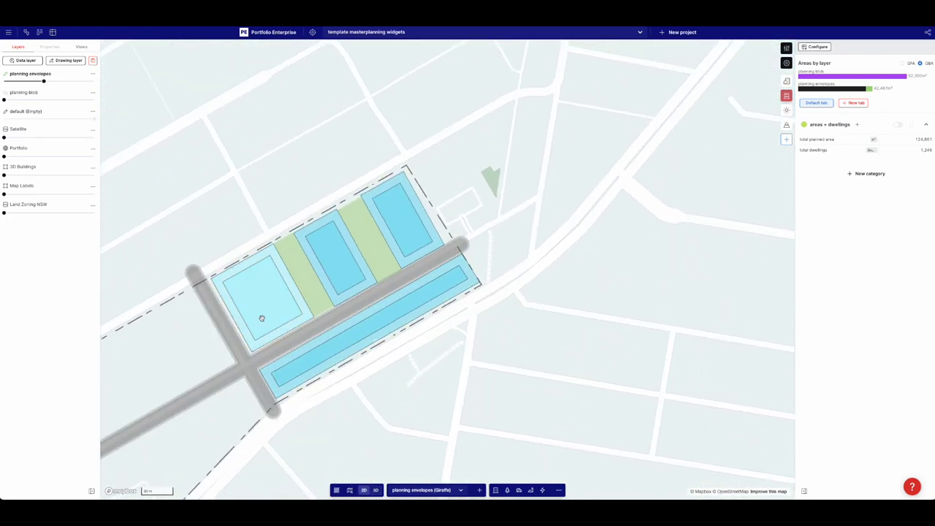
pyautogui.scroll(1, 233, 289)
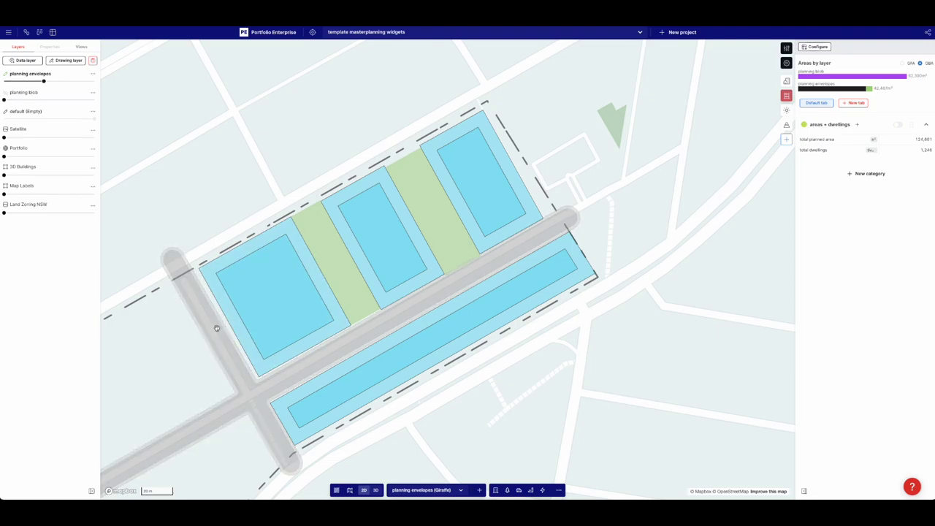
pyautogui.click(230, 295)
pyautogui.moveTo(198, 268); pyautogui.dragTo(194, 270)
pyautogui.moveTo(259, 378); pyautogui.dragTo(257, 380)
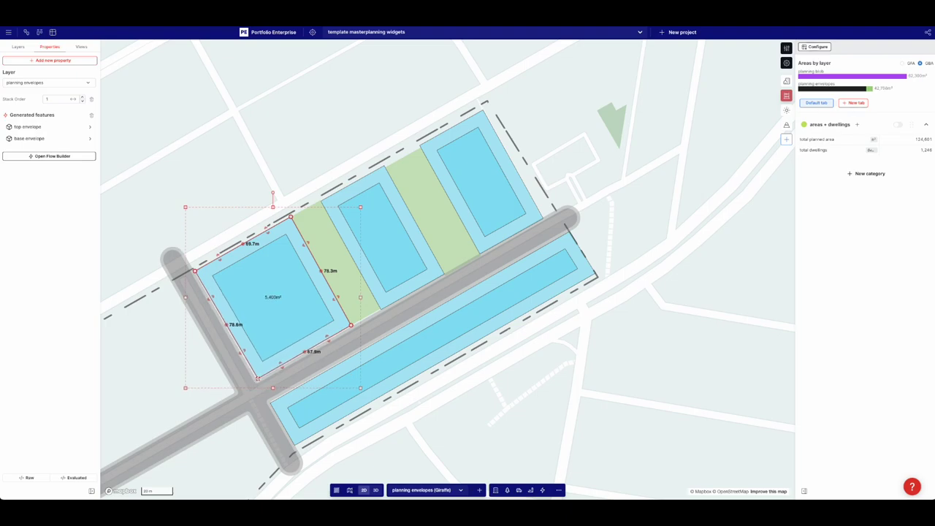
pyautogui.moveTo(350, 324); pyautogui.dragTo(351, 326)
pyautogui.click(500, 399)
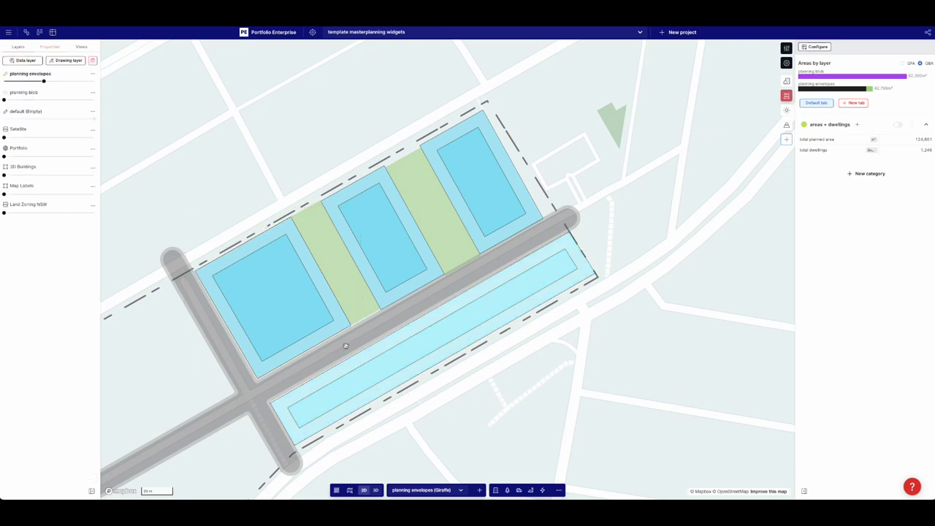
# Step: Copy the northern junction envelope into the empty land west of the cross street, forming one square block and one longer block
pyautogui.moveTo(326, 346); pyautogui.dragTo(326, 342, button='right')
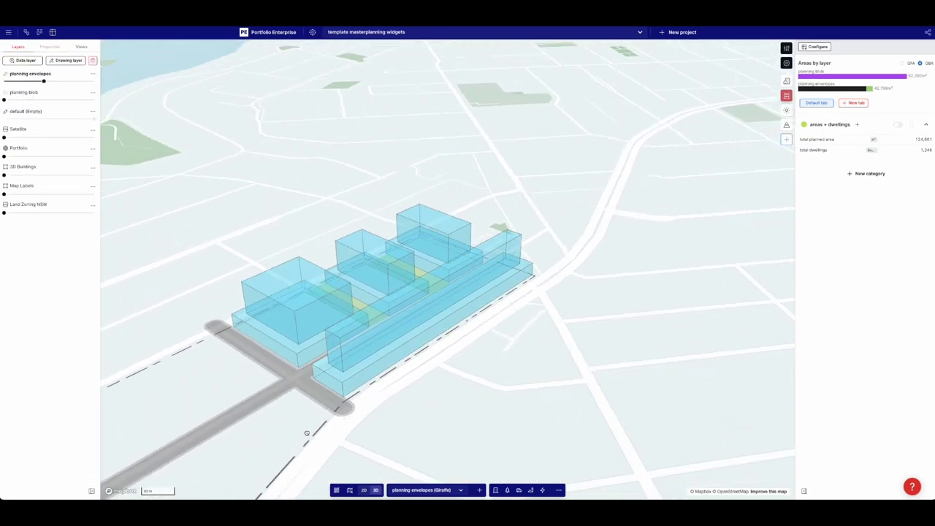
pyautogui.moveTo(5, 98)
pyautogui.mouseDown()
pyautogui.moveTo(36, 99)
pyautogui.moveTo(3, 99)
pyautogui.mouseUp()
pyautogui.moveTo(264, 338); pyautogui.dragTo(275, 334)
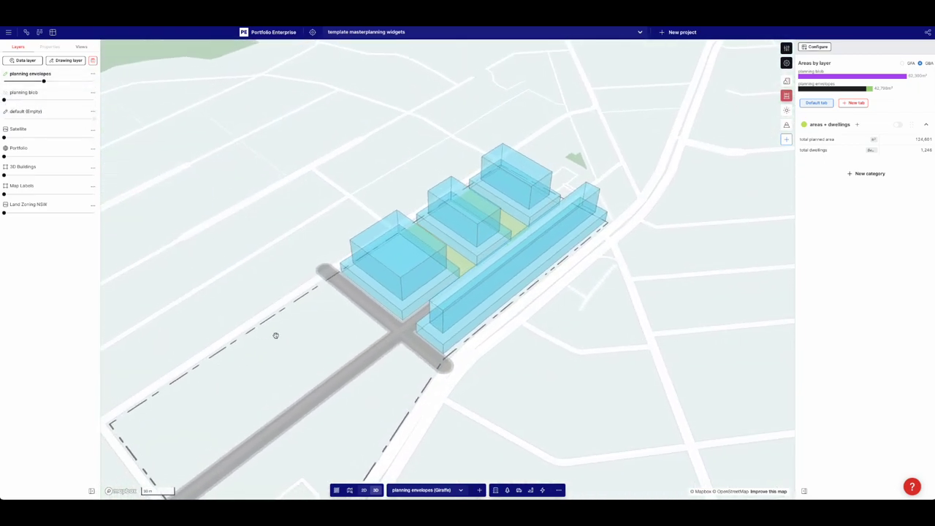
pyautogui.click(410, 283)
pyautogui.keyDown('alt'); pyautogui.moveTo(410, 282); pyautogui.dragTo(187, 448); pyautogui.keyUp('alt')
pyautogui.moveTo(217, 382); pyautogui.dragTo(295, 359)
pyautogui.moveTo(303, 323); pyautogui.dragTo(345, 293)
pyautogui.moveTo(514, 388); pyautogui.dragTo(525, 328)
# Step: Copy the long southern envelope to the southwest block and reshape it to follow the road and the angled site boundary
pyautogui.click(473, 265)
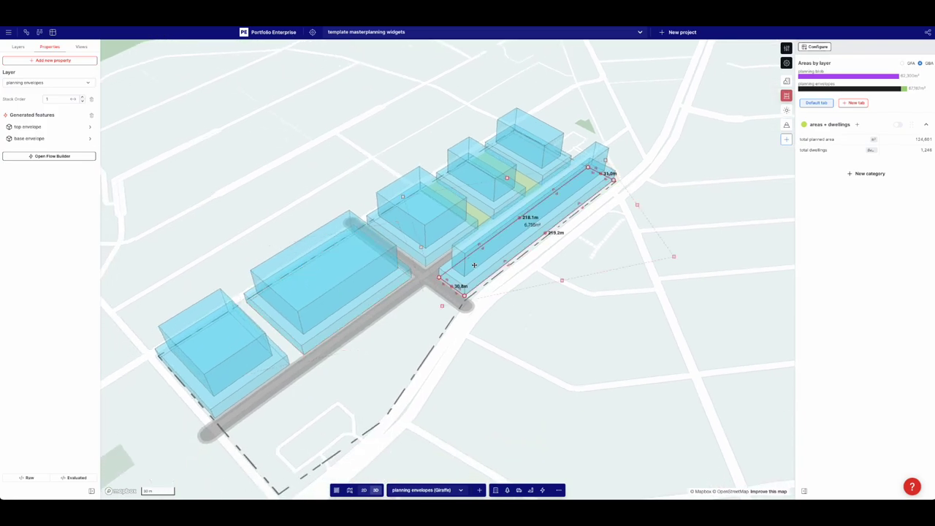
pyautogui.keyDown('alt'); pyautogui.moveTo(473, 265); pyautogui.dragTo(299, 447); pyautogui.keyUp('alt')
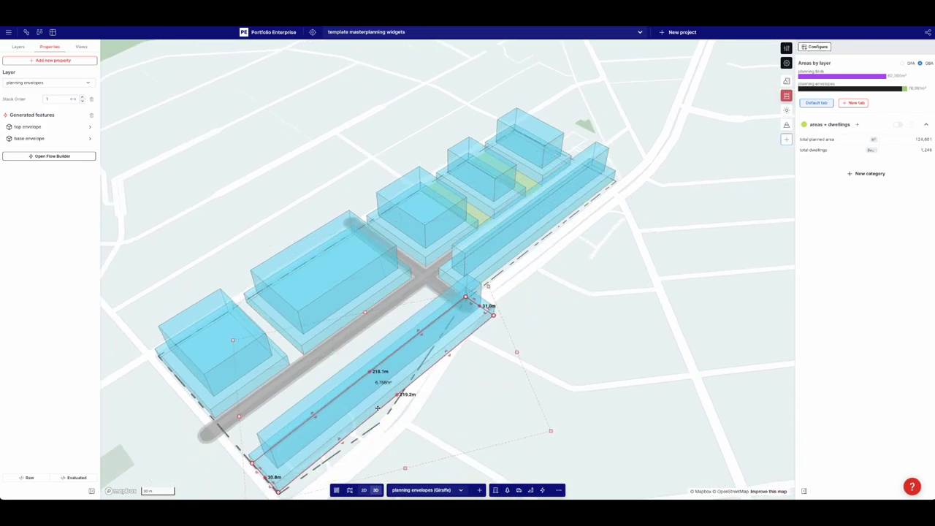
pyautogui.moveTo(398, 395); pyautogui.dragTo(383, 420)
pyautogui.moveTo(494, 316); pyautogui.dragTo(427, 288)
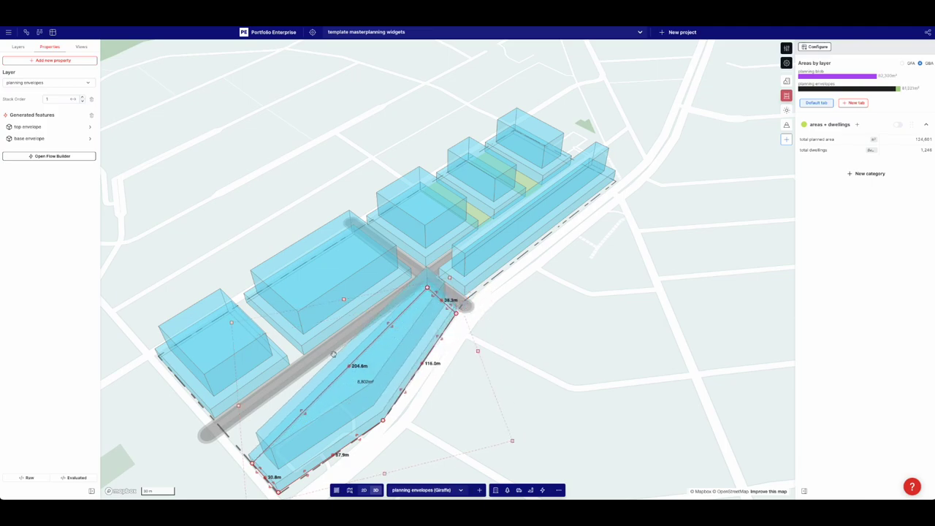
pyautogui.moveTo(253, 461); pyautogui.dragTo(227, 434)
# Step: Rework the southwest envelope's outer edge by replacing its bend point and moving its corners slightly inside the site boundary
pyautogui.moveTo(244, 454); pyautogui.dragTo(293, 390, button='right')
pyautogui.moveTo(474, 369); pyautogui.dragTo(452, 303, button='right')
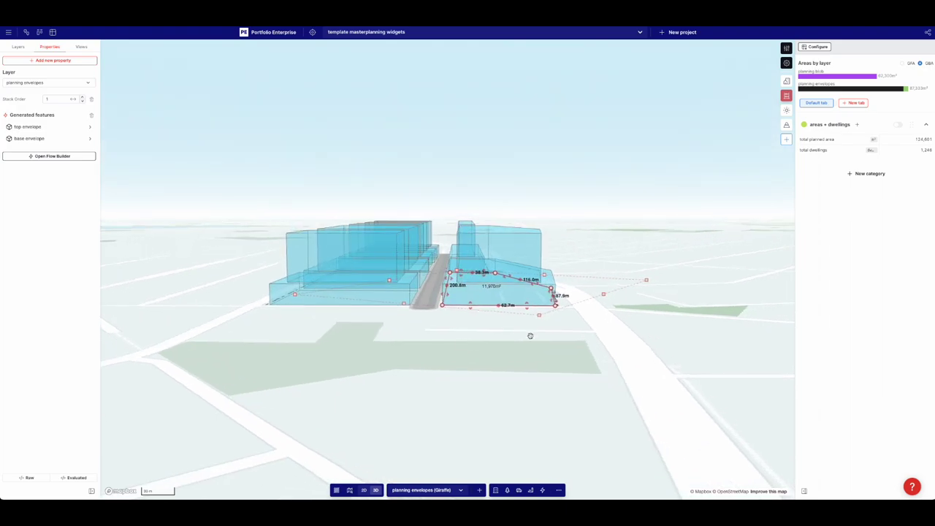
pyautogui.moveTo(530, 335); pyautogui.dragTo(477, 314, button='right')
pyautogui.click(405, 373)
pyautogui.moveTo(506, 274); pyautogui.dragTo(467, 317, button='right')
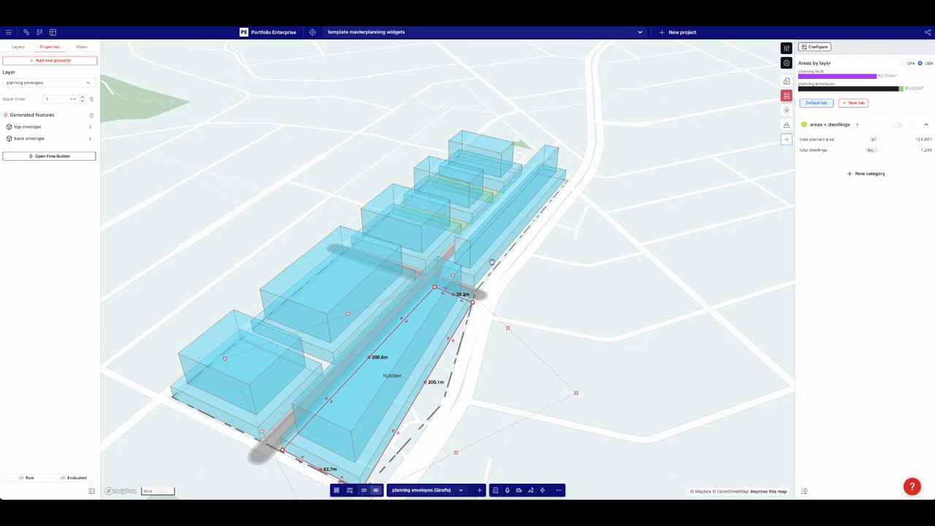
pyautogui.moveTo(431, 374); pyautogui.dragTo(439, 393)
pyautogui.moveTo(471, 301); pyautogui.dragTo(465, 298)
pyautogui.moveTo(484, 398); pyautogui.dragTo(494, 369)
pyautogui.moveTo(376, 452); pyautogui.dragTo(372, 450)
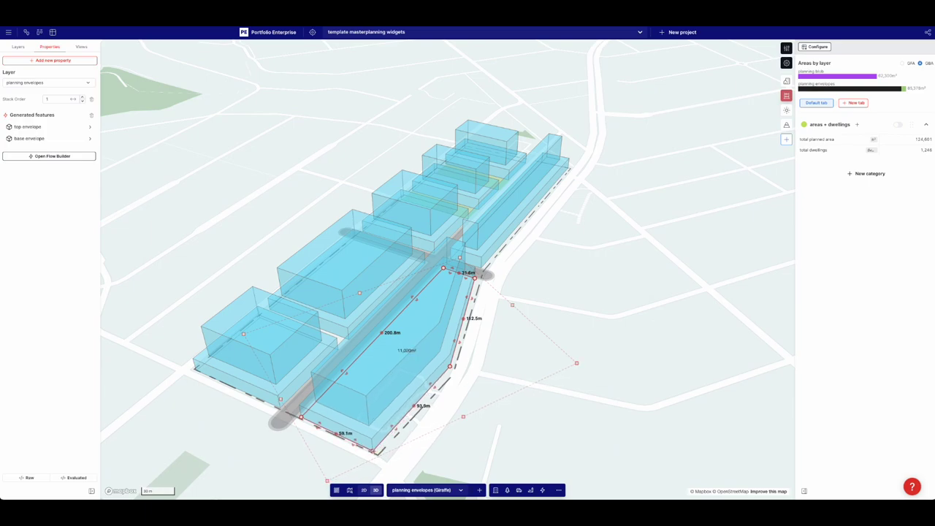
pyautogui.click(556, 230)
# Step: Examine the complete envelope layout in plan and 3D, and the base envelope properties of the long southern block
pyautogui.moveTo(487, 387); pyautogui.dragTo(480, 368)
pyautogui.press('2')
pyautogui.scroll(-2, 495, 353)
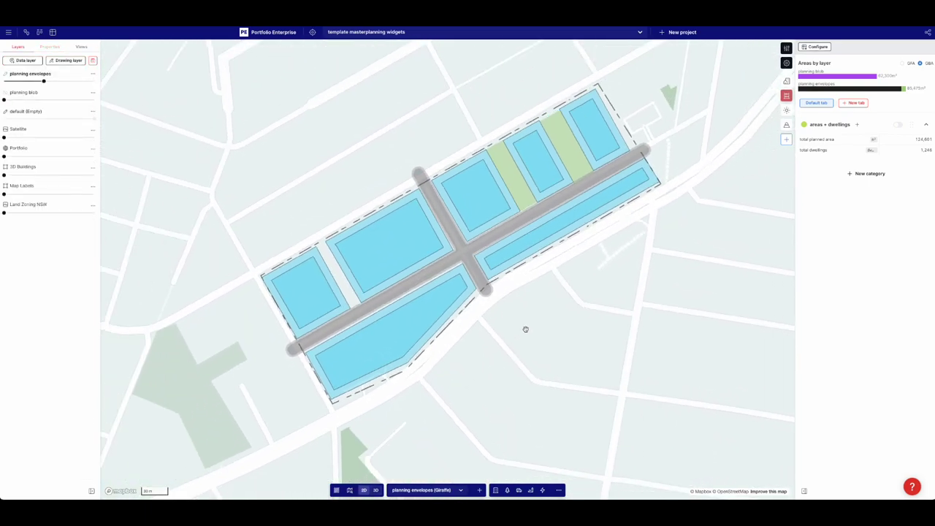
pyautogui.press('3')
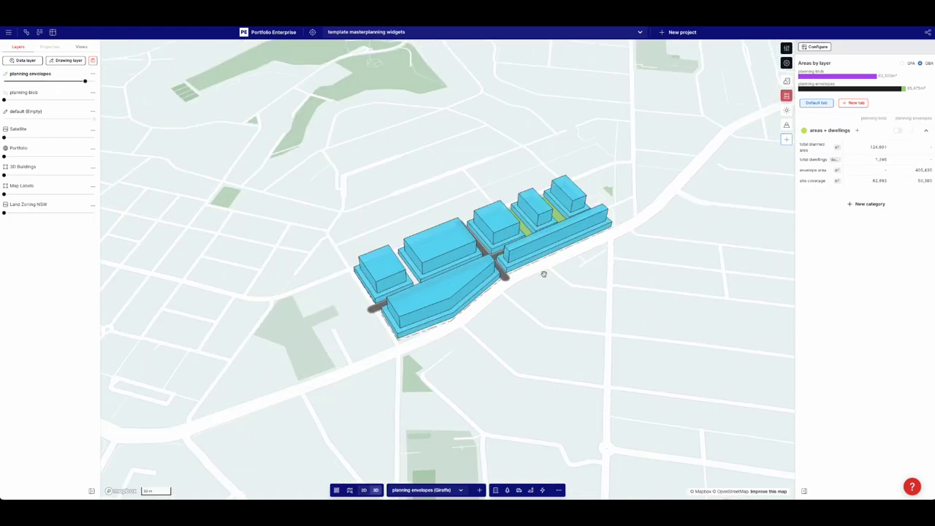
pyautogui.scroll(5, 539, 274)
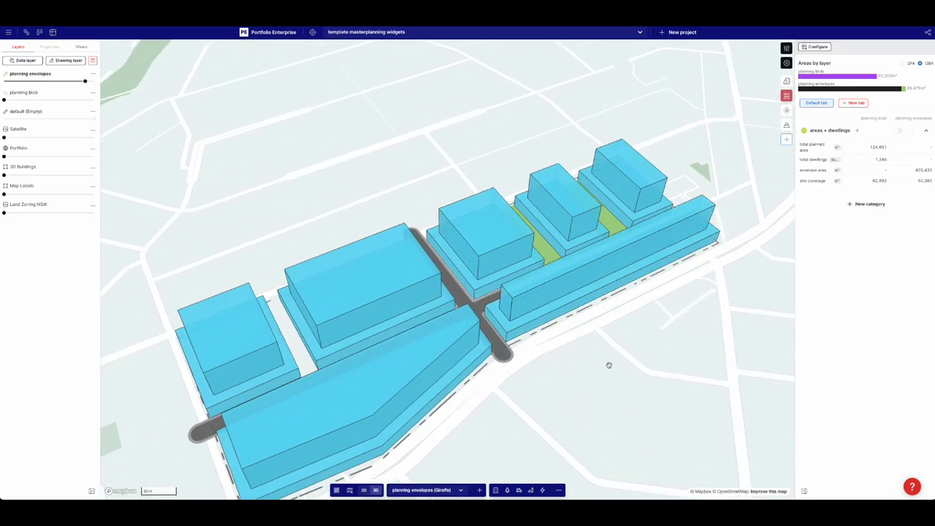
pyautogui.click(482, 309)
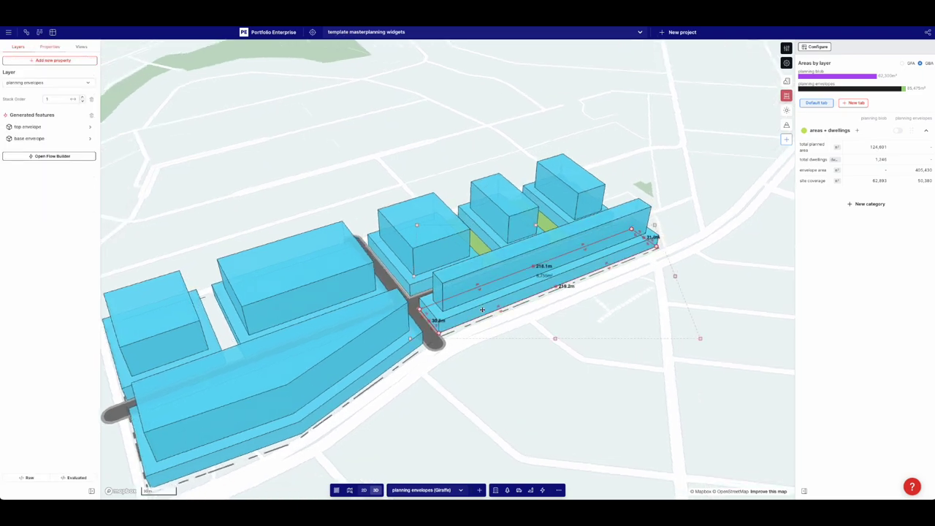
pyautogui.click(47, 138)
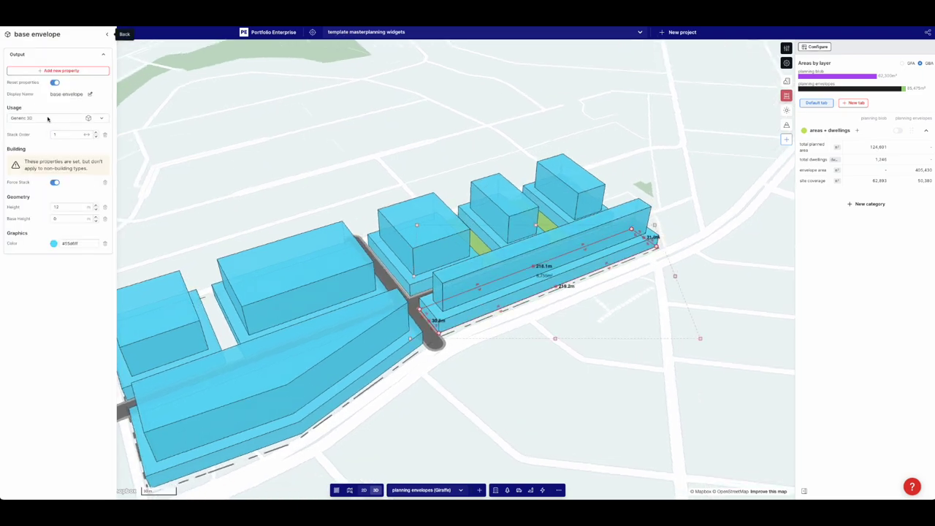
pyautogui.click(414, 124)
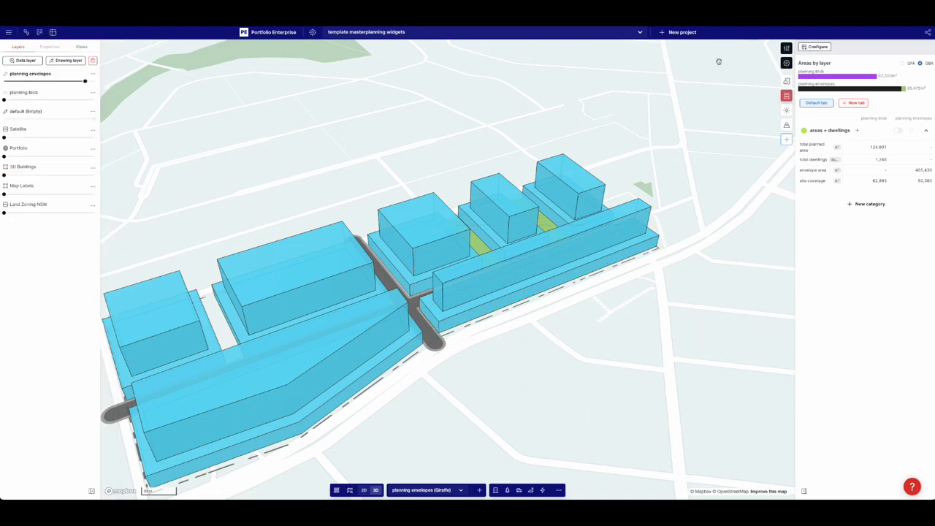
# Step: Create a new usage named Envelope by cloning the Commercial usage
pyautogui.click(787, 48)
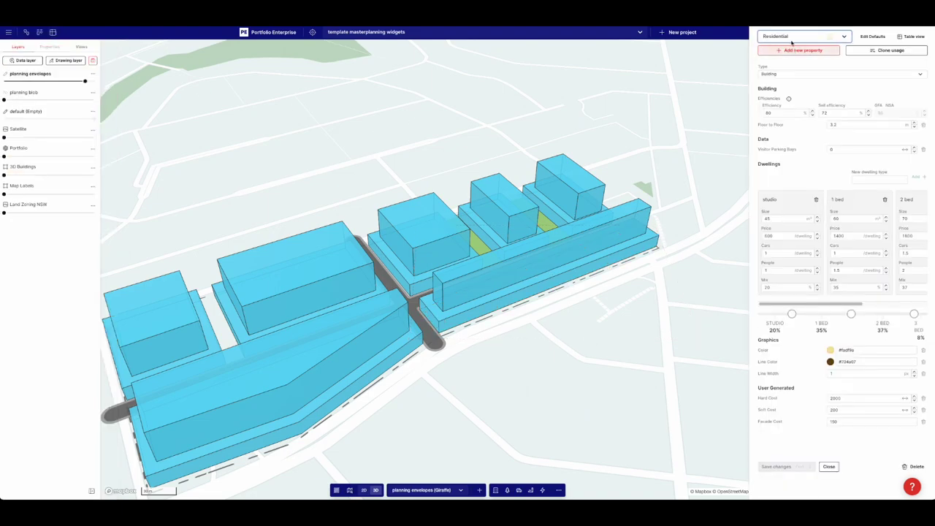
pyautogui.click(790, 39)
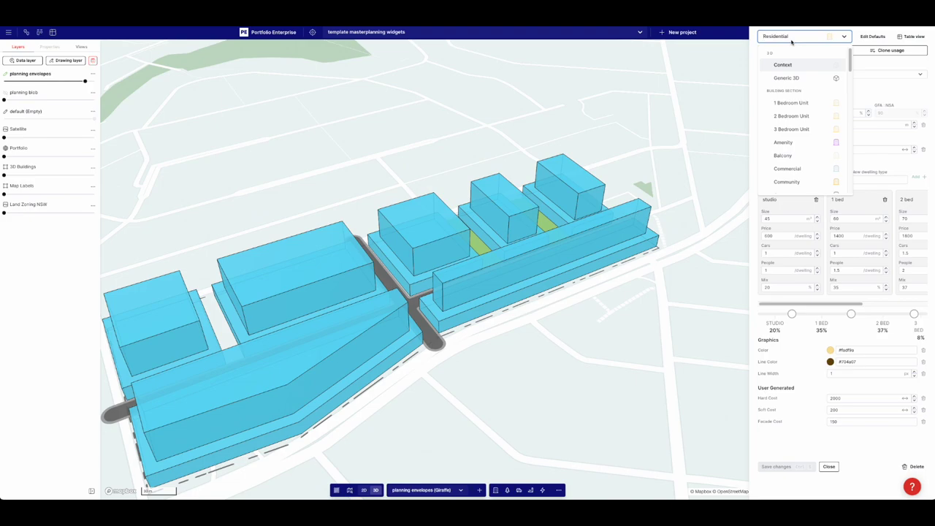
pyautogui.click(791, 41)
pyautogui.click(802, 40)
pyautogui.click(786, 168)
pyautogui.click(884, 50)
pyautogui.write('Emer')
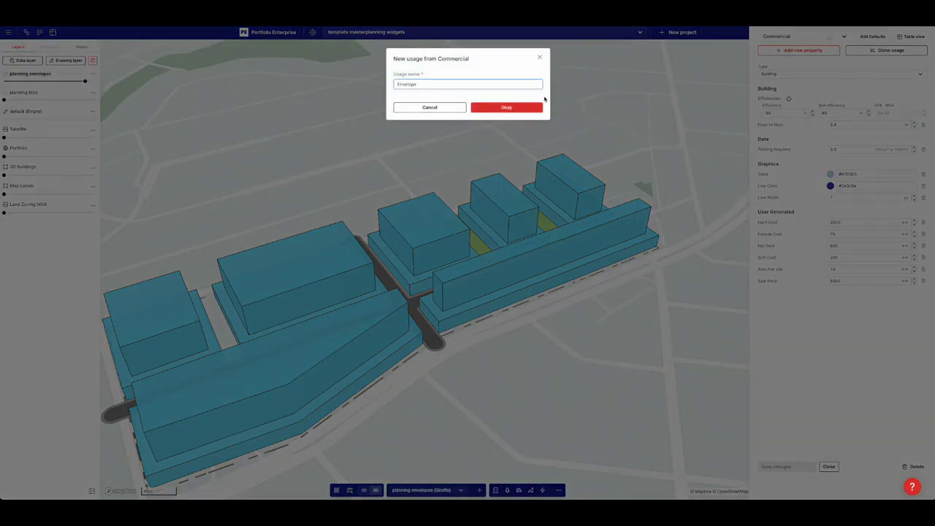
pyautogui.click(520, 108)
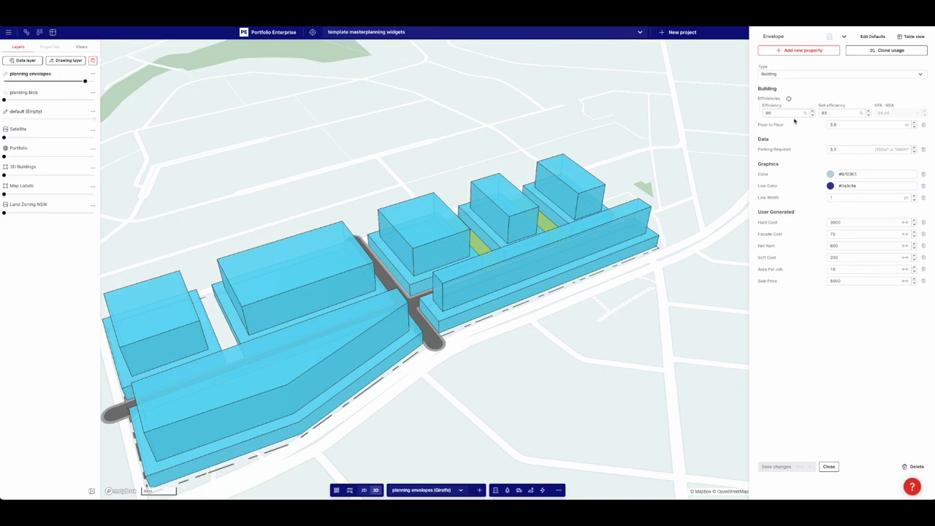
# Step: Give the Envelope usage a light blue fill colour and a grey line colour, and save the changes
pyautogui.click(828, 175)
pyautogui.moveTo(810, 202); pyautogui.dragTo(791, 206)
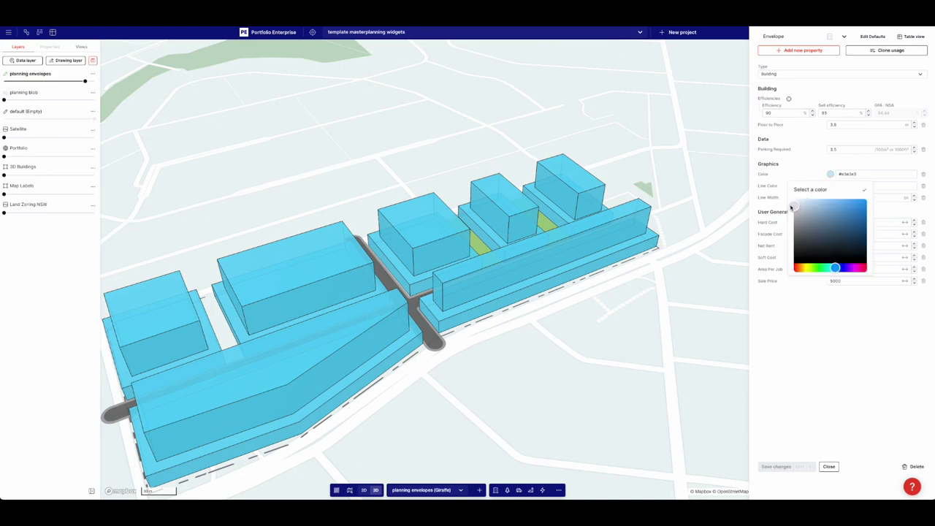
pyautogui.click(802, 171)
pyautogui.click(830, 186)
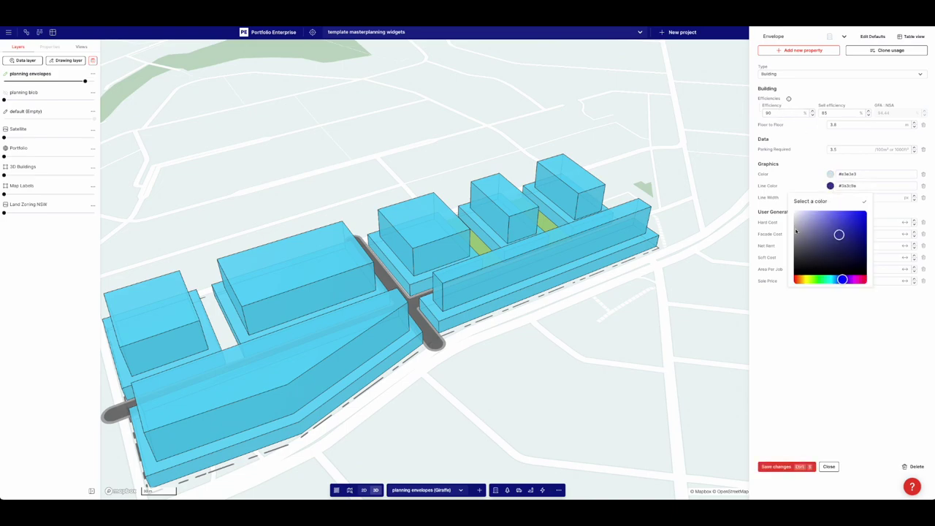
pyautogui.moveTo(796, 231); pyautogui.dragTo(793, 232)
pyautogui.click(829, 174)
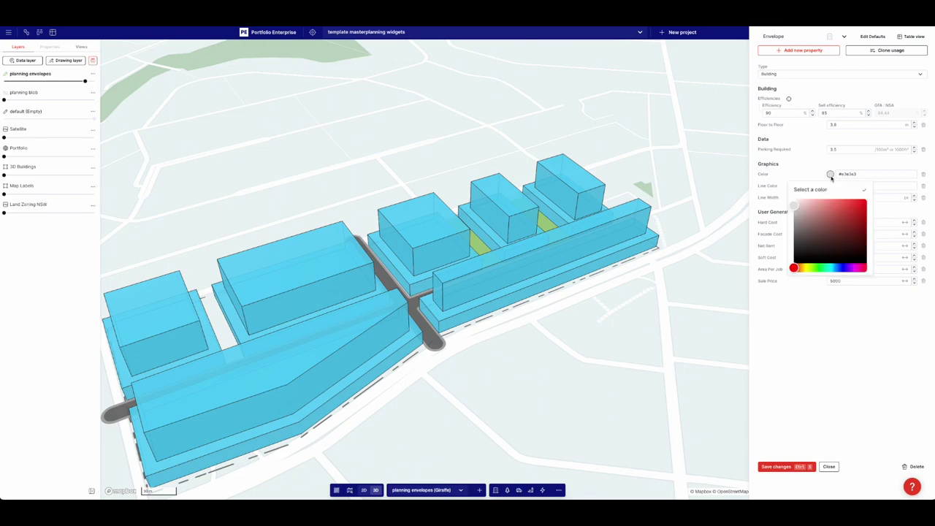
pyautogui.click(833, 268)
pyautogui.click(832, 205)
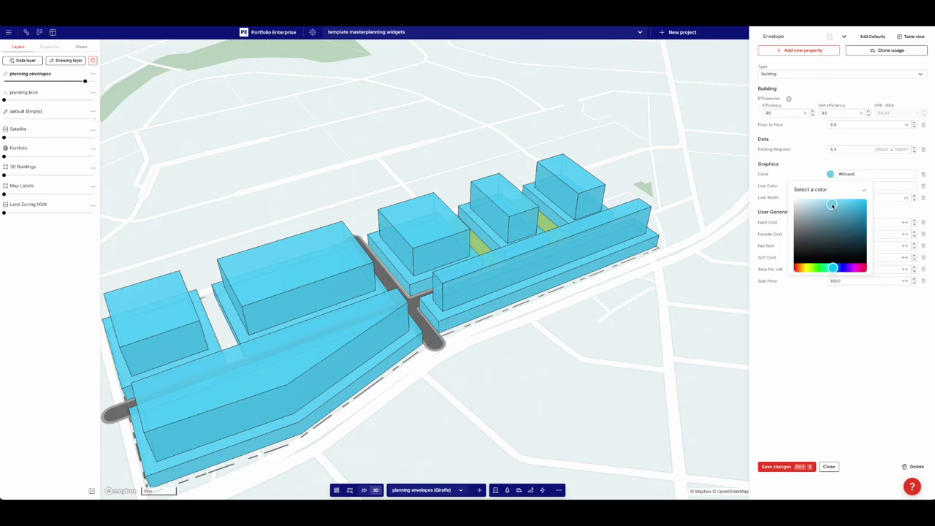
pyautogui.click(805, 157)
pyautogui.click(788, 468)
pyautogui.click(789, 469)
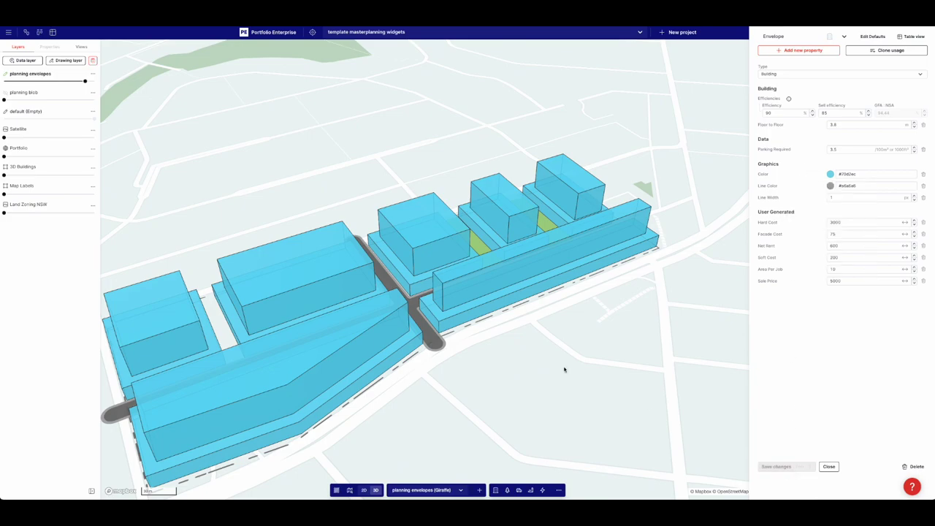
# Step: Assign the Envelope usage to the long southeast block's base envelope and remove its height, base height and colour overrides
pyautogui.click(502, 337)
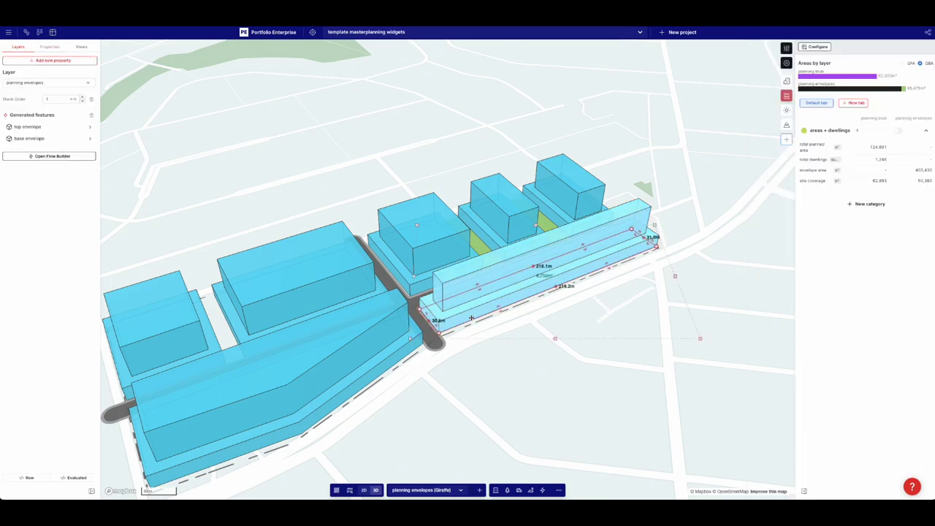
pyautogui.click(29, 138)
pyautogui.click(32, 119)
pyautogui.write('e')
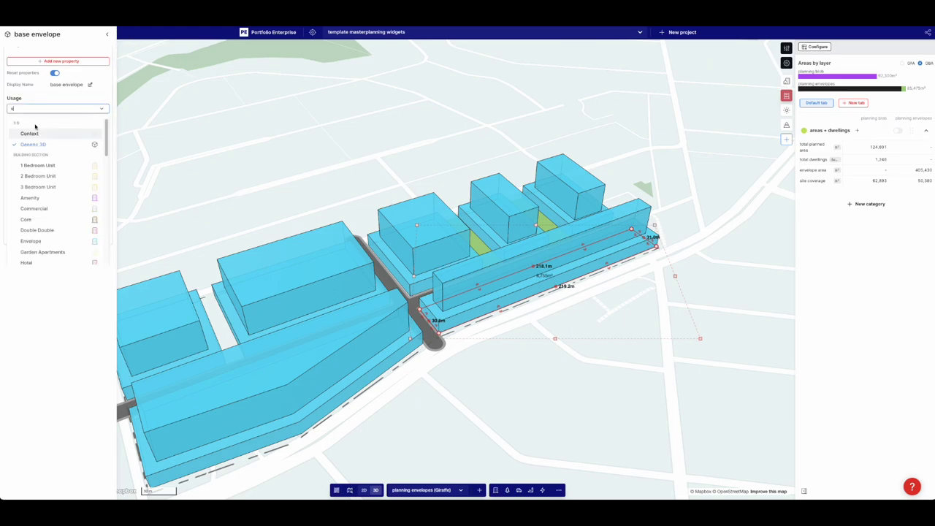
pyautogui.write('nv')
pyautogui.click(31, 143)
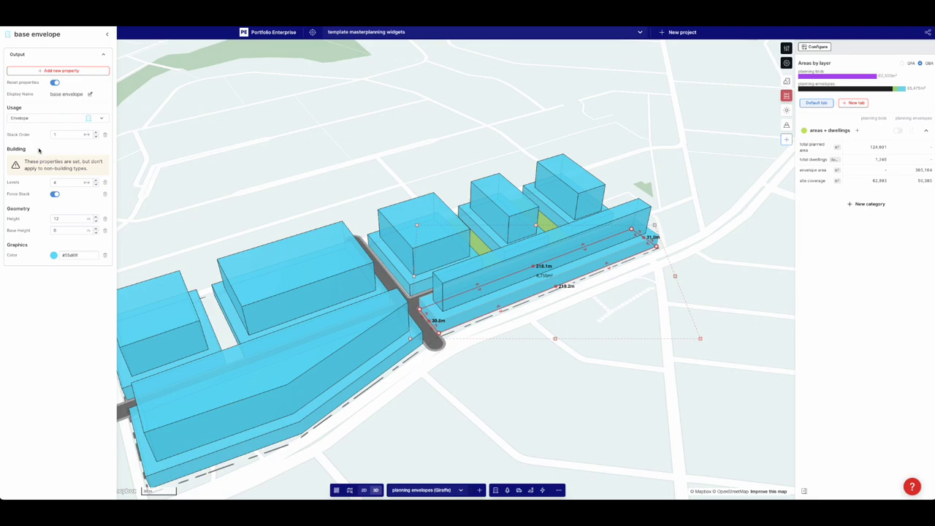
pyautogui.click(105, 219)
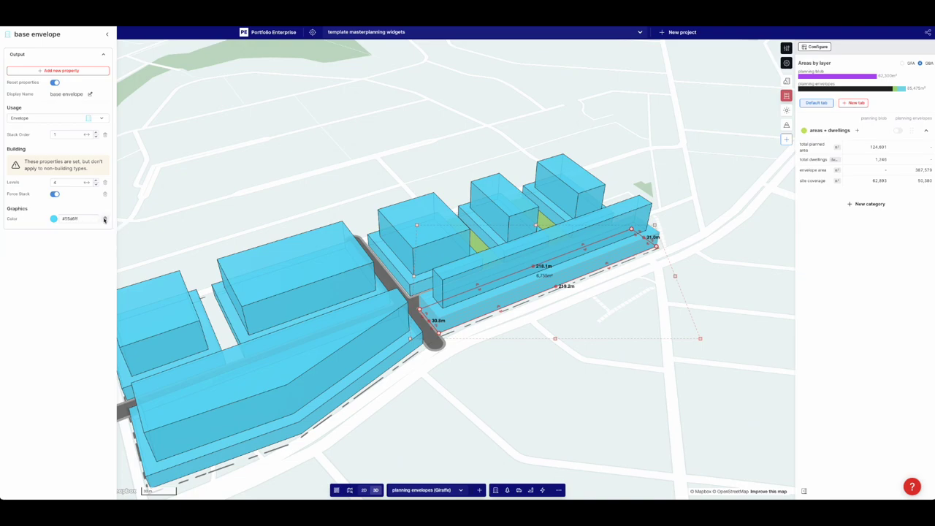
pyautogui.click(105, 219)
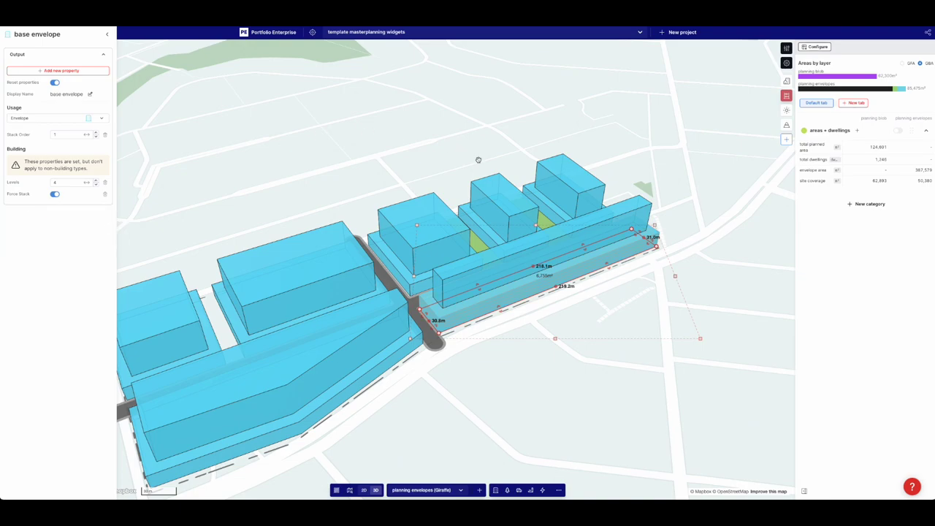
# Step: Open the properties of the Envelope usage for editing
pyautogui.click(786, 48)
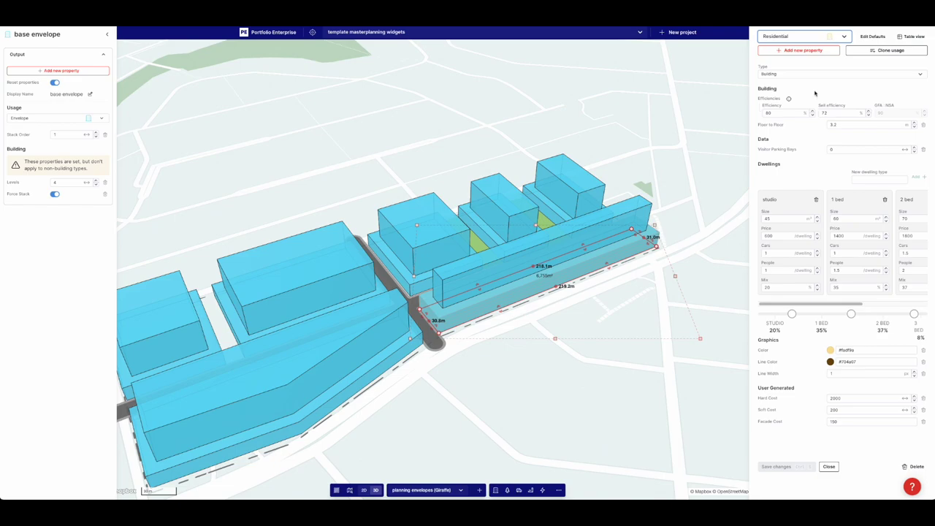
pyautogui.click(798, 36)
pyautogui.write('en')
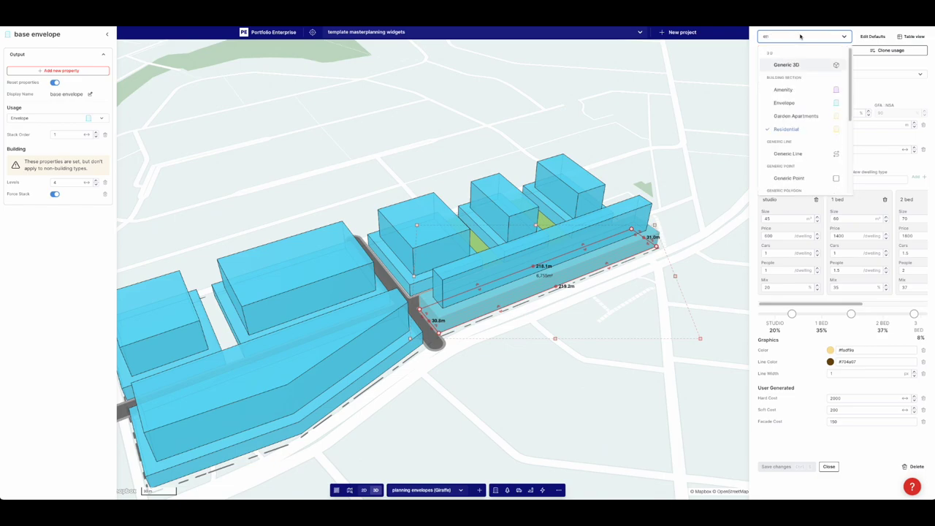
pyautogui.write('v')
pyautogui.click(797, 68)
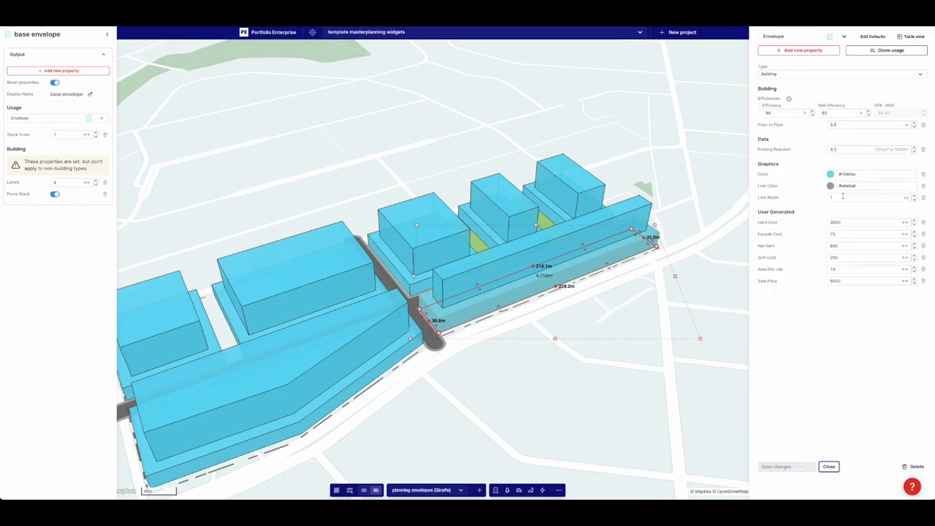
# Step: Set the Envelope usage's line colour to dark blue and save the changes
pyautogui.click(830, 186)
pyautogui.click(841, 280)
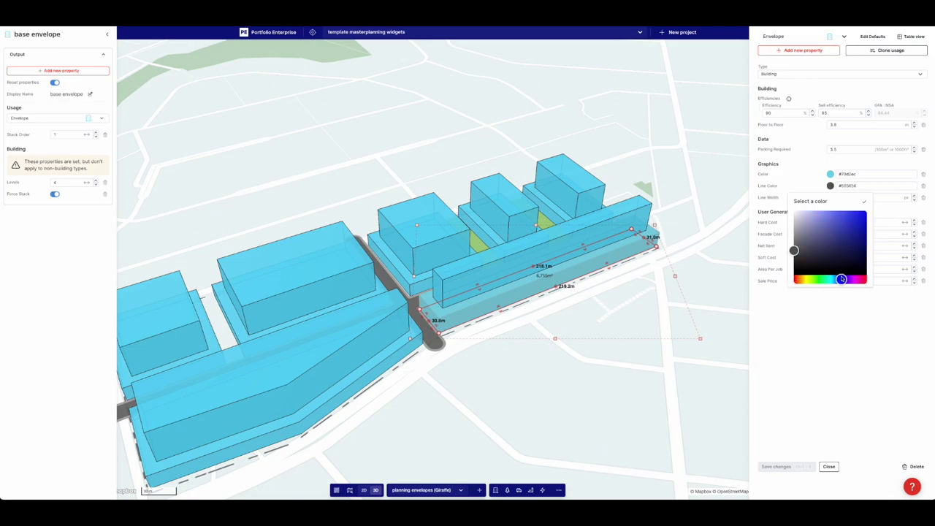
pyautogui.click(861, 241)
pyautogui.click(847, 325)
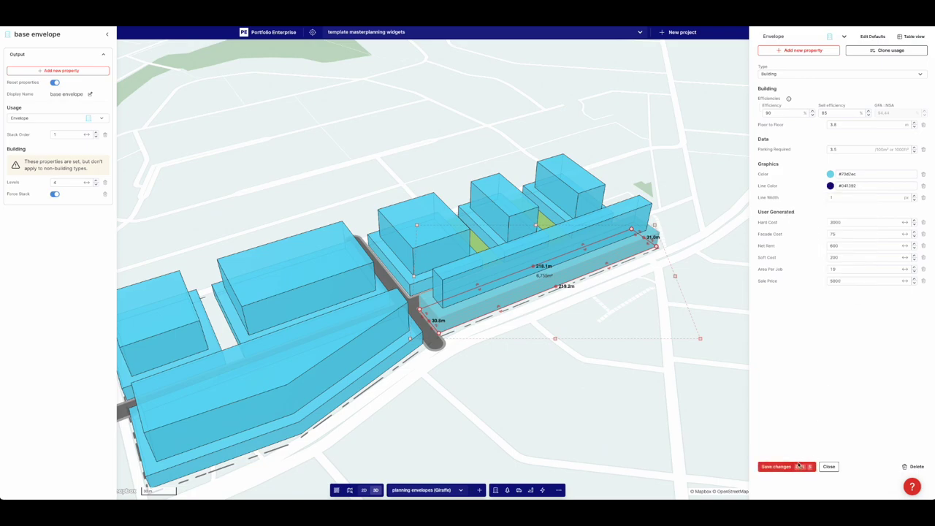
pyautogui.click(799, 465)
# Step: Lighten the Envelope usage's fill colour, change its line colour to white, and save the changes
pyautogui.click(829, 174)
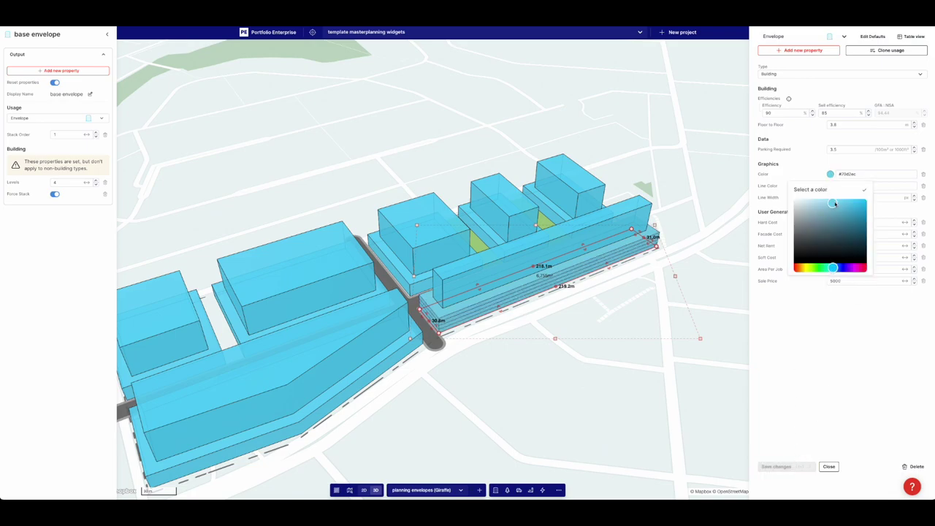
pyautogui.moveTo(835, 204); pyautogui.dragTo(823, 199)
pyautogui.click(829, 185)
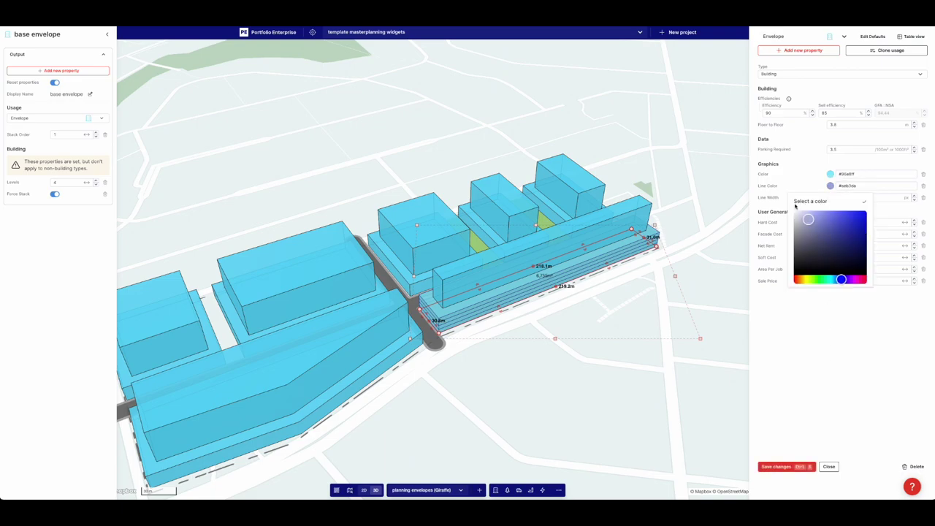
pyautogui.click(790, 205)
pyautogui.press('Escape')
pyautogui.click(779, 465)
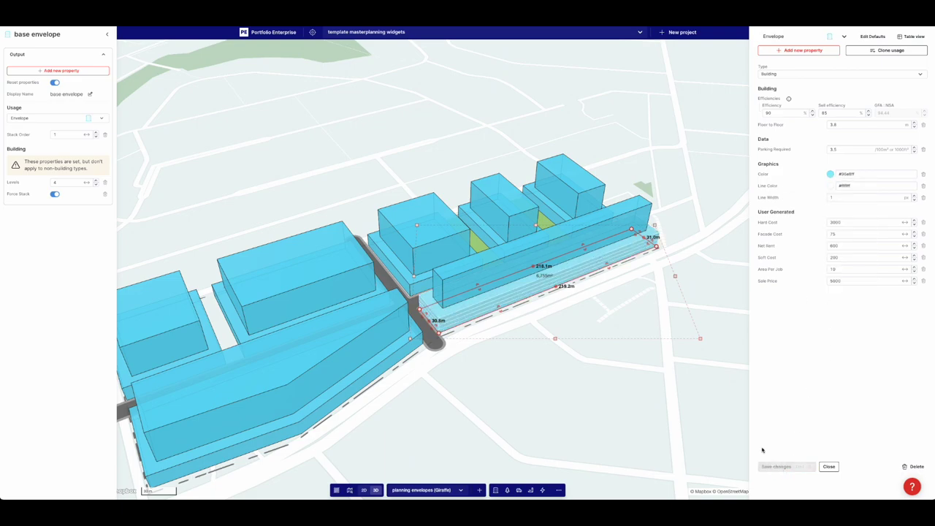
# Step: Make the Envelope usage's light blue fill slightly more saturated and save the changes
pyautogui.click(830, 174)
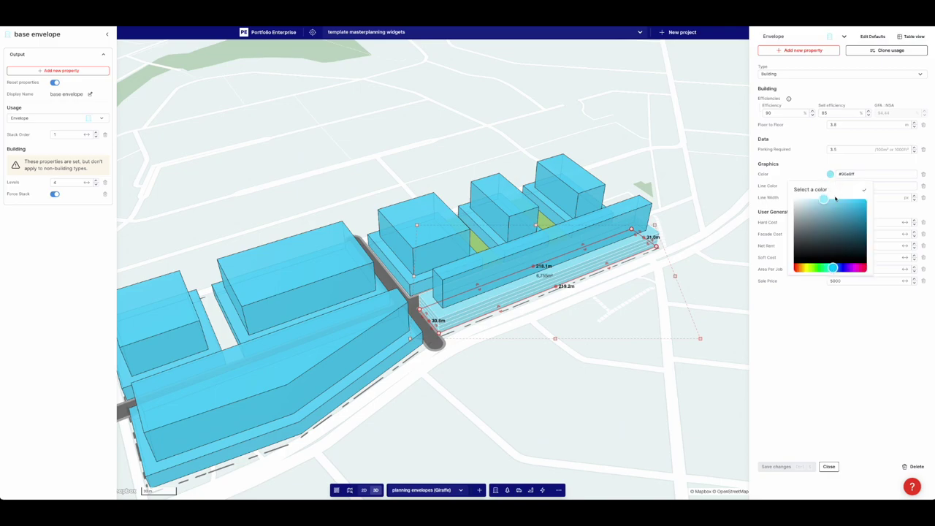
pyautogui.click(838, 199)
pyautogui.click(825, 325)
pyautogui.click(789, 466)
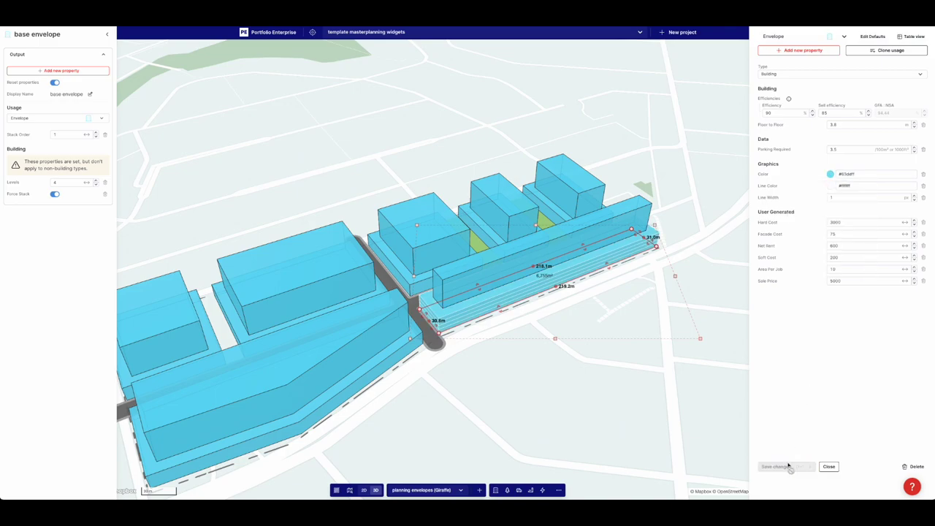
# Step: Assign the Envelope usage to the long southeast block's top envelope and remove its colour and height overrides
pyautogui.click(620, 363)
pyautogui.moveTo(534, 338); pyautogui.dragTo(371, 289, button='right')
pyautogui.scroll(3, 476, 335)
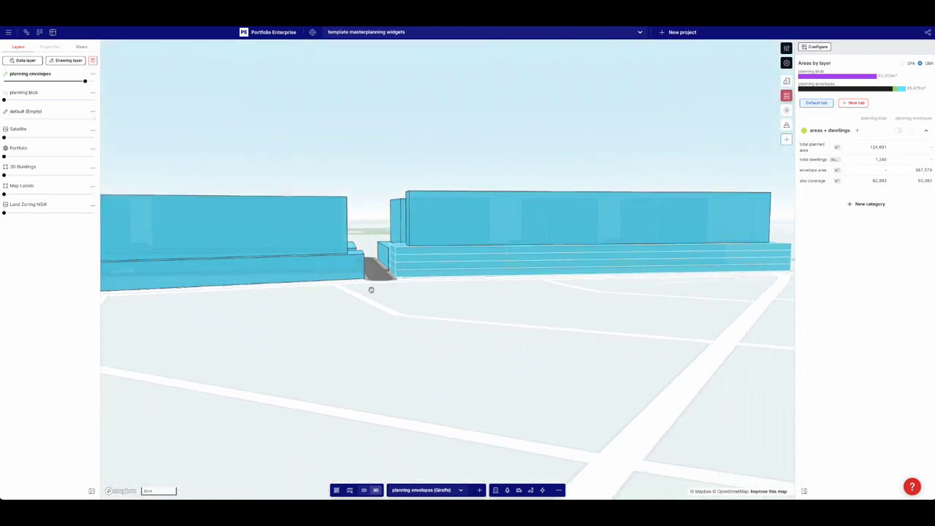
pyautogui.click(402, 259)
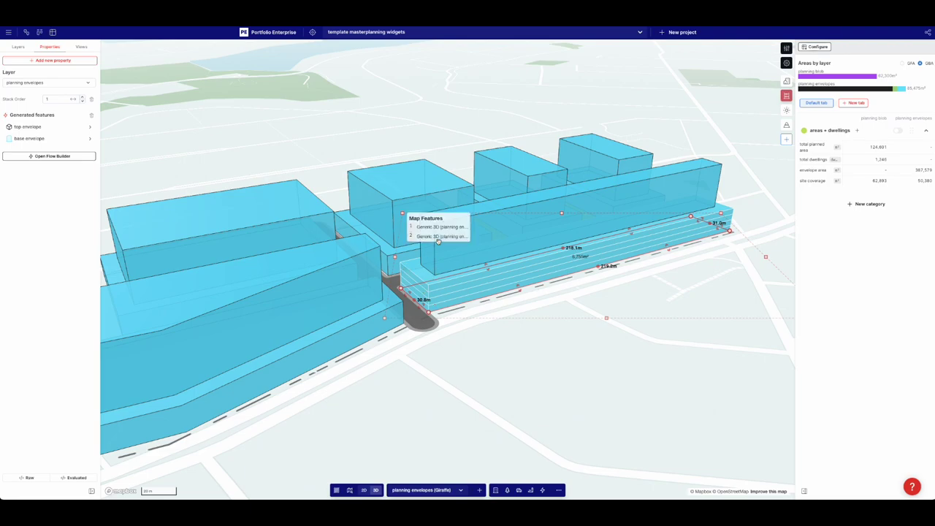
pyautogui.click(26, 127)
pyautogui.click(58, 137)
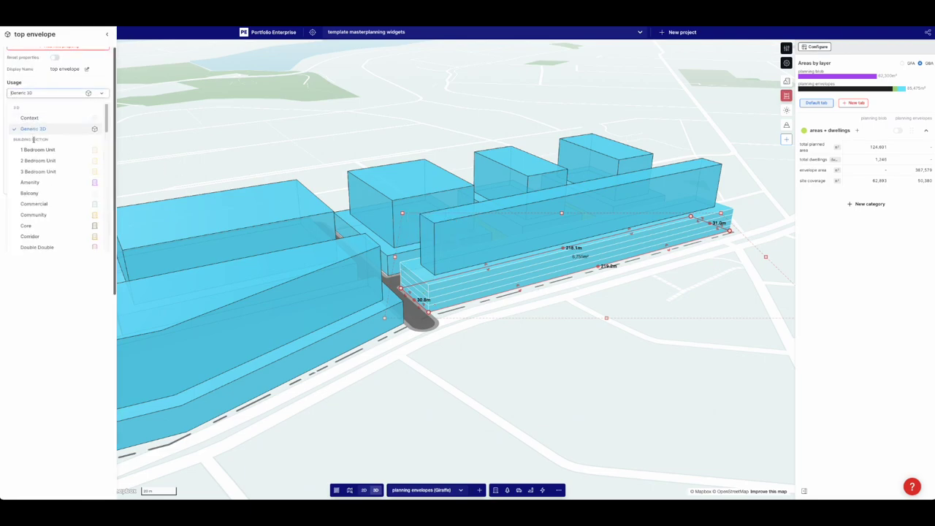
pyautogui.write('env')
pyautogui.click(31, 162)
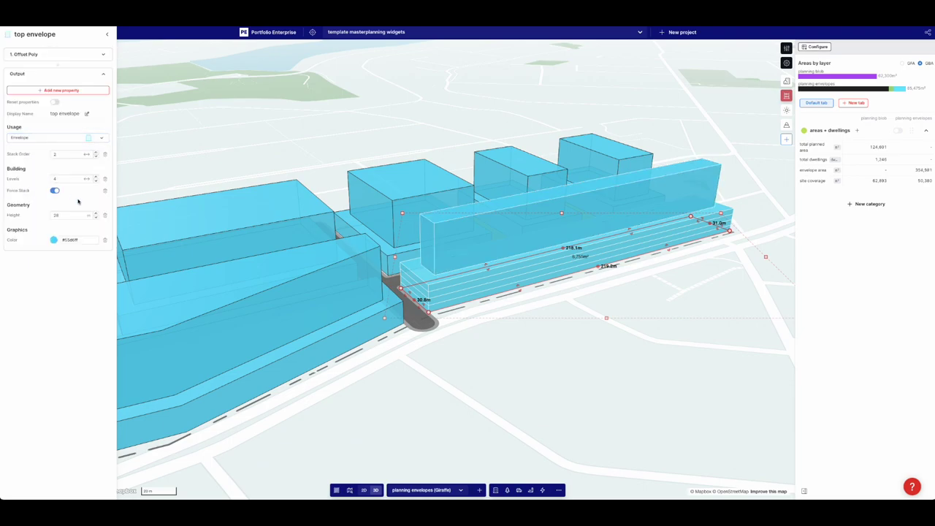
pyautogui.click(105, 241)
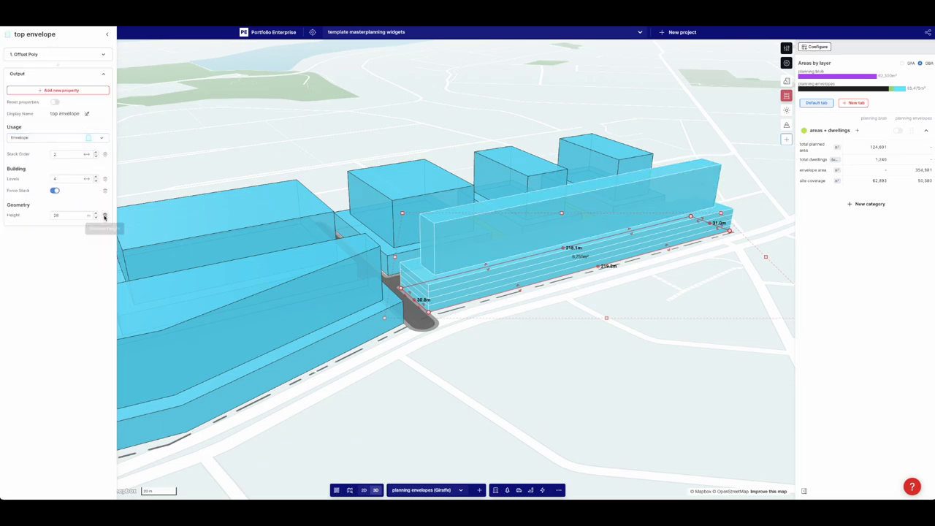
pyautogui.click(104, 217)
# Step: Set the top envelope of the long southeast block to 7 levels
pyautogui.click(95, 176)
pyautogui.click(96, 177)
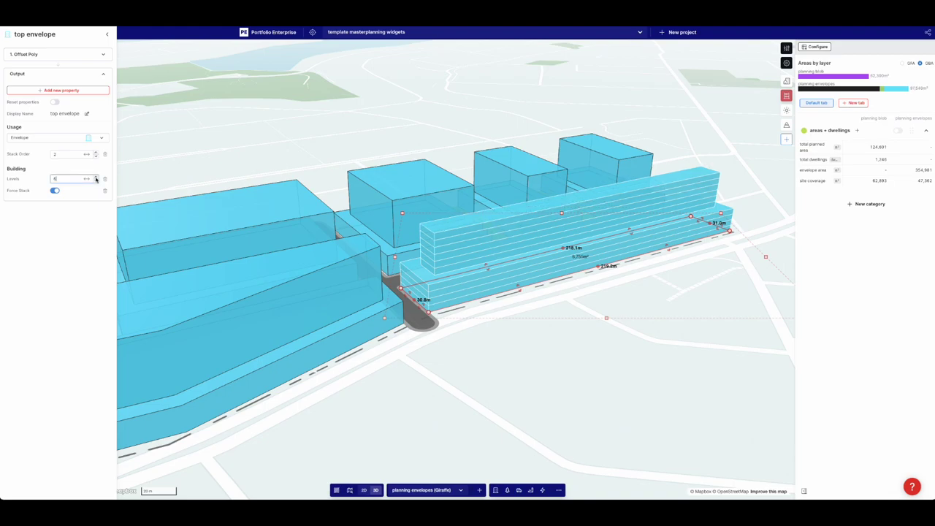
pyautogui.click(95, 179)
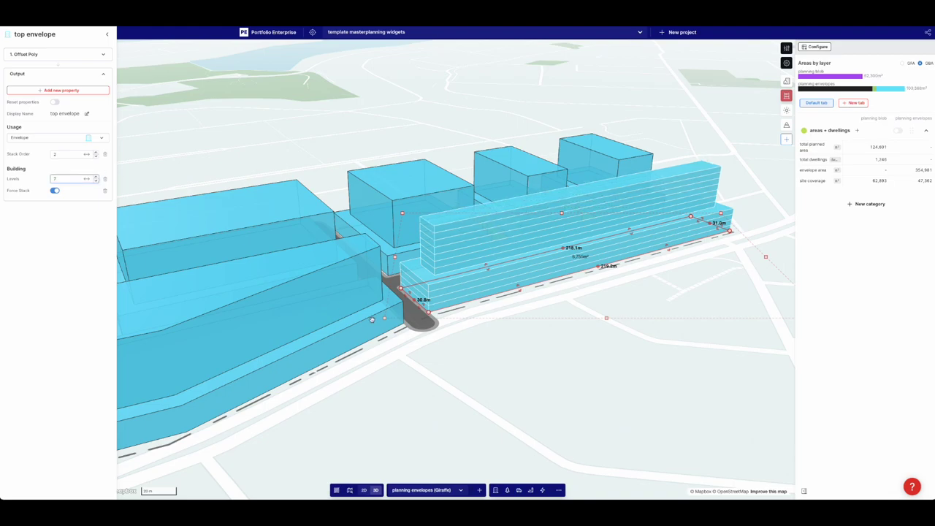
# Step: Examine the long southeast block's stacked floor levels in 3D from several angles, close up and against the neighbouring envelopes
pyautogui.moveTo(387, 363); pyautogui.dragTo(319, 329, button='right')
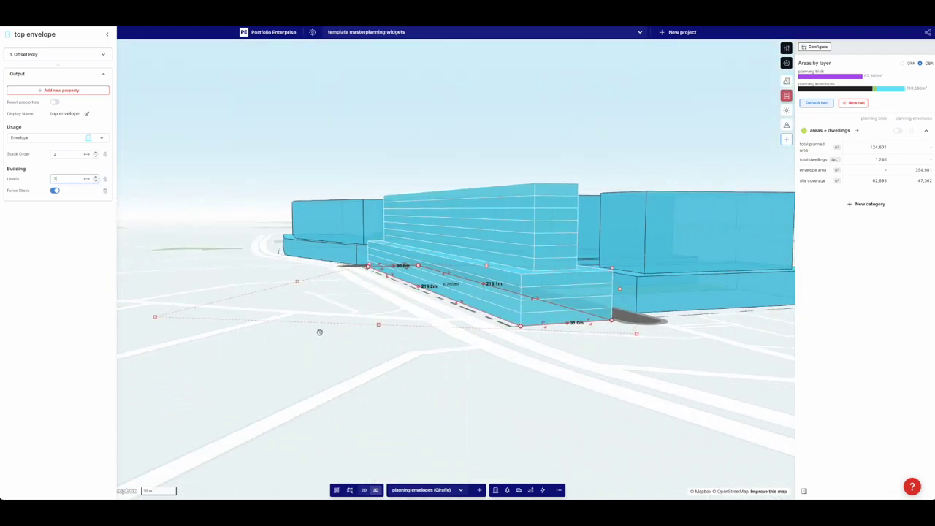
pyautogui.scroll(2, 216, 288)
pyautogui.moveTo(217, 288); pyautogui.dragTo(250, 291, button='right')
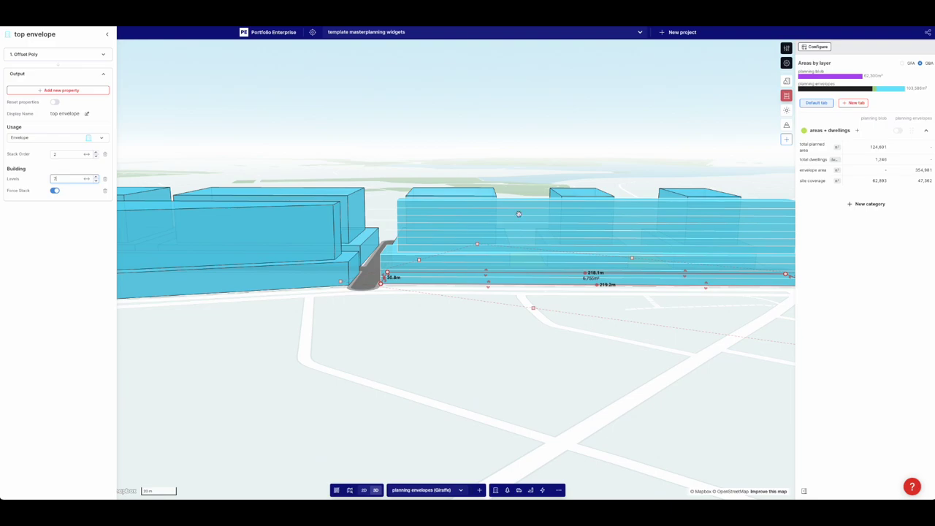
pyautogui.moveTo(433, 330); pyautogui.dragTo(457, 328, button='right')
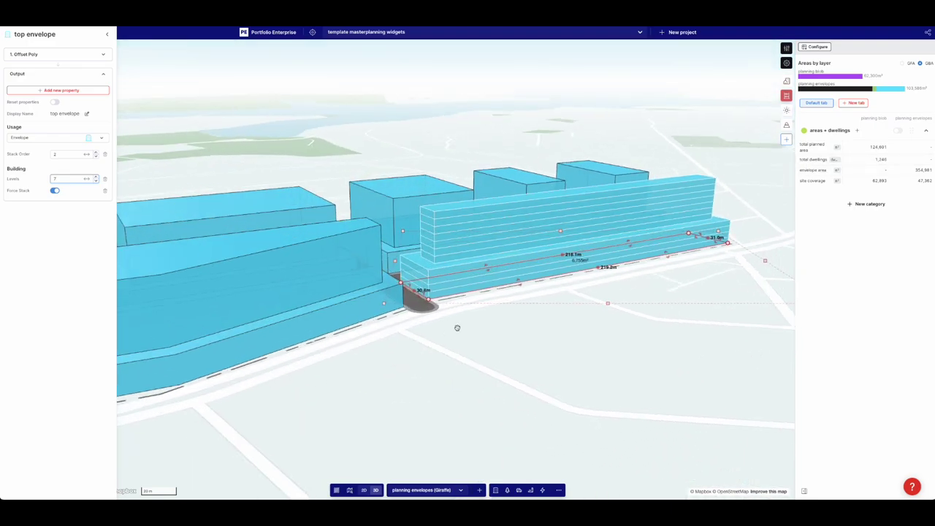
pyautogui.scroll(3, 459, 325)
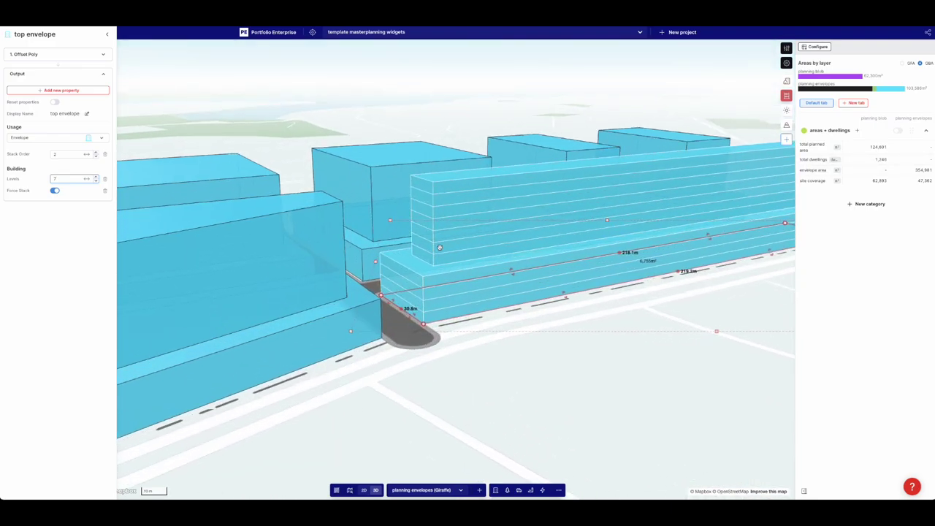
pyautogui.scroll(-3, 442, 262)
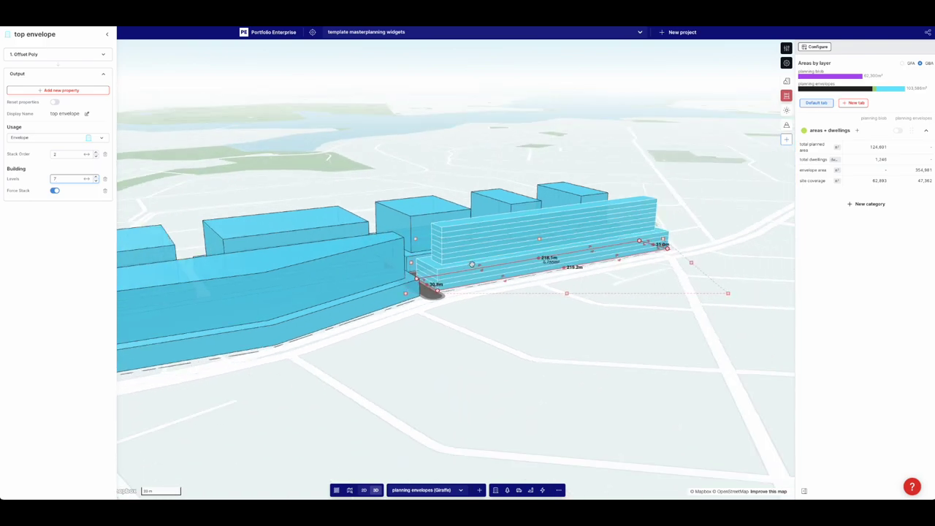
pyautogui.moveTo(546, 297); pyautogui.dragTo(569, 312, button='right')
pyautogui.click(522, 293)
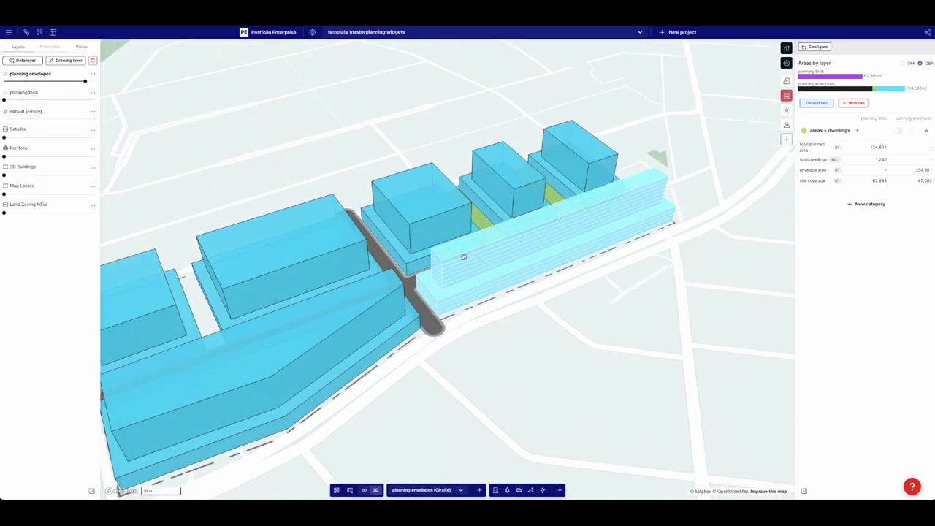
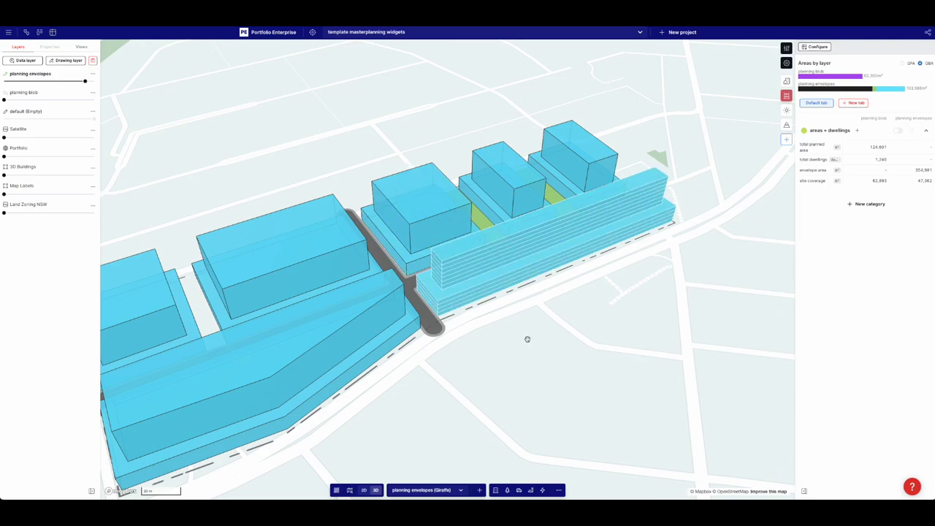
pyautogui.scroll(5, 471, 314)
pyautogui.moveTo(478, 317); pyautogui.dragTo(511, 269, button='right')
pyautogui.scroll(-5, 430, 213)
pyautogui.moveTo(528, 206); pyautogui.dragTo(487, 251)
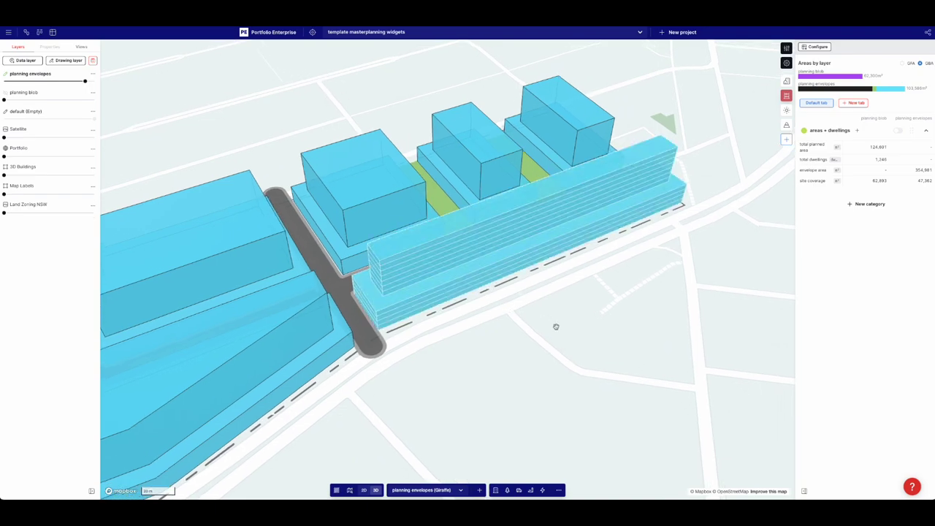
# Step: Delete the three old envelopes north of the eastern road
pyautogui.moveTo(555, 326); pyautogui.dragTo(530, 340)
pyautogui.scroll(-2, 531, 340)
pyautogui.click(407, 241)
pyautogui.keyDown('shift'); pyautogui.click(479, 204); pyautogui.keyUp('shift')
pyautogui.keyDown('shift'); pyautogui.click(561, 175); pyautogui.keyUp('shift')
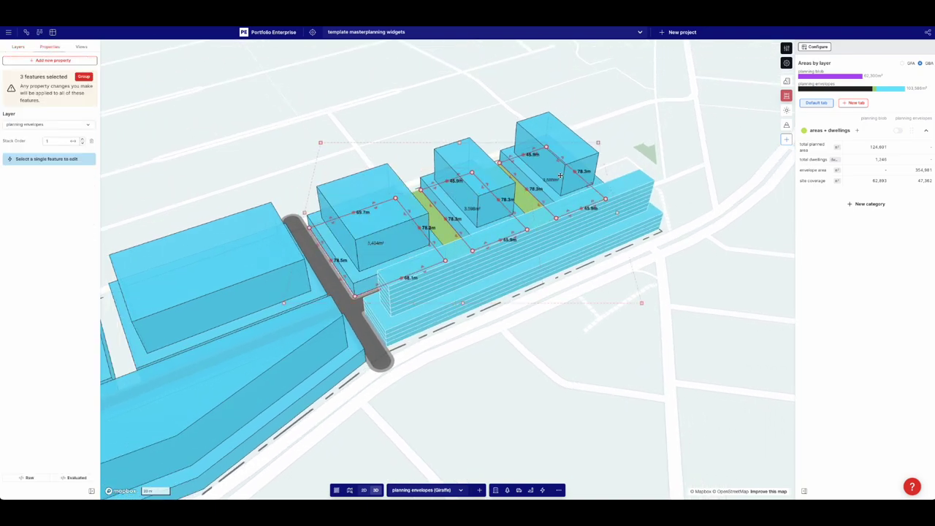
pyautogui.press('Delete')
# Step: In plan, copy the long southeast envelope north across the road and reshape it to fill the plot west of the green strips
pyautogui.press('2')
pyautogui.click(469, 299)
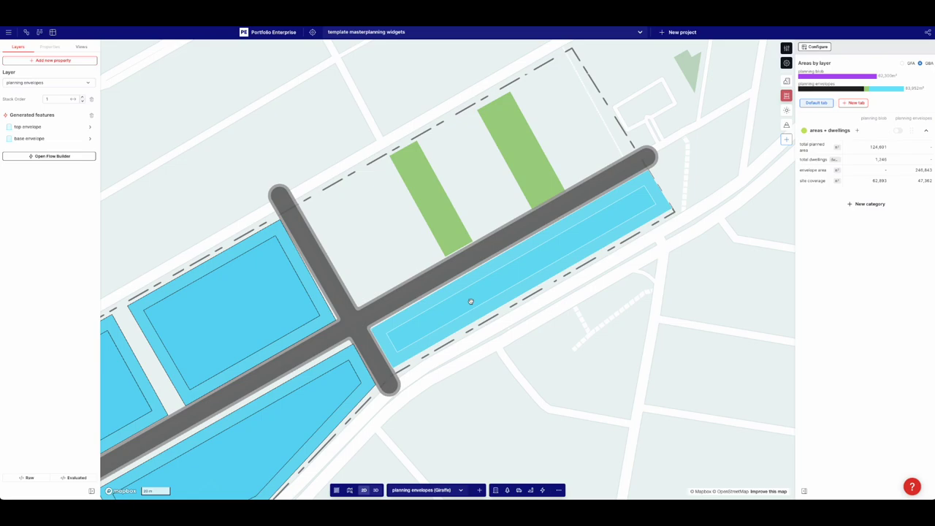
pyautogui.moveTo(451, 316); pyautogui.dragTo(532, 173)
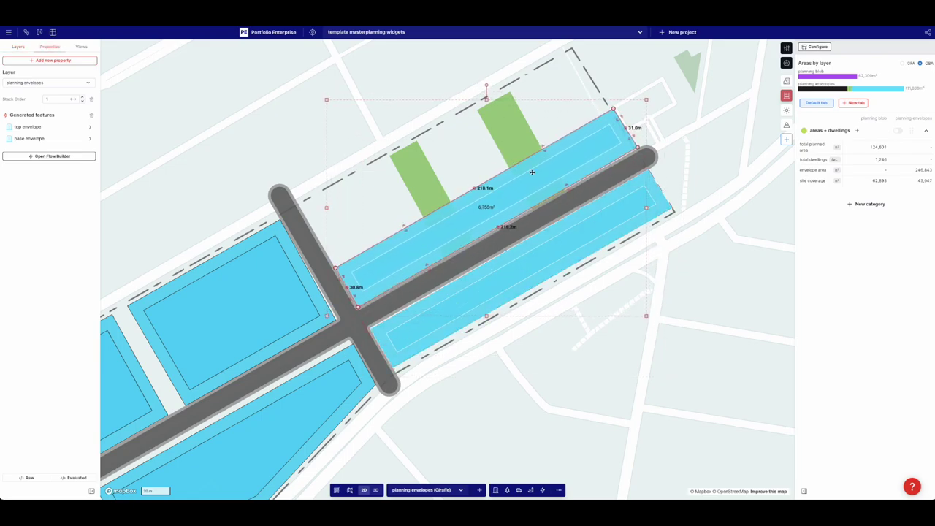
pyautogui.moveTo(625, 128); pyautogui.dragTo(437, 237)
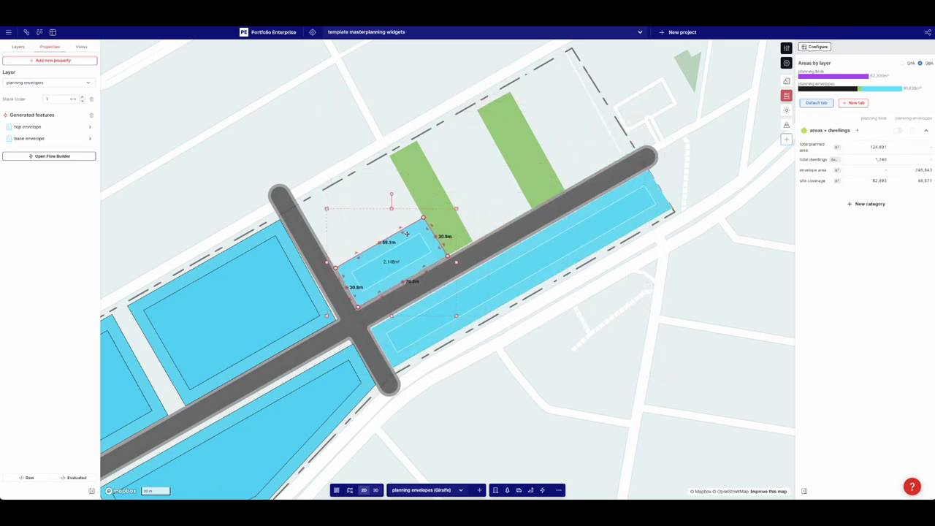
pyautogui.moveTo(379, 242); pyautogui.dragTo(355, 184)
# Step: Copy the reshaped envelope onto the plot between the two green strips and narrow its east side to fit between them
pyautogui.moveTo(376, 226); pyautogui.dragTo(487, 152)
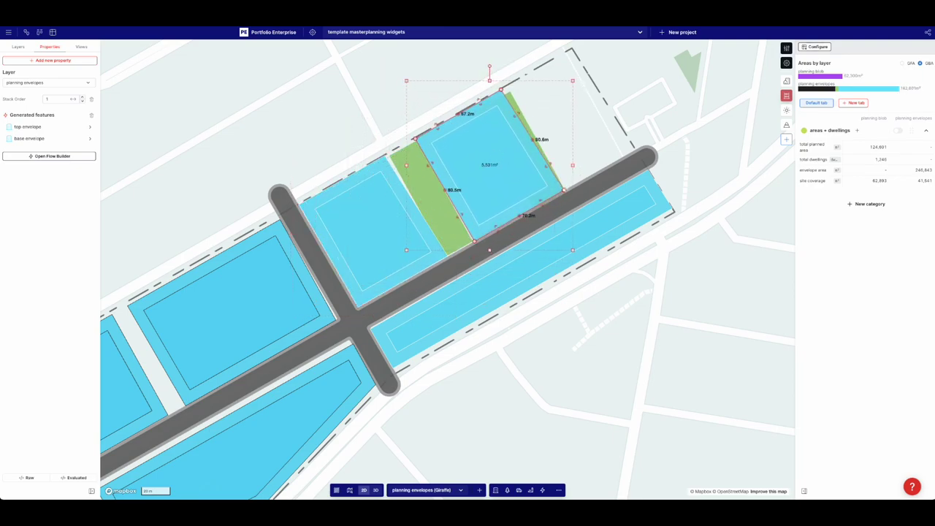
pyautogui.moveTo(563, 190); pyautogui.dragTo(531, 209)
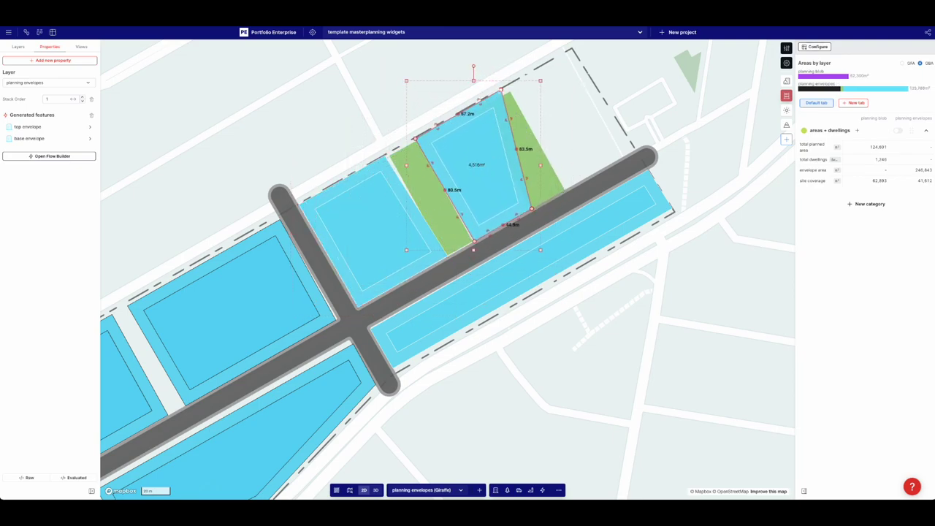
pyautogui.moveTo(501, 90); pyautogui.dragTo(476, 107)
# Step: Copy the envelope west of the green strips onto the plot east of them and pull its east edge in towards the site boundary
pyautogui.click(404, 205)
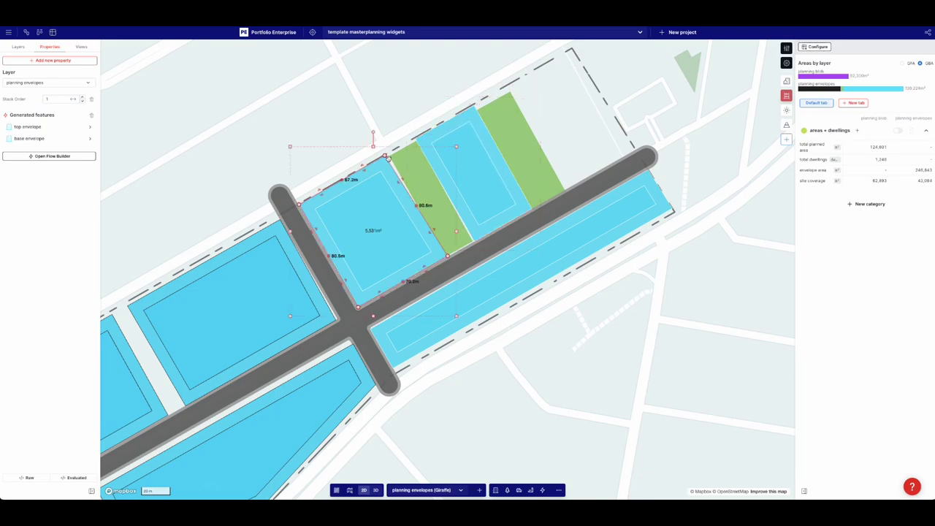
pyautogui.moveTo(385, 155); pyautogui.dragTo(387, 155)
pyautogui.moveTo(447, 255); pyautogui.dragTo(599, 140)
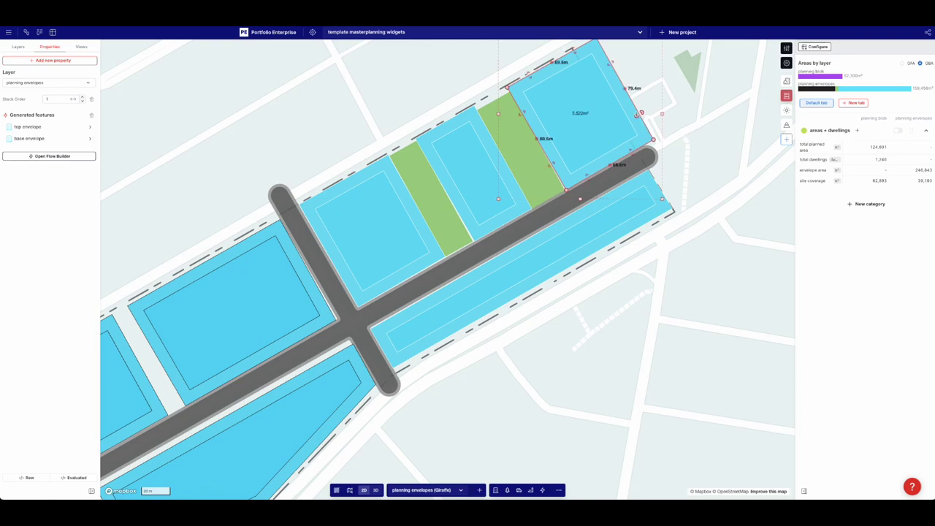
pyautogui.moveTo(637, 115); pyautogui.dragTo(618, 124)
# Step: Delete the two old envelopes north of the western road
pyautogui.click(615, 350)
pyautogui.moveTo(615, 354); pyautogui.dragTo(610, 295, button='right')
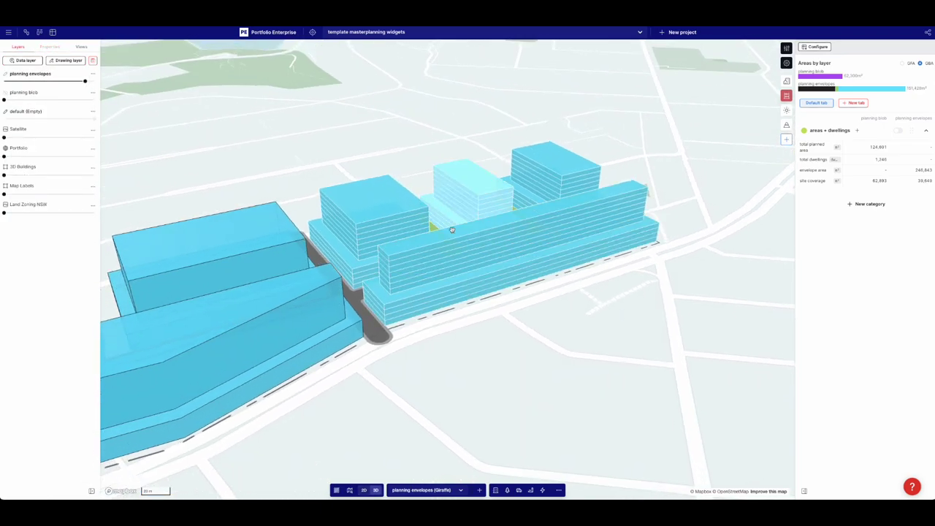
pyautogui.moveTo(452, 230); pyautogui.dragTo(553, 309, button='right')
pyautogui.click(310, 189)
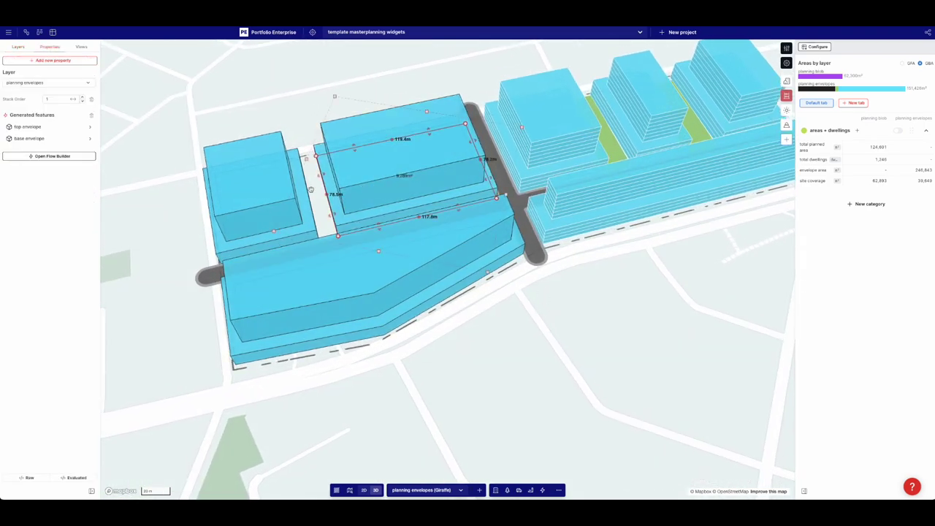
pyautogui.keyDown('shift'); pyautogui.click(285, 198); pyautogui.keyUp('shift')
pyautogui.press('Delete')
# Step: In plan, draw a rectangle about 133 m by 53 m parallel to the road on the cleared northwest plot
pyautogui.press('2')
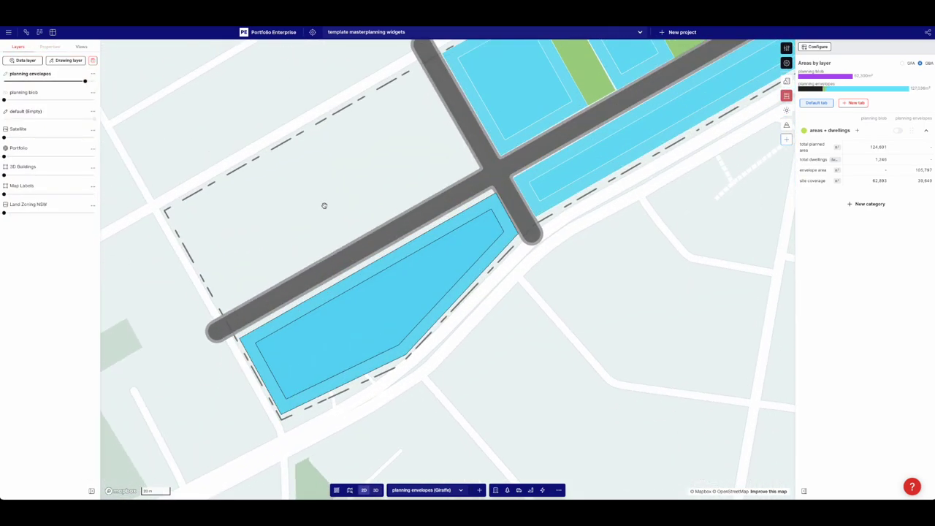
pyautogui.click(218, 204)
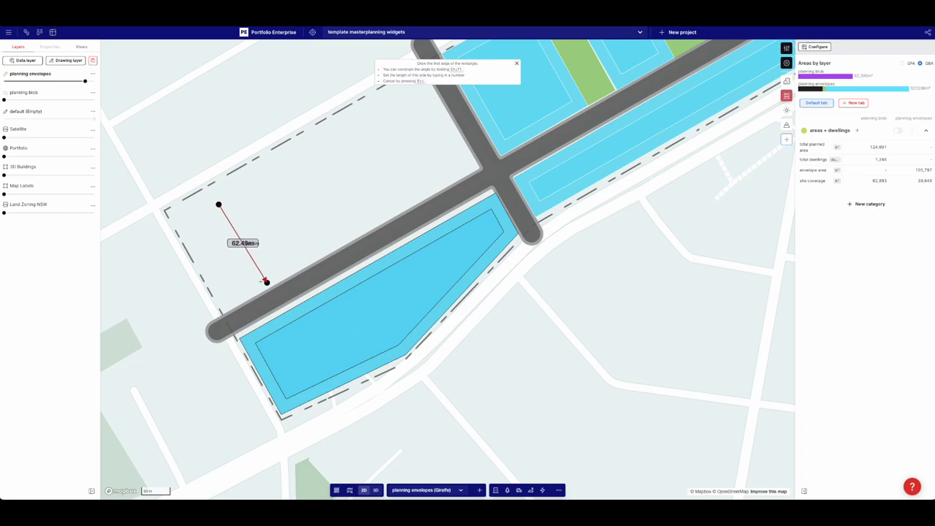
pyautogui.click(258, 271)
pyautogui.click(427, 175)
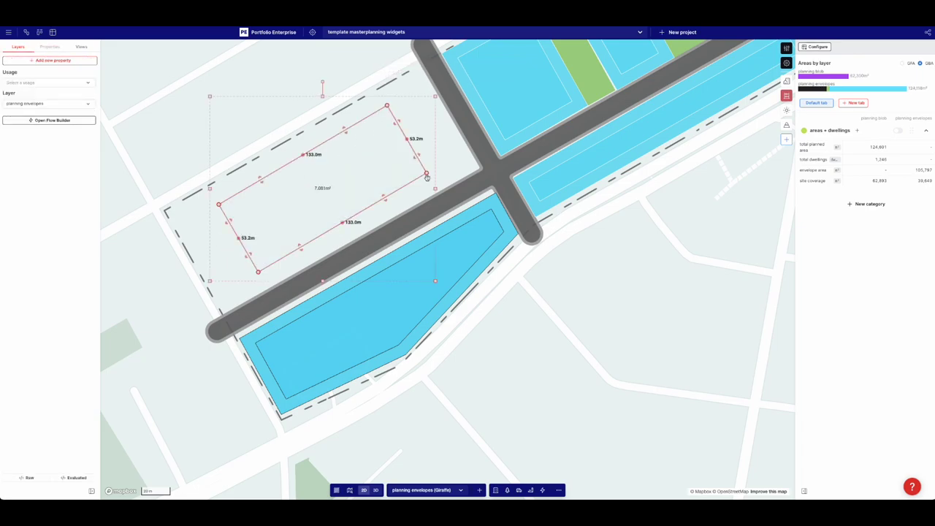
# Step: Apply the Shrink transform to the new rectangle and open its flow for editing
pyautogui.click(62, 121)
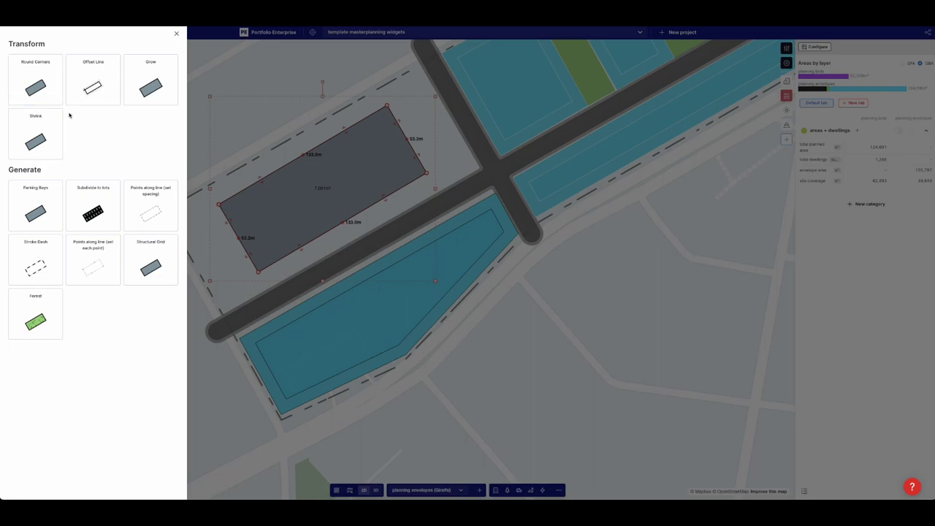
pyautogui.click(45, 118)
pyautogui.click(62, 139)
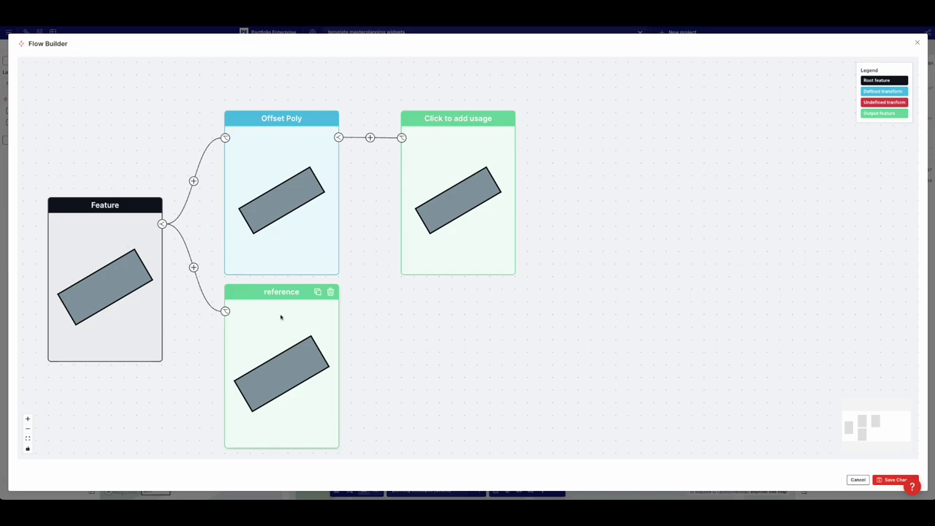
# Step: Insert a Stroke Dash transform between the root feature and the Offset Poly transform
pyautogui.moveTo(248, 239)
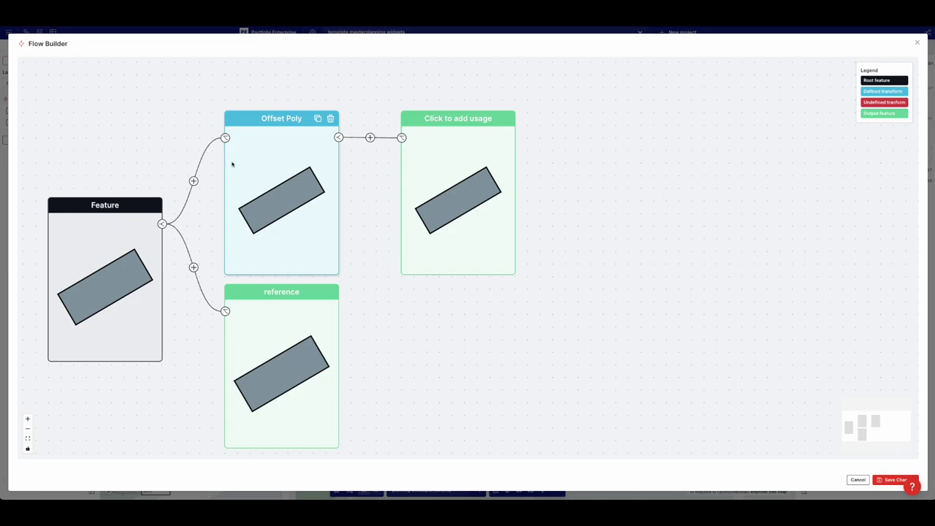
pyautogui.click(193, 181)
pyautogui.click(284, 165)
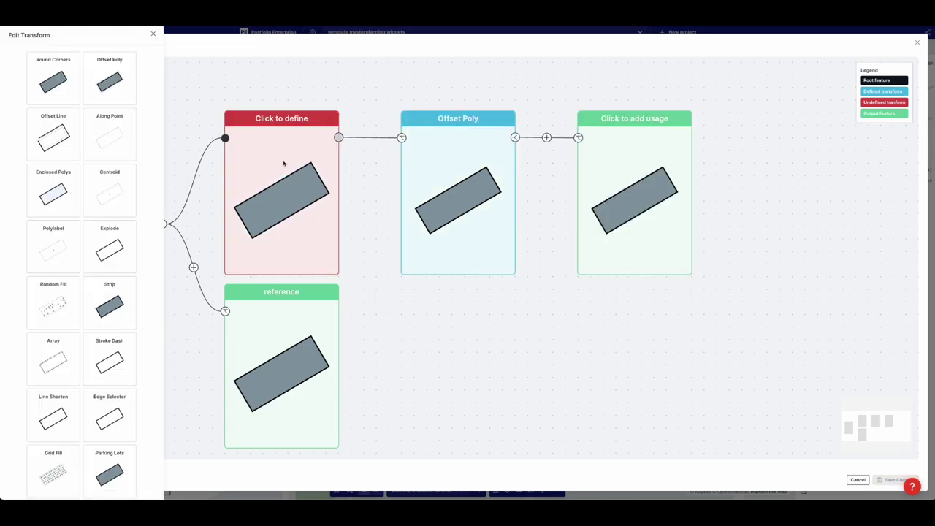
pyautogui.click(110, 358)
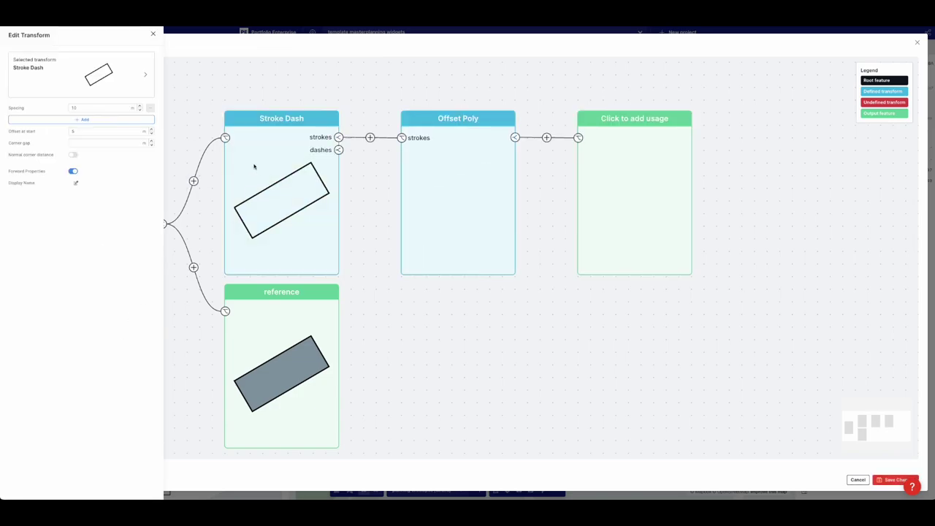
# Step: Set the Stroke Dash spacing to alternating 40 m and 20 m values with a start offset of 0
pyautogui.click(109, 108)
pyautogui.click(94, 119)
pyautogui.doubleClick(95, 119)
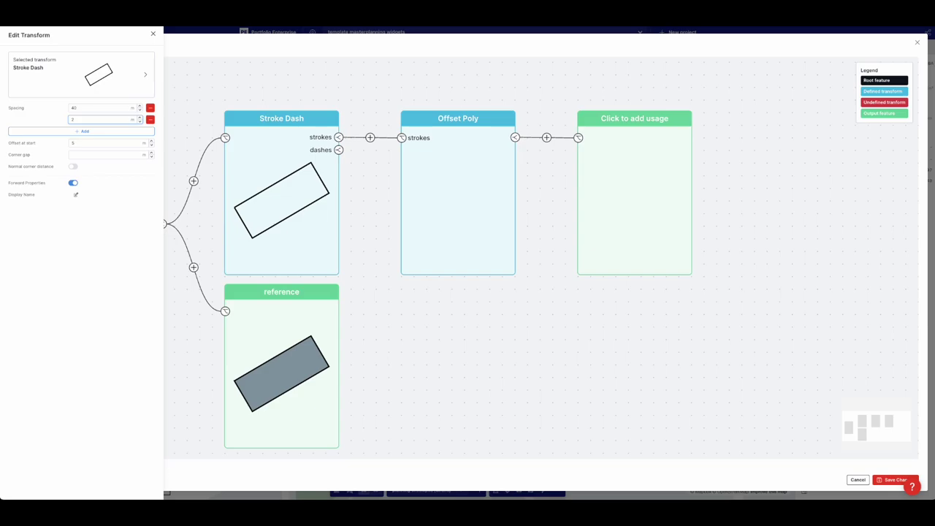
pyautogui.doubleClick(89, 142)
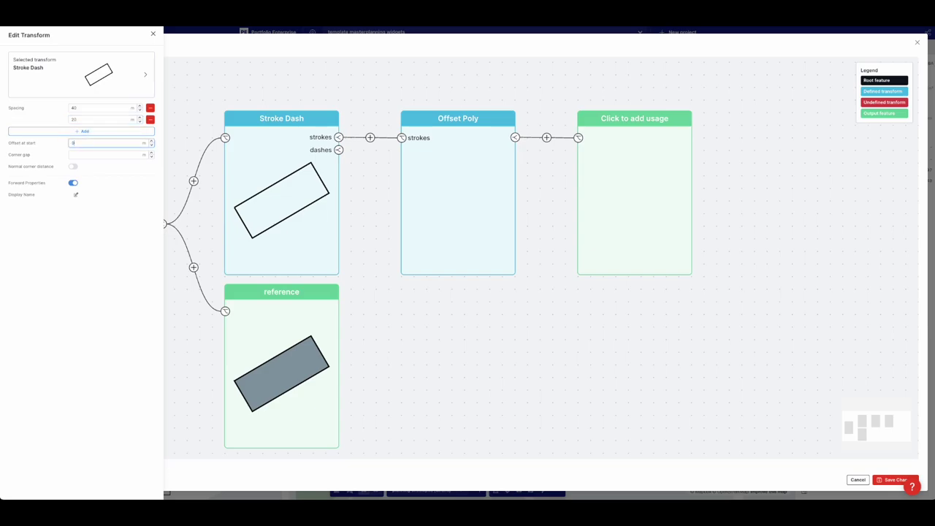
# Step: Set the Offset Poly after the dashes to a distance of 20 m with the offset side left
pyautogui.click(449, 145)
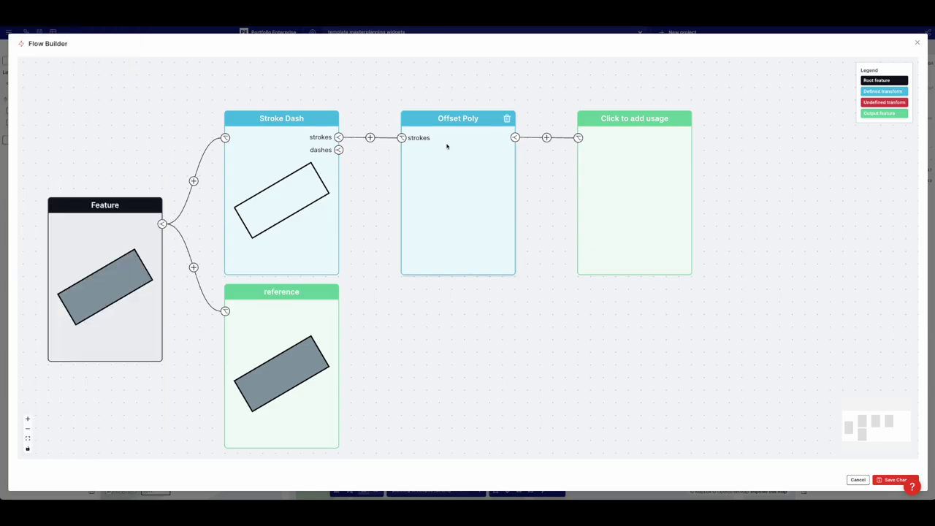
pyautogui.doubleClick(116, 108)
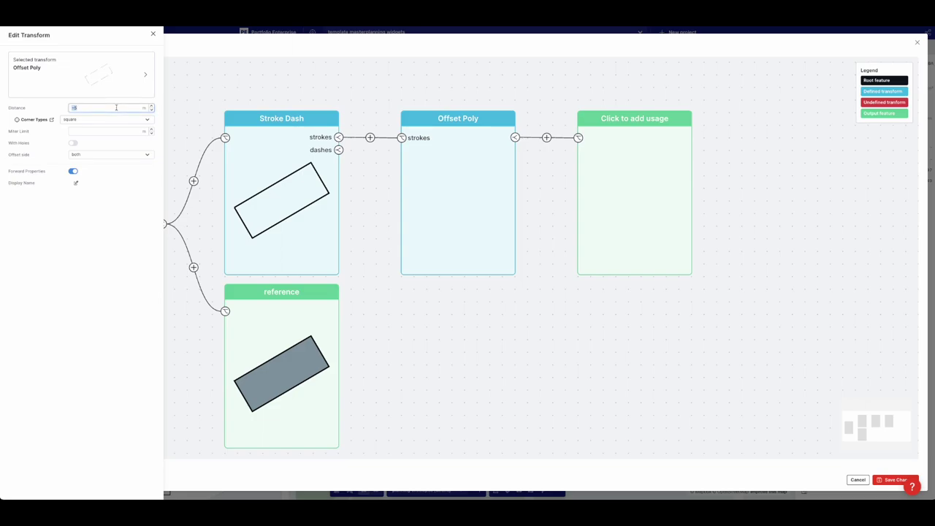
pyautogui.click(87, 154)
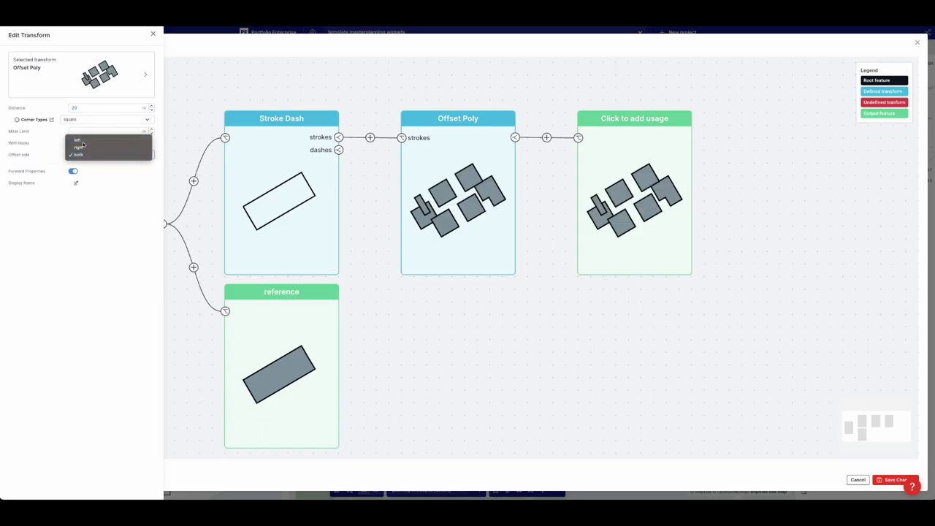
pyautogui.click(83, 144)
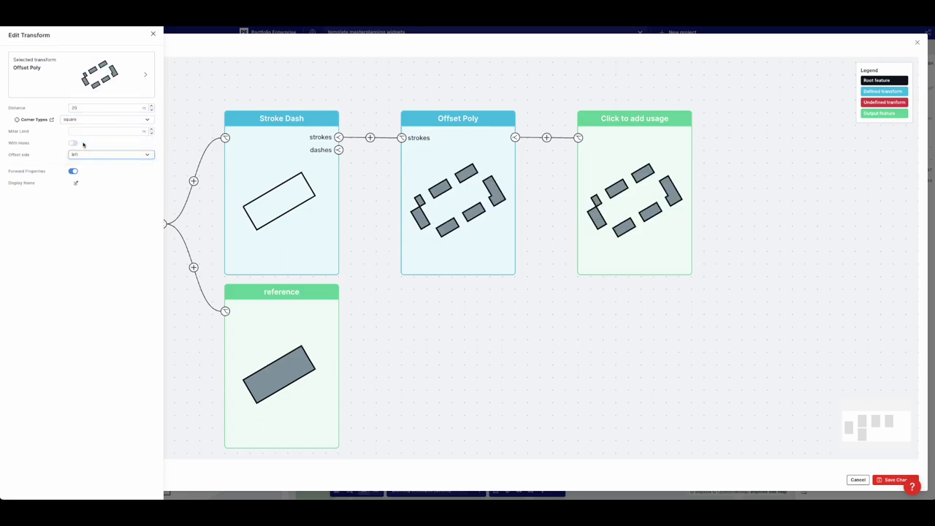
pyautogui.click(488, 190)
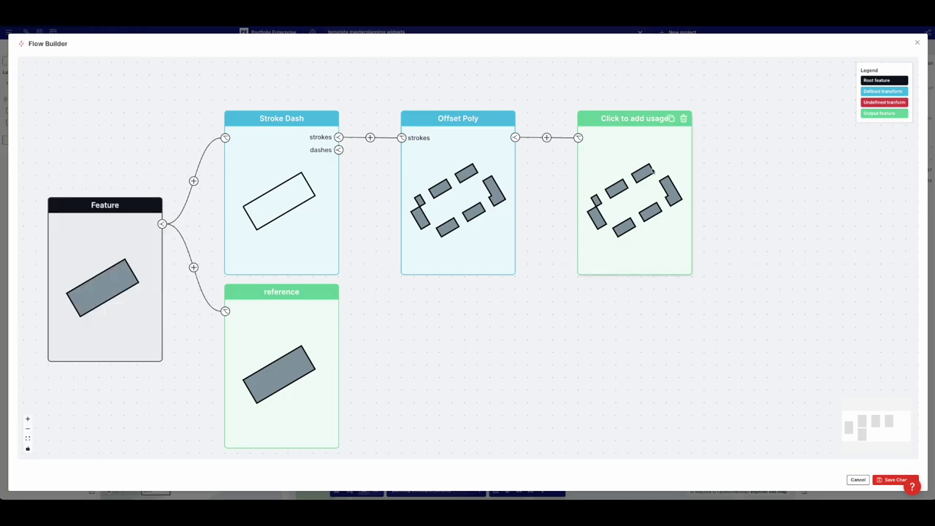
# Step: Assign the Envelope usage to the dashed blocks' output and remove its stack order and levels properties
pyautogui.click(650, 162)
pyautogui.click(80, 103)
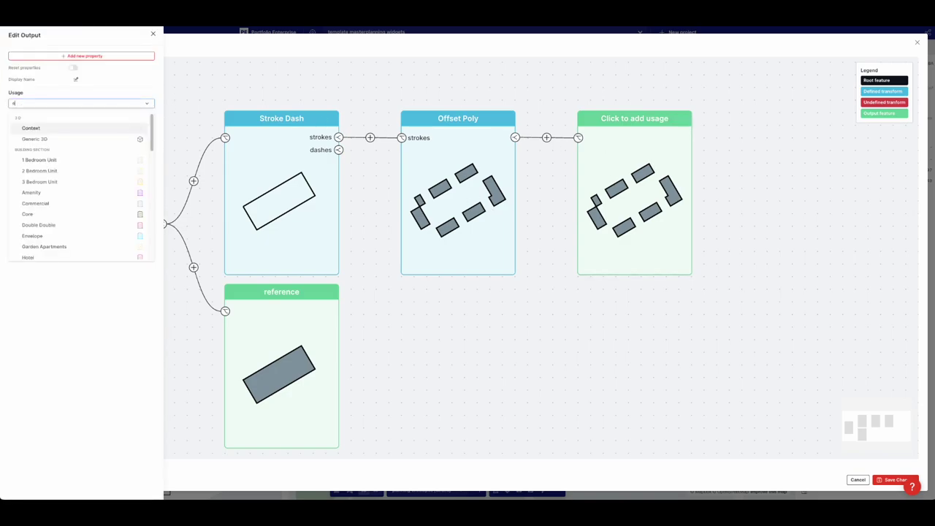
pyautogui.write('enve')
pyautogui.click(73, 129)
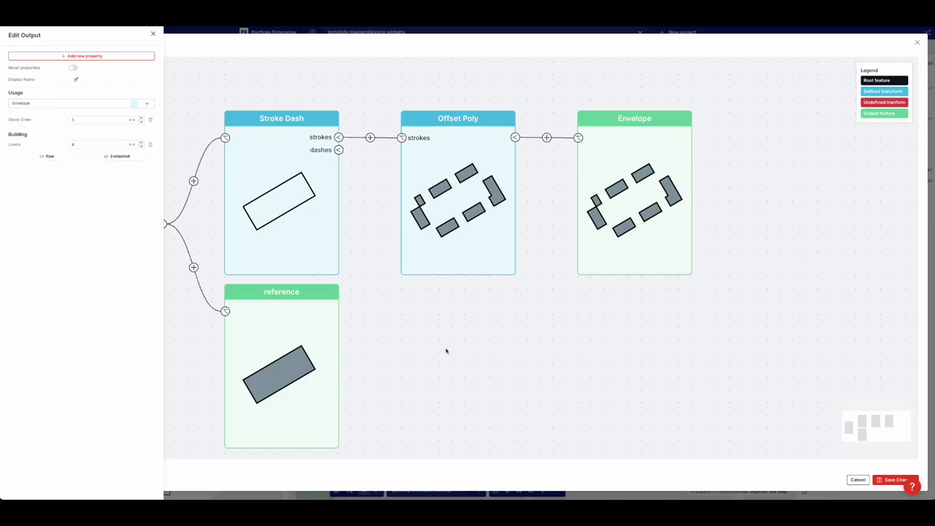
pyautogui.click(150, 145)
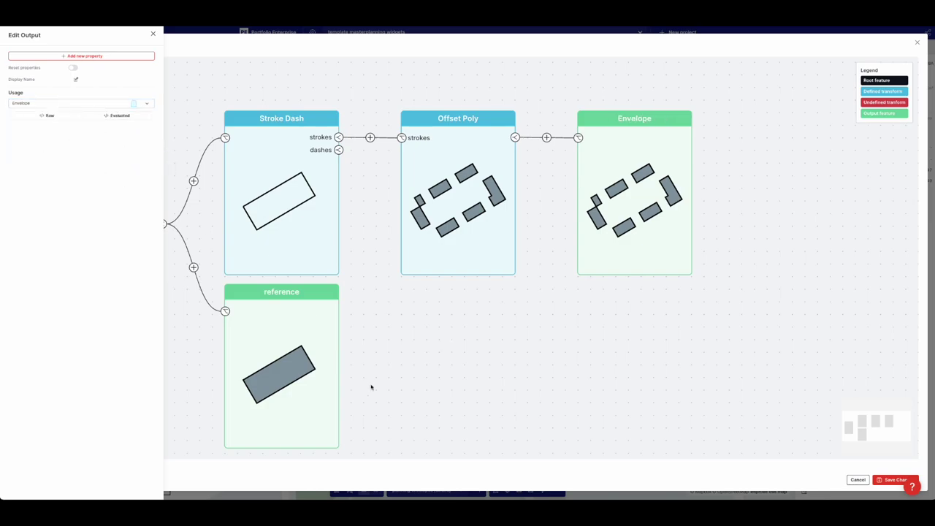
pyautogui.click(400, 369)
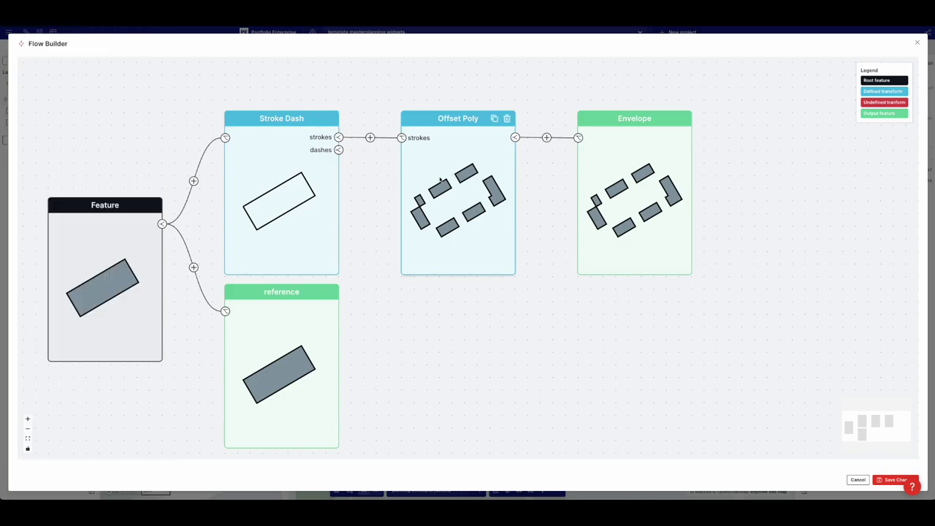
# Step: Insert an Offset Poly transform before the reference output and set its distance to 22 m
pyautogui.click(193, 267)
pyautogui.click(281, 329)
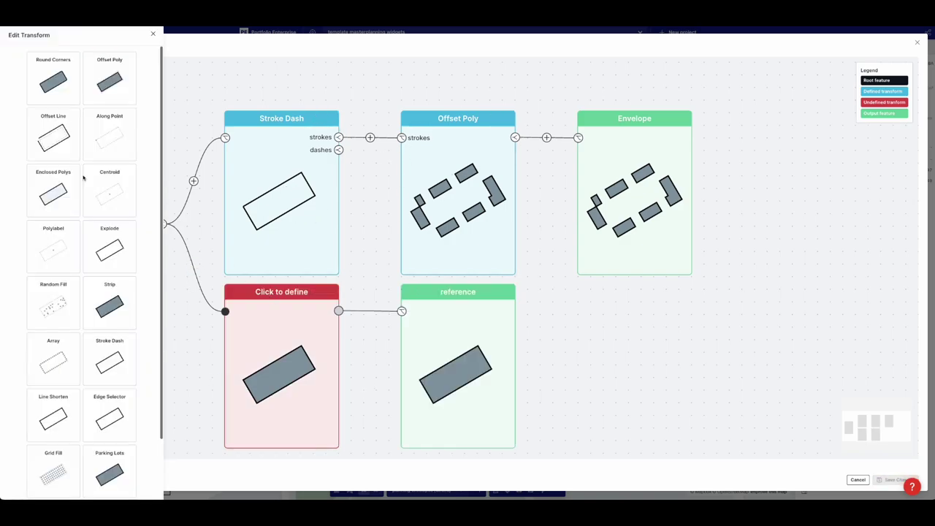
pyautogui.click(110, 80)
pyautogui.click(92, 108)
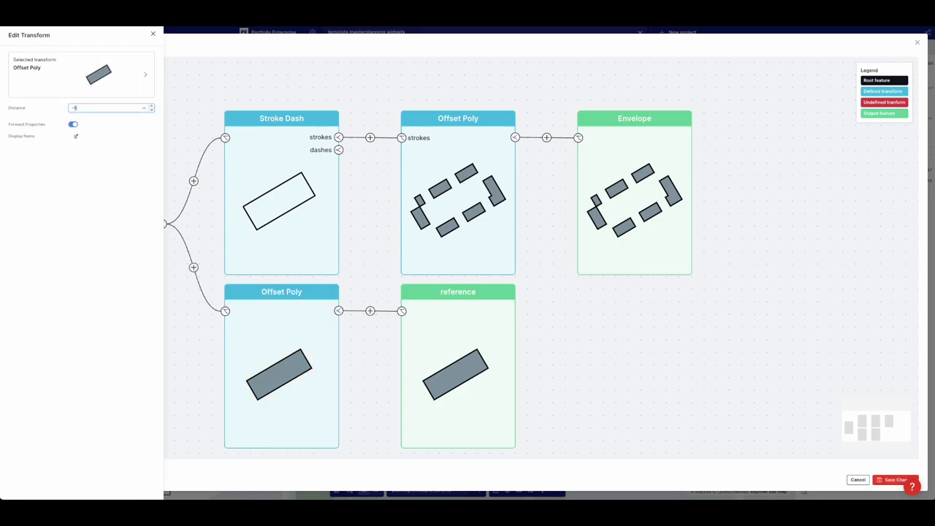
pyautogui.click(55, 114)
# Step: Change the reference output's usage to Landscape - Simple
pyautogui.click(440, 311)
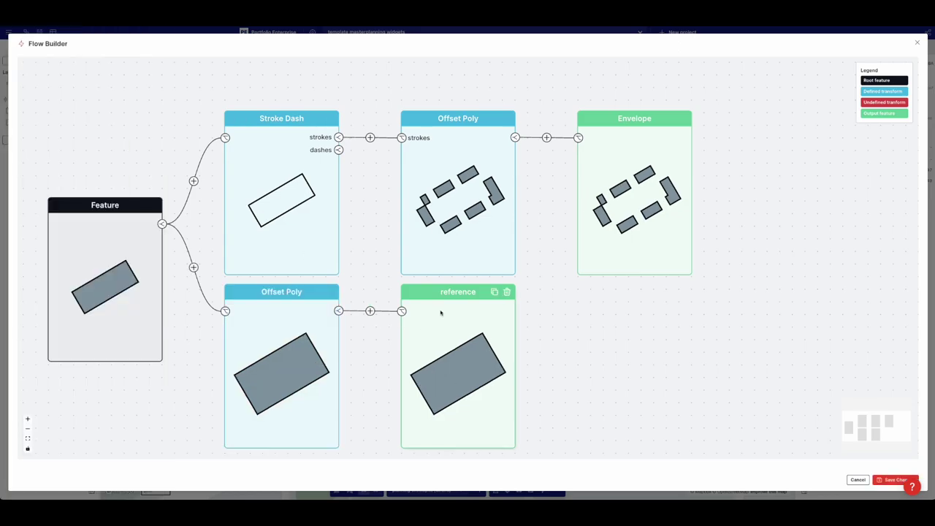
pyautogui.click(79, 103)
pyautogui.write('lan')
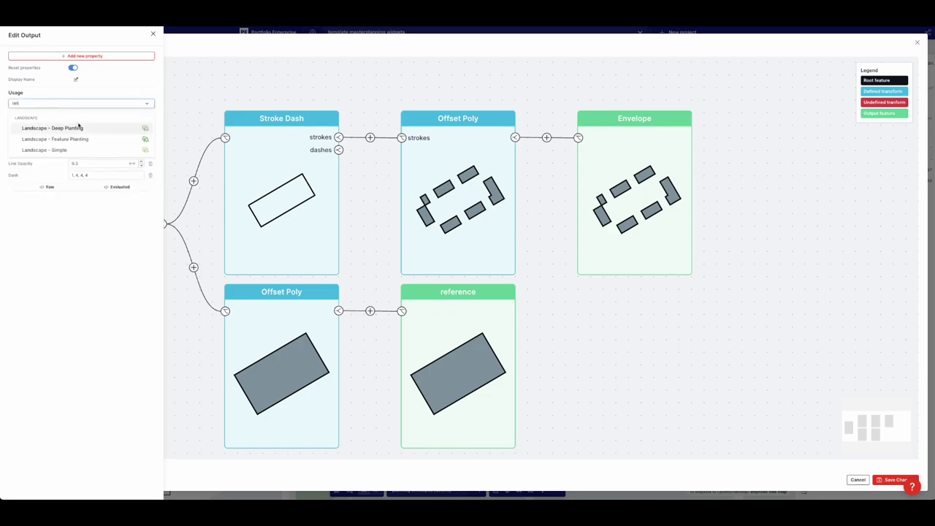
pyautogui.click(77, 151)
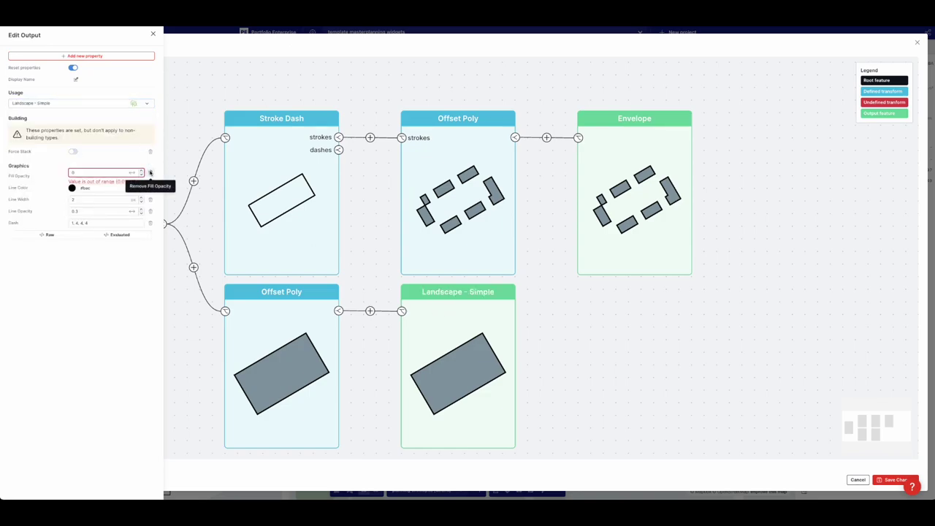
# Step: Remove the leftover graphics and Force Stack properties from the landscape output and save the flow
pyautogui.click(150, 173)
pyautogui.click(151, 173)
pyautogui.click(150, 173)
pyautogui.click(150, 173)
pyautogui.click(150, 173)
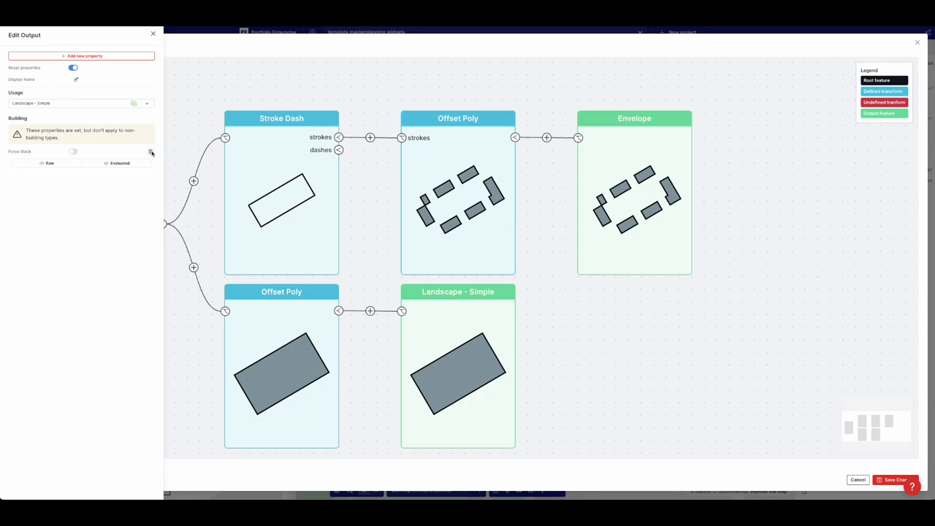
pyautogui.click(150, 153)
pyautogui.click(589, 361)
pyautogui.click(894, 481)
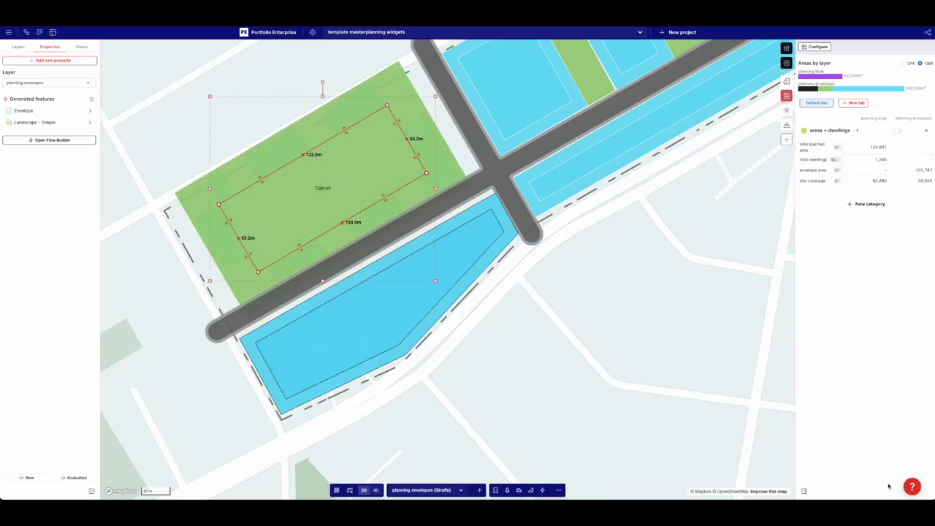
# Step: Set the landscape branch's Offset Poly distance to -22 m and save the flow
pyautogui.moveTo(581, 300); pyautogui.dragTo(524, 334, button='right')
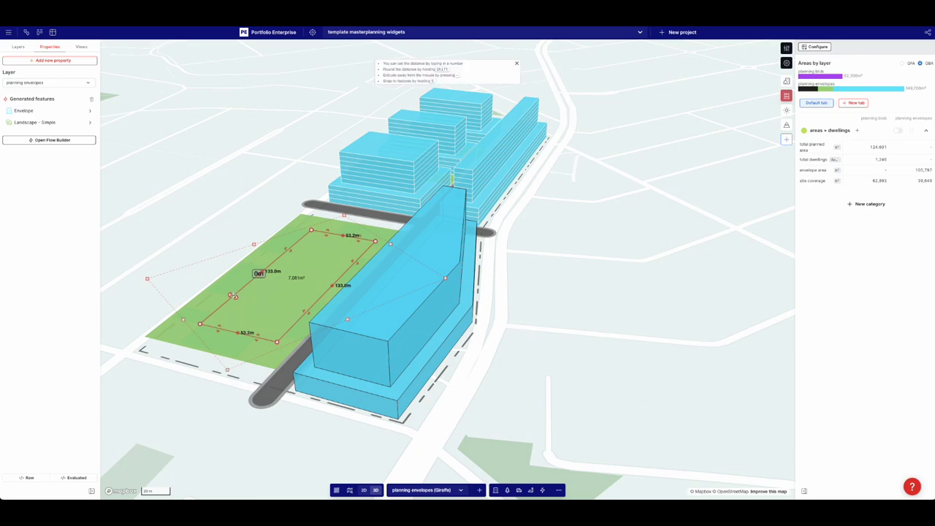
pyautogui.moveTo(259, 273); pyautogui.dragTo(256, 274)
pyautogui.click(38, 141)
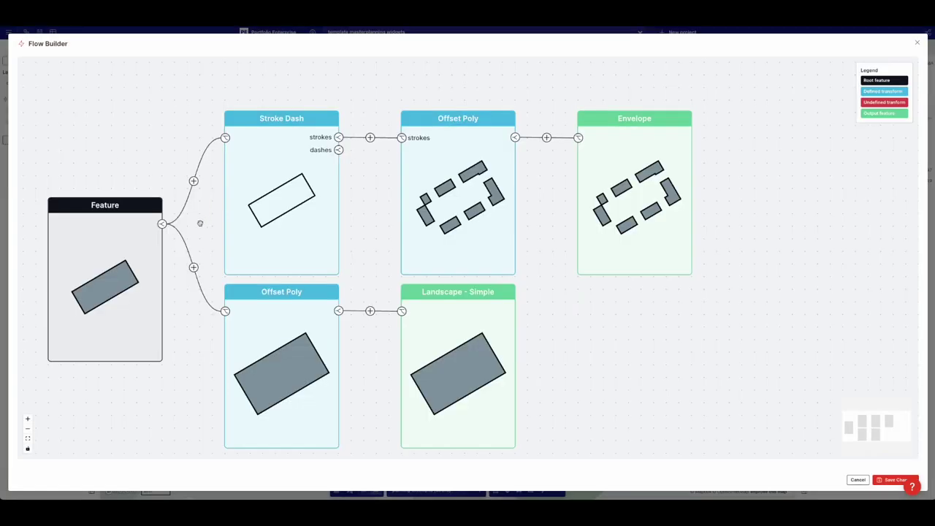
pyautogui.click(274, 313)
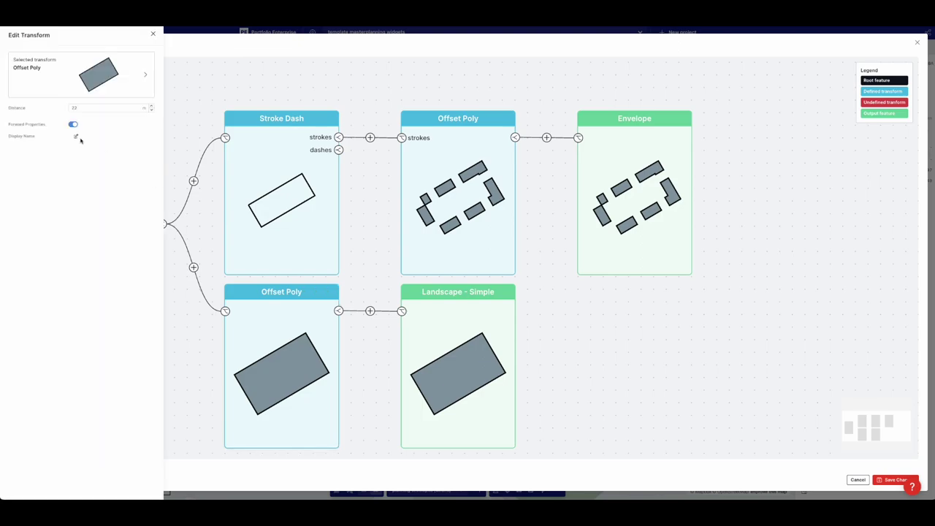
pyautogui.click(74, 108)
pyautogui.write('-22')
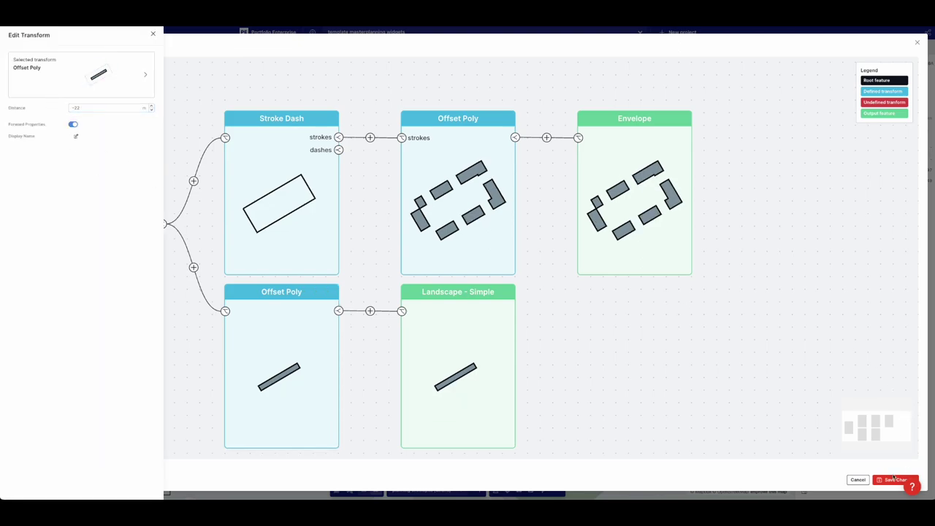
pyautogui.click(894, 479)
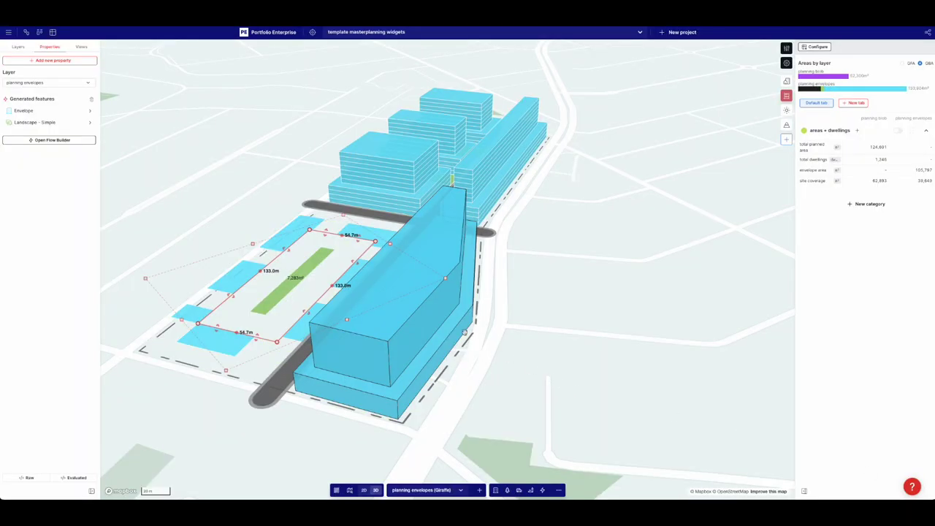
# Step: Change the Offset Poly transform feeding the Envelope output to offset on the right side and save the flow
pyautogui.click(23, 110)
pyautogui.click(29, 74)
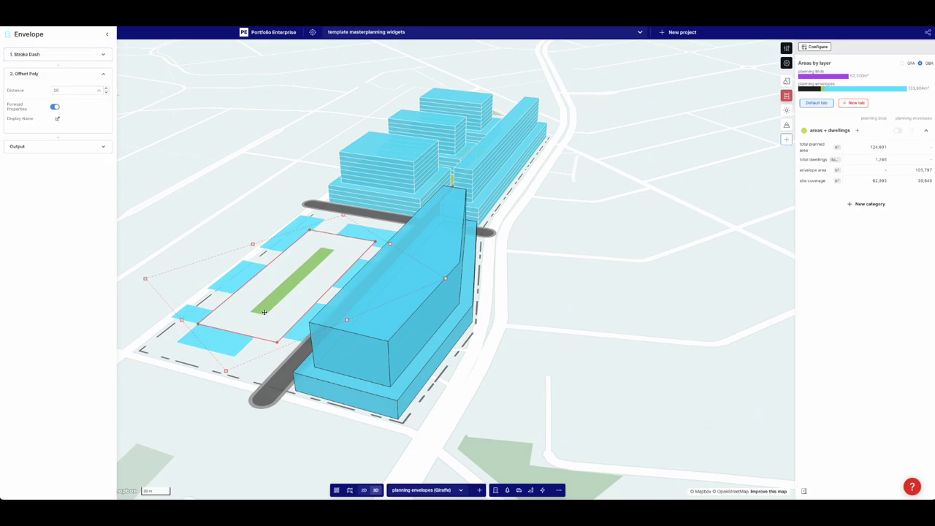
pyautogui.click(244, 257)
pyautogui.click(286, 309)
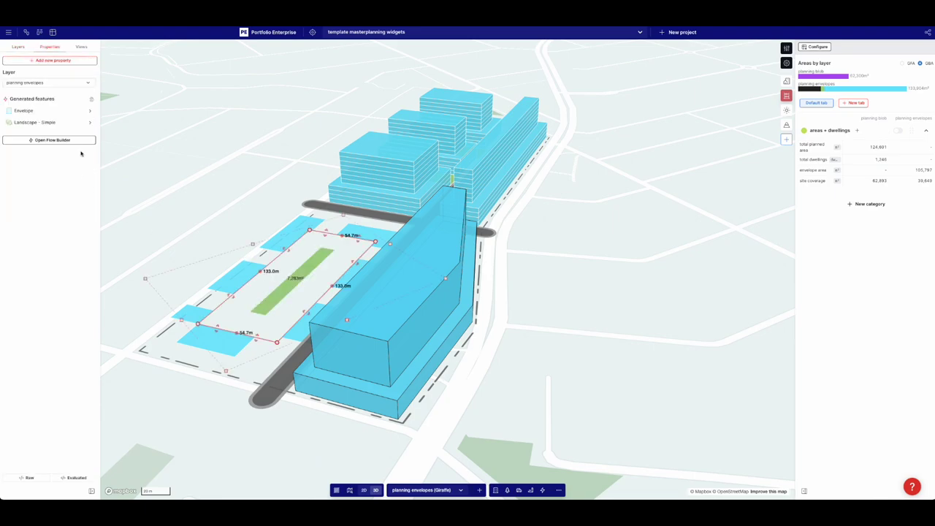
pyautogui.click(73, 142)
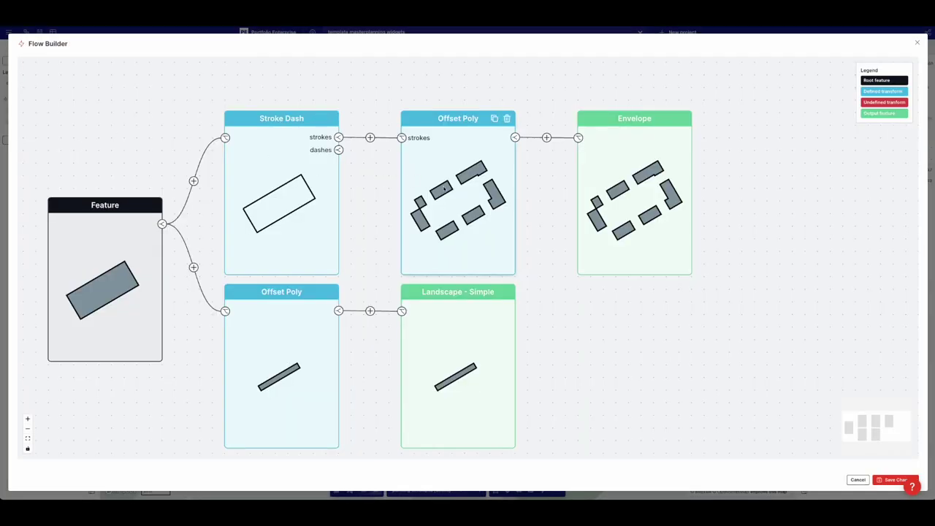
pyautogui.click(443, 189)
pyautogui.click(144, 154)
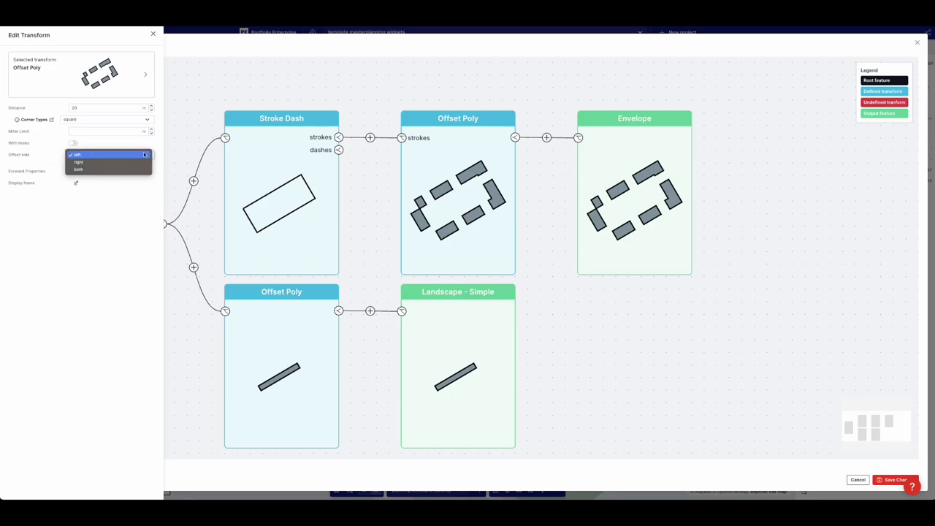
pyautogui.click(141, 160)
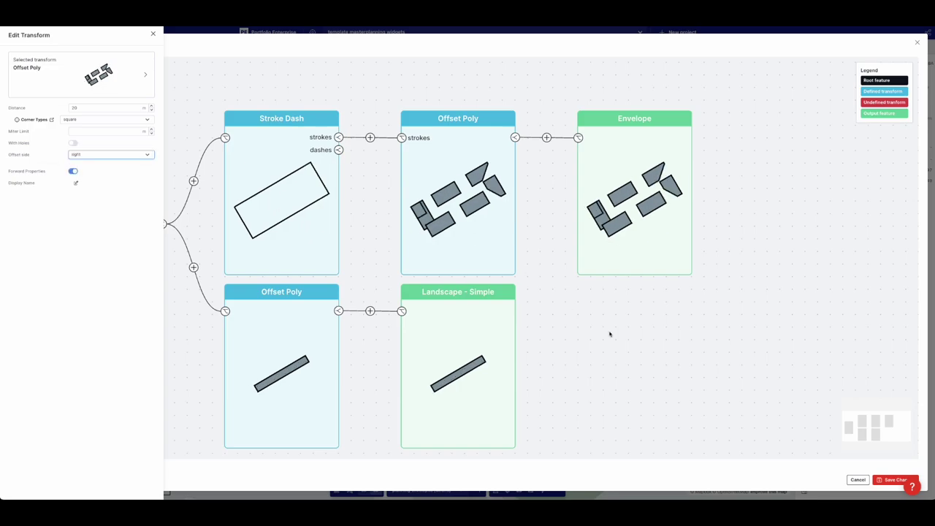
pyautogui.click(887, 481)
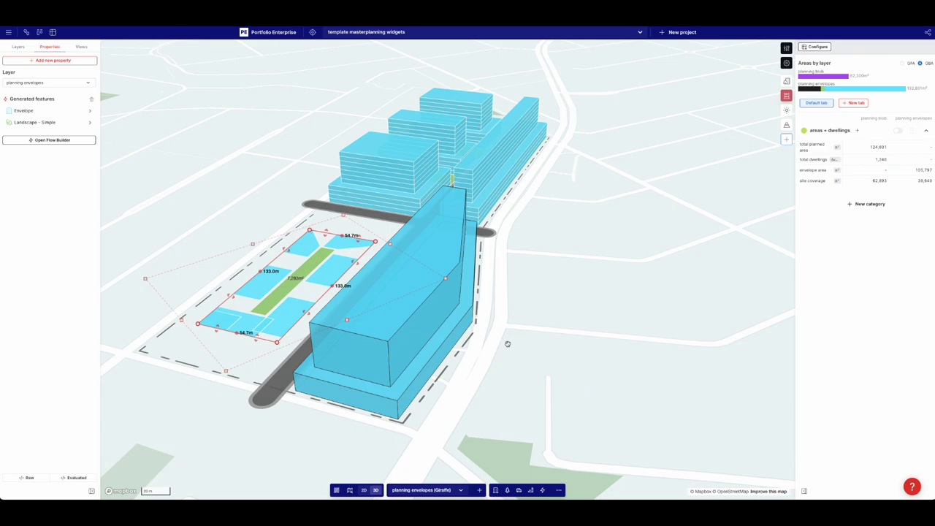
# Step: Enlarge the northwest plot's polygon to about 155 m by 67 m by moving its edges outward
pyautogui.moveTo(507, 344); pyautogui.dragTo(515, 354, button='right')
pyautogui.moveTo(354, 269); pyautogui.dragTo(364, 272)
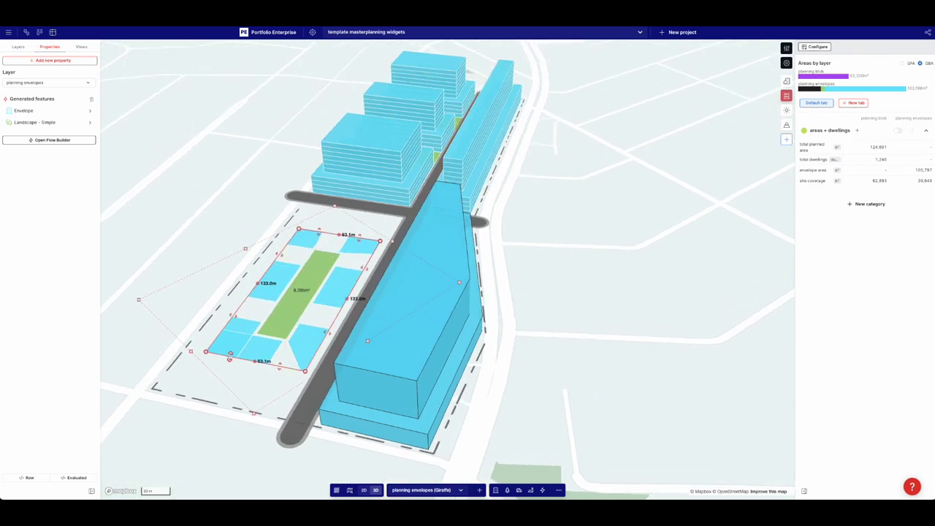
pyautogui.moveTo(229, 356); pyautogui.dragTo(213, 380)
pyautogui.moveTo(223, 331); pyautogui.dragTo(215, 331)
pyautogui.moveTo(209, 378); pyautogui.dragTo(206, 380)
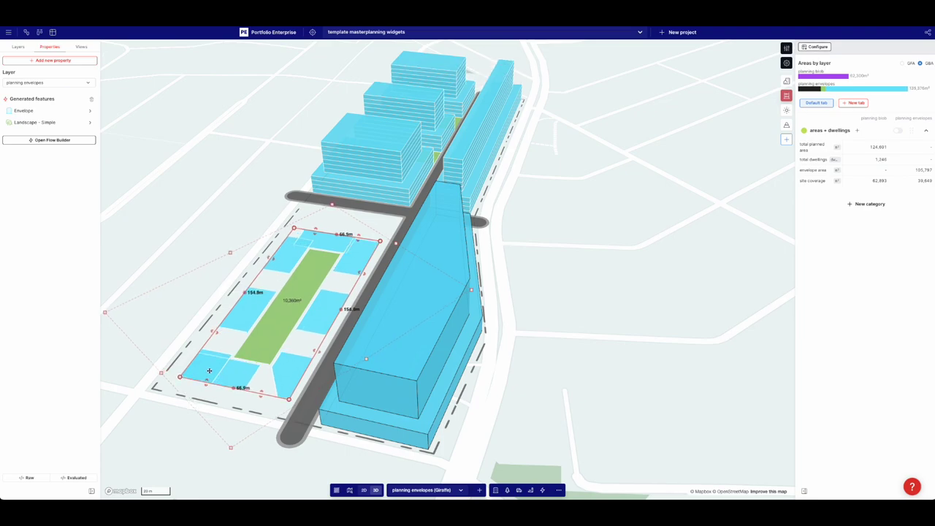
# Step: Set the Stroke Dash transform's start offset to 5 m and its second spacing value to 40 m, then save the flow
pyautogui.click(48, 139)
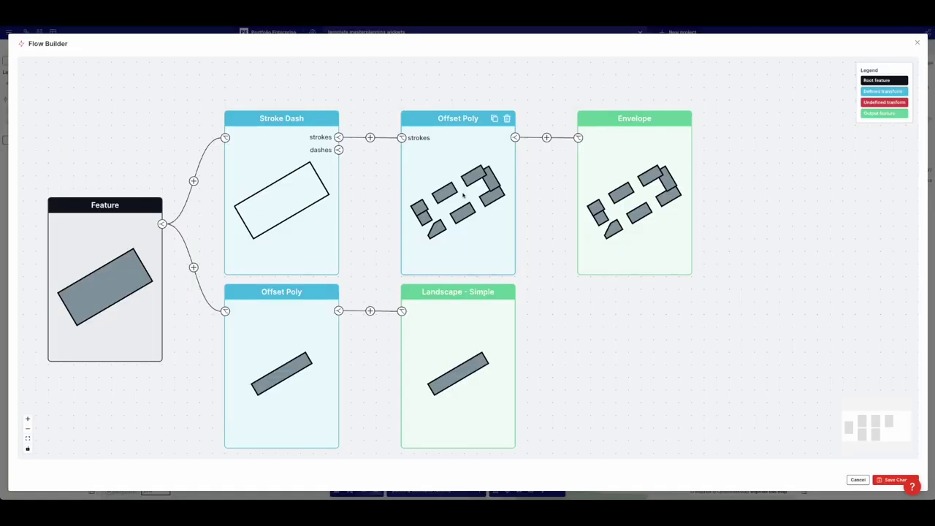
pyautogui.click(494, 118)
pyautogui.click(81, 131)
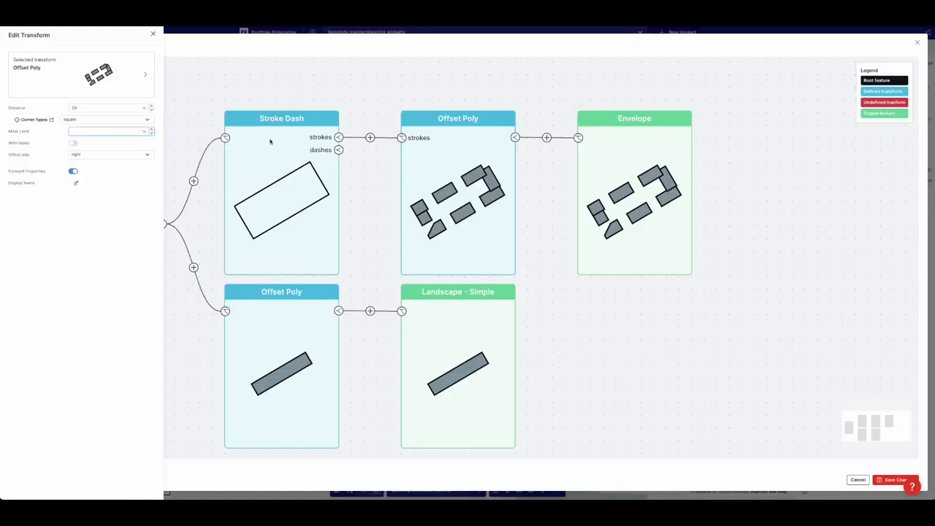
pyautogui.click(287, 166)
pyautogui.click(106, 143)
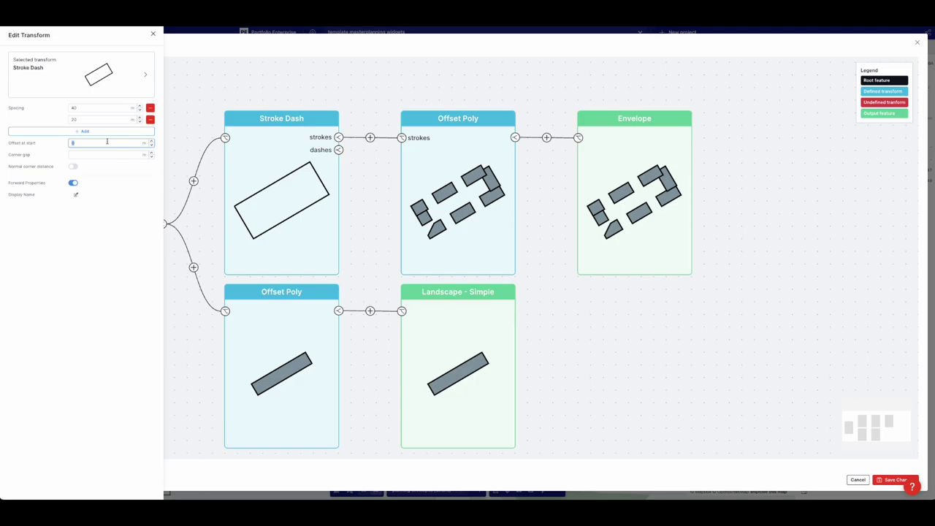
pyautogui.click(86, 219)
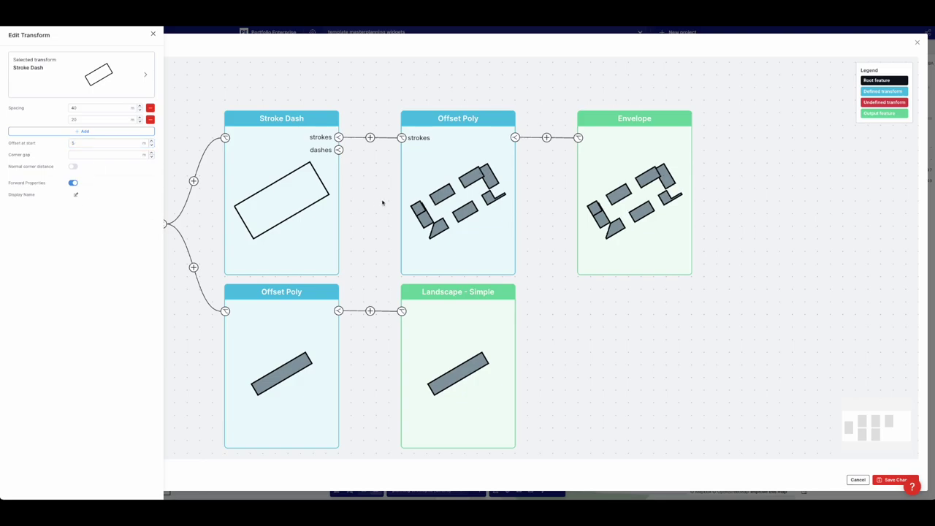
pyautogui.click(112, 119)
pyautogui.write('40')
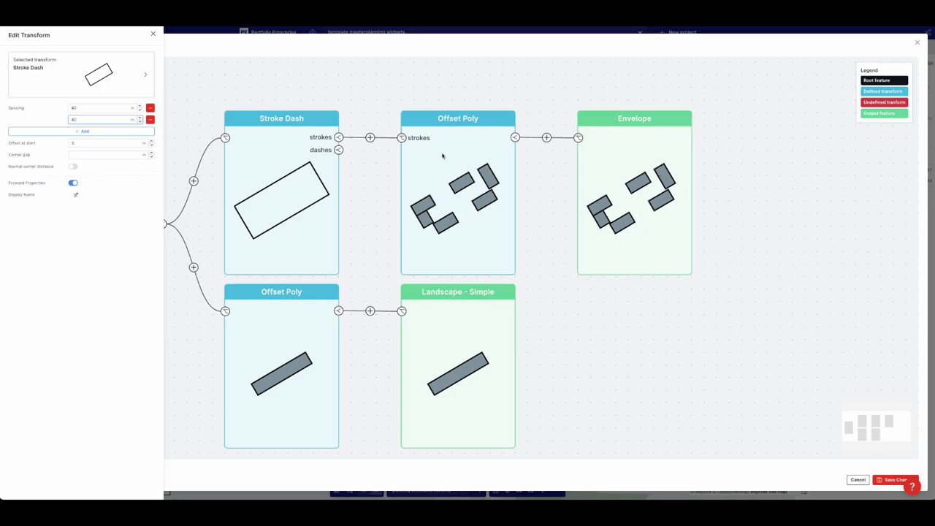
pyautogui.click(892, 480)
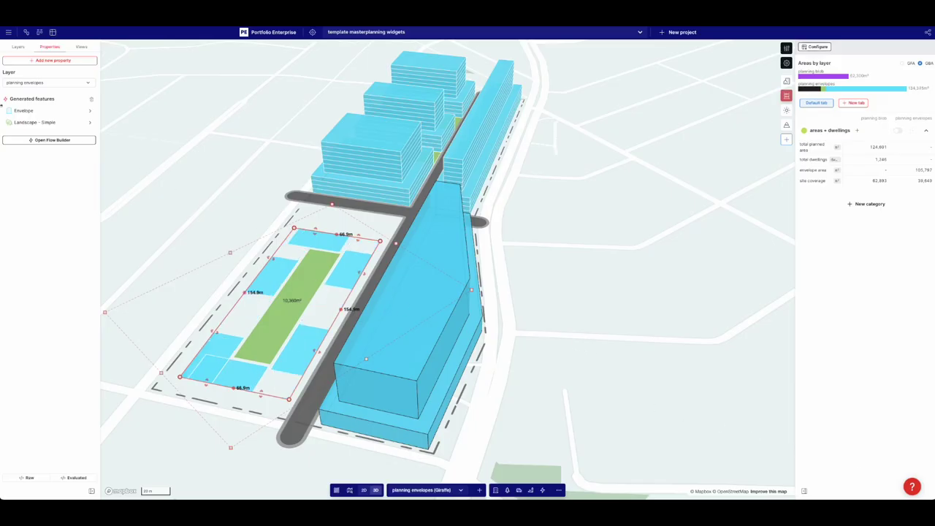
# Step: Add the Levels property to the northwest polygon and set it to 7
pyautogui.click(64, 60)
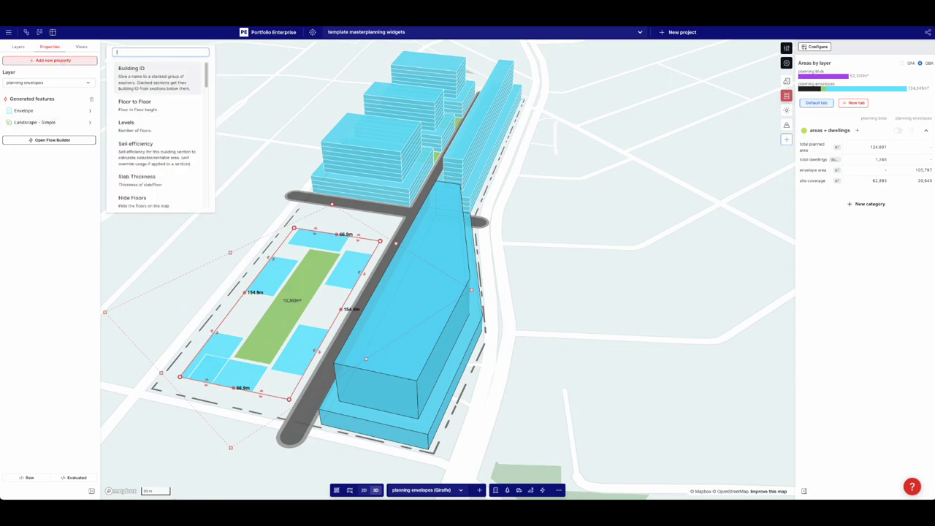
pyautogui.click(57, 253)
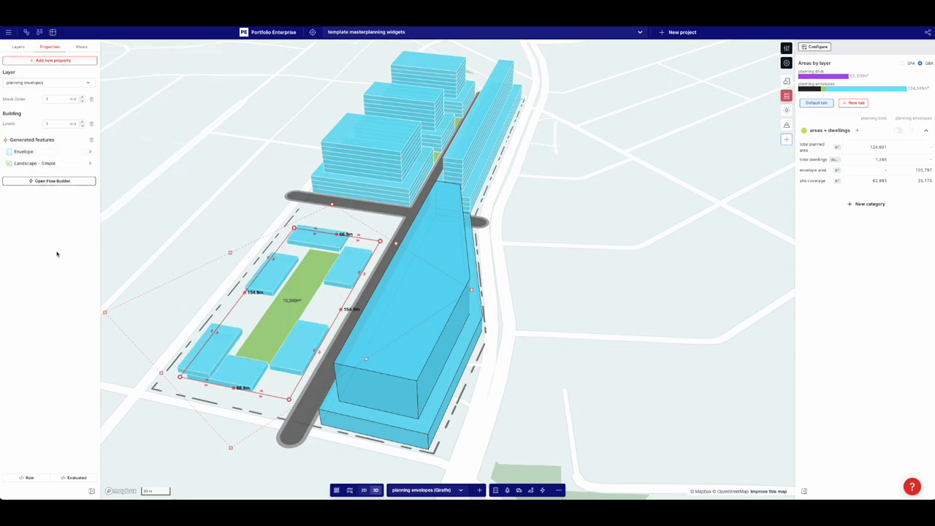
pyautogui.moveTo(73, 124); pyautogui.dragTo(112, 125)
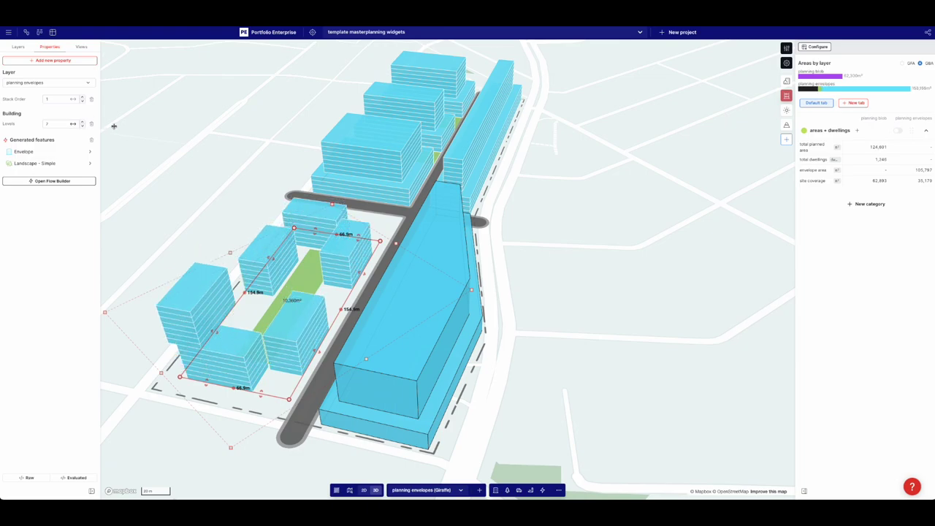
# Step: Lengthen the northwest polygon toward the cross road to about 175 m
pyautogui.moveTo(257, 421); pyautogui.dragTo(428, 355, button='right')
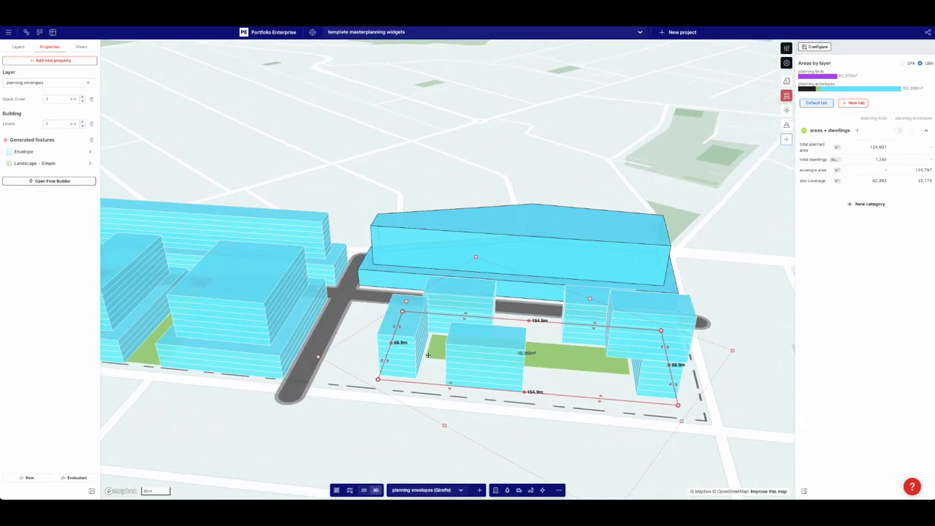
pyautogui.moveTo(397, 327); pyautogui.dragTo(374, 330)
pyautogui.moveTo(434, 343); pyautogui.dragTo(332, 303, button='right')
pyautogui.moveTo(333, 303); pyautogui.dragTo(330, 307)
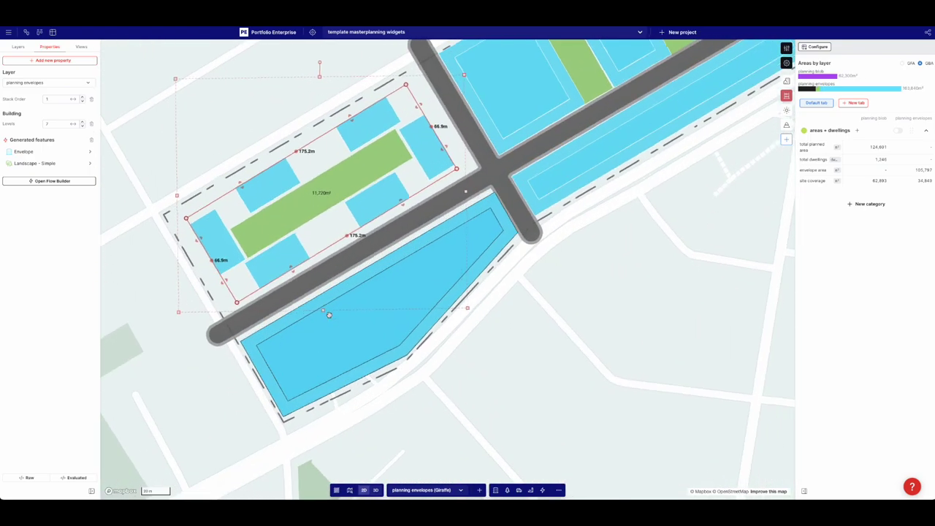
pyautogui.scroll(-1, 328, 314)
# Step: Shorten the polygon and fit its edges to the plot's western end, about 107 m by 77 m
pyautogui.moveTo(412, 114); pyautogui.dragTo(339, 159)
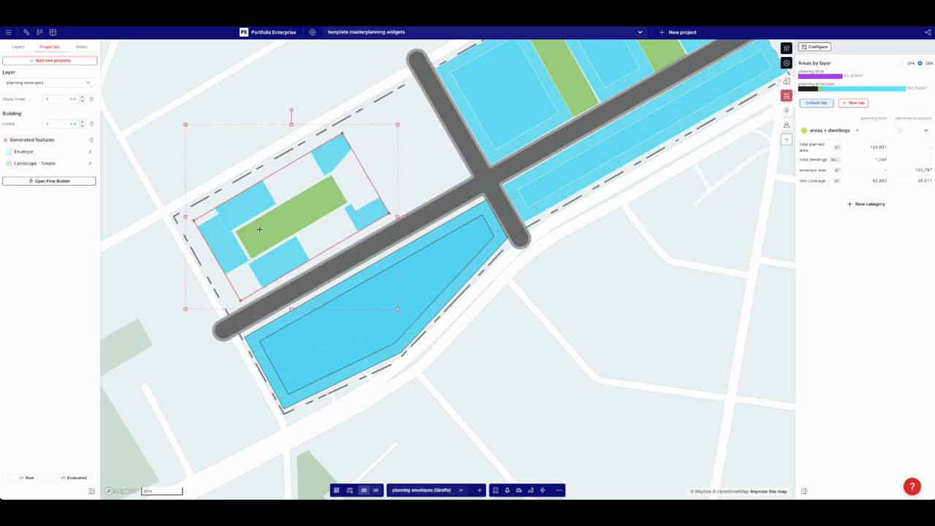
pyautogui.moveTo(265, 227); pyautogui.dragTo(245, 223)
pyautogui.moveTo(257, 275); pyautogui.dragTo(264, 287)
pyautogui.moveTo(369, 201); pyautogui.dragTo(338, 191)
pyautogui.moveTo(357, 233); pyautogui.dragTo(356, 237)
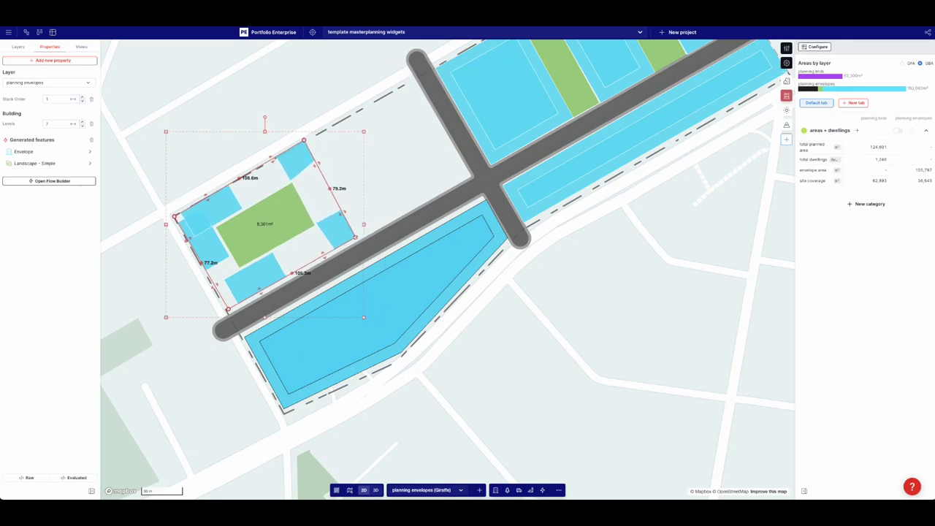
# Step: Duplicate the block polygon beside the cross road and size the copy to about 92 m by 78 m
pyautogui.moveTo(317, 165); pyautogui.dragTo(402, 152)
pyautogui.press('3')
pyautogui.moveTo(250, 224); pyautogui.dragTo(400, 210, button='right')
# Step: Insert a Line Shorten transform before Stroke Dash in the eastern polygon's flow and save it
pyautogui.click(38, 152)
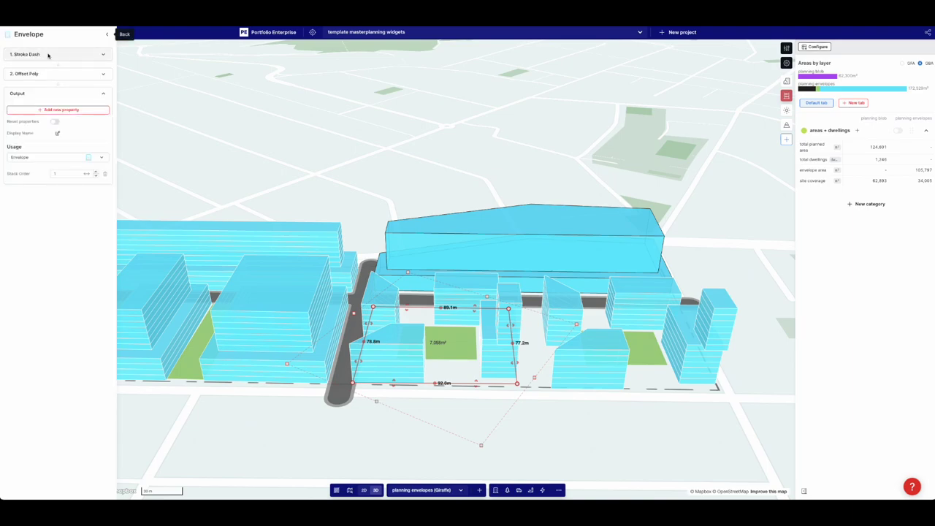
pyautogui.click(107, 34)
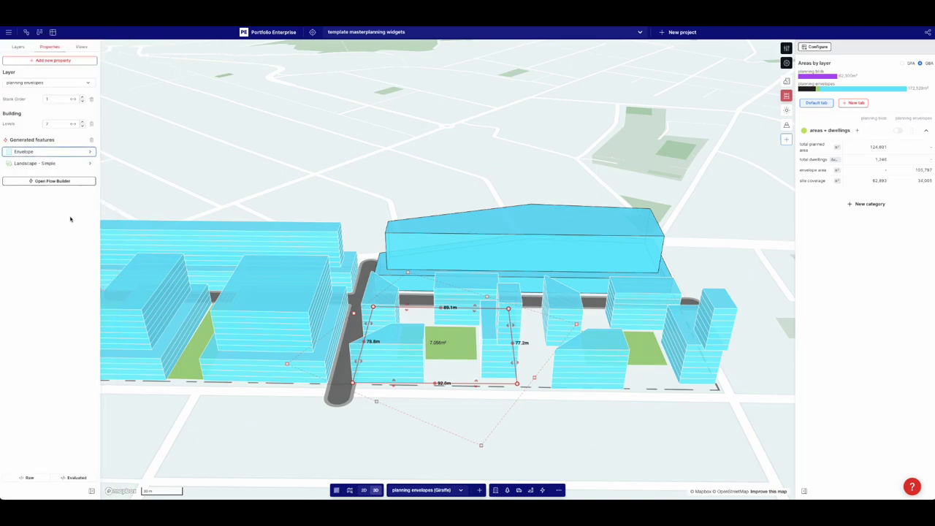
pyautogui.click(59, 180)
pyautogui.click(193, 180)
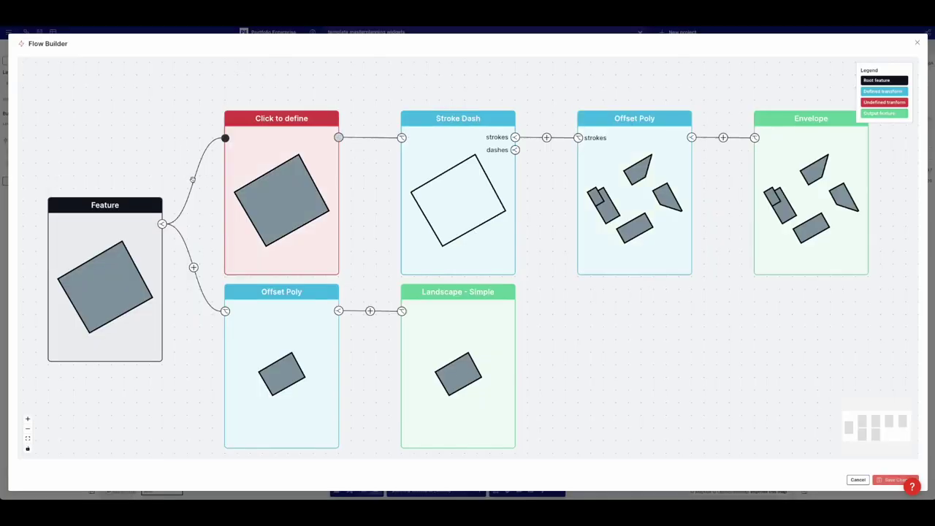
pyautogui.click(299, 170)
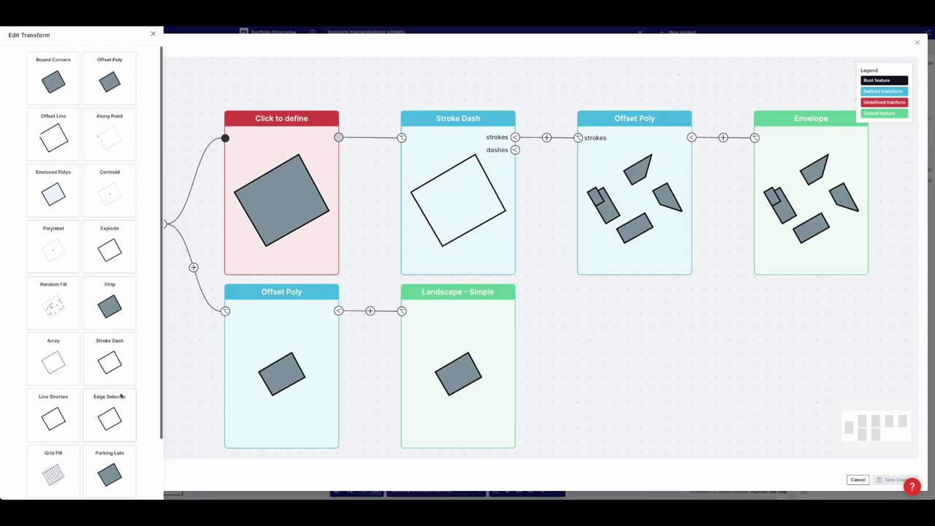
pyautogui.click(58, 409)
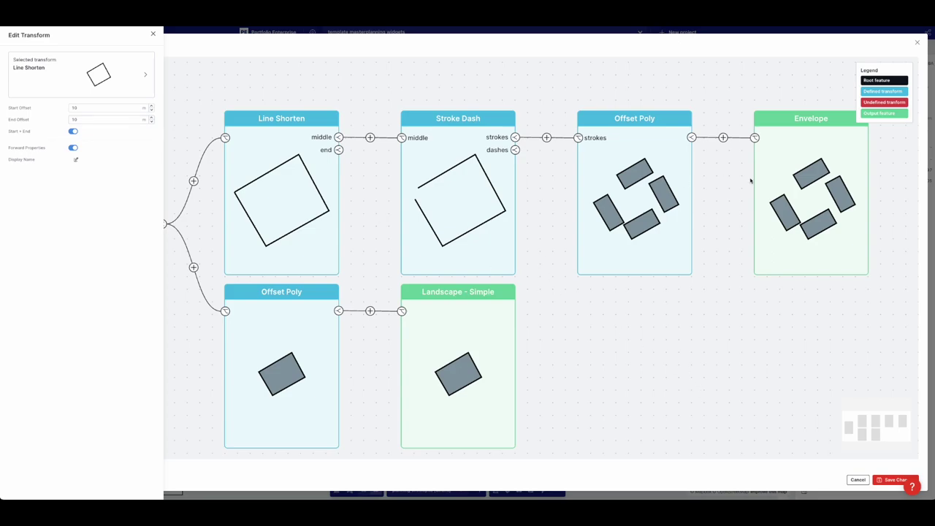
pyautogui.click(892, 480)
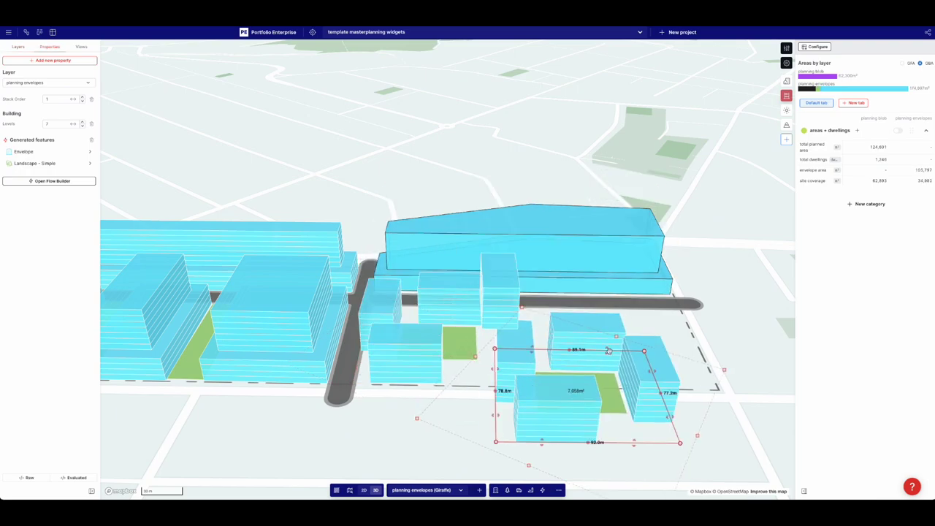
# Step: Move the copied polygon with the shortened-line flow into the plot's western corner
pyautogui.moveTo(580, 384); pyautogui.dragTo(619, 339)
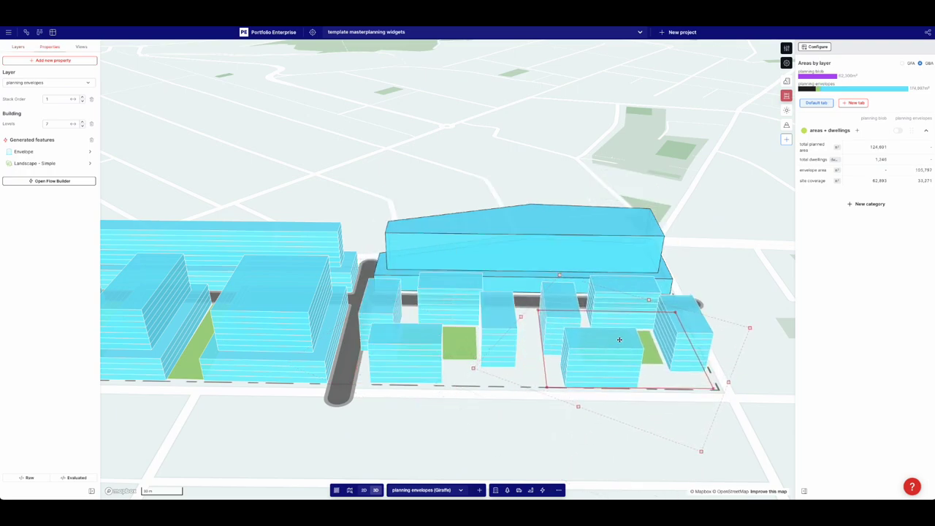
pyautogui.press('2')
pyautogui.moveTo(557, 338); pyautogui.dragTo(567, 355)
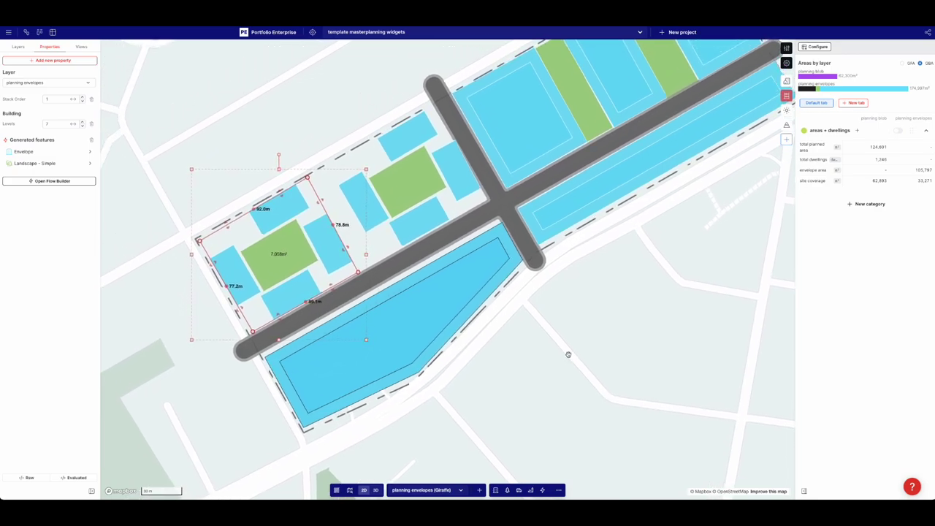
# Step: Duplicate the cross road between the two northwest perimeter blocks and shorten the copy to the site boundary
pyautogui.click(371, 251)
pyautogui.click(527, 243)
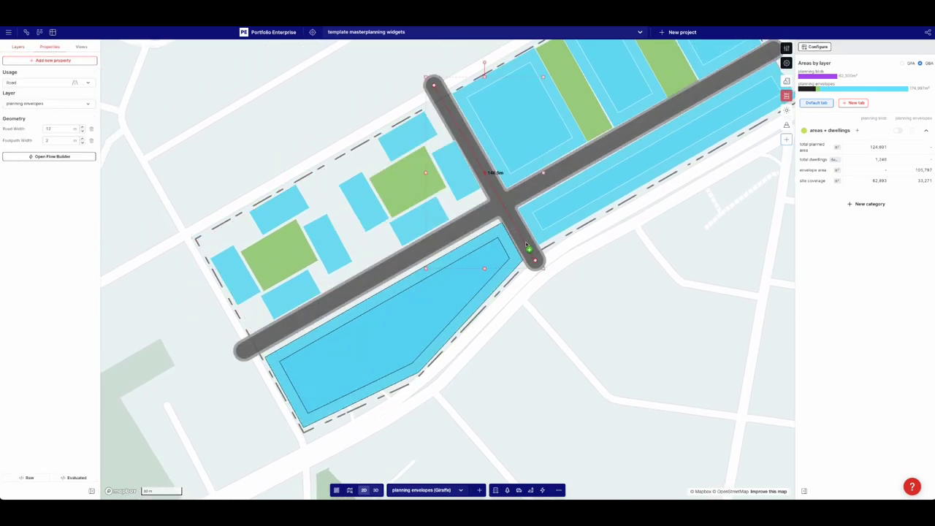
pyautogui.keyDown('alt'); pyautogui.moveTo(527, 245); pyautogui.dragTo(367, 265); pyautogui.keyUp('alt')
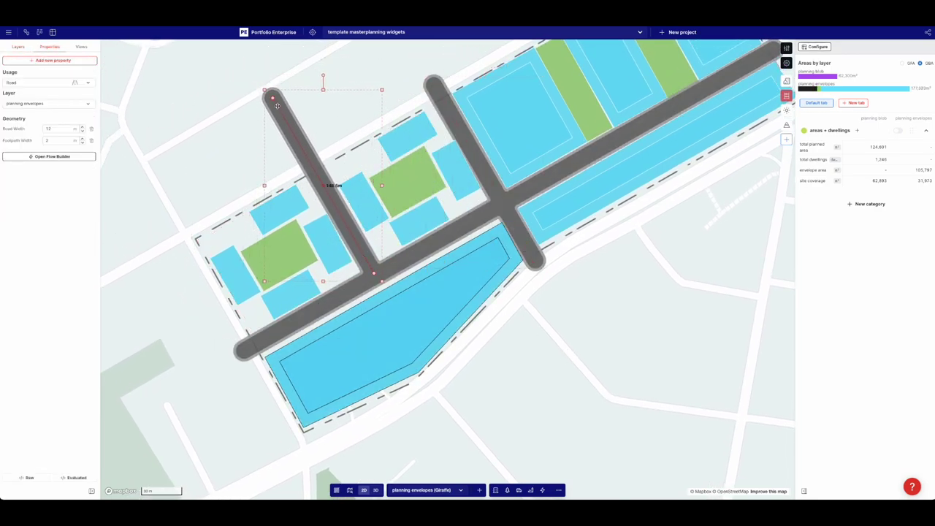
pyautogui.moveTo(288, 122); pyautogui.dragTo(311, 160)
pyautogui.click(576, 284)
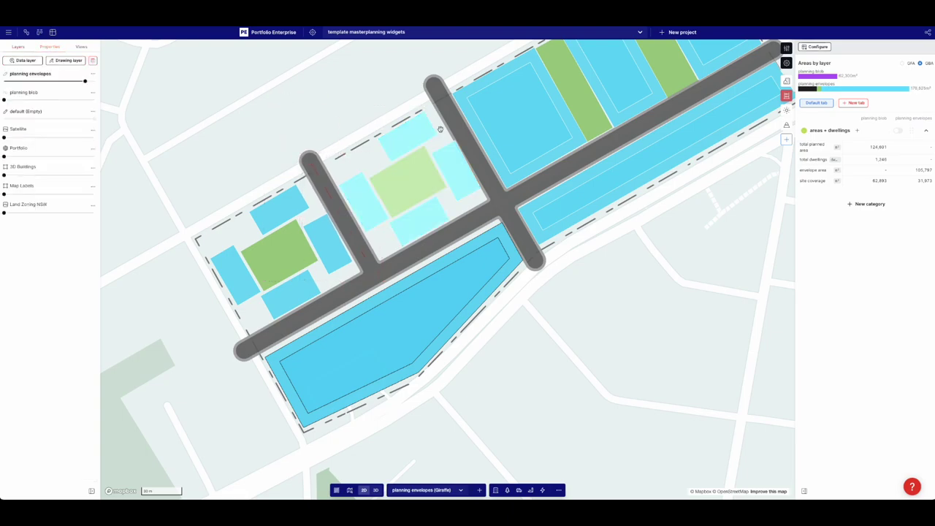
# Step: Select both northwest perimeter blocks in 3D view and increase their building levels
pyautogui.press('3')
pyautogui.scroll(-2, 569, 284)
pyautogui.moveTo(570, 283); pyautogui.dragTo(555, 290, button='right')
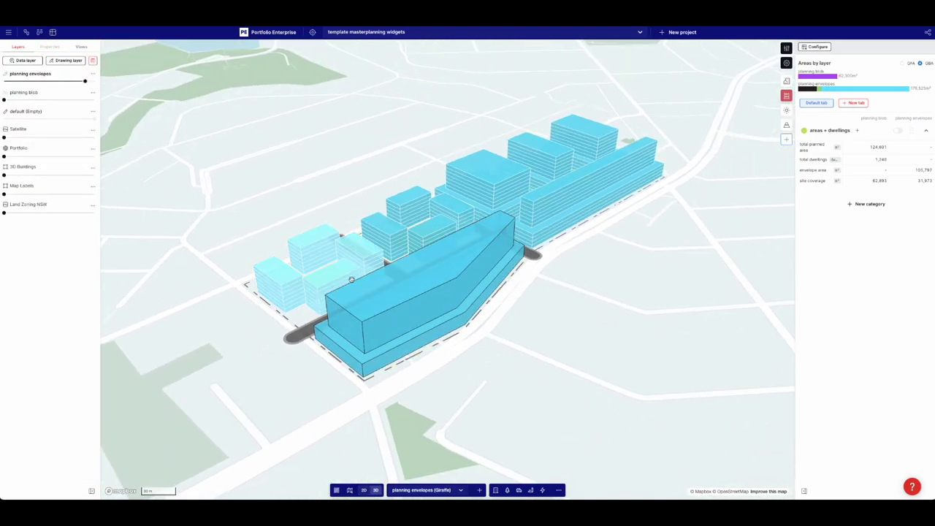
pyautogui.click(334, 268)
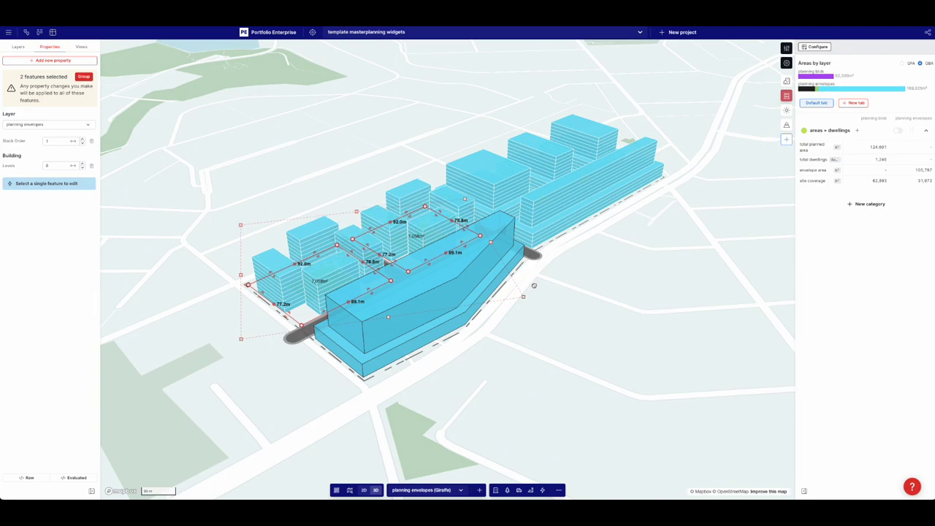
pyautogui.click(532, 286)
# Step: Delete the large podium-and-top envelope from the plot south of the main road
pyautogui.moveTo(514, 301)
pyautogui.mouseDown(button='right')
pyautogui.moveTo(559, 288)
pyautogui.moveTo(505, 294)
pyautogui.mouseUp(button='right')
pyautogui.click(441, 289)
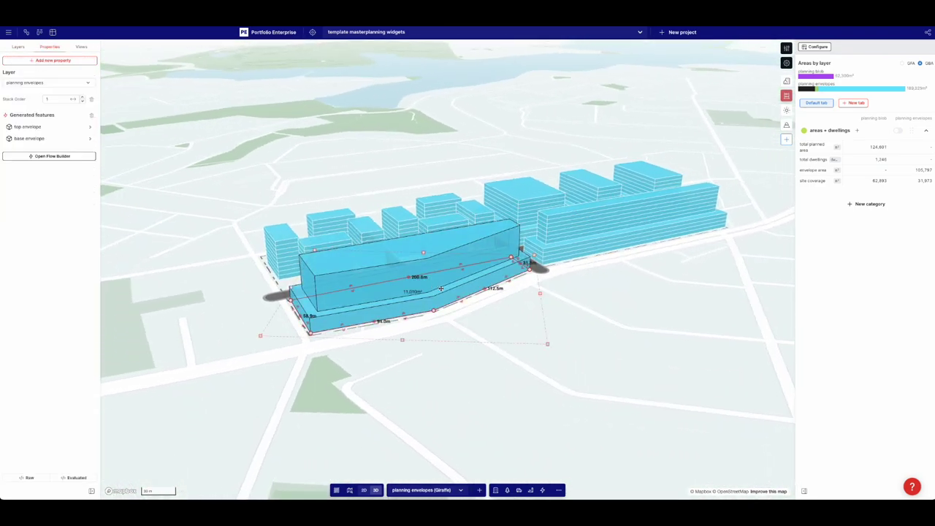
pyautogui.press('Delete')
# Step: Draw a three-segment line inside the cleared southern plot's outer edges, about 42 m, 92 m and 83 m long
pyautogui.moveTo(440, 288); pyautogui.dragTo(454, 316, button='right')
pyautogui.press('p')
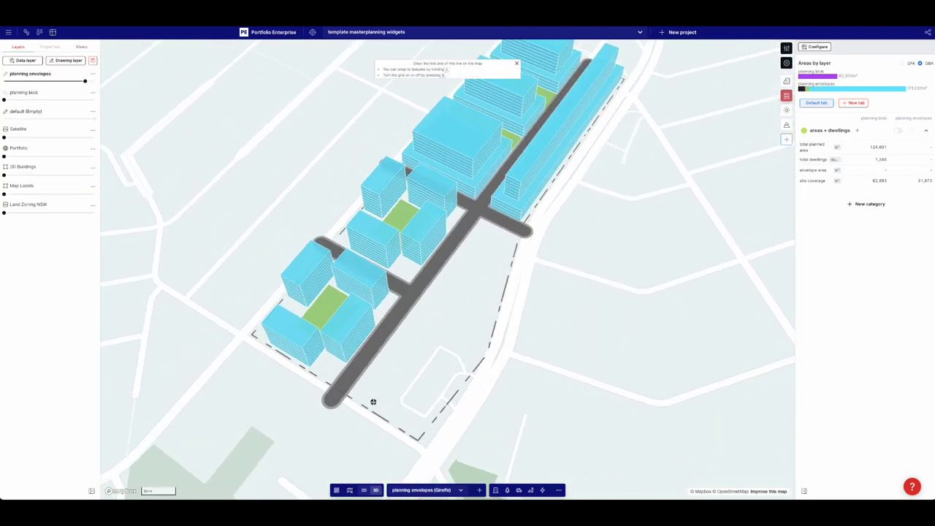
pyautogui.click(364, 391)
pyautogui.click(409, 419)
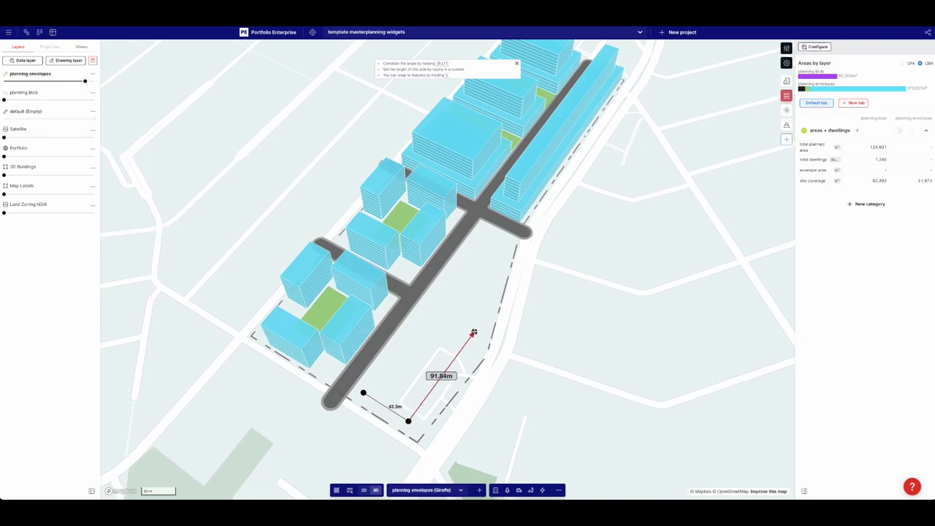
pyautogui.click(474, 332)
pyautogui.doubleClick(487, 249)
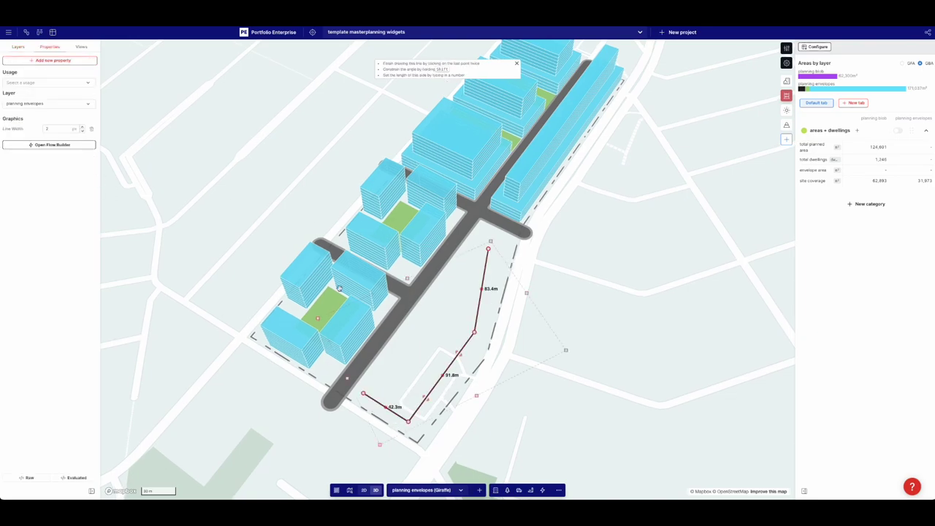
# Step: Start a flow on the new line with an Offset Line transform and open it in the flow builder
pyautogui.click(47, 144)
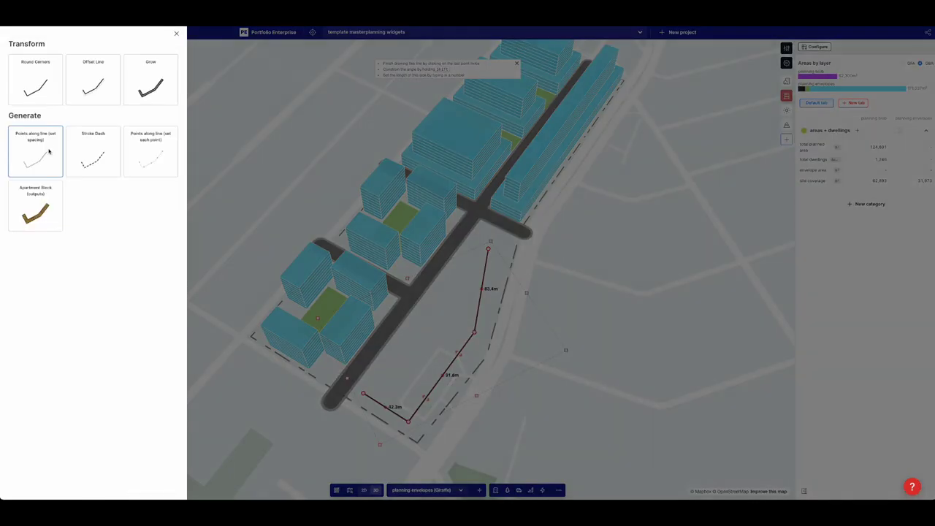
pyautogui.click(111, 101)
pyautogui.click(51, 154)
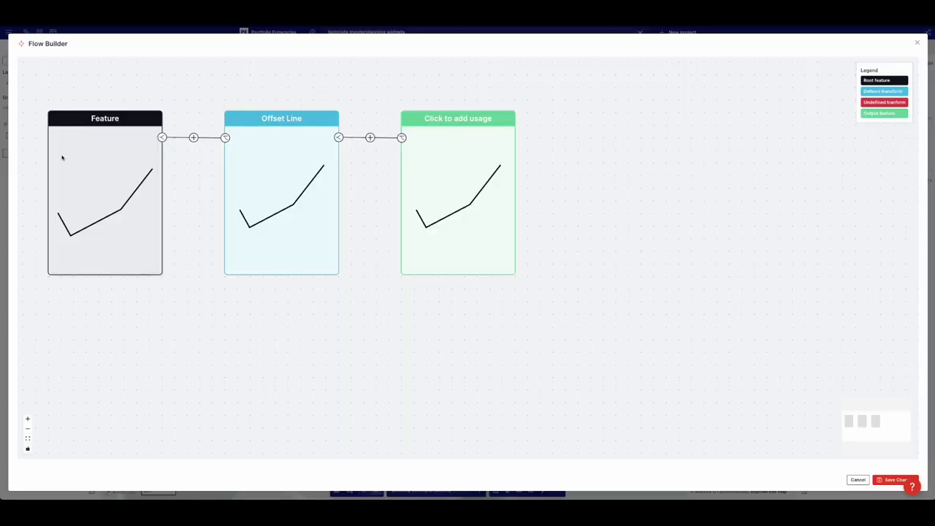
pyautogui.click(253, 167)
pyautogui.click(104, 71)
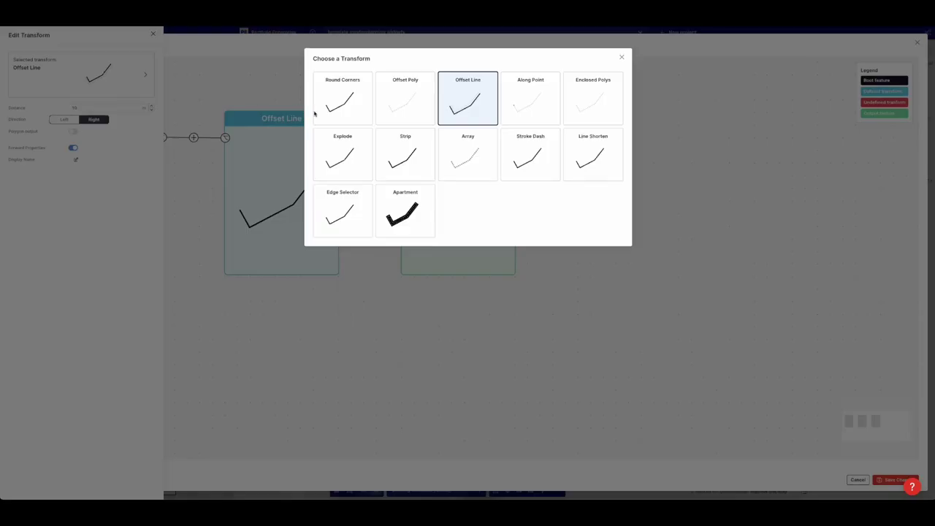
pyautogui.click(257, 286)
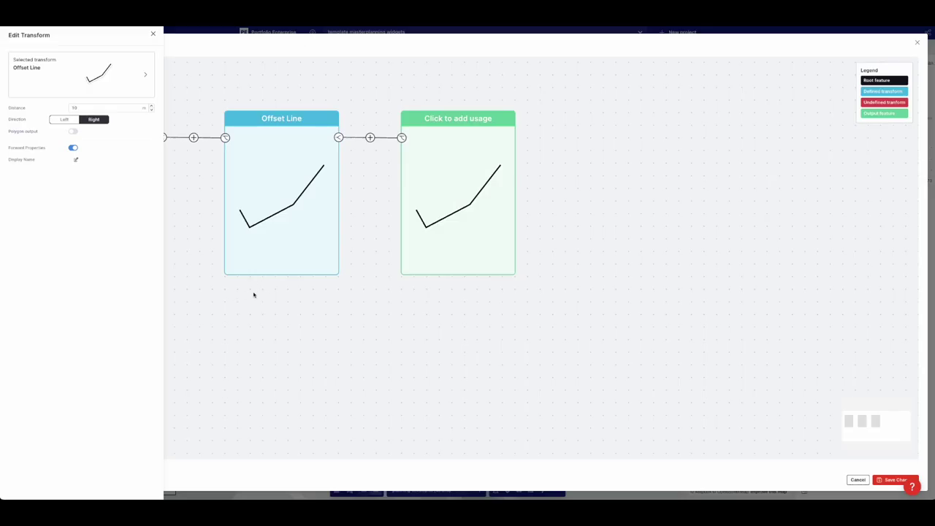
pyautogui.click(347, 308)
# Step: Replace the Offset Line transform with Offset Poly and set its distance to 13 m
pyautogui.click(231, 163)
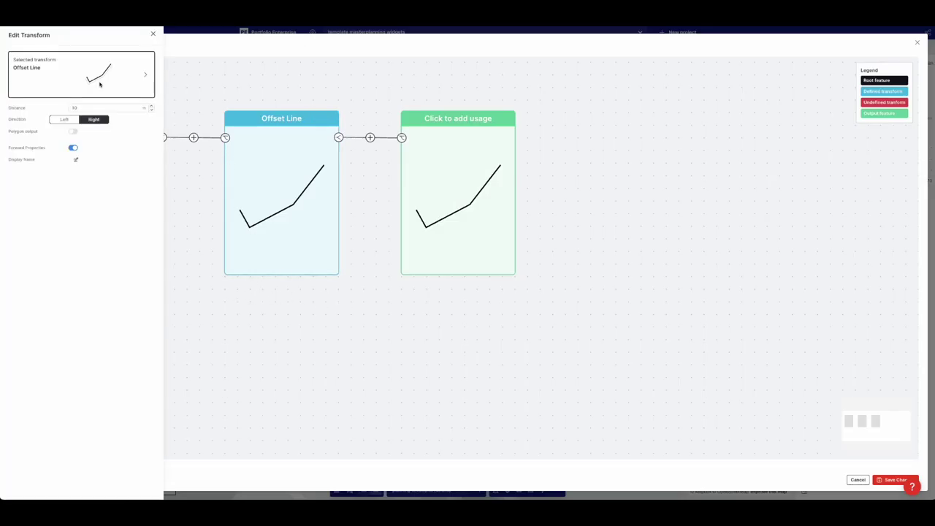
pyautogui.click(257, 119)
pyautogui.click(268, 118)
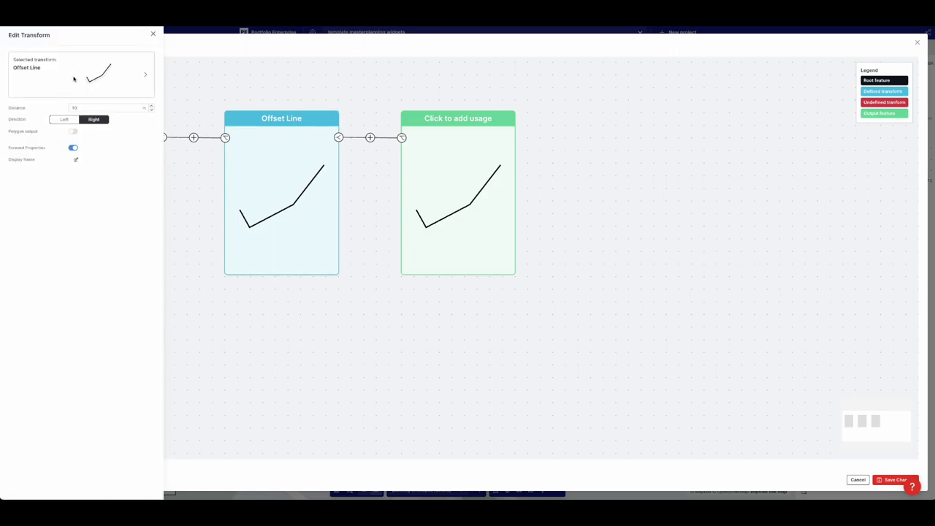
pyautogui.click(61, 77)
pyautogui.click(402, 94)
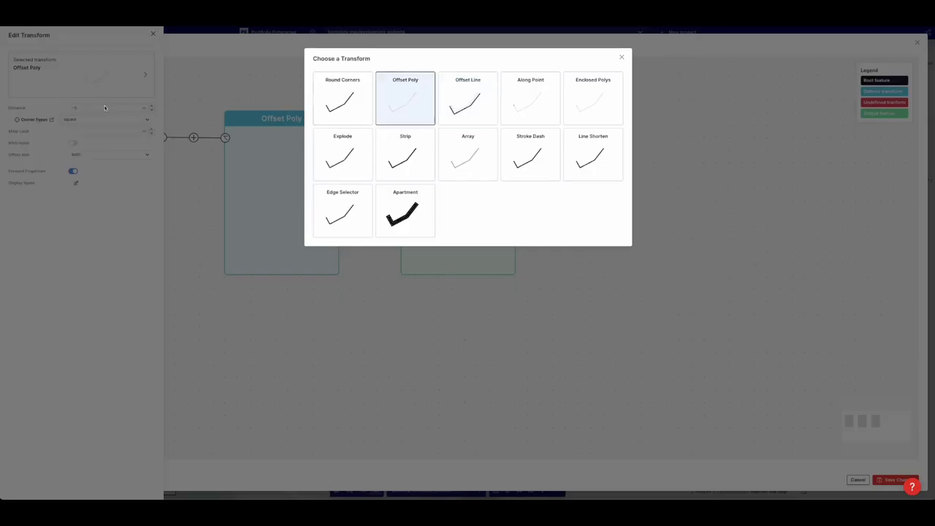
pyautogui.click(105, 109)
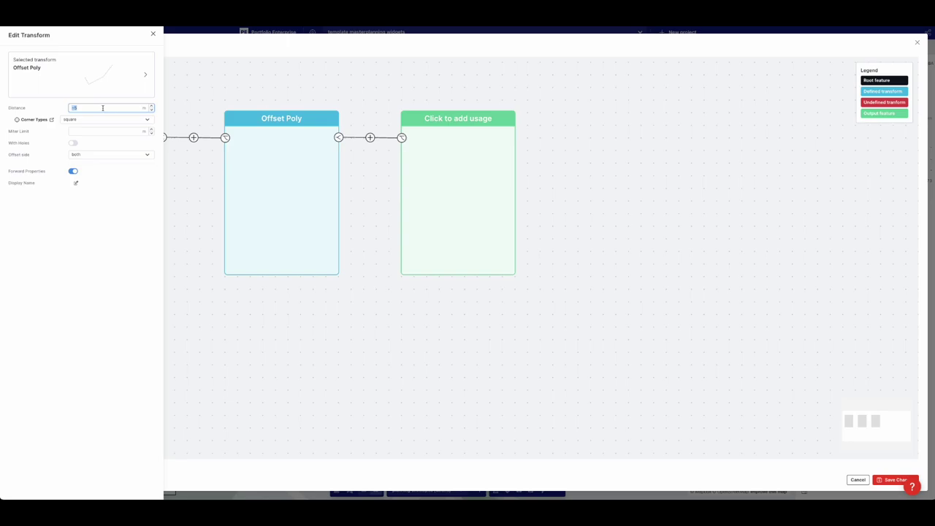
pyautogui.click(87, 132)
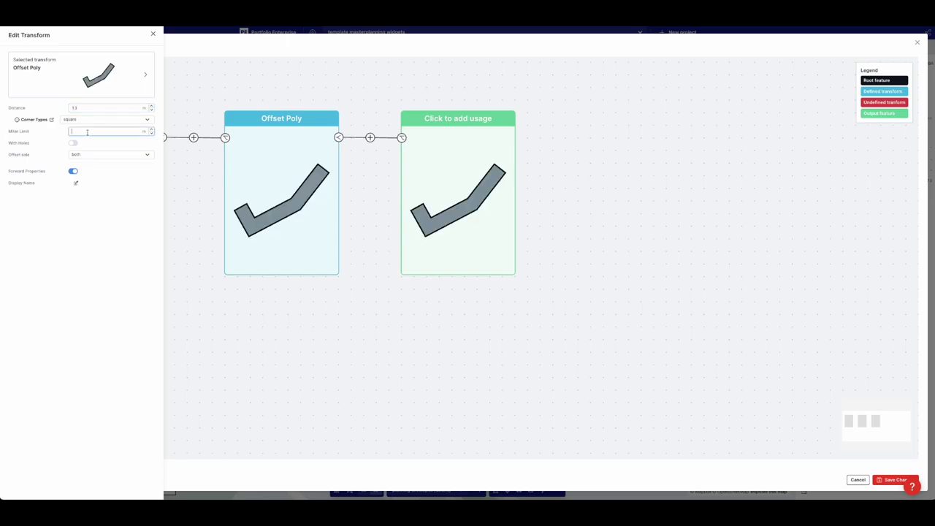
pyautogui.click(364, 177)
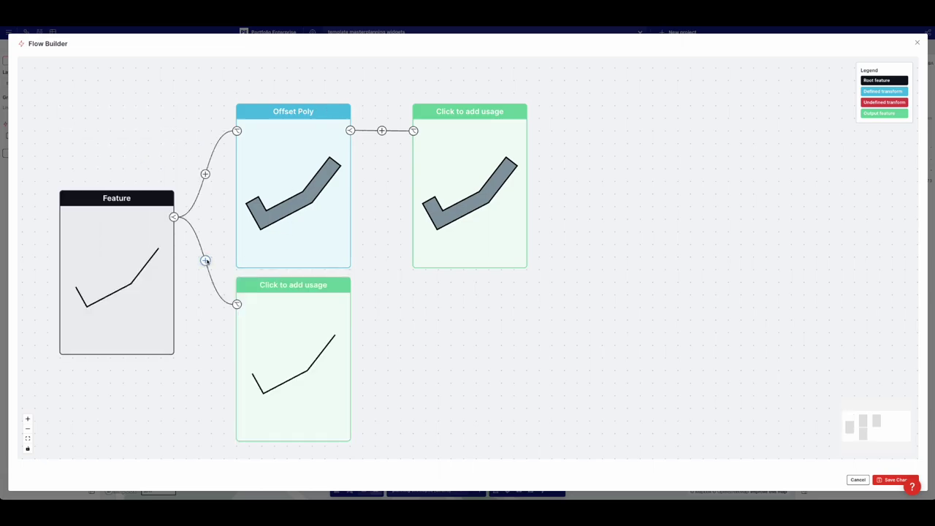
# Step: Branch a second path from the root line and define its transform as Offset Poly
pyautogui.click(270, 305)
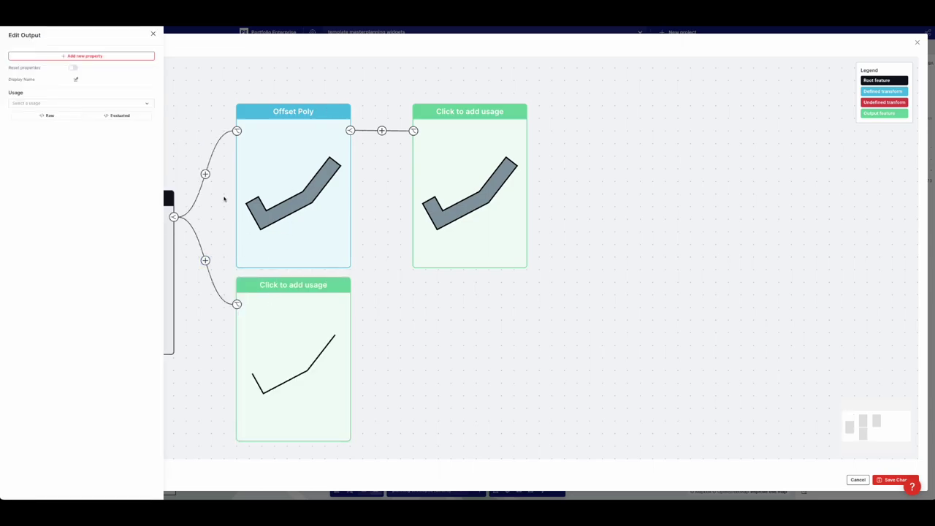
pyautogui.click(205, 260)
pyautogui.click(276, 296)
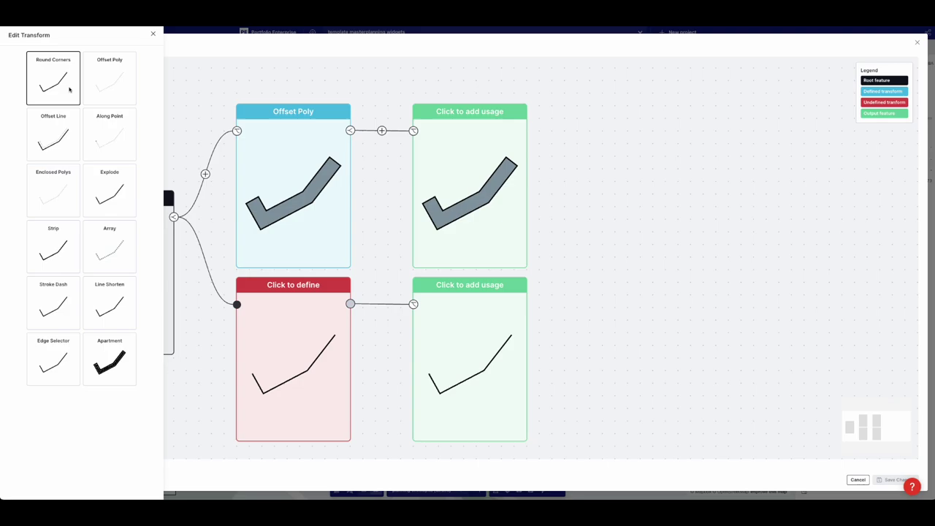
pyautogui.click(70, 89)
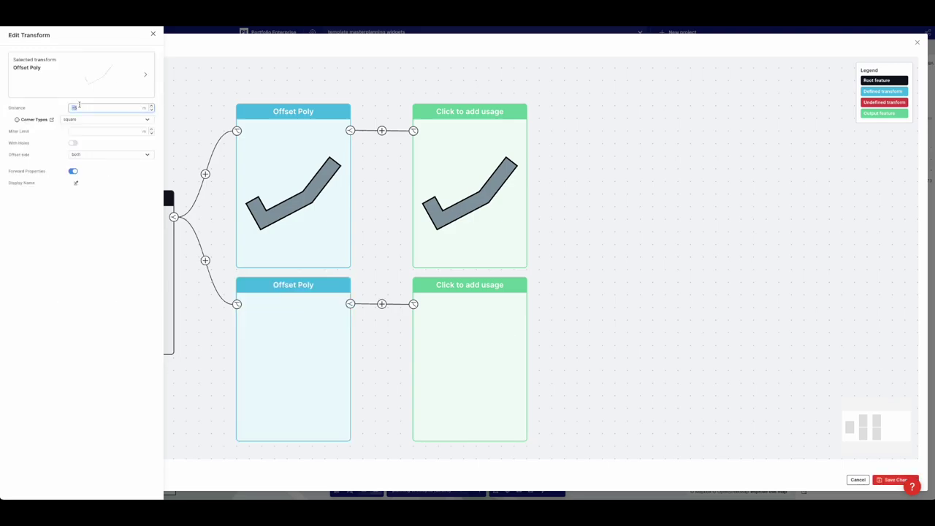
# Step: Insert a Line Shorten transform before the lower Offset Poly with start and end offsets of 4 m
pyautogui.click(206, 262)
pyautogui.click(282, 319)
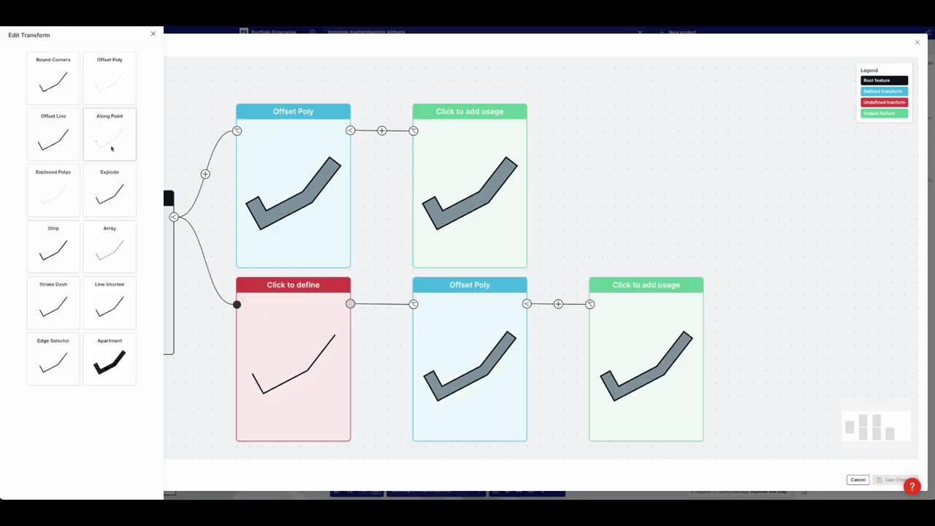
pyautogui.click(127, 284)
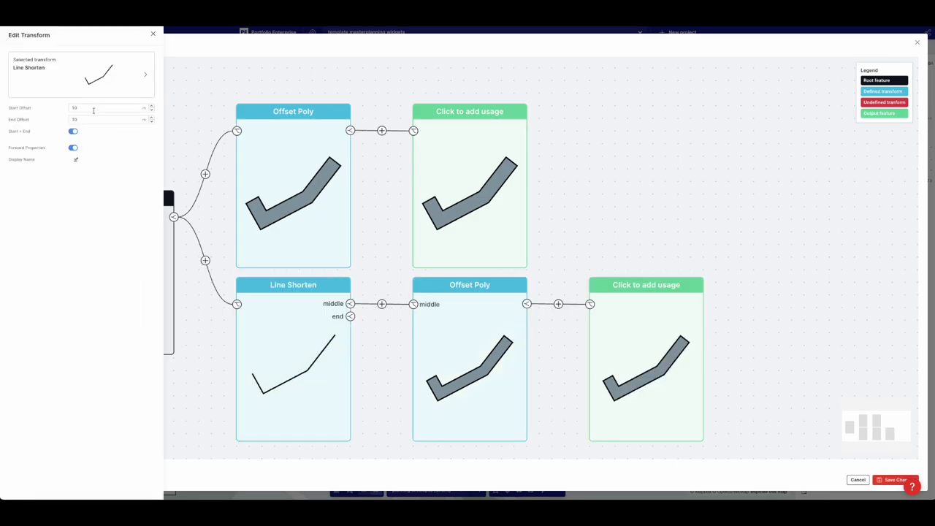
pyautogui.doubleClick(93, 106)
pyautogui.press('Tab')
pyautogui.write('4')
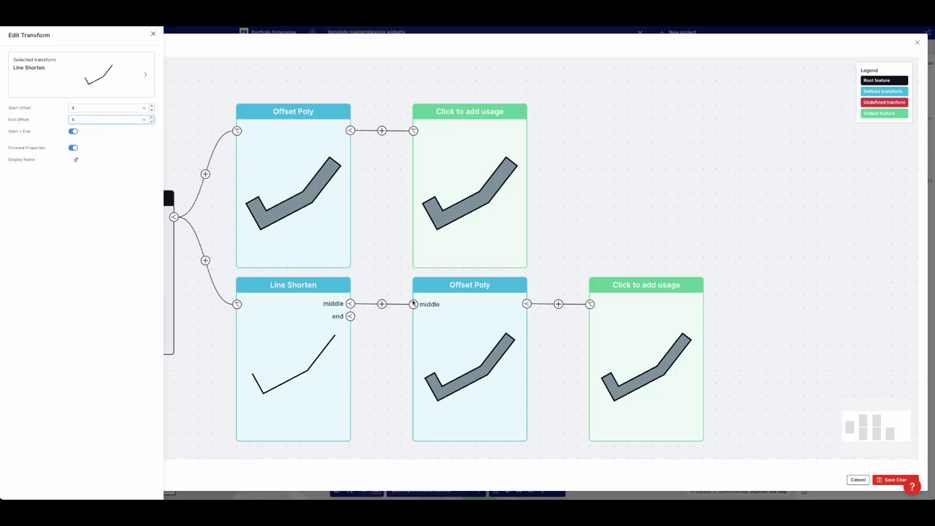
# Step: Set the lower branch's output usage to Envelope and remove its Stack Order and Levels properties
pyautogui.click(632, 304)
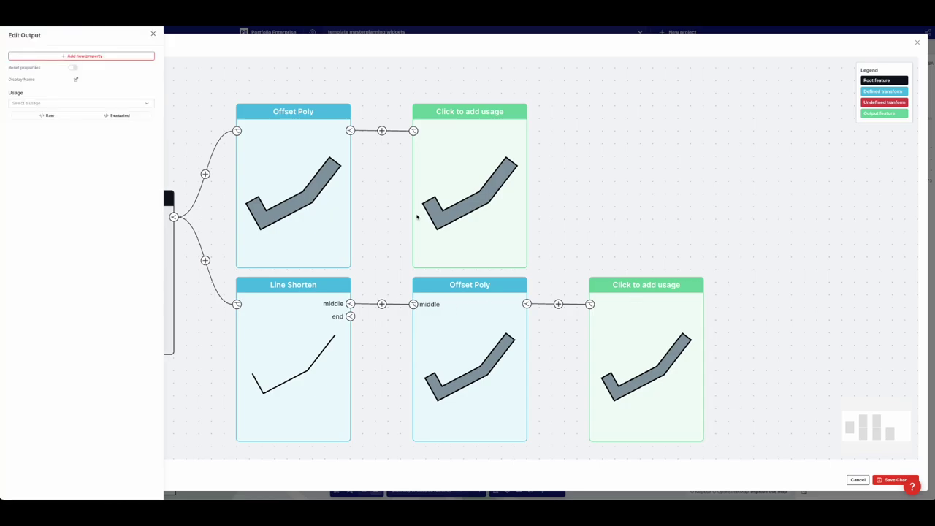
pyautogui.click(80, 102)
pyautogui.write('env')
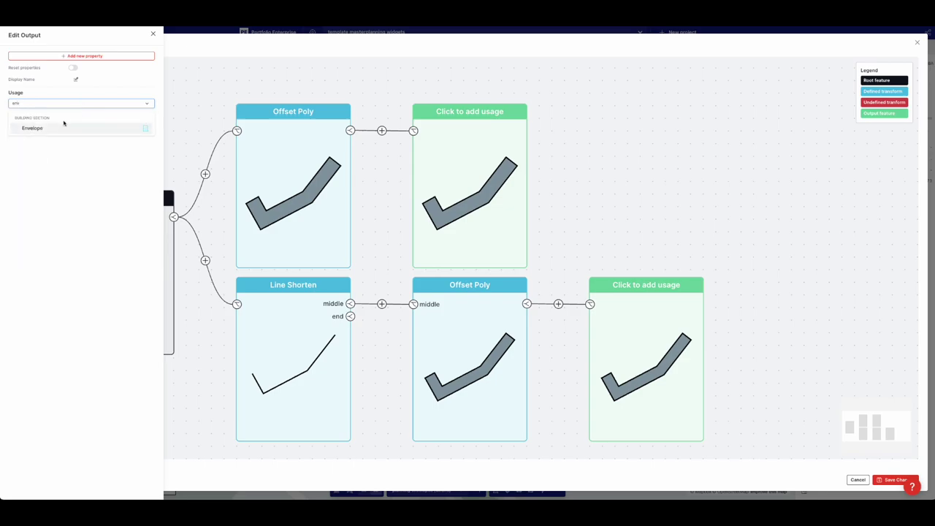
pyautogui.click(62, 127)
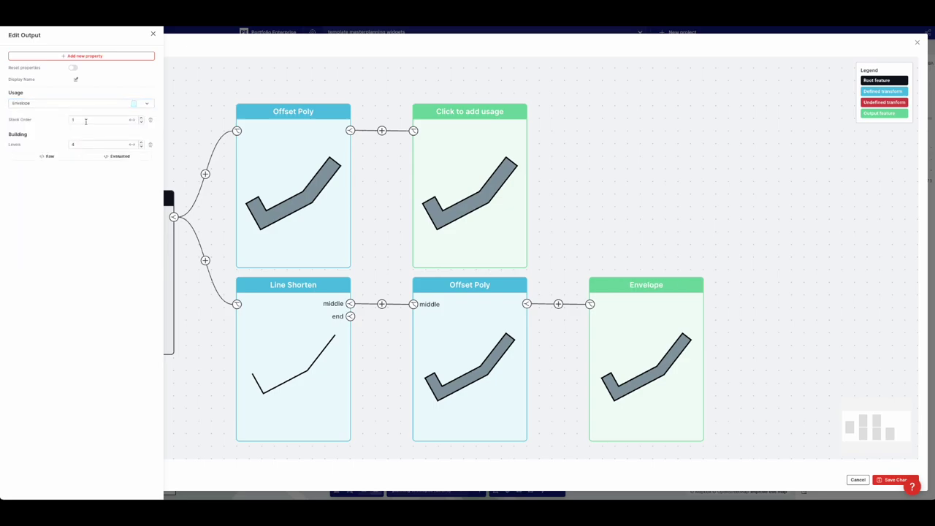
pyautogui.click(149, 145)
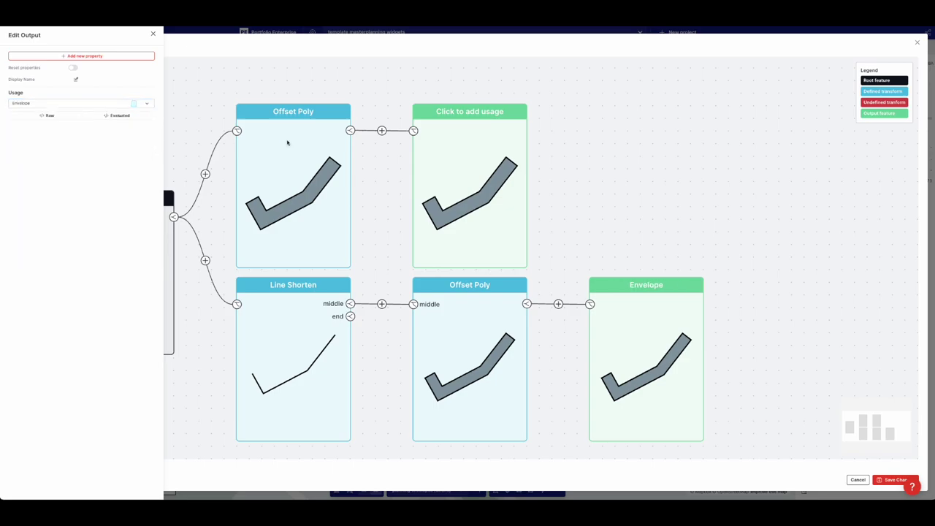
# Step: Set the upper branch's output usage to Envelope with 2 levels
pyautogui.click(457, 140)
pyautogui.click(78, 102)
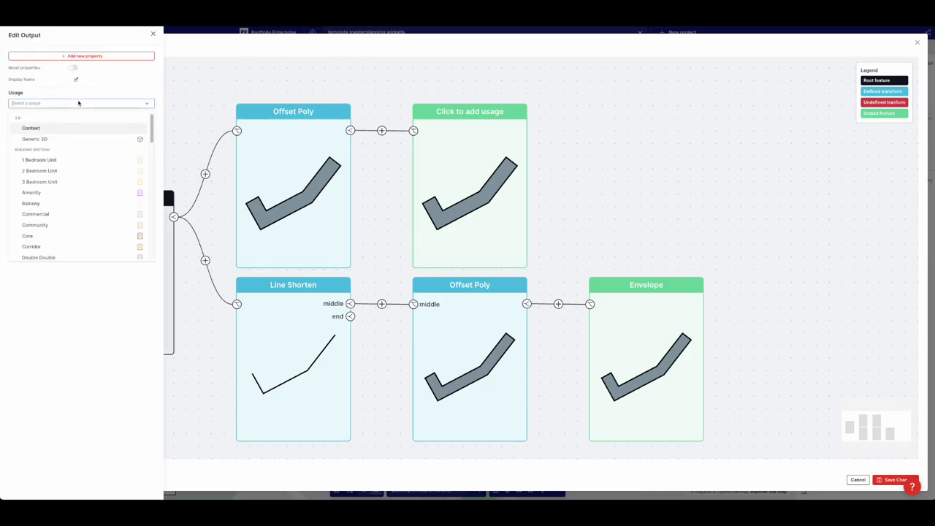
pyautogui.write('env')
pyautogui.click(32, 128)
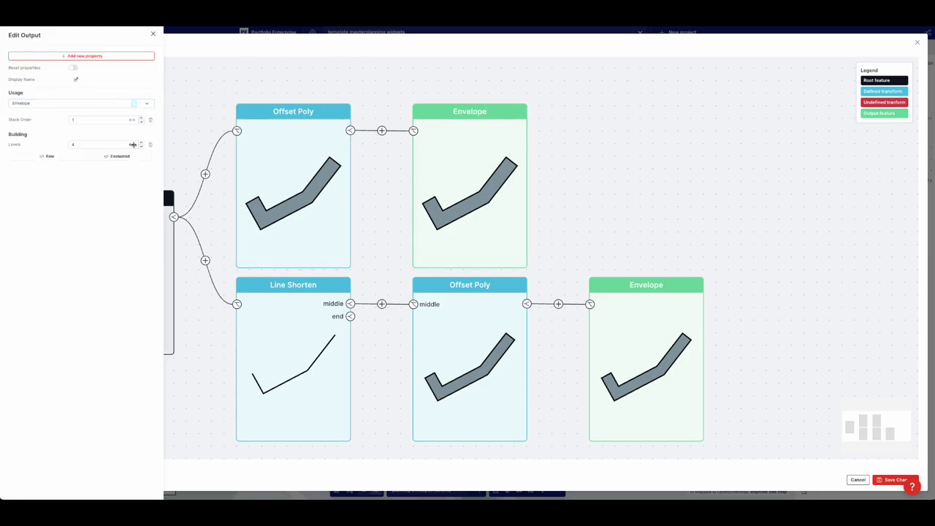
pyautogui.doubleClick(101, 143)
pyautogui.click(61, 142)
# Step: Recheck both Envelope outputs and save the line's flow changes
pyautogui.click(626, 327)
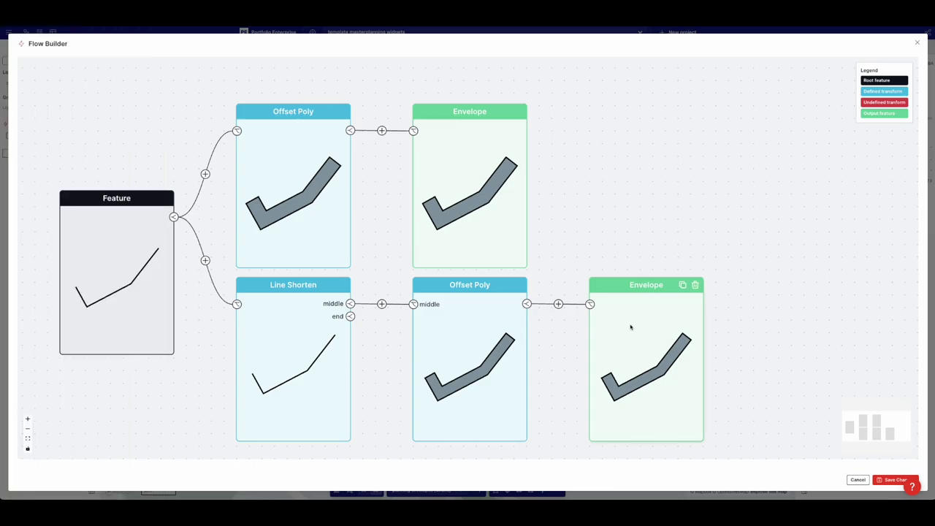
pyautogui.click(630, 326)
pyautogui.click(441, 201)
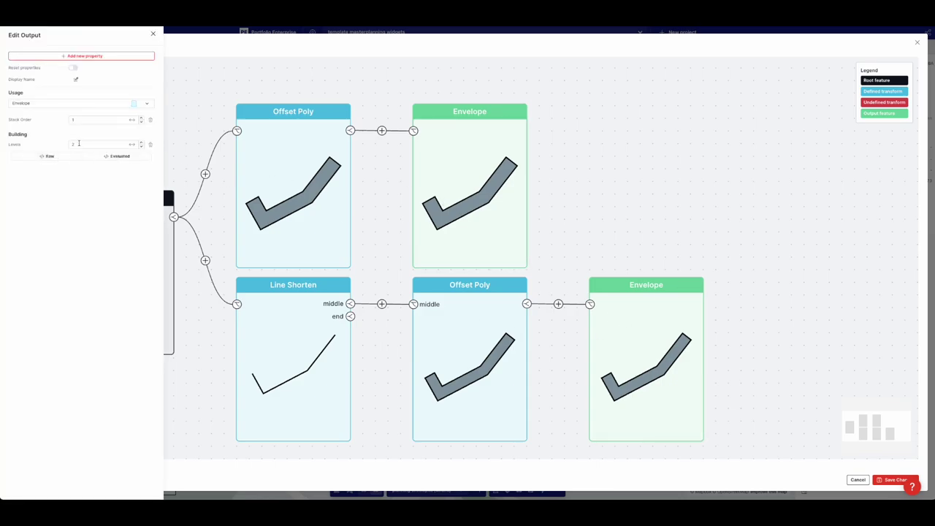
pyautogui.click(572, 213)
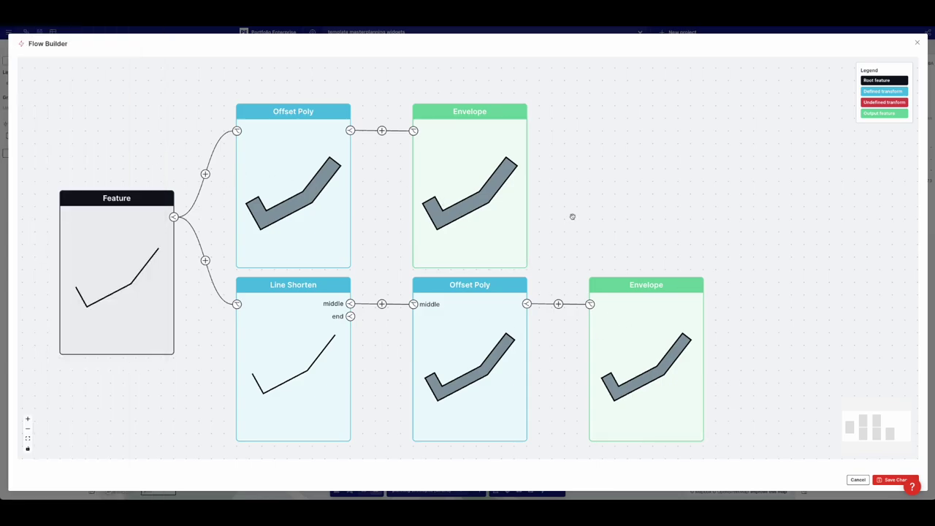
pyautogui.click(887, 480)
pyautogui.moveTo(486, 363); pyautogui.dragTo(374, 292, button='right')
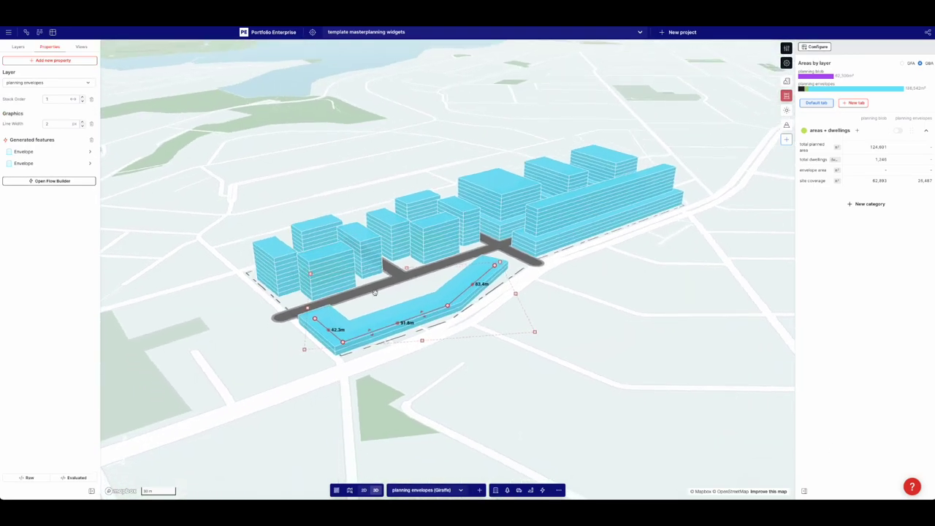
# Step: Add a Levels property to the southern envelope line and set it to 7
pyautogui.click(31, 61)
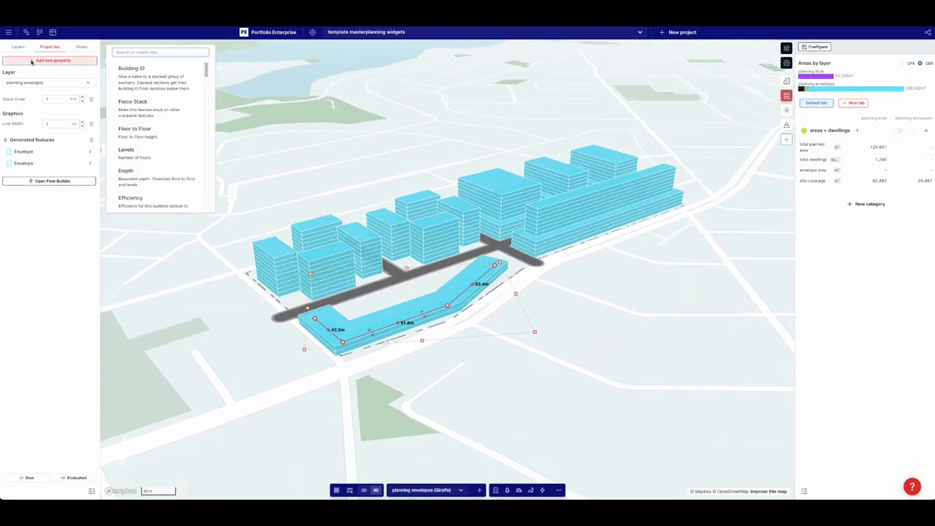
pyautogui.click(128, 150)
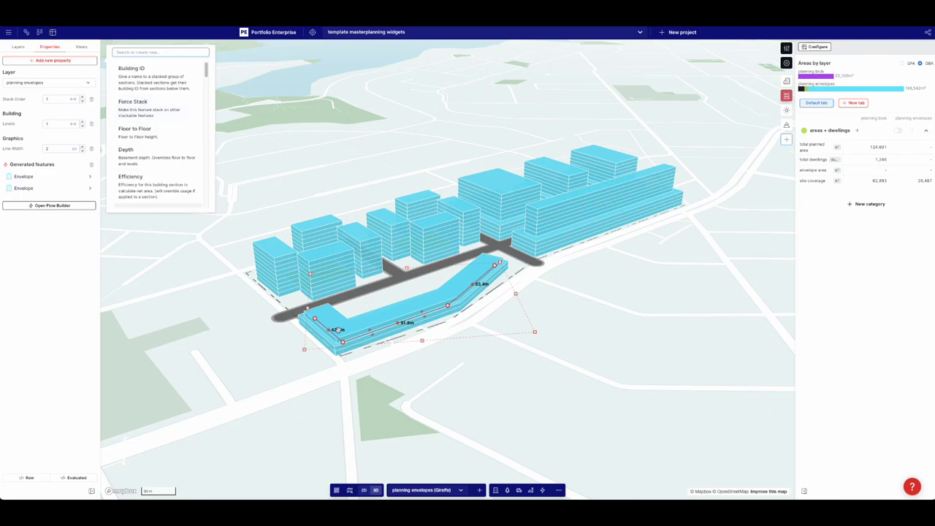
pyautogui.click(59, 281)
pyautogui.moveTo(73, 124); pyautogui.dragTo(115, 144)
pyautogui.click(51, 123)
pyautogui.scroll(3, 335, 351)
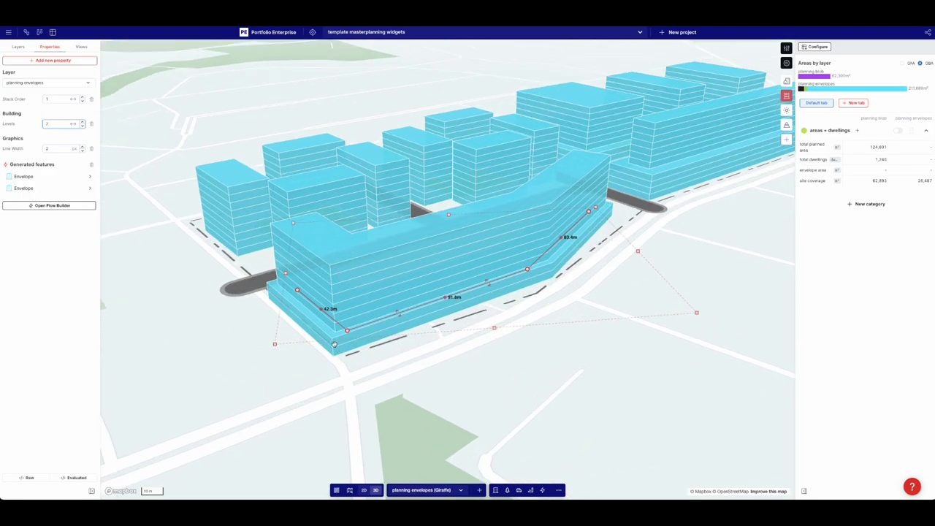
# Step: Pull the southern line's western end and bends inward, and add a vertex splitting its middle segment into about 50 m and 37 m
pyautogui.click(257, 345)
pyautogui.press('2')
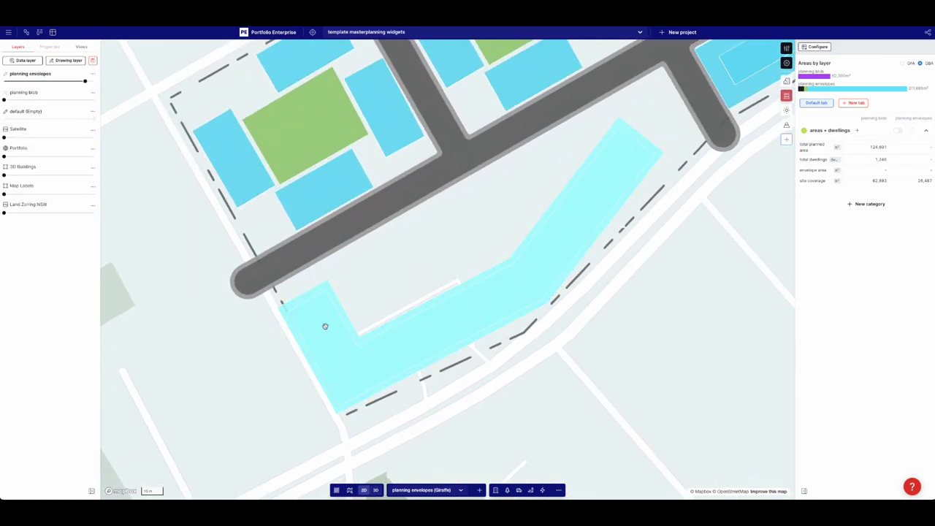
pyautogui.click(325, 326)
pyautogui.moveTo(304, 294); pyautogui.dragTo(315, 296)
pyautogui.moveTo(347, 375); pyautogui.dragTo(355, 366)
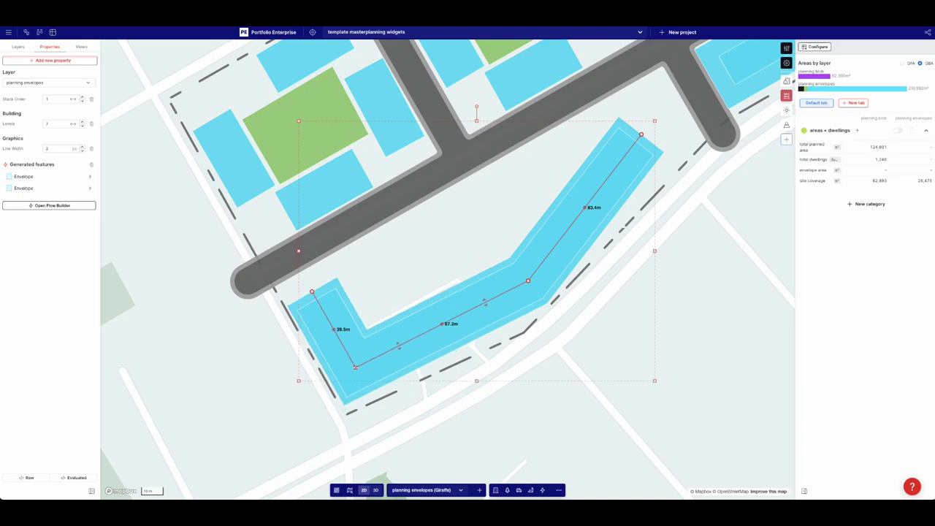
pyautogui.moveTo(527, 280); pyautogui.dragTo(526, 278)
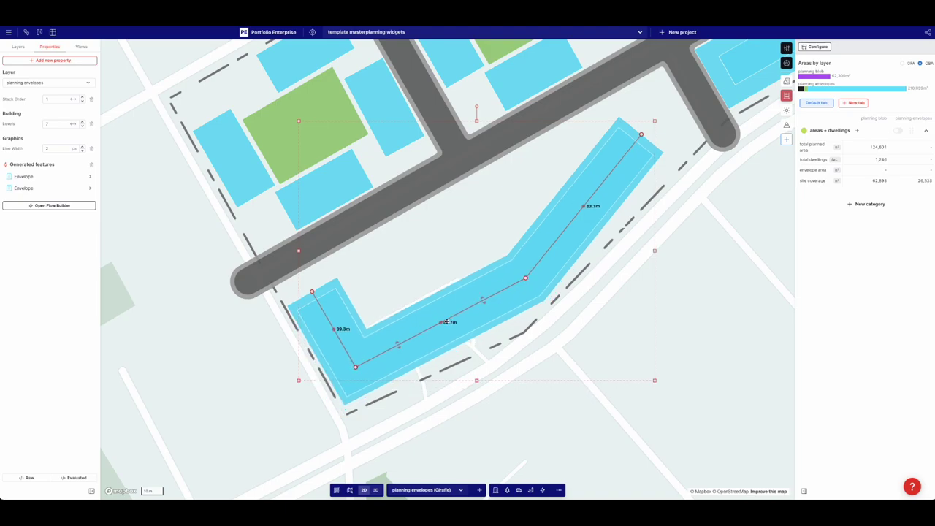
pyautogui.moveTo(440, 322); pyautogui.dragTo(452, 315)
# Step: Give the line's 2-level lower generated Envelope the display name "base envelope"
pyautogui.press('3')
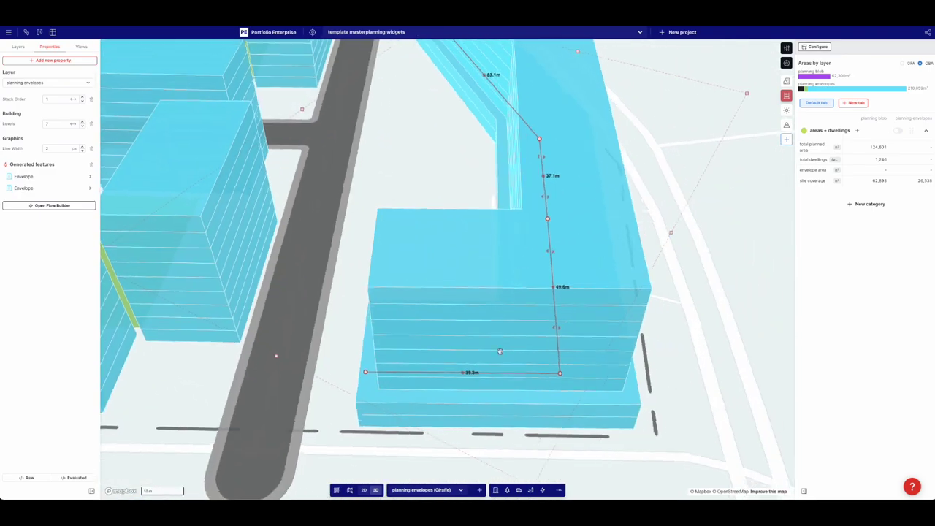
pyautogui.click(43, 186)
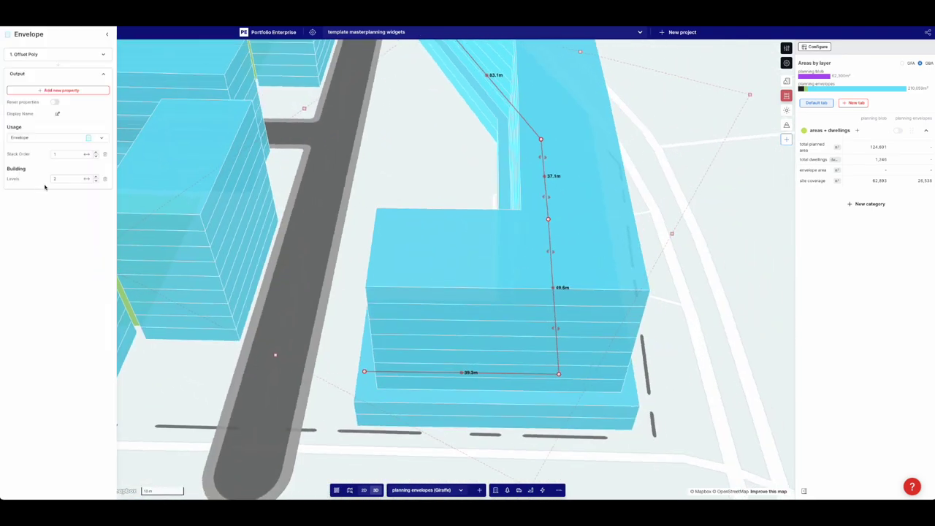
pyautogui.click(57, 113)
pyautogui.click(93, 113)
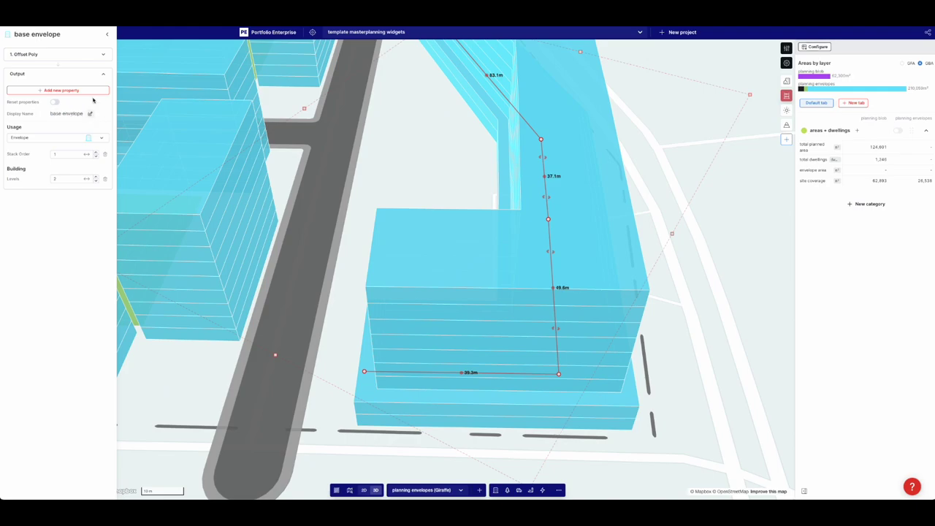
pyautogui.click(107, 36)
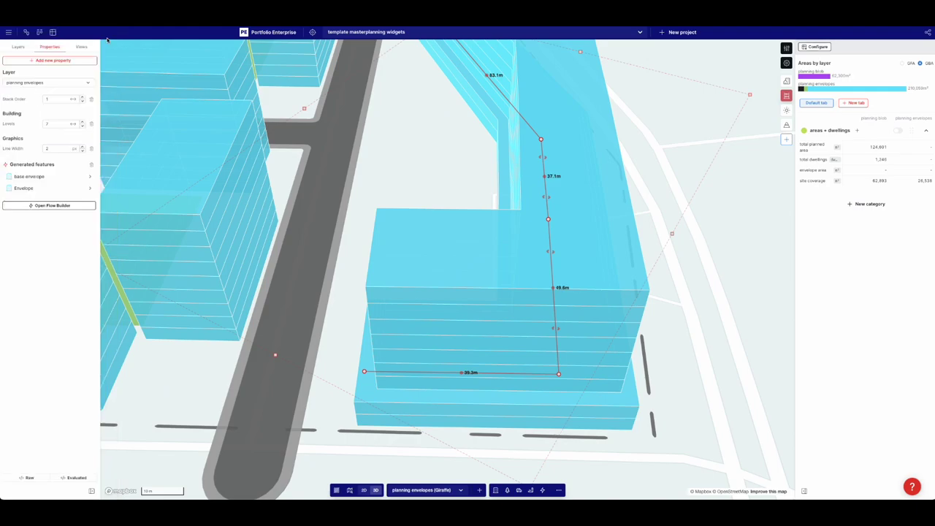
# Step: Give the line's other generated Envelope the display name "top envelope"
pyautogui.click(29, 188)
pyautogui.click(57, 134)
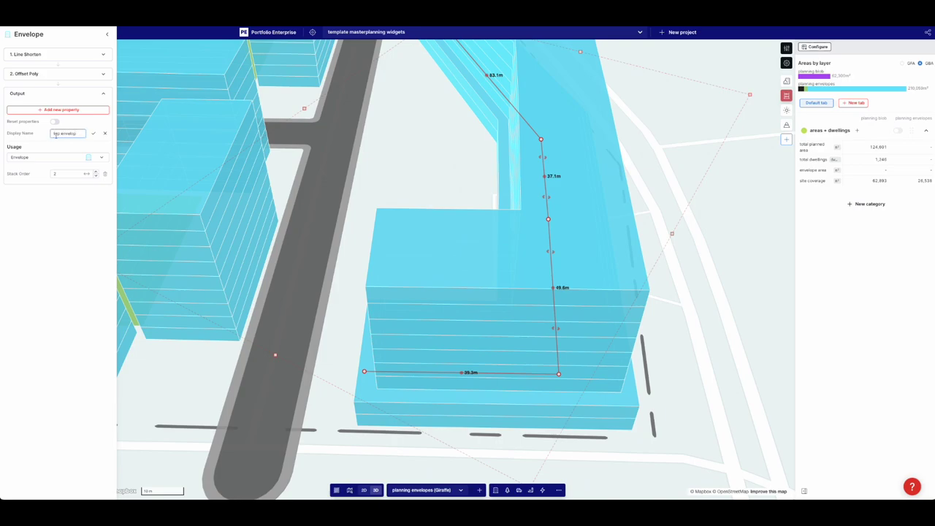
pyautogui.write('top envelope')
pyautogui.click(94, 132)
# Step: Set the top envelope's Line Shorten end offset to 7 m and start offset to 8 m
pyautogui.click(58, 73)
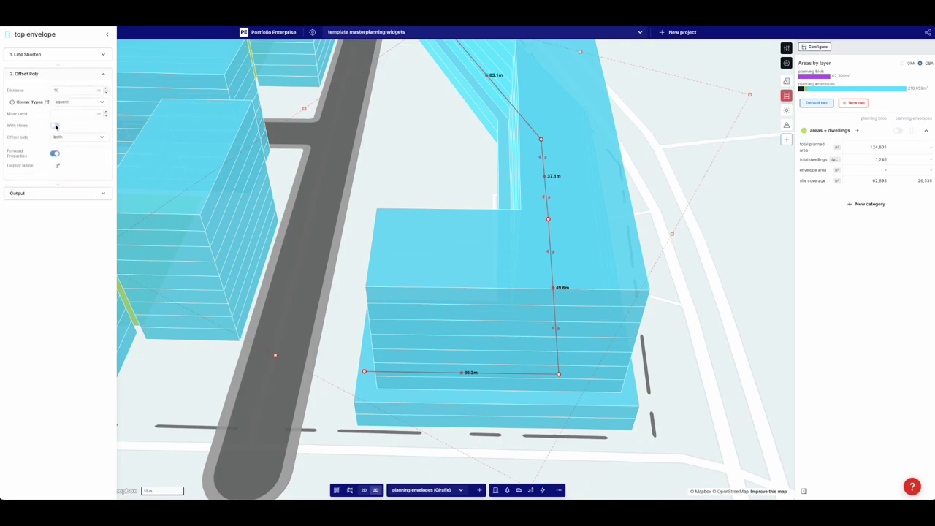
pyautogui.click(58, 54)
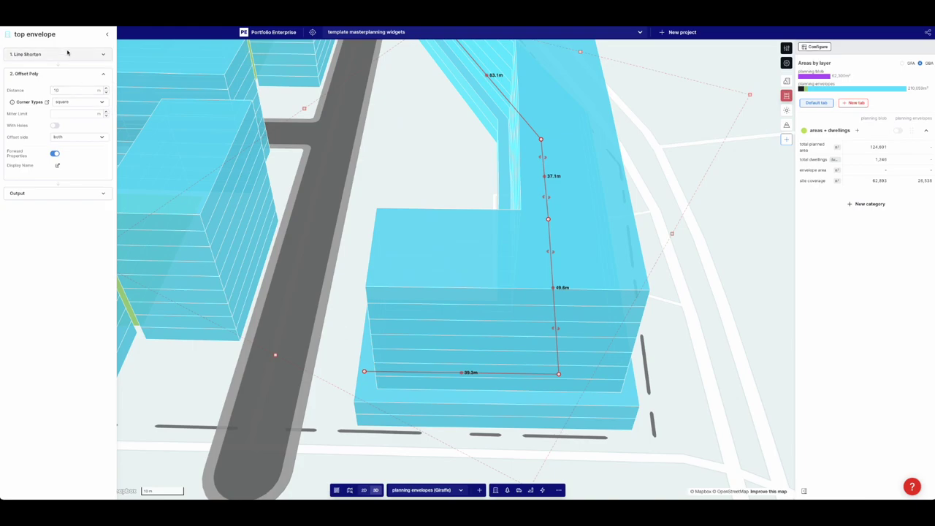
pyautogui.click(64, 82)
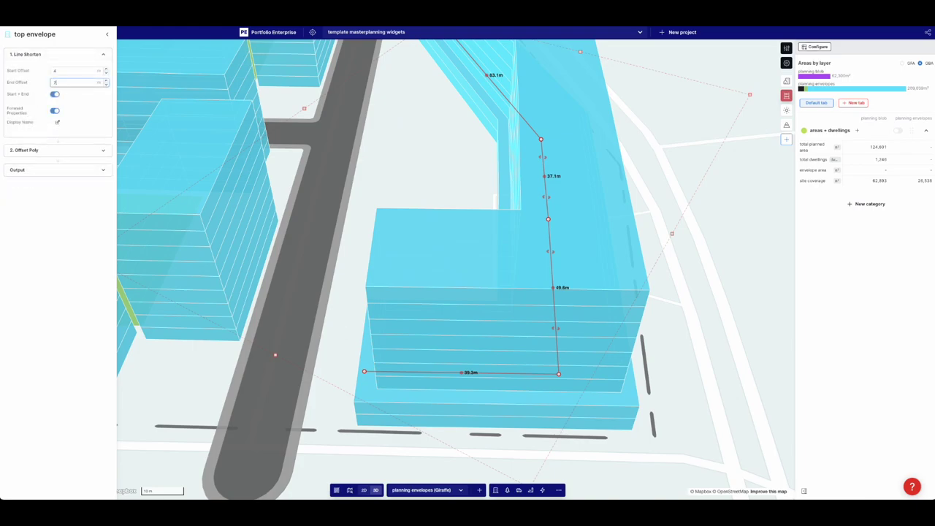
pyautogui.click(73, 71)
pyautogui.write('8')
pyautogui.click(684, 312)
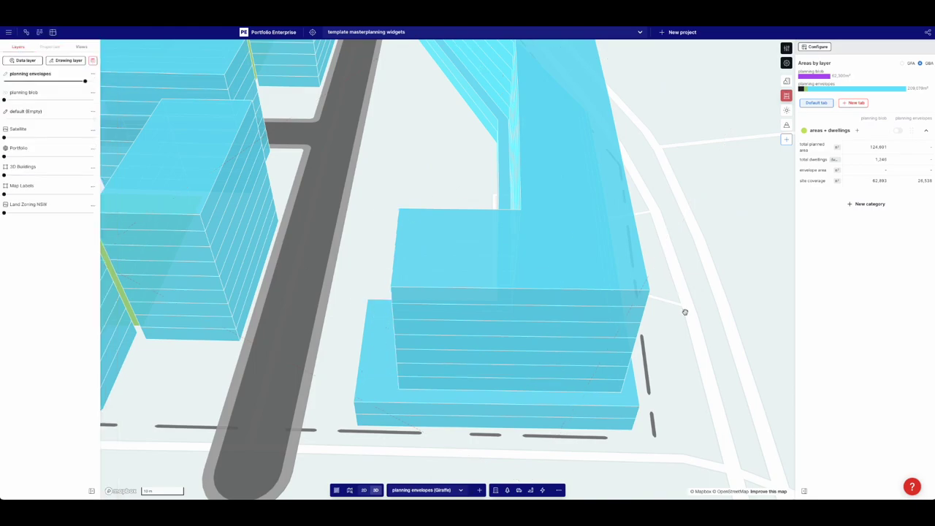
# Step: Move the middle perimeter block's corner slightly toward the adjoining northern side road, and select that road
pyautogui.scroll(-5, 690, 308)
pyautogui.moveTo(715, 309); pyautogui.dragTo(701, 323, button='right')
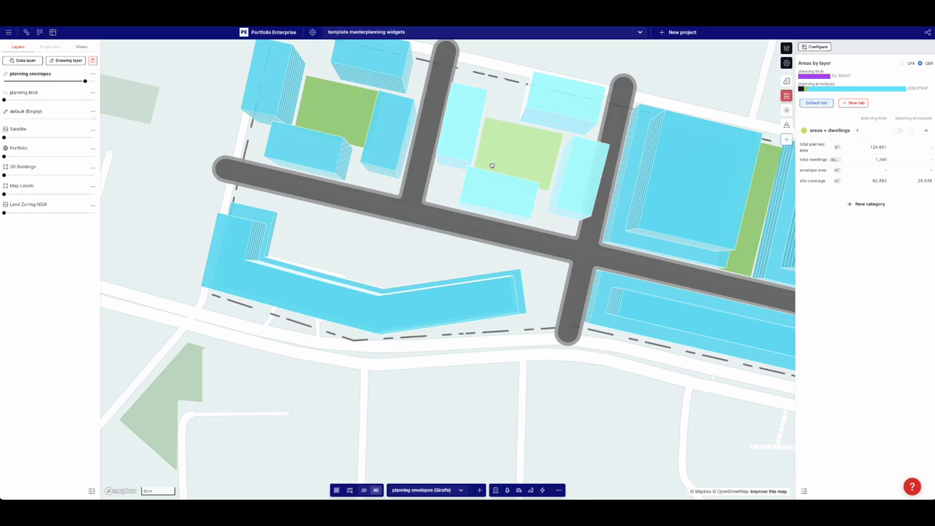
pyautogui.click(492, 166)
pyautogui.moveTo(449, 105); pyautogui.dragTo(443, 105)
pyautogui.click(430, 108)
pyautogui.moveTo(523, 356); pyautogui.dragTo(540, 321, button='right')
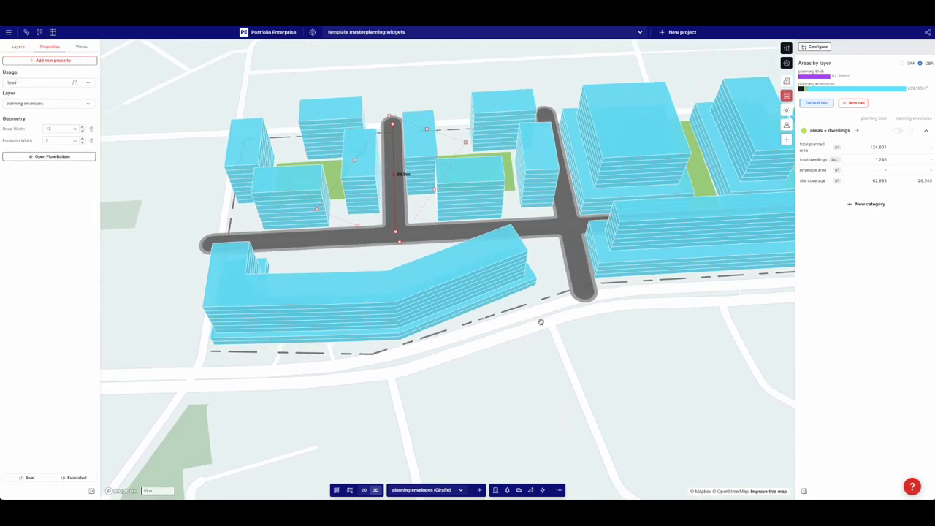
# Step: Set the middle perimeter block's levels to 10
pyautogui.click(593, 275)
pyautogui.click(496, 332)
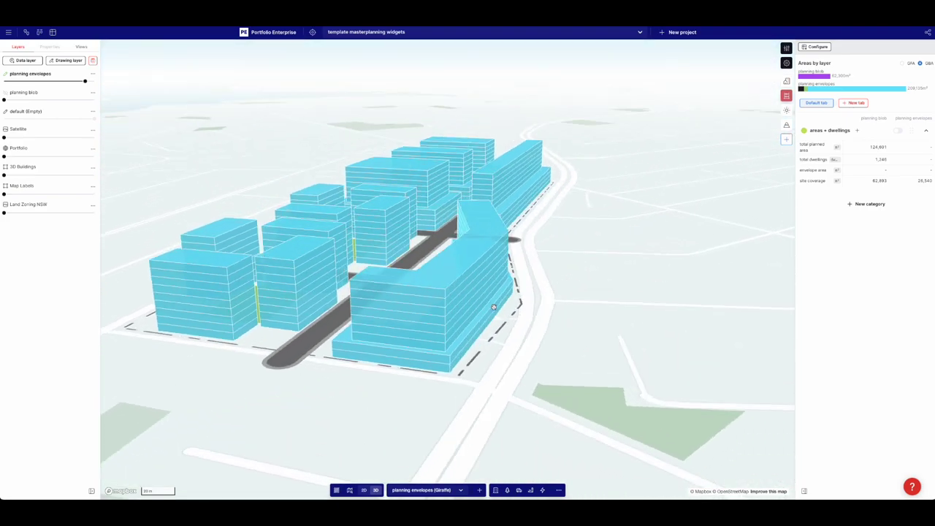
pyautogui.moveTo(493, 308); pyautogui.dragTo(482, 322, button='right')
pyautogui.click(519, 217)
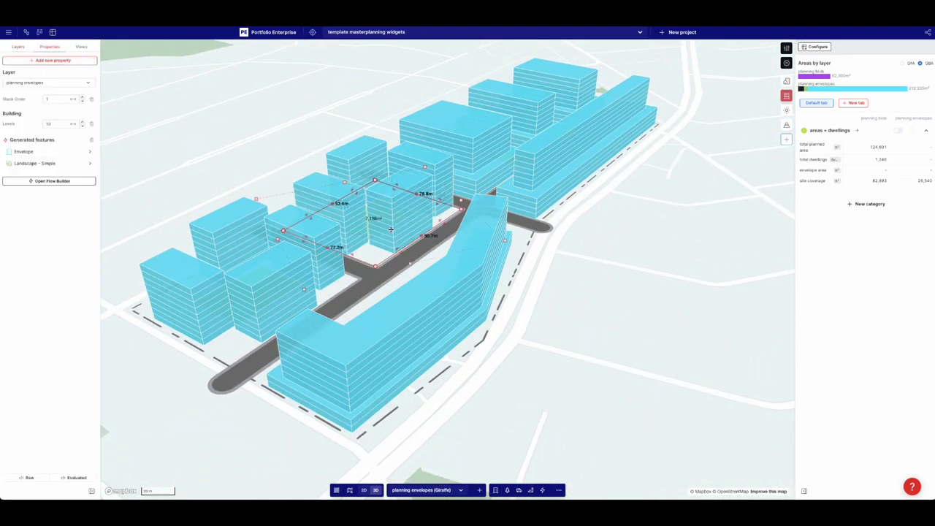
pyautogui.click(555, 287)
# Step: Review which site area component the site coverage measure uses
pyautogui.moveTo(566, 295); pyautogui.dragTo(558, 282, button='right')
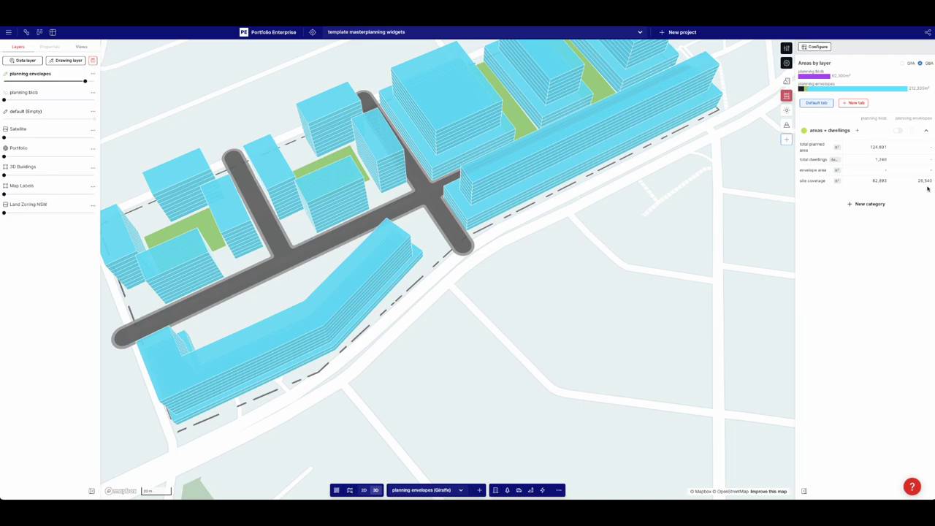
pyautogui.click(806, 183)
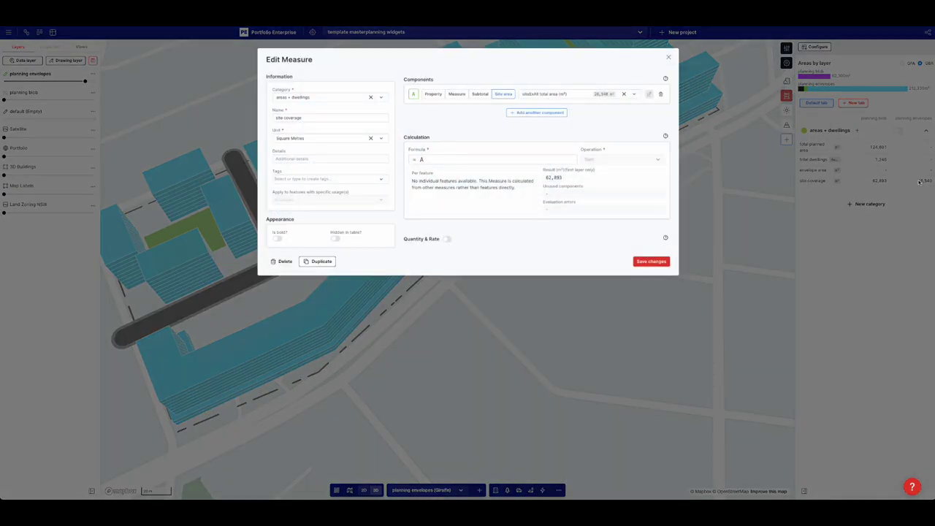
pyautogui.click(612, 324)
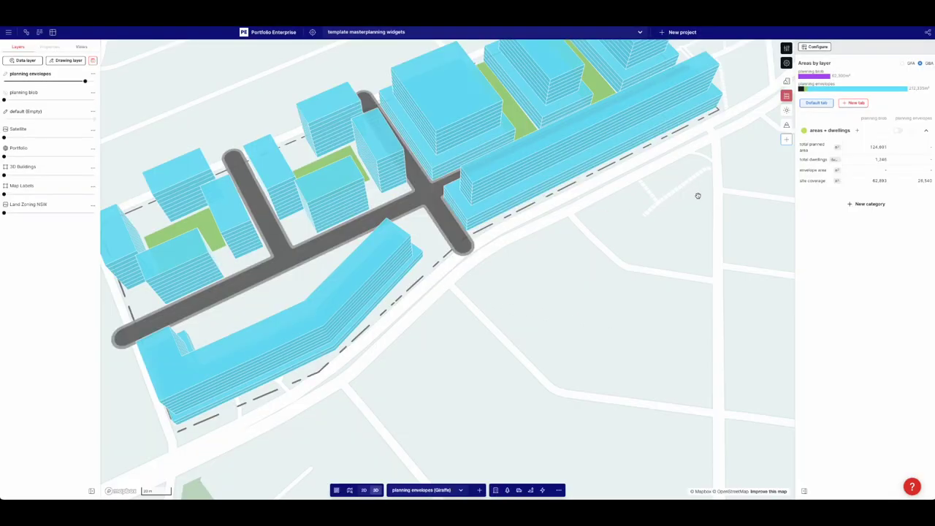
# Step: Shorten the northeastern segment of the southern envelope line to about 78 m
pyautogui.click(426, 239)
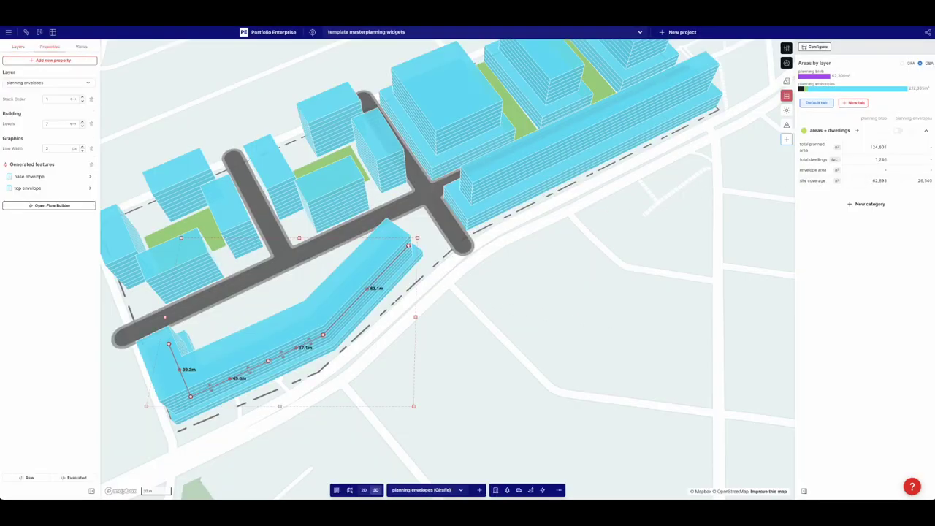
pyautogui.moveTo(406, 246)
pyautogui.mouseDown()
pyautogui.moveTo(364, 281)
pyautogui.moveTo(417, 240)
pyautogui.moveTo(403, 252)
pyautogui.mouseUp()
pyautogui.scroll(2, 438, 278)
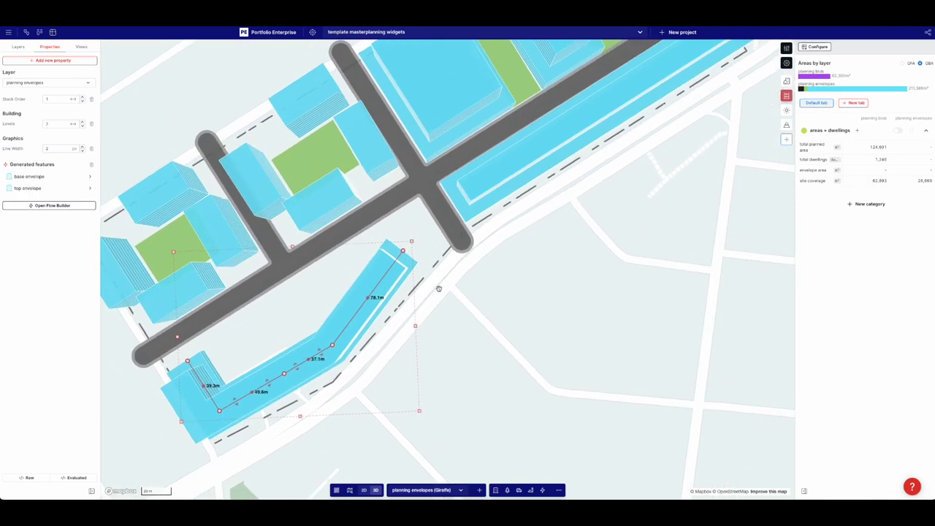
# Step: Extend the southern end of the central cross road slightly, and select the middle perimeter block
pyautogui.click(454, 208)
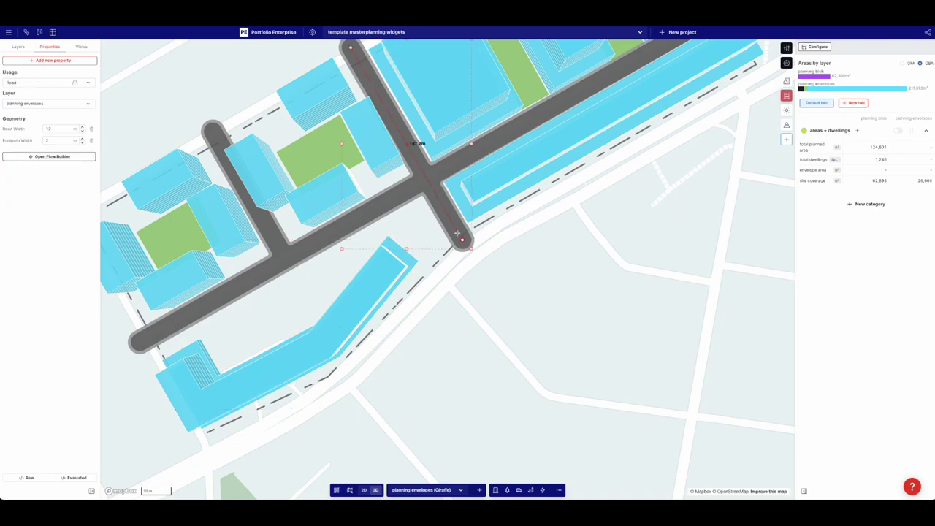
pyautogui.moveTo(462, 241)
pyautogui.mouseDown()
pyautogui.moveTo(415, 179)
pyautogui.moveTo(467, 246)
pyautogui.mouseUp()
pyautogui.click(317, 143)
pyautogui.moveTo(537, 160); pyautogui.dragTo(519, 249)
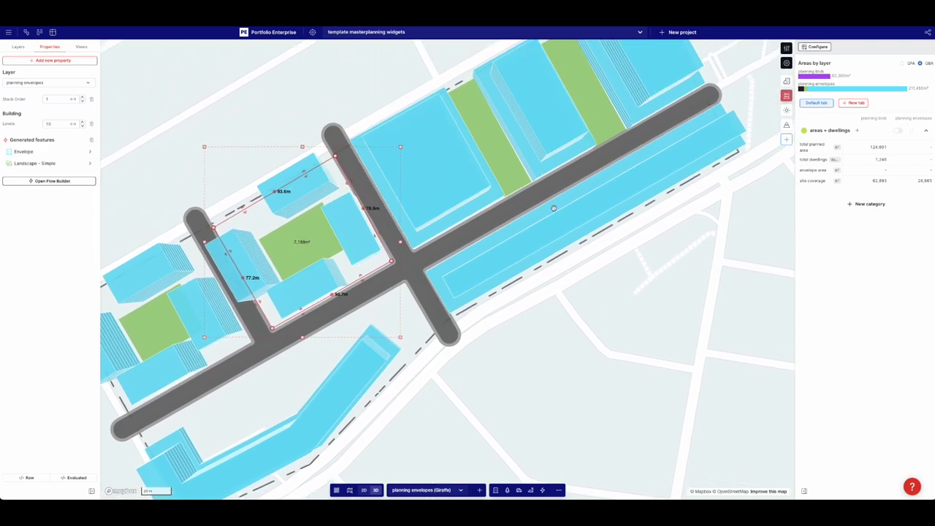
# Step: Delete the two landscape strips between the northeastern blocks, and undo the deletion
pyautogui.click(499, 161)
pyautogui.moveTo(504, 183); pyautogui.dragTo(494, 166)
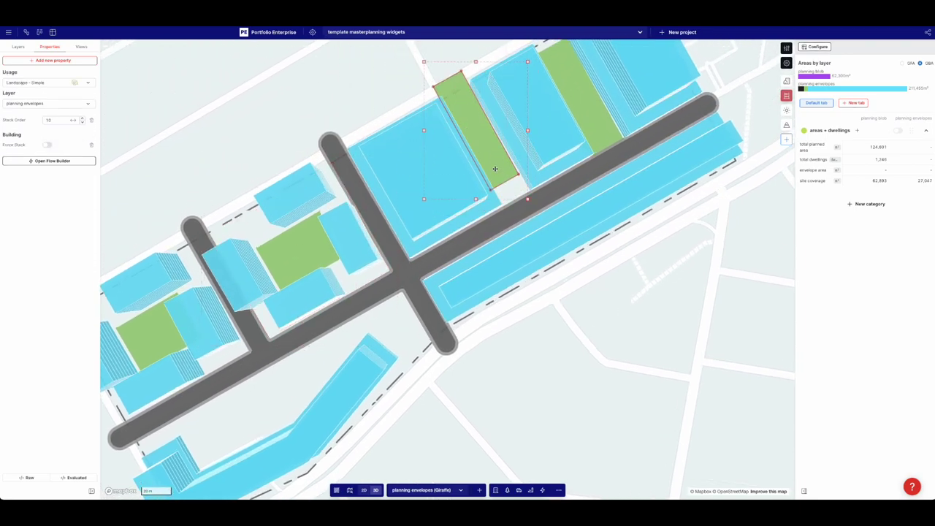
pyautogui.keyDown('shift'); pyautogui.click(584, 113); pyautogui.keyUp('shift')
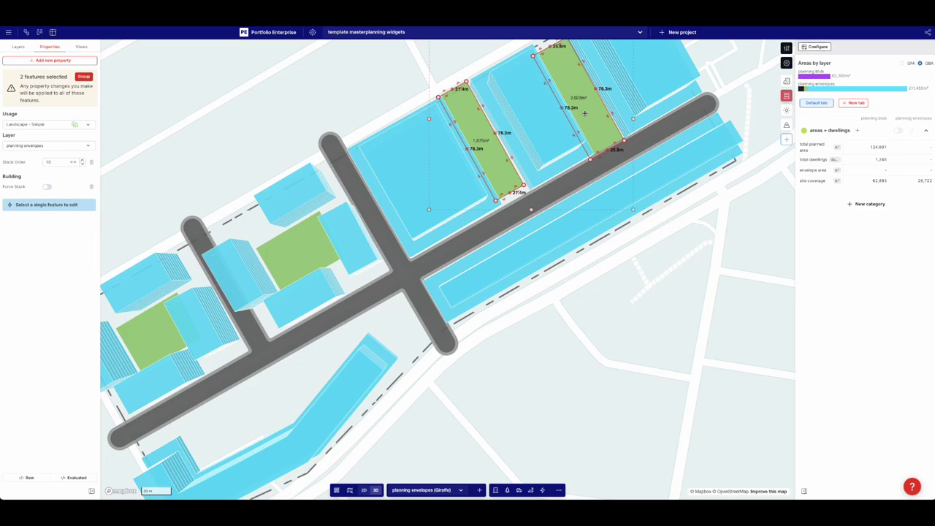
pyautogui.press('Delete')
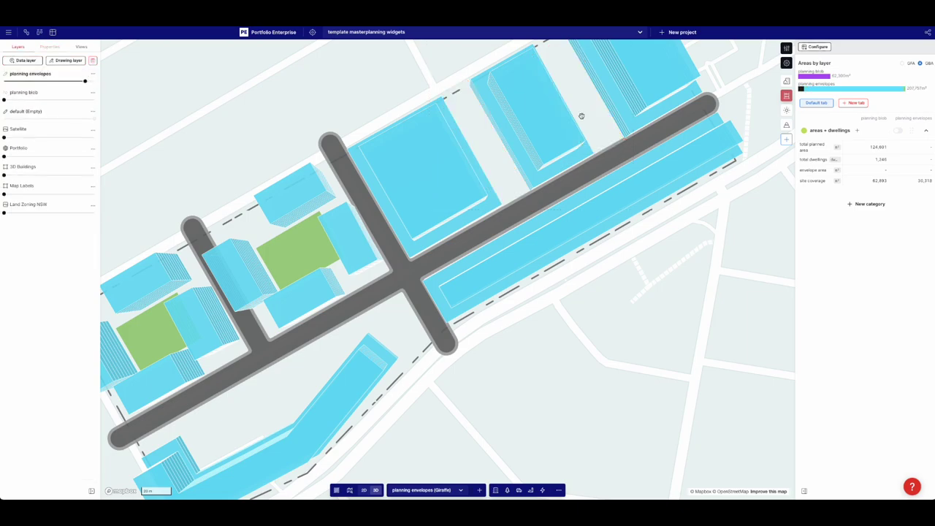
pyautogui.hotkey('ctrl', 'z')
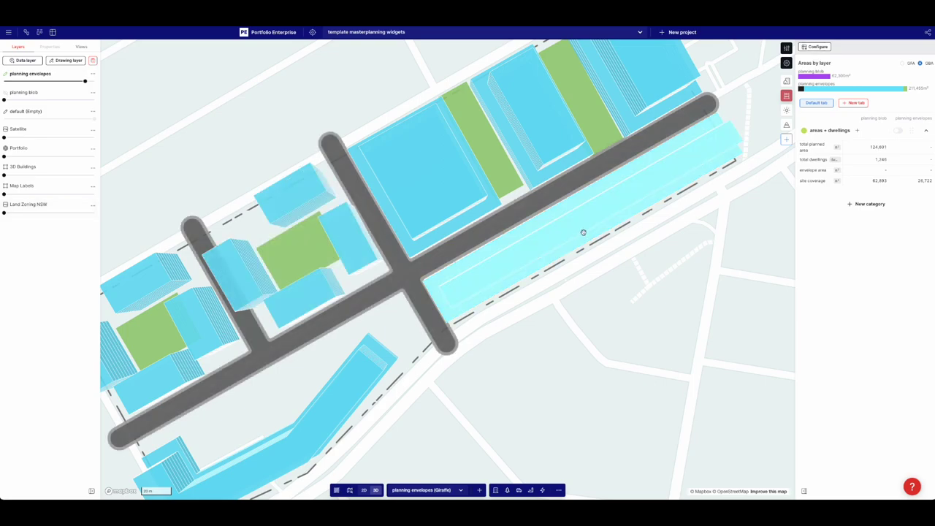
# Step: Change component A of the site coverage measure to the site area "road total area (m²)"
pyautogui.click(810, 181)
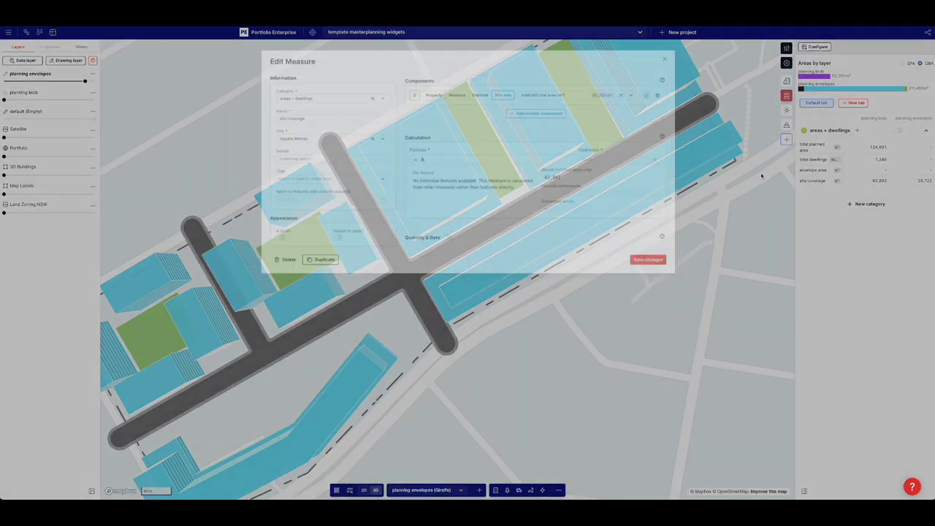
pyautogui.click(552, 94)
pyautogui.write('si')
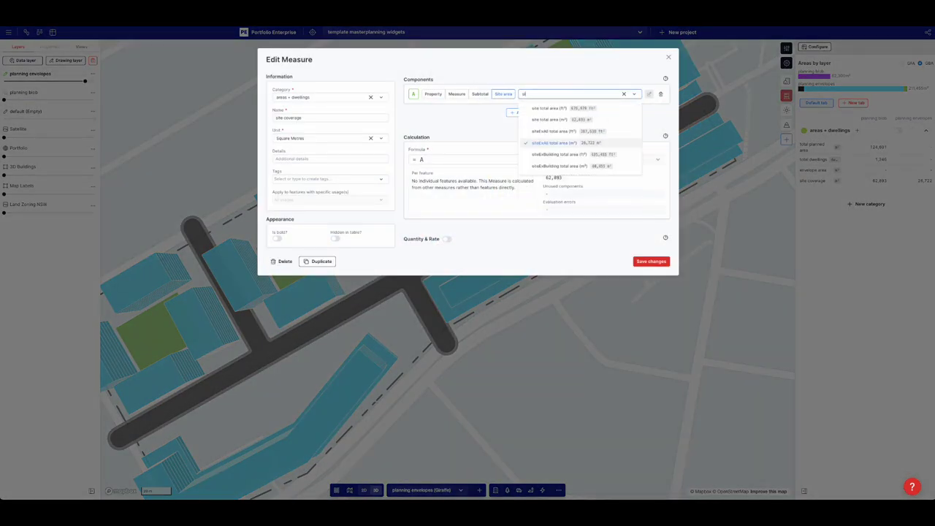
pyautogui.write('te')
pyautogui.press('BackSpace')
pyautogui.press('BackSpace')
pyautogui.press('BackSpace')
pyautogui.press('BackSpace')
pyautogui.write('roa')
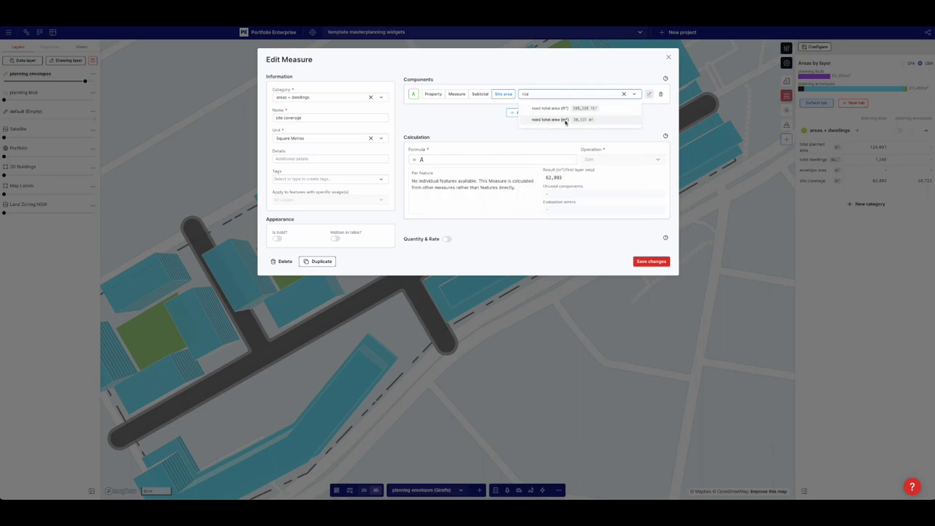
pyautogui.click(564, 119)
# Step: Add the site areas "building total area (m²)" as component B and "site total area (m²)" as component C of the site coverage measure
pyautogui.click(544, 114)
pyautogui.click(548, 116)
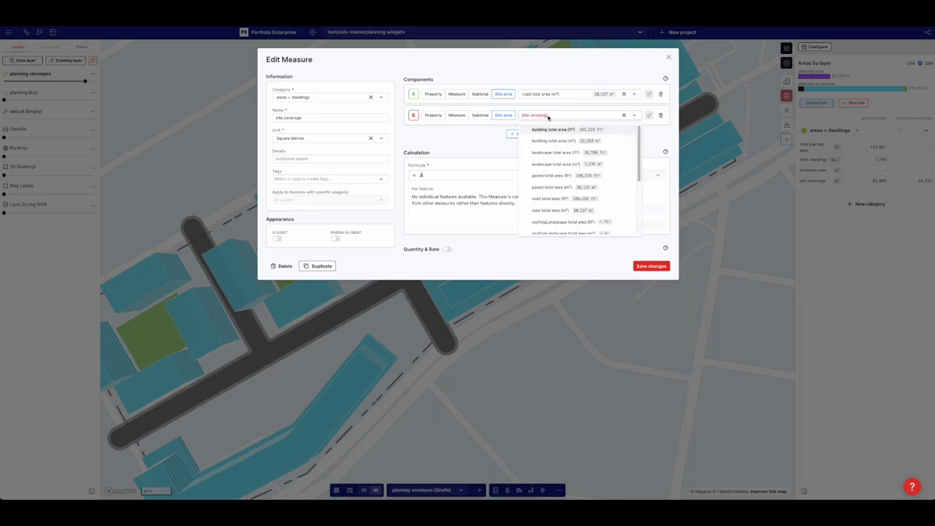
pyautogui.write('buil')
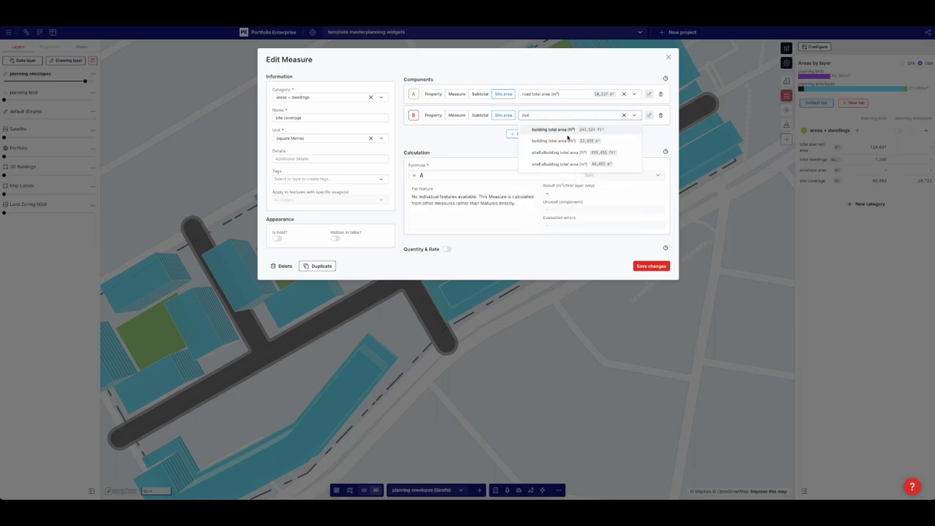
pyautogui.click(563, 141)
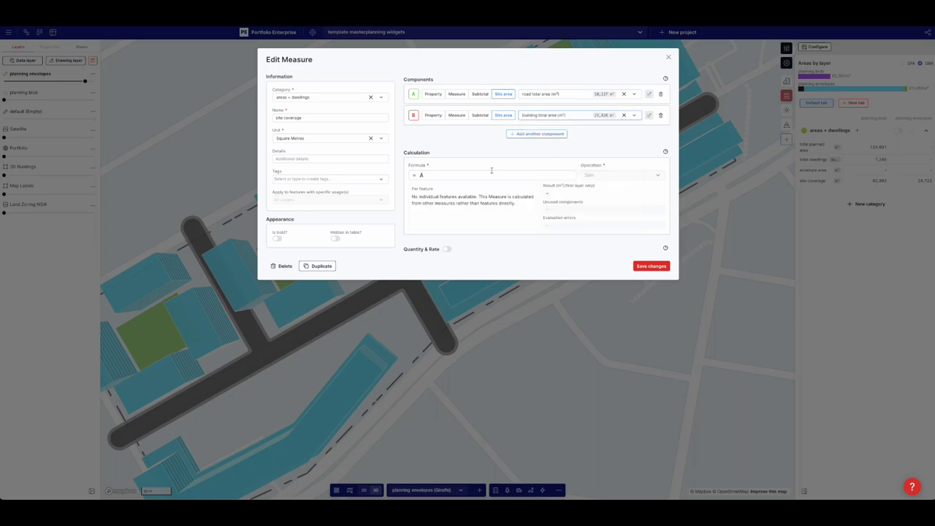
pyautogui.click(536, 134)
pyautogui.write('si')
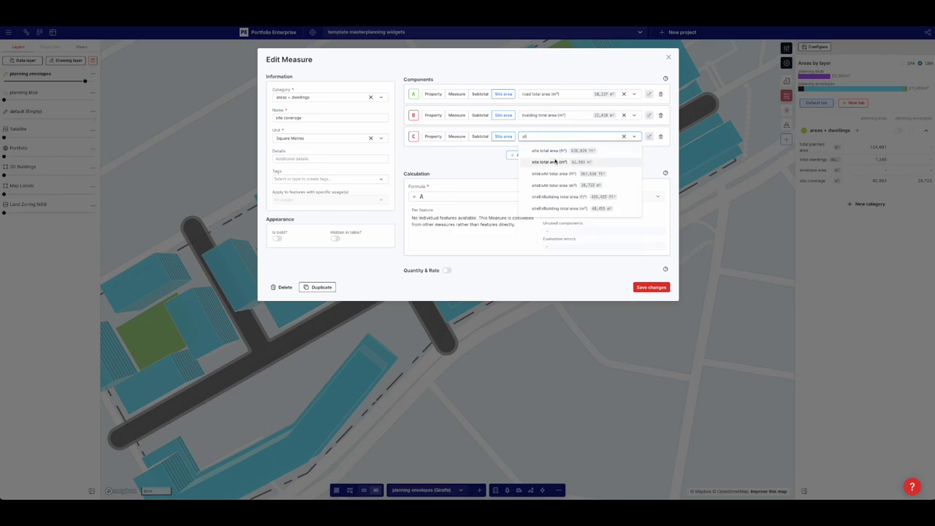
pyautogui.click(548, 162)
# Step: Set the site coverage formula to C-A-B and save the measure
pyautogui.click(475, 197)
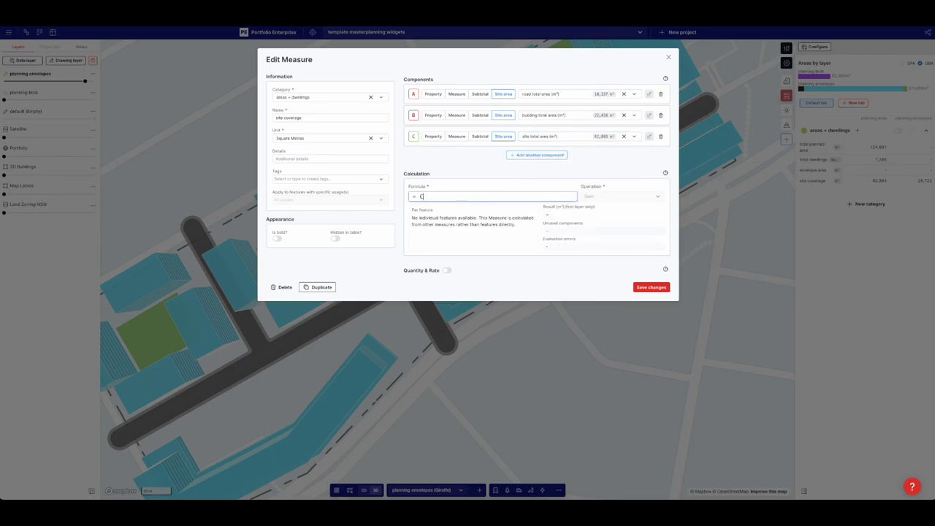
pyautogui.write('C-A_B')
pyautogui.click(651, 287)
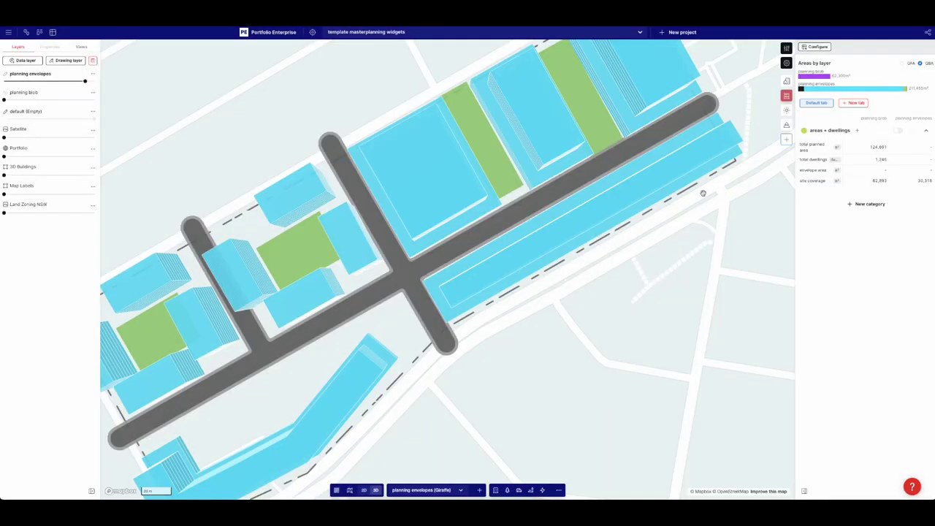
# Step: Select the western landscape strip between the northeastern blocks, followed by the large two-tier envelope directly west of it
pyautogui.scroll(-3, 601, 188)
pyautogui.click(557, 180)
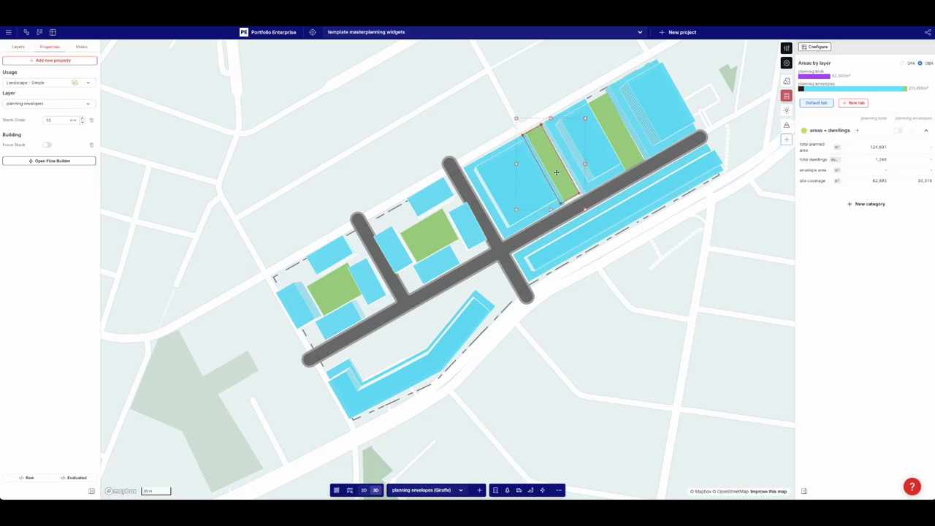
pyautogui.moveTo(558, 179); pyautogui.dragTo(515, 192)
pyautogui.click(507, 175)
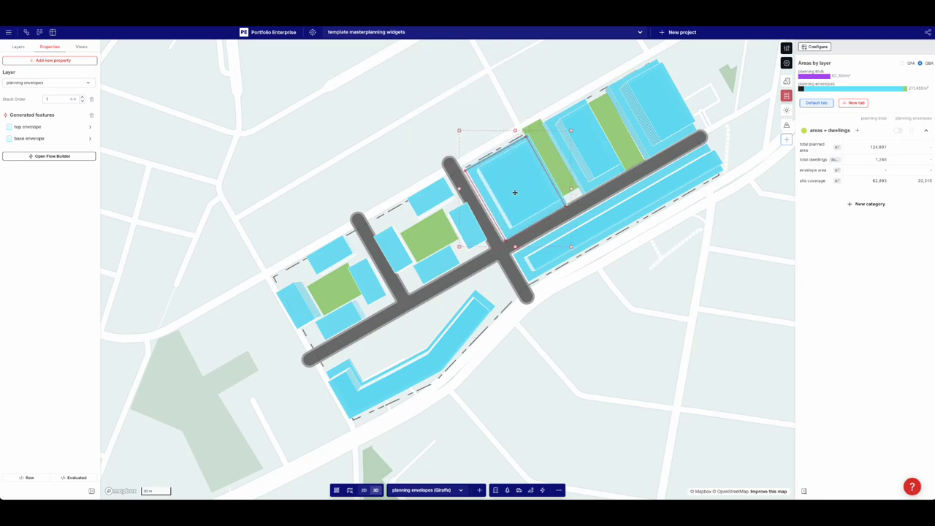